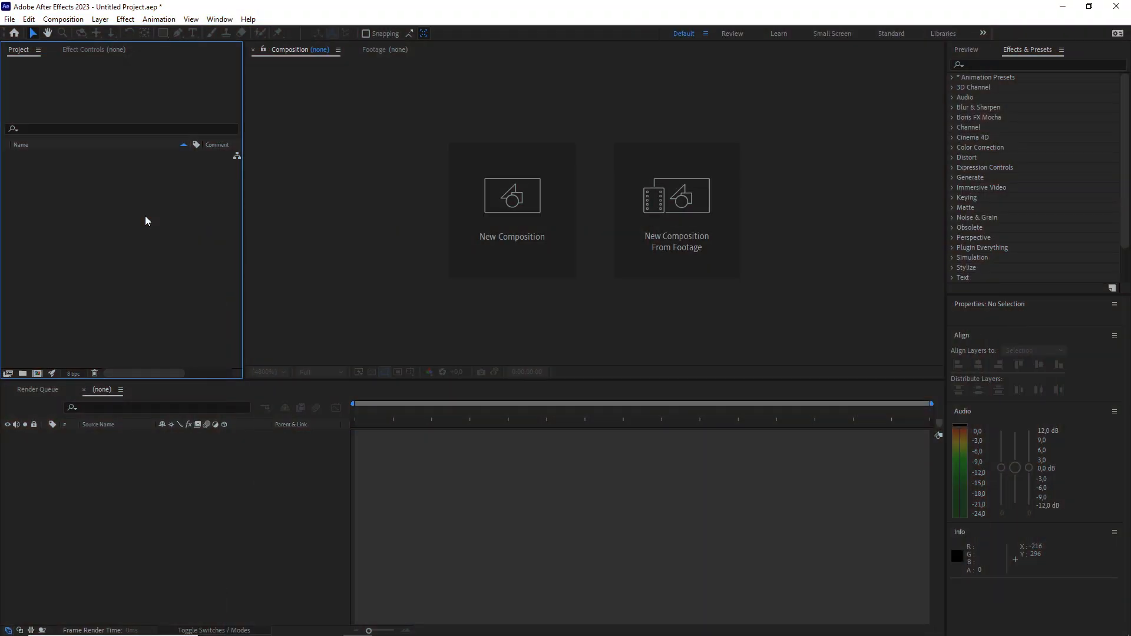
Import Personaje intro capas.psd as a Composition with Editable Layer Styles
{"action": "left_click", "coordinate": [9, 19]}
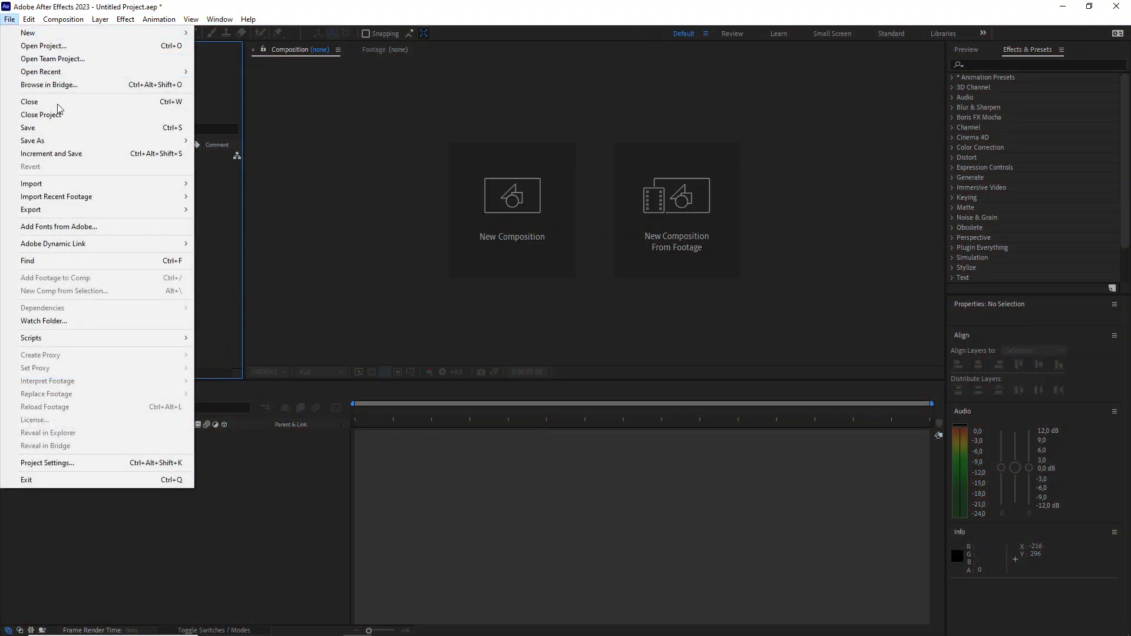
{"action": "mouse_move", "coordinate": [119, 184]}
{"action": "left_click", "coordinate": [229, 182]}
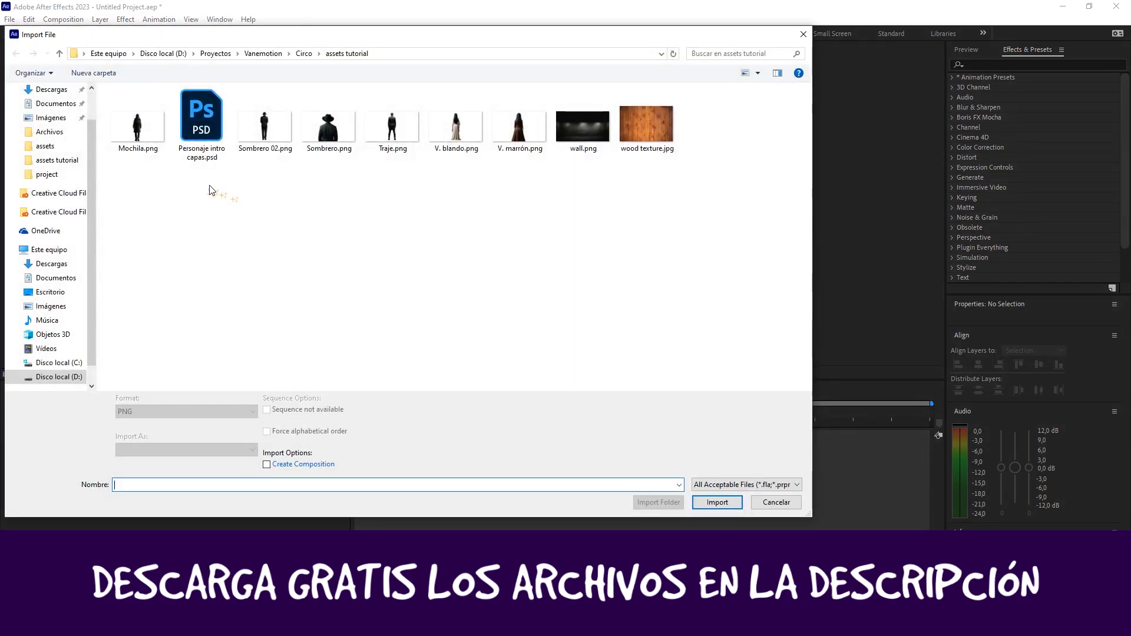
{"action": "left_click_drag", "start_coordinate": [138, 197], "coordinate": [663, 118]}
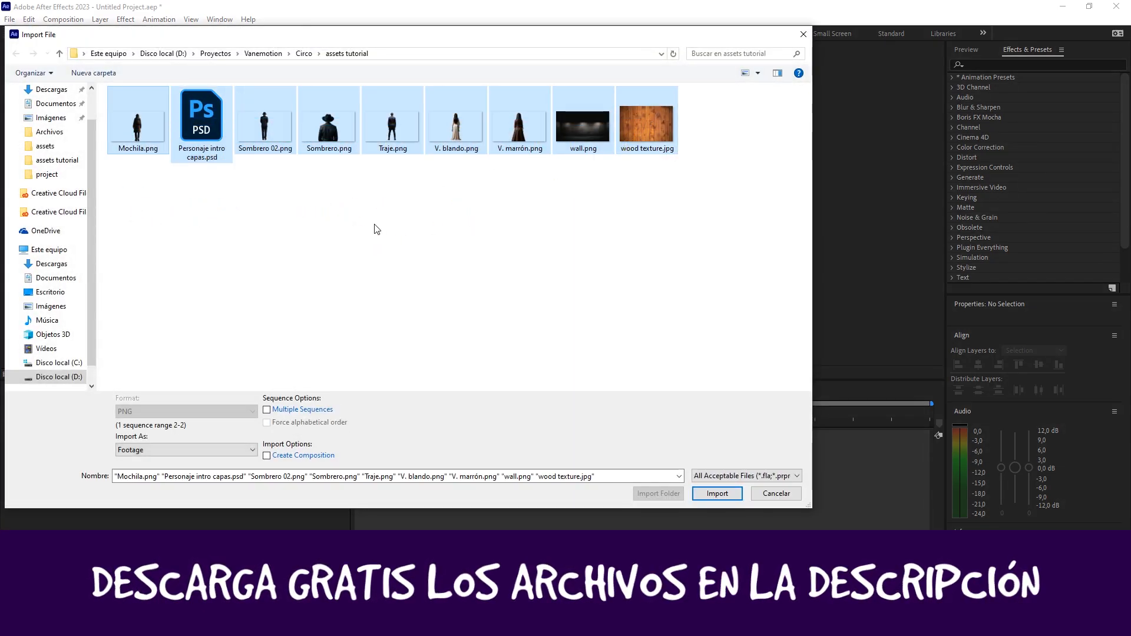
{"action": "left_click", "coordinate": [295, 220]}
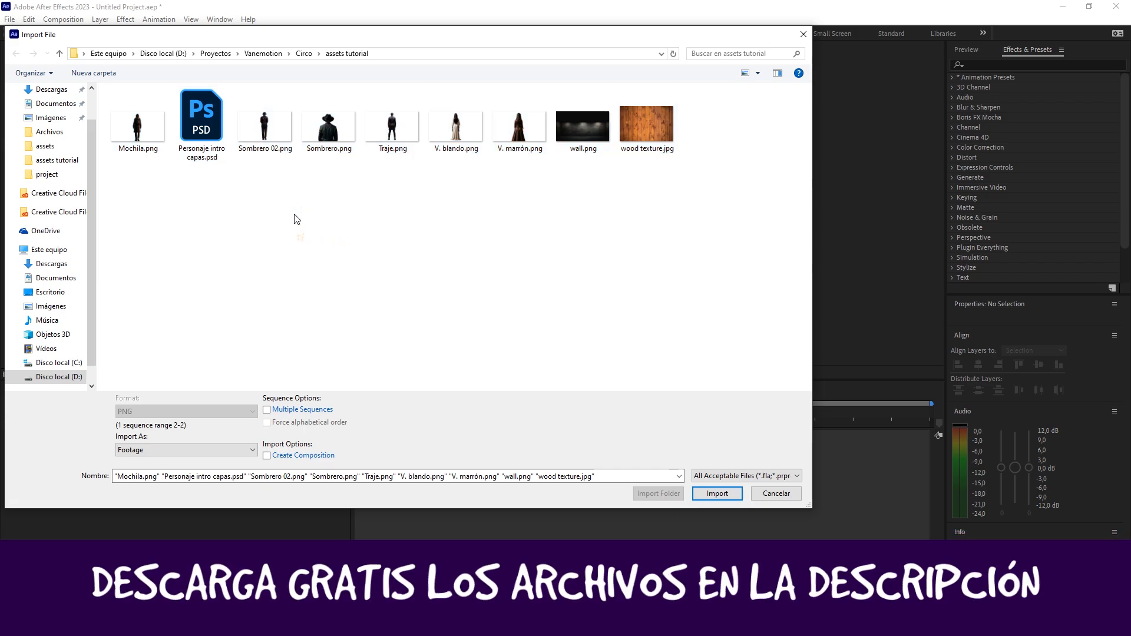
{"action": "left_click", "coordinate": [200, 118]}
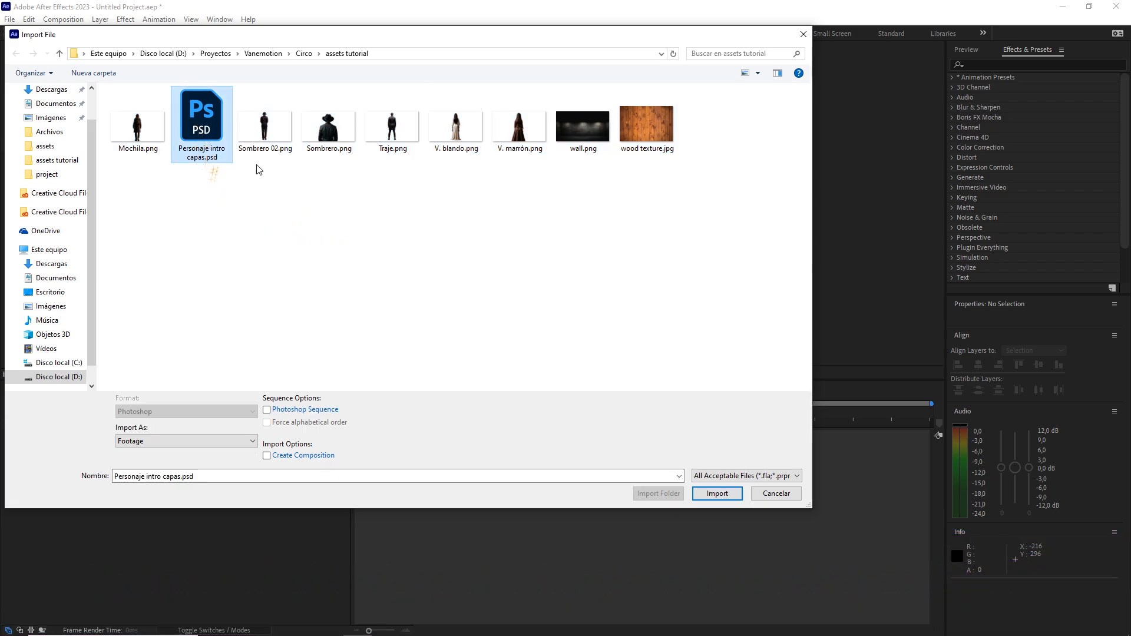
{"action": "left_click", "coordinate": [717, 493]}
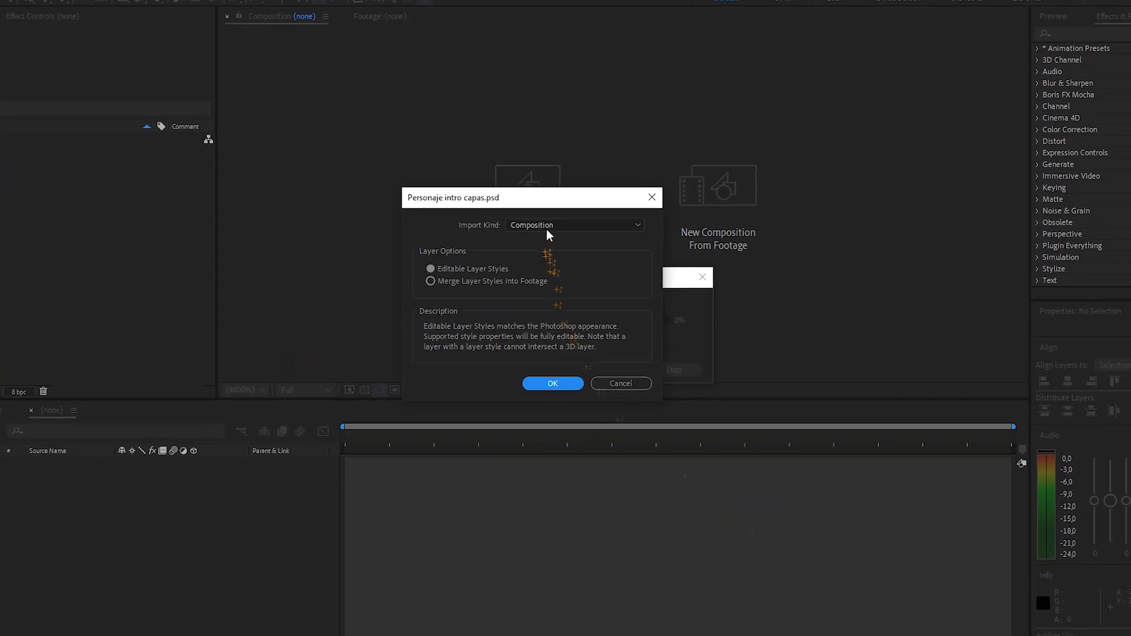
{"action": "left_click", "coordinate": [533, 229]}
{"action": "left_click", "coordinate": [583, 250]}
{"action": "left_click", "coordinate": [468, 274]}
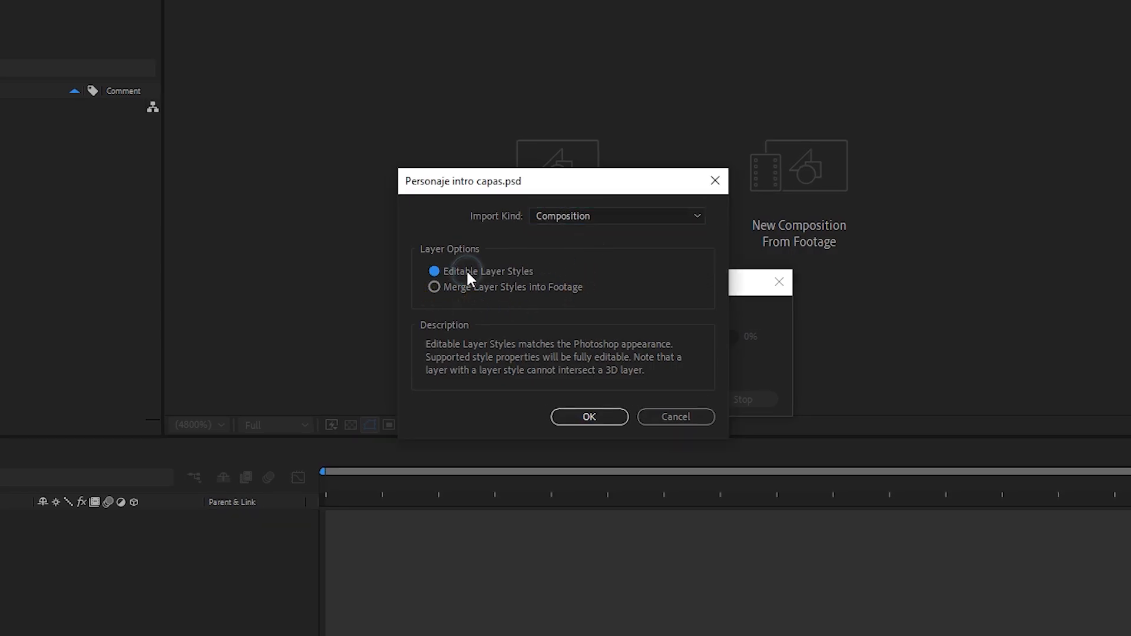
{"action": "left_click", "coordinate": [600, 416]}
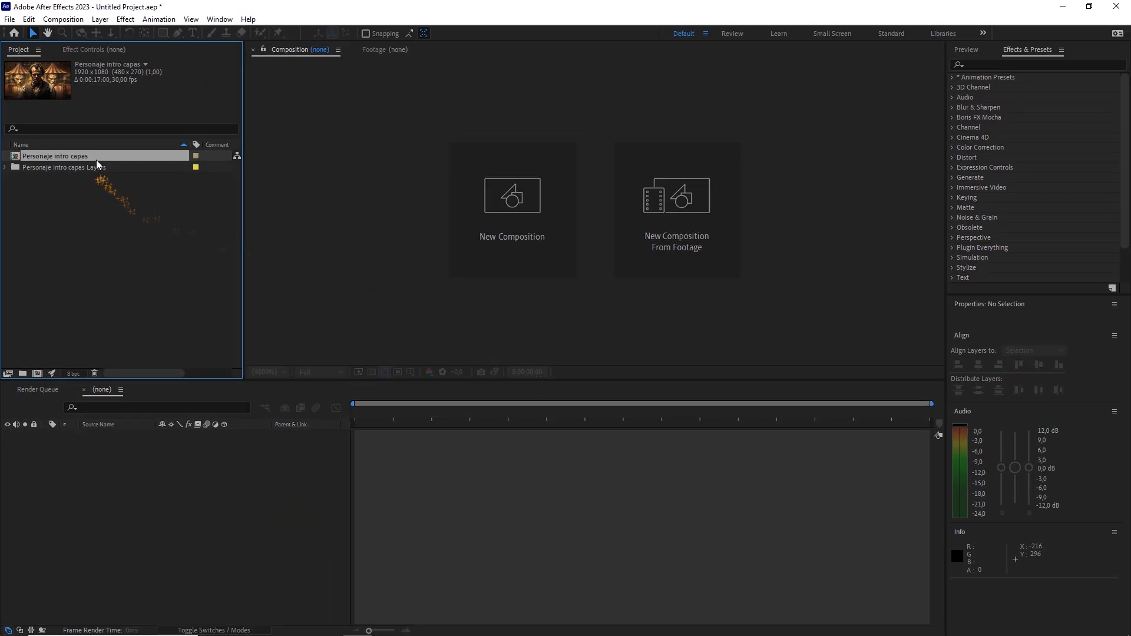
Rename the imported composition to "primera transición" and open it in the timeline
{"action": "right_click", "coordinate": [96, 159]}
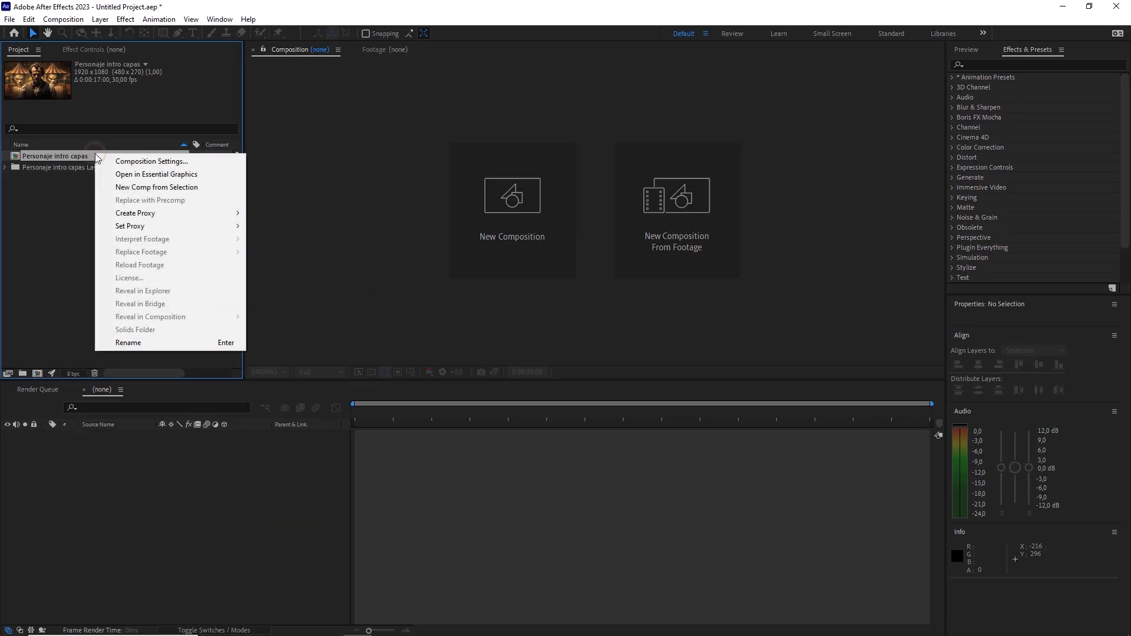
{"action": "left_click", "coordinate": [157, 342]}
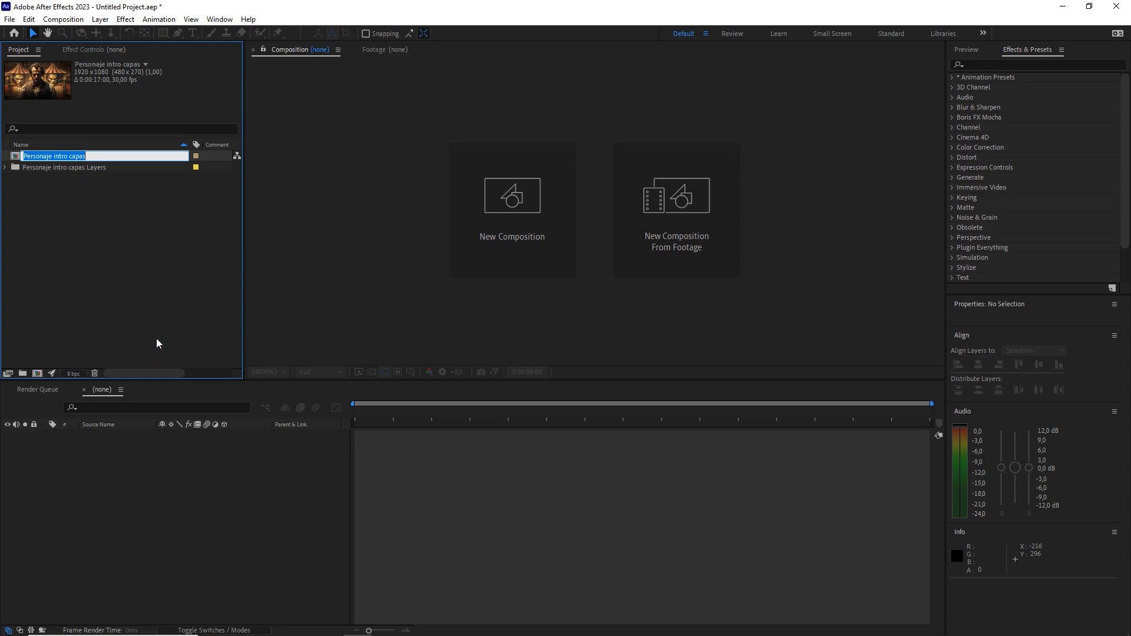
{"action": "type", "text": "prime"}
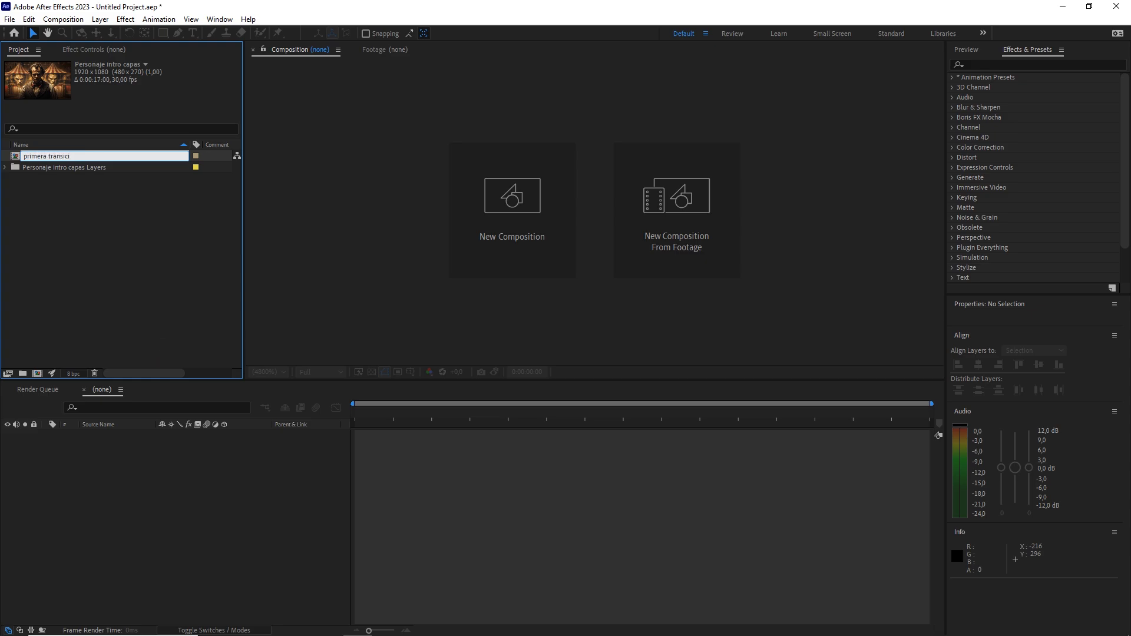
{"action": "type", "text": "ra transición"}
{"action": "left_click", "coordinate": [172, 298]}
{"action": "double_click", "coordinate": [66, 167]}
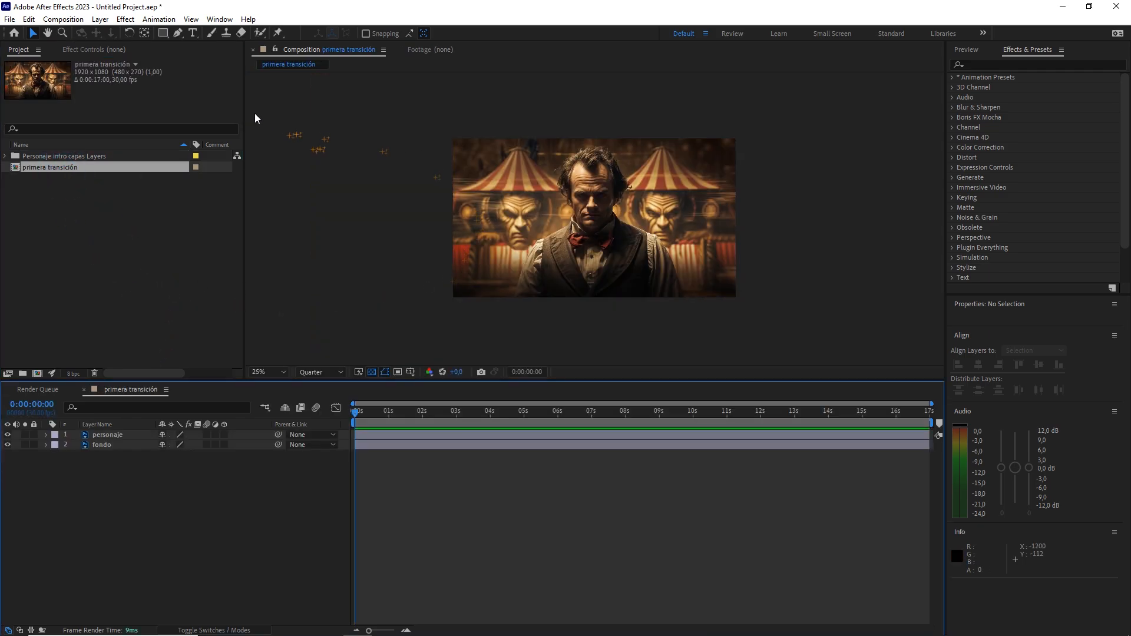
Review the width, height, frame rate and duration in the composition's settings
{"action": "left_click", "coordinate": [63, 19]}
{"action": "left_click", "coordinate": [90, 47]}
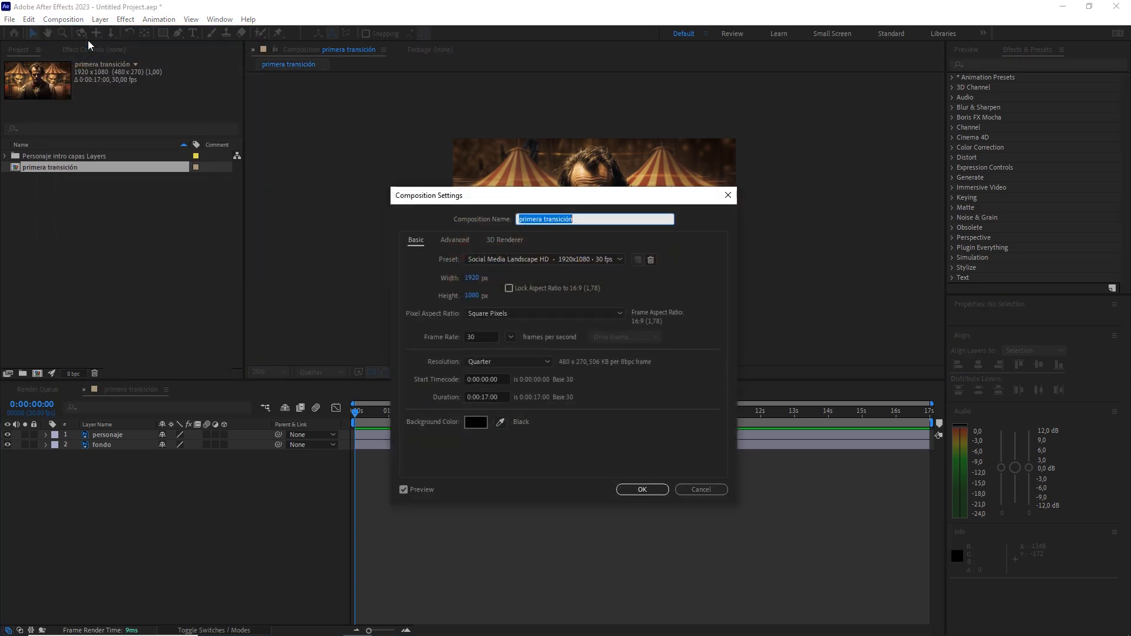
{"action": "left_click", "coordinate": [469, 278]}
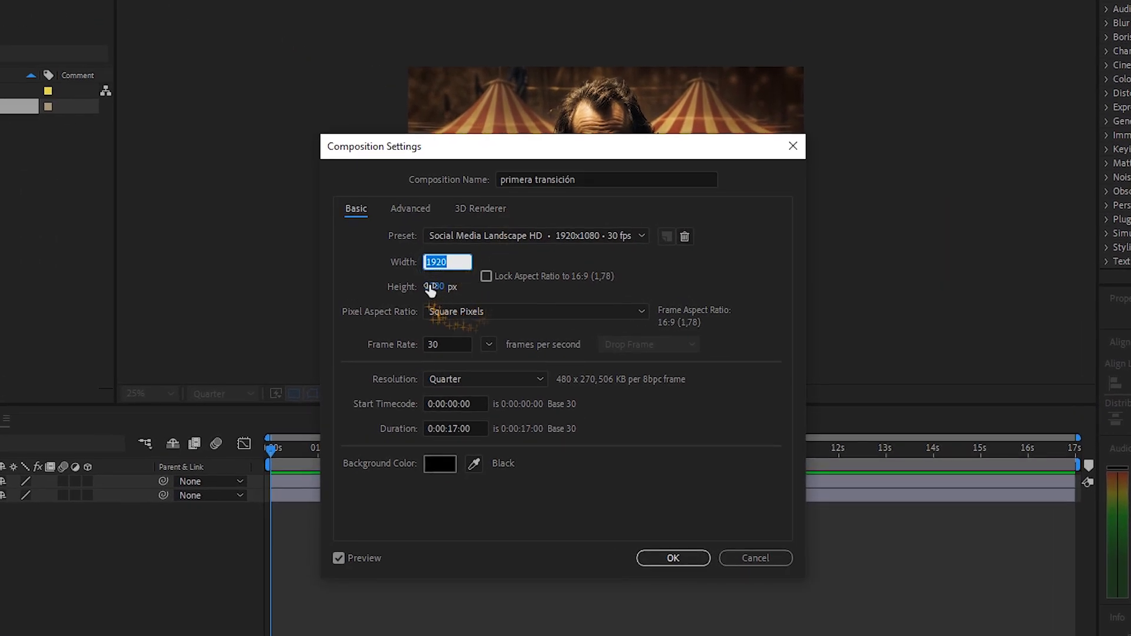
{"action": "left_click", "coordinate": [446, 287]}
{"action": "left_click", "coordinate": [452, 344]}
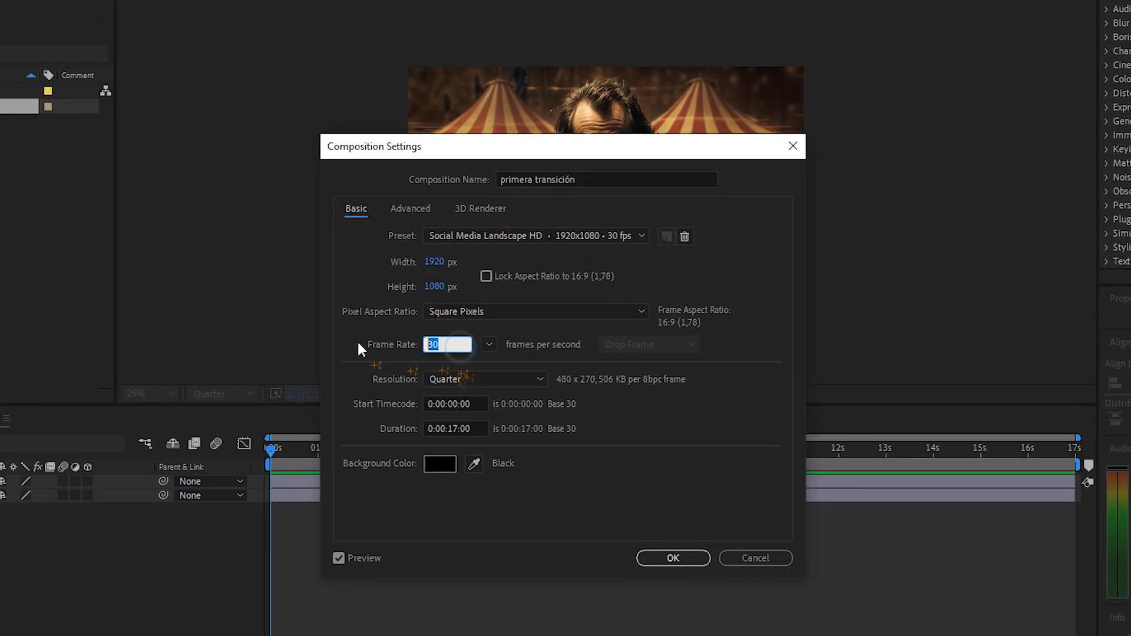
{"action": "left_click", "coordinate": [480, 429]}
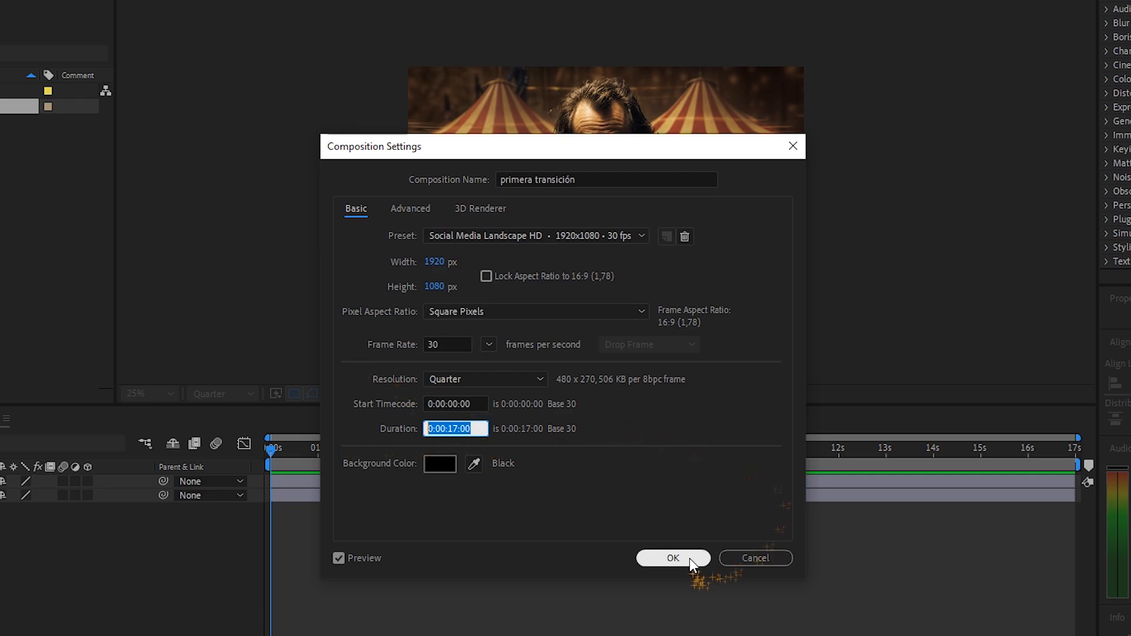
{"action": "left_click", "coordinate": [674, 558]}
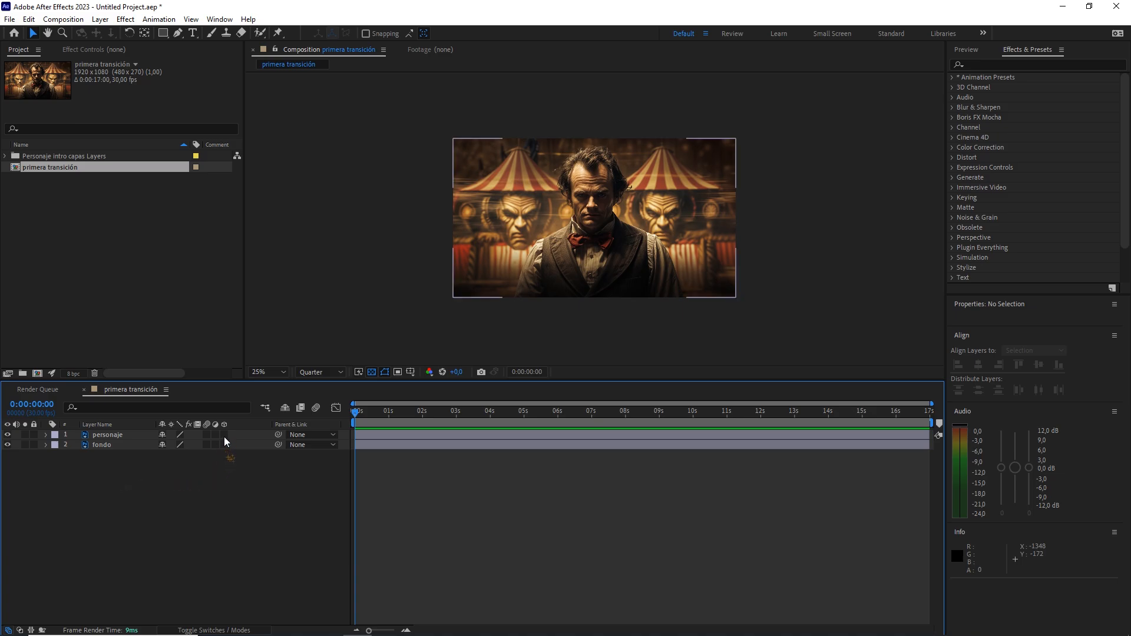
Turn the personaje and fondo layers into 3D layers
{"action": "key", "text": "F4"}
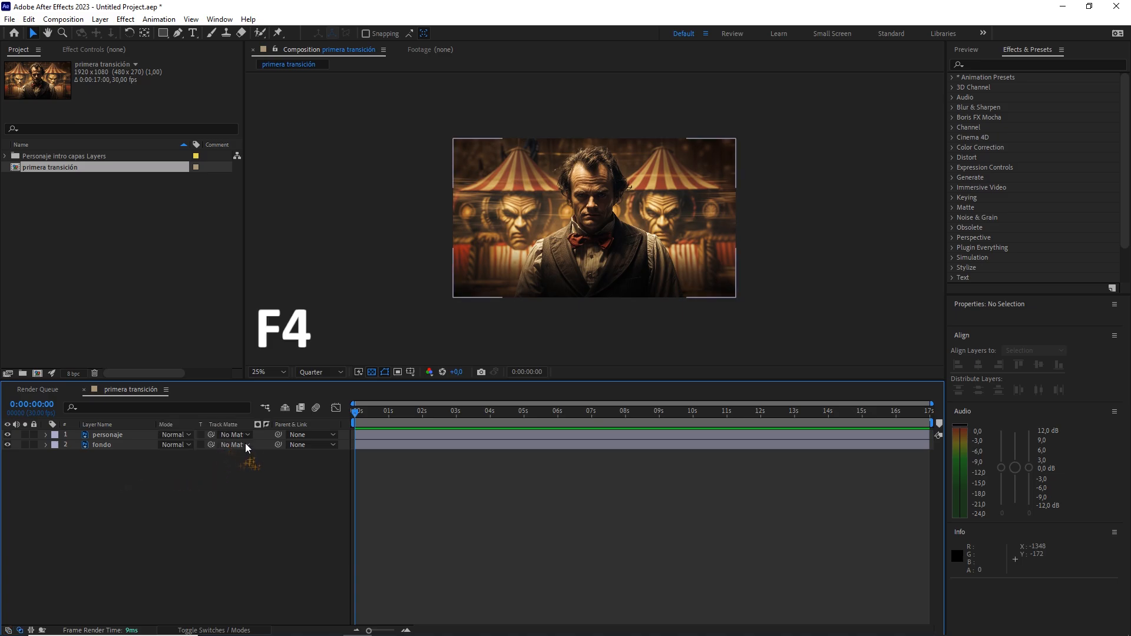
{"action": "key", "text": "F4"}
{"action": "left_click_drag", "start_coordinate": [224, 435], "coordinate": [224, 447]}
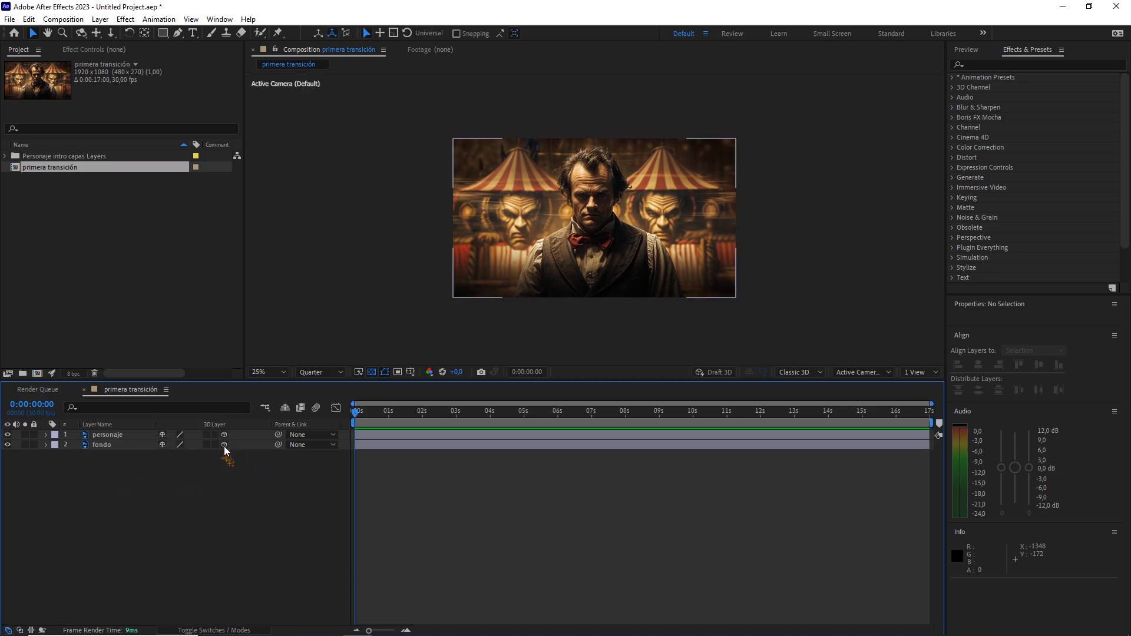
Push the fondo layer back in depth by setting its Z position to 1000
{"action": "left_click", "coordinate": [118, 446]}
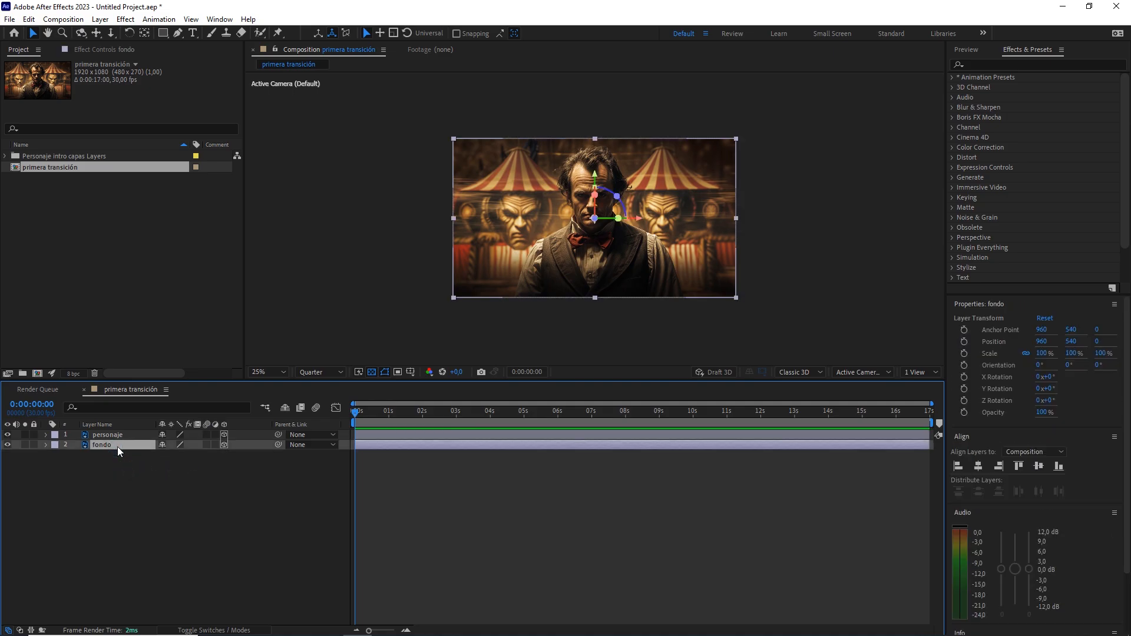
{"action": "key", "text": "p"}
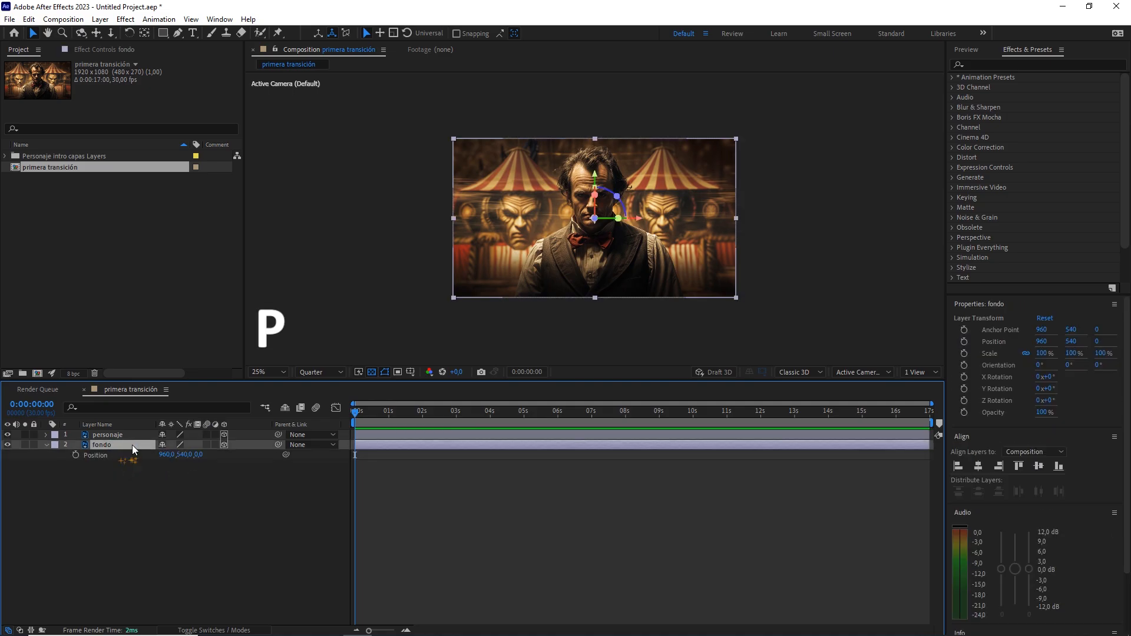
{"action": "left_click", "coordinate": [207, 457]}
{"action": "left_click_drag", "start_coordinate": [207, 457], "coordinate": [209, 455]}
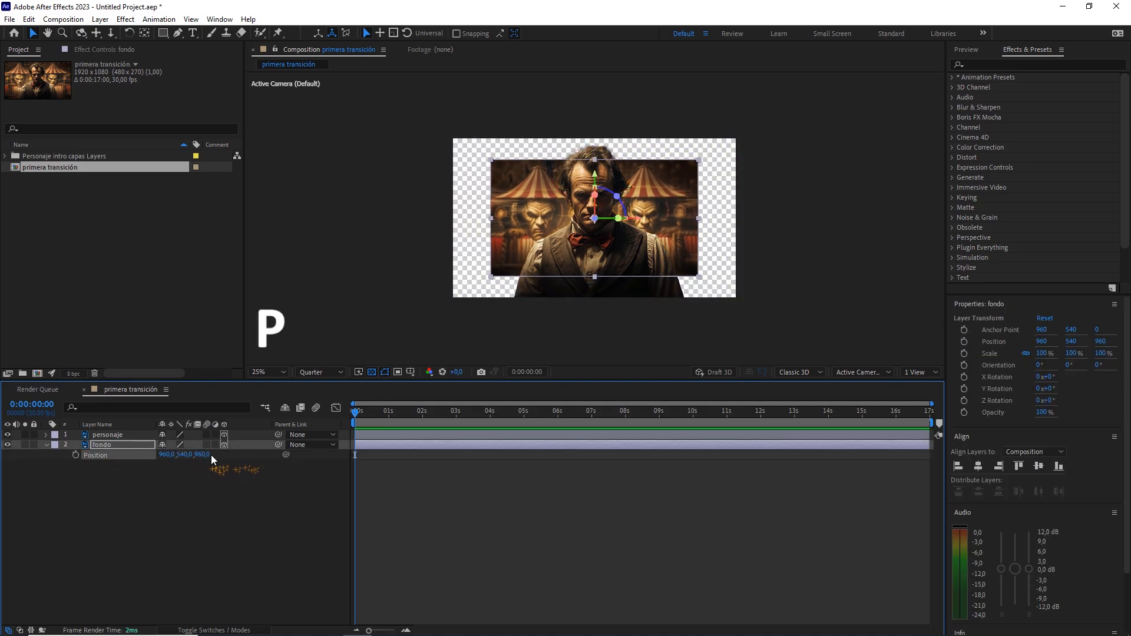
{"action": "left_click", "coordinate": [209, 454]}
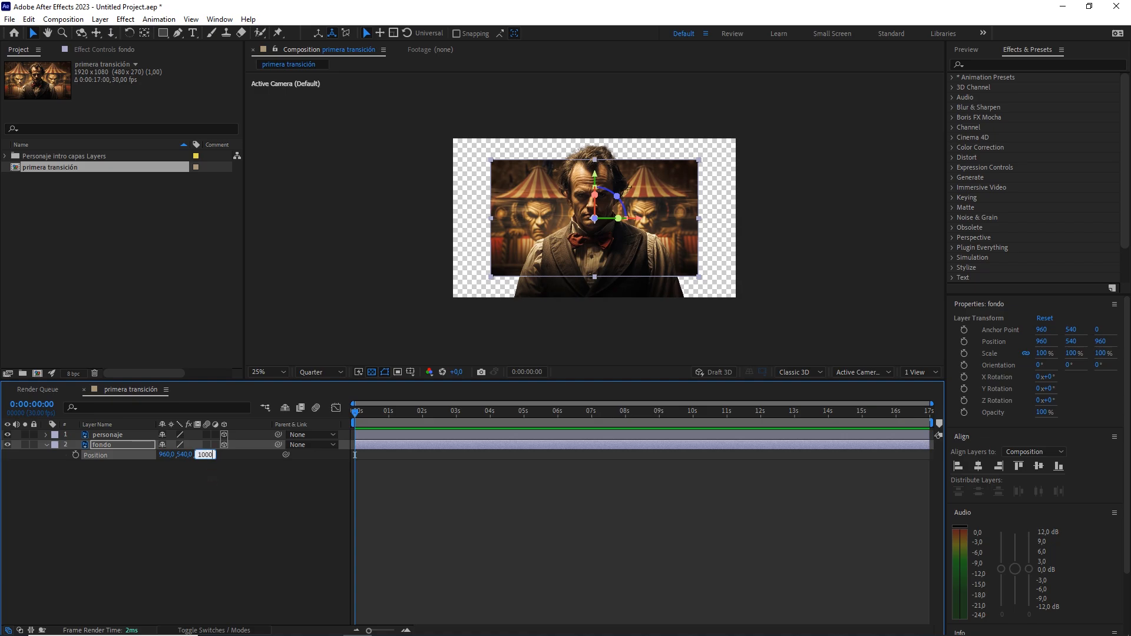
{"action": "left_click", "coordinate": [209, 495]}
Add a One-Node Camera with the 35mm preset to the composition
{"action": "right_click", "coordinate": [211, 498]}
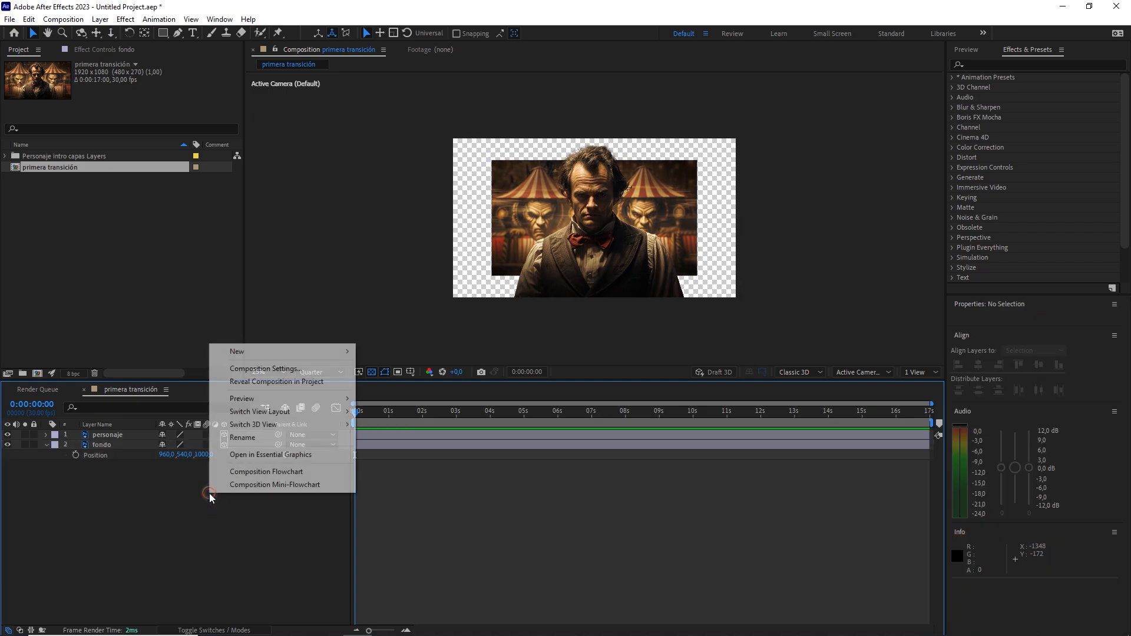
{"action": "mouse_move", "coordinate": [312, 352]}
{"action": "left_click", "coordinate": [389, 408]}
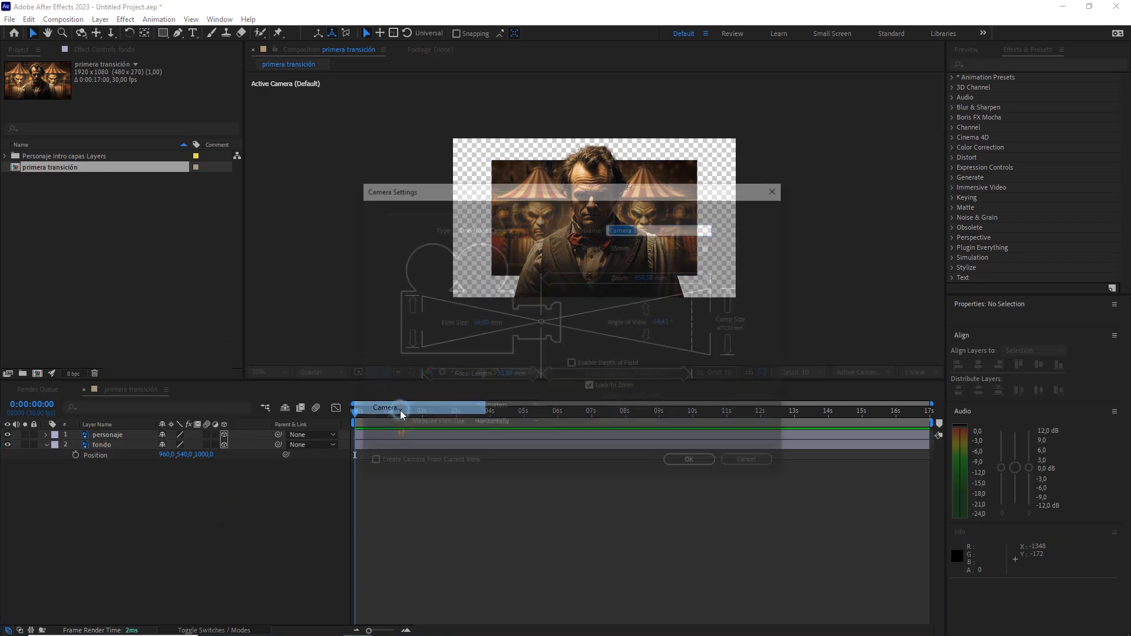
{"action": "left_click", "coordinate": [636, 246]}
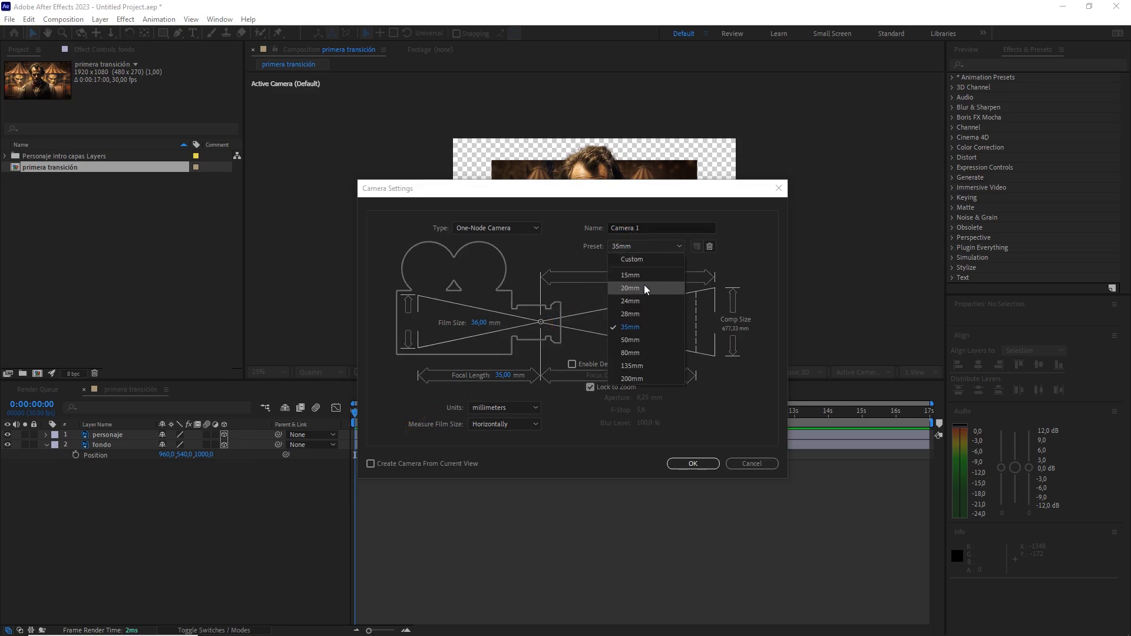
{"action": "left_click", "coordinate": [630, 326]}
{"action": "left_click", "coordinate": [496, 228]}
{"action": "left_click", "coordinate": [498, 238]}
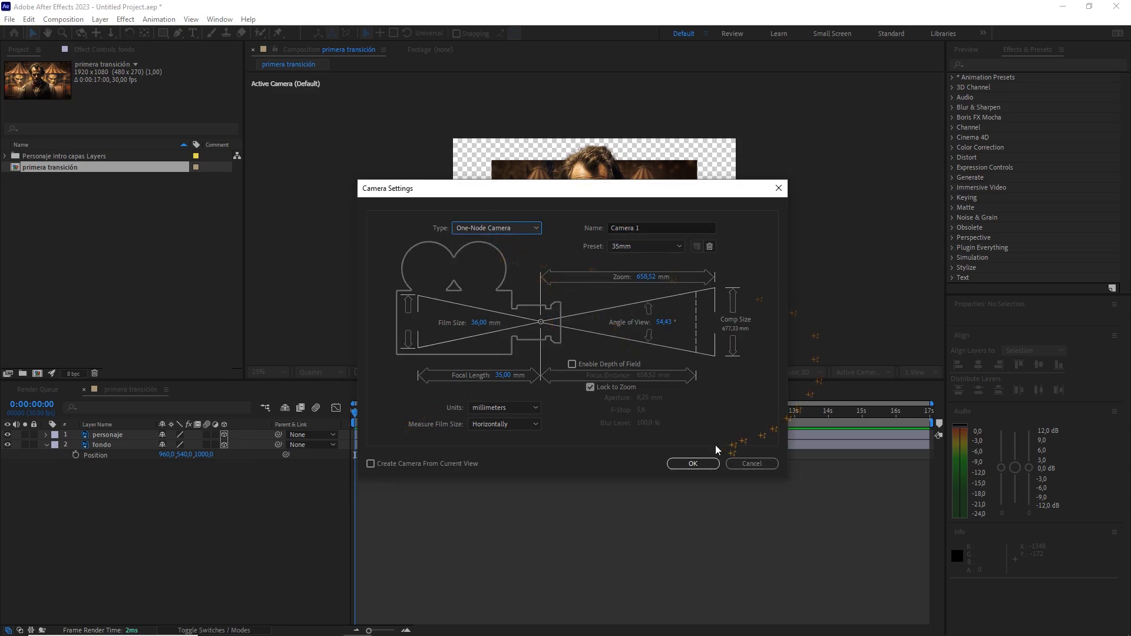
{"action": "left_click", "coordinate": [693, 463]}
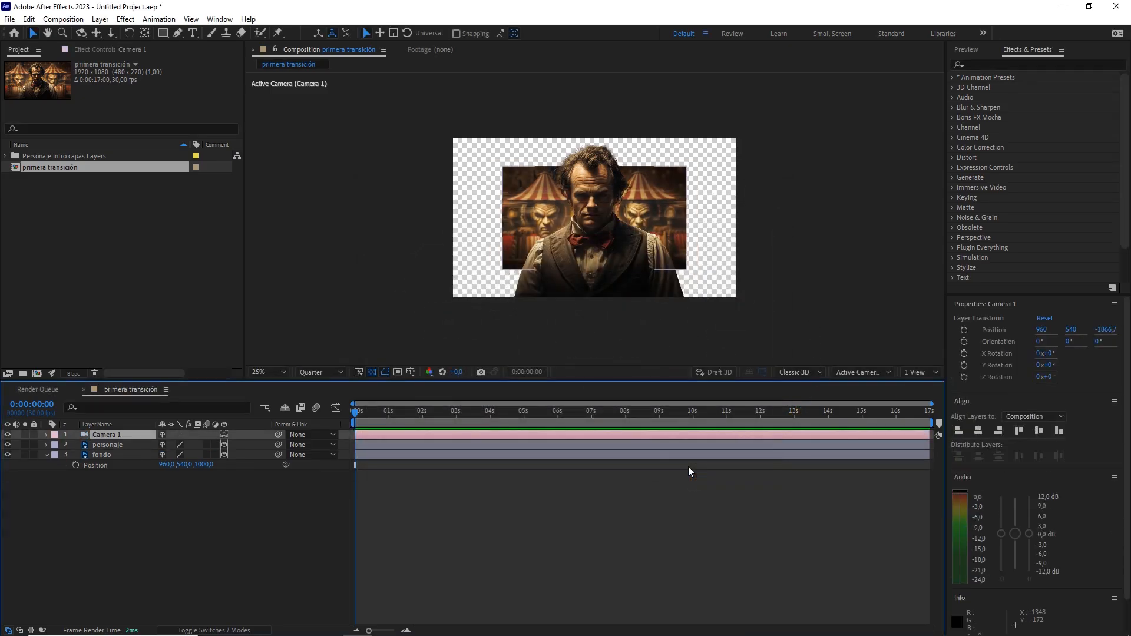
Add a 3D null object to the composition and parent the camera to it
{"action": "right_click", "coordinate": [235, 522]}
{"action": "mouse_move", "coordinate": [306, 380]}
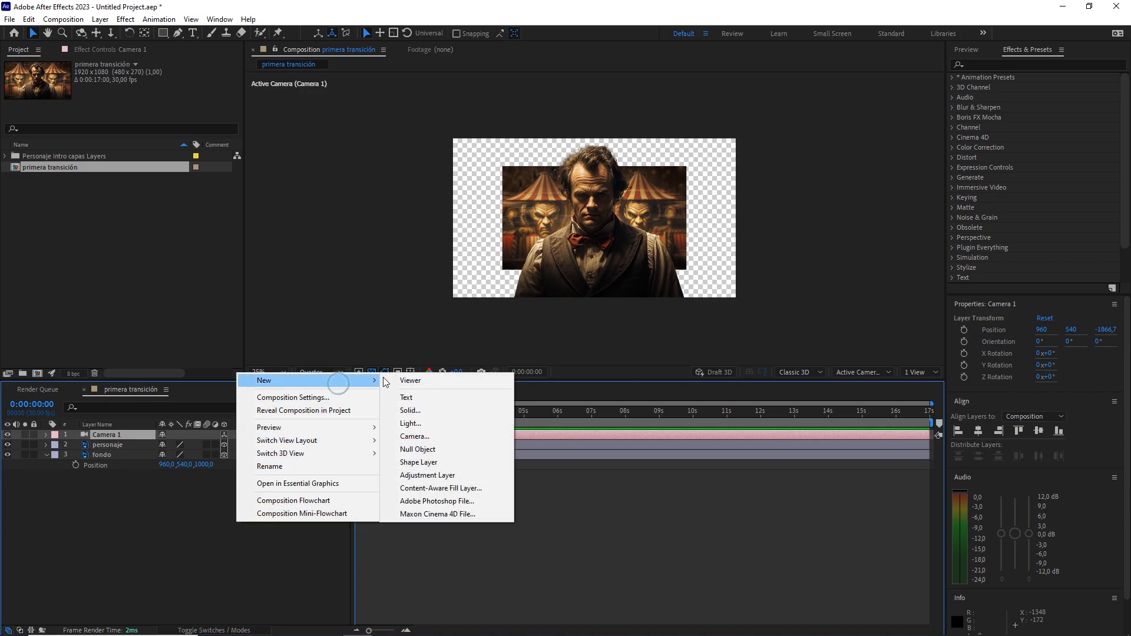
{"action": "left_click", "coordinate": [427, 448]}
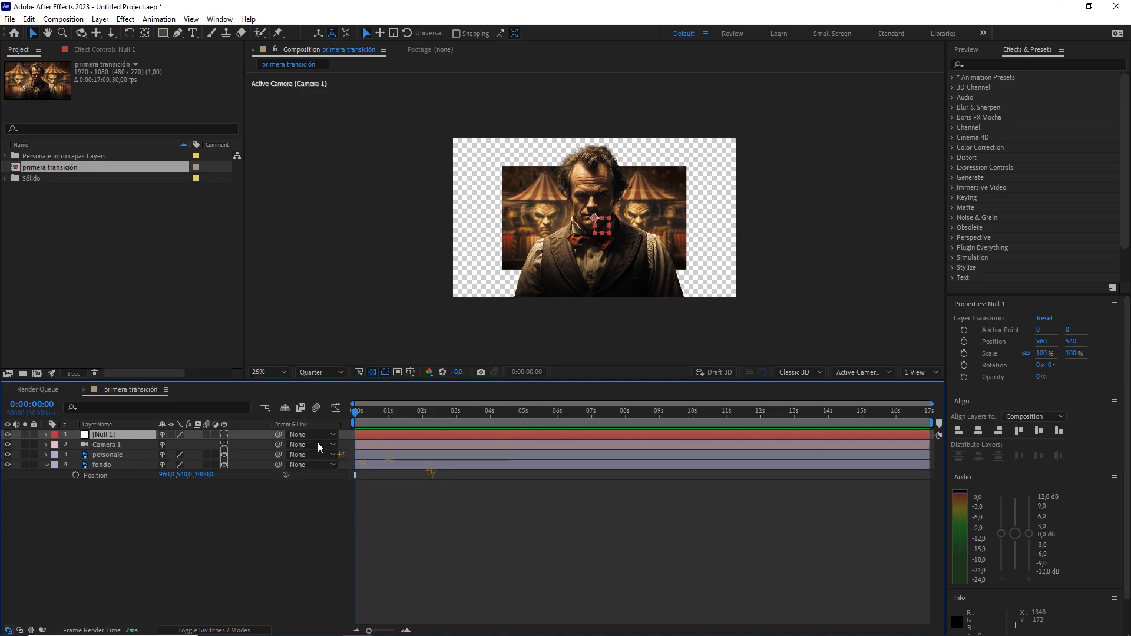
{"action": "left_click", "coordinate": [225, 435]}
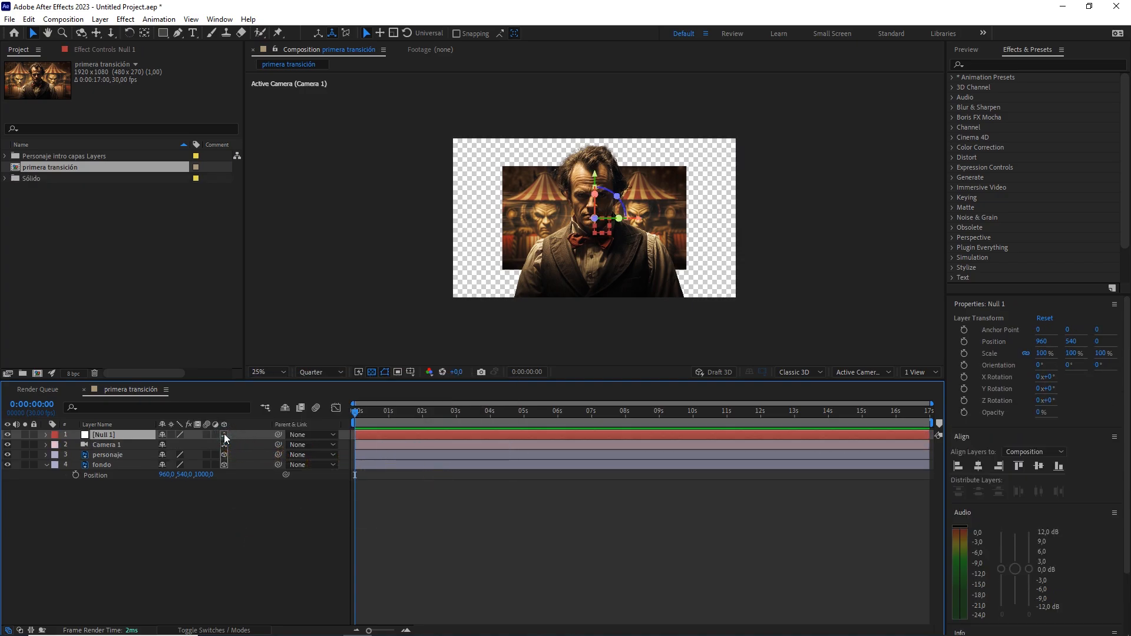
{"action": "left_click", "coordinate": [108, 446]}
{"action": "left_click_drag", "start_coordinate": [281, 444], "coordinate": [121, 436]}
Set a Position keyframe on the null object at 0:00:04:00
{"action": "left_click", "coordinate": [121, 436]}
{"action": "key", "text": "p"}
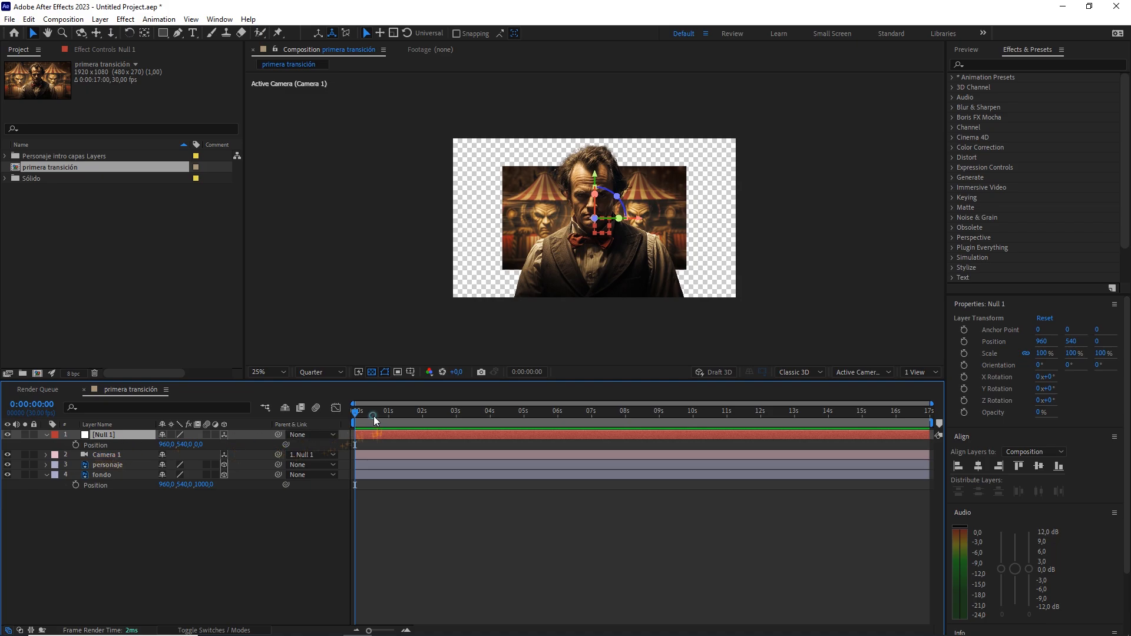
{"action": "left_click_drag", "start_coordinate": [373, 416], "coordinate": [490, 434]}
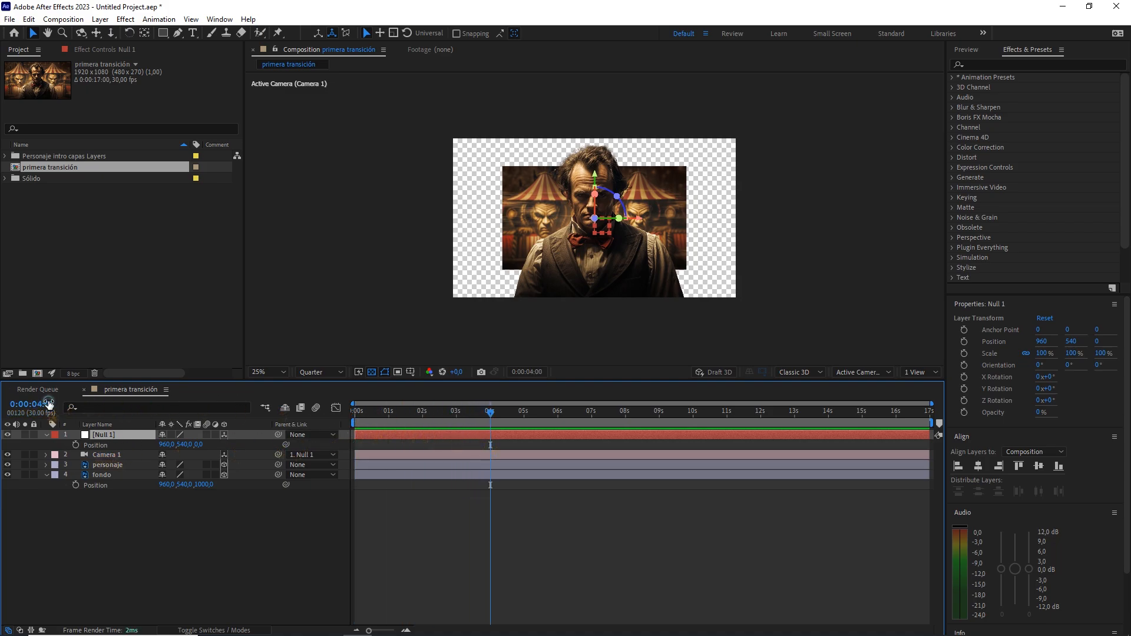
{"action": "left_click", "coordinate": [31, 404]}
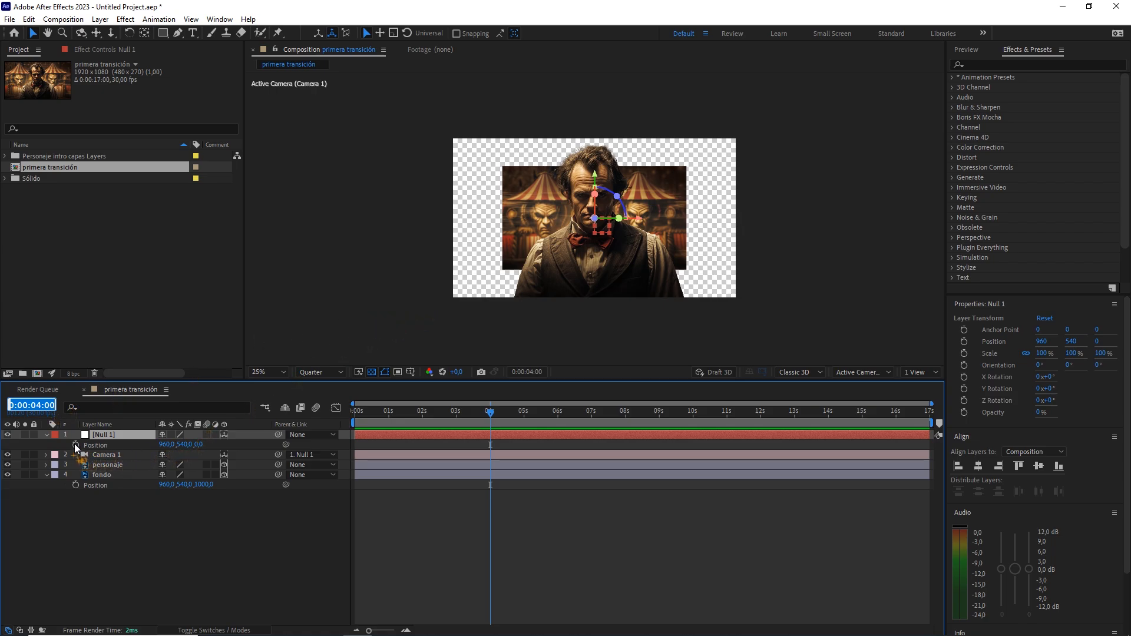
{"action": "left_click", "coordinate": [75, 446]}
Set the null object's Z position to -1000 at 0:00:00:00
{"action": "left_click_drag", "start_coordinate": [437, 417], "coordinate": [339, 415]}
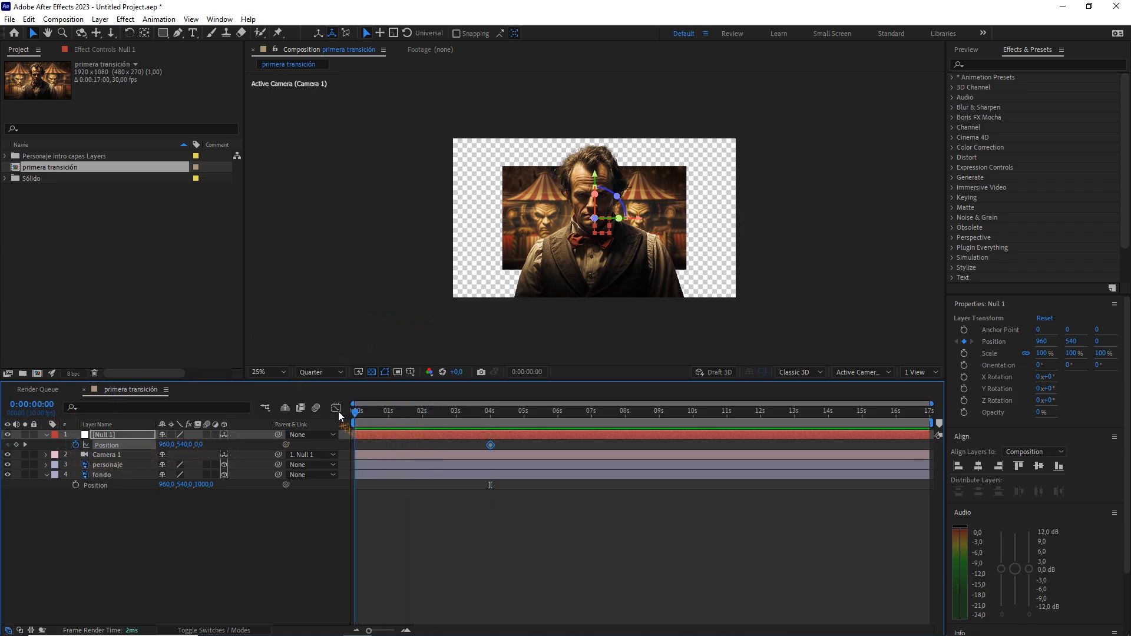
{"action": "left_click_drag", "start_coordinate": [198, 445], "coordinate": [178, 455]}
{"action": "left_click", "coordinate": [199, 445]}
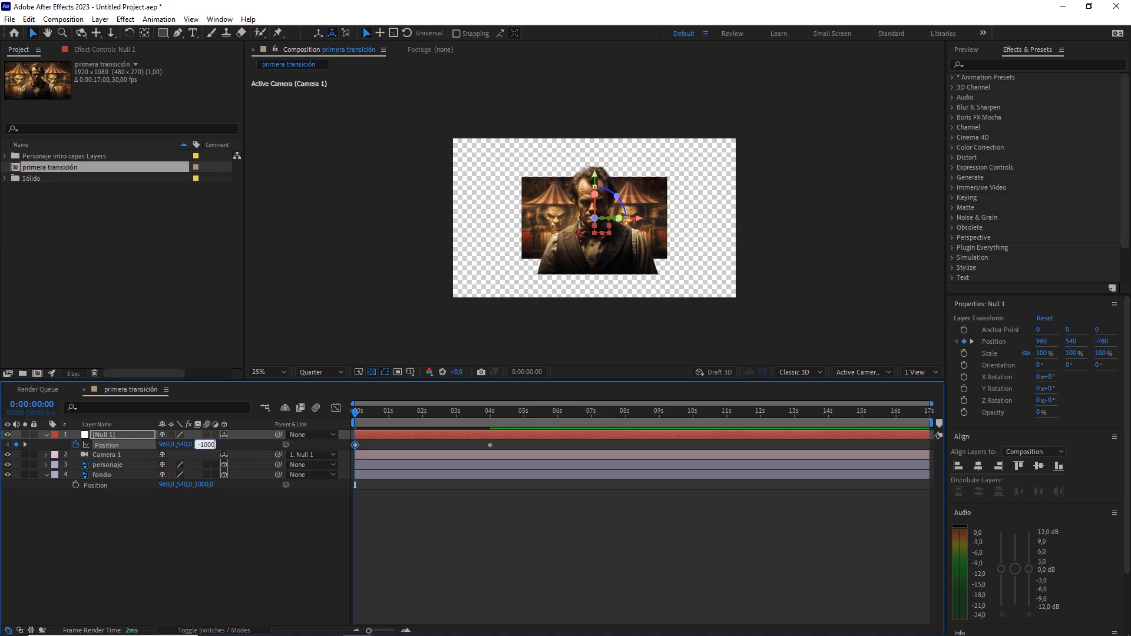
{"action": "type", "text": "-1000"}
{"action": "left_click", "coordinate": [255, 532]}
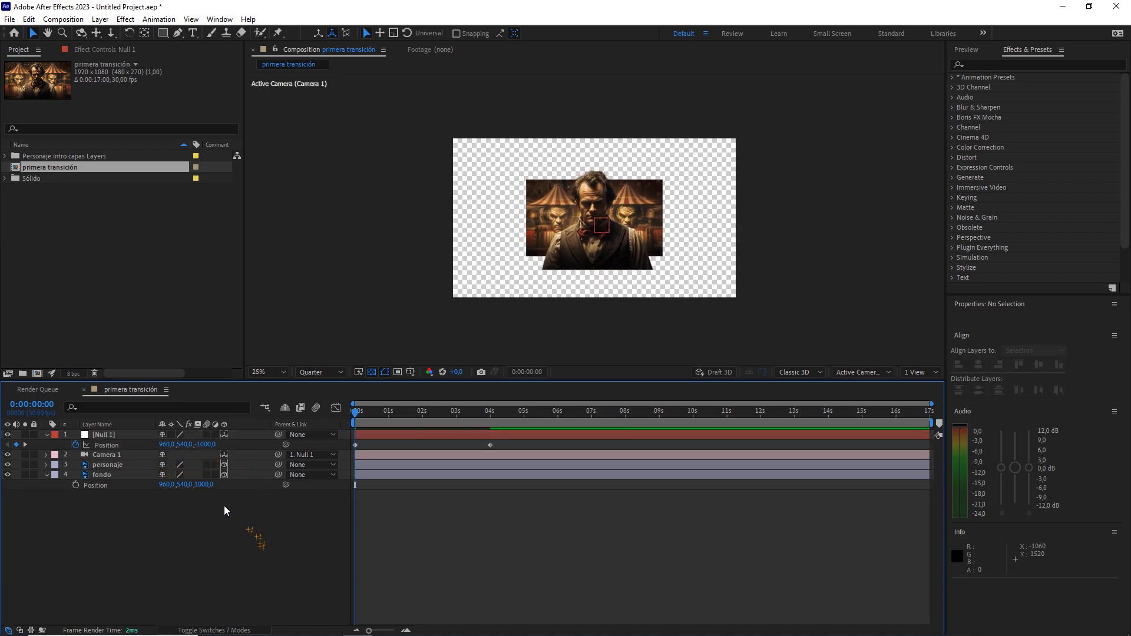
Enlarge the fondo layer to cover the frame, and fit the personaje layer over it at about 143.2% scale and Y position 650.6
{"action": "left_click", "coordinate": [111, 476]}
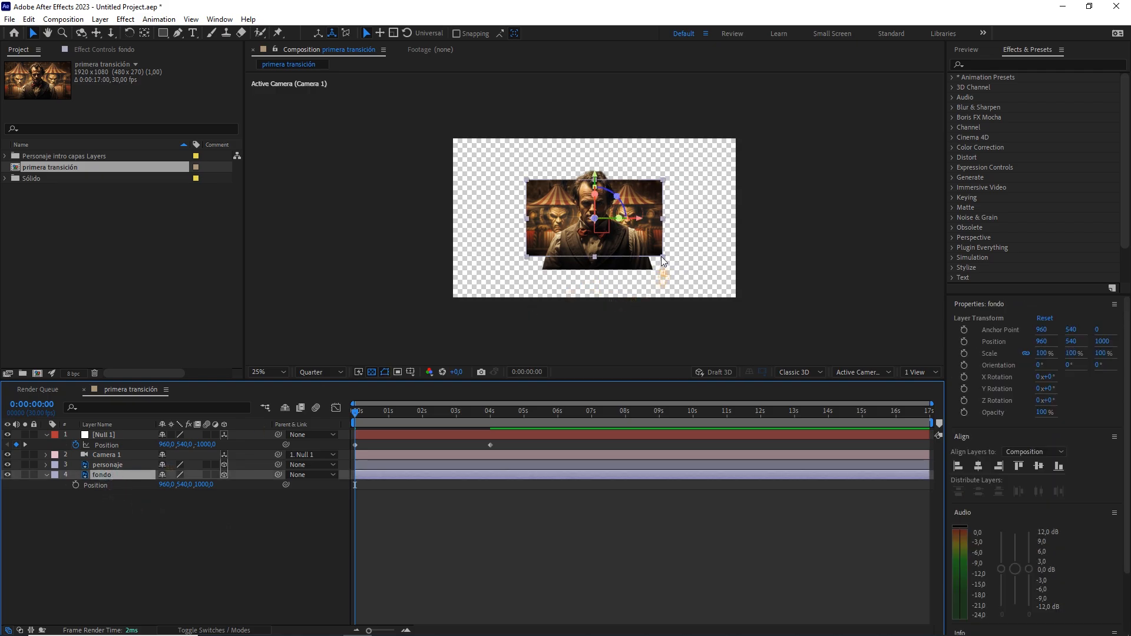
{"action": "left_click_drag", "start_coordinate": [661, 256], "coordinate": [729, 305]}
{"action": "left_click", "coordinate": [127, 465]}
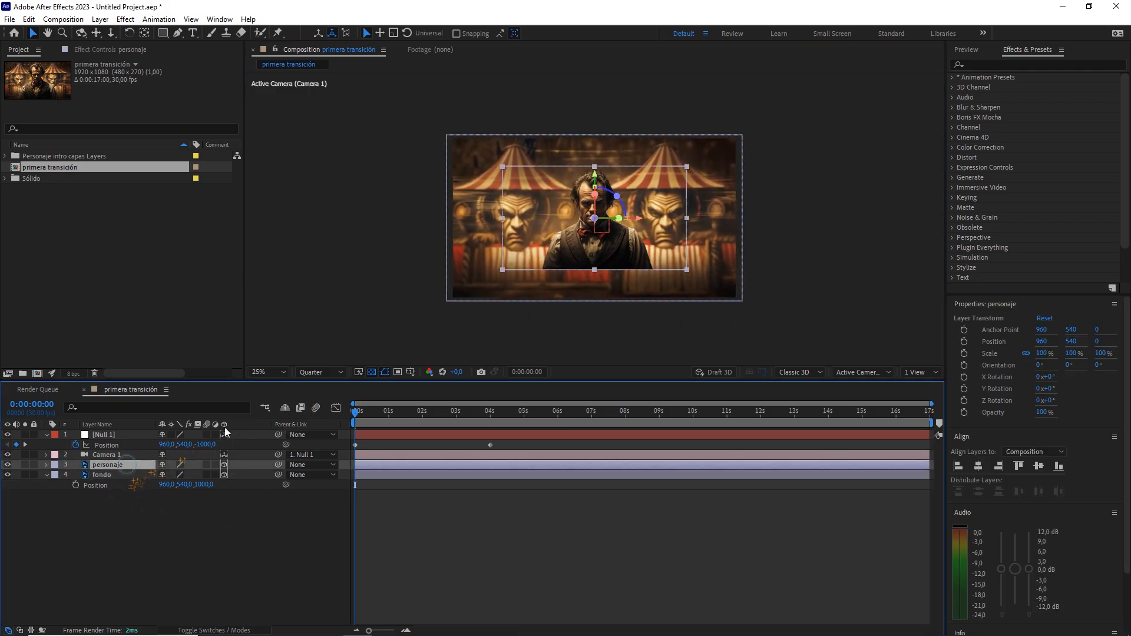
{"action": "left_click_drag", "start_coordinate": [682, 266], "coordinate": [717, 298]}
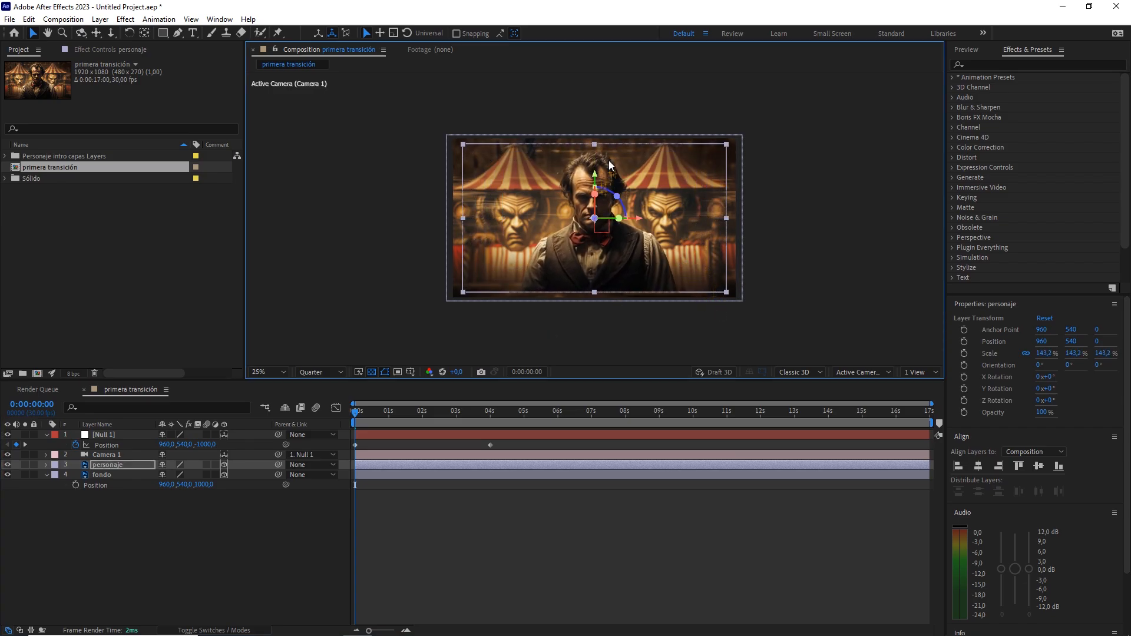
{"action": "left_click_drag", "start_coordinate": [597, 176], "coordinate": [611, 191]}
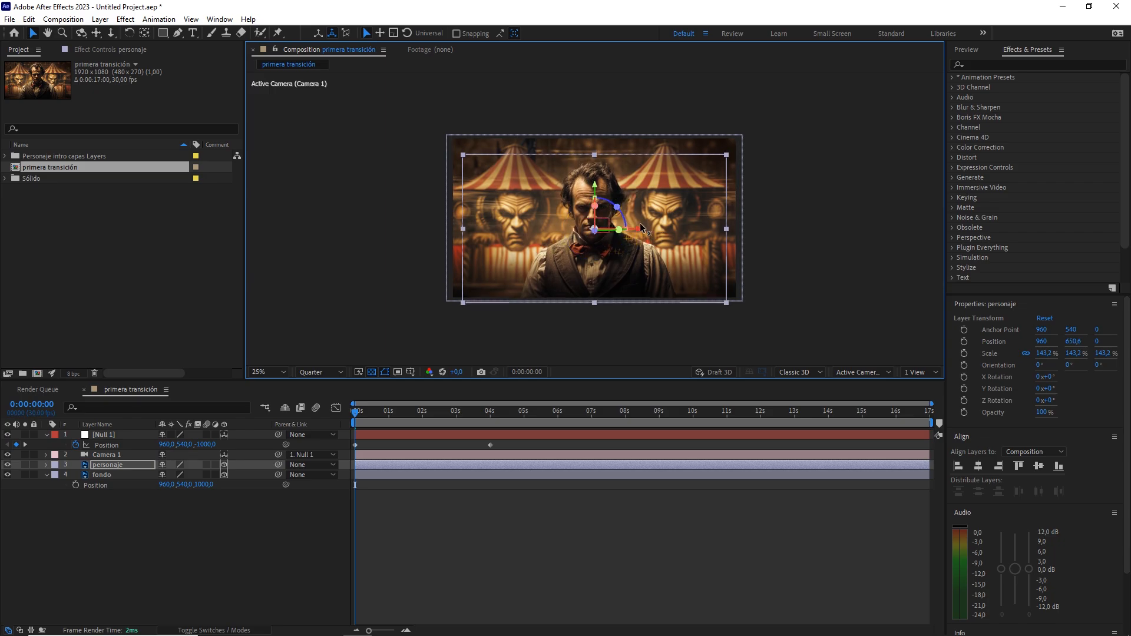
Apply Easy Ease to both Position keyframes of the null and reshape the speed graph so the speed peaks before one second and tapers off slowly
{"action": "left_click_drag", "start_coordinate": [517, 443], "coordinate": [347, 462]}
{"action": "key", "text": "F9"}
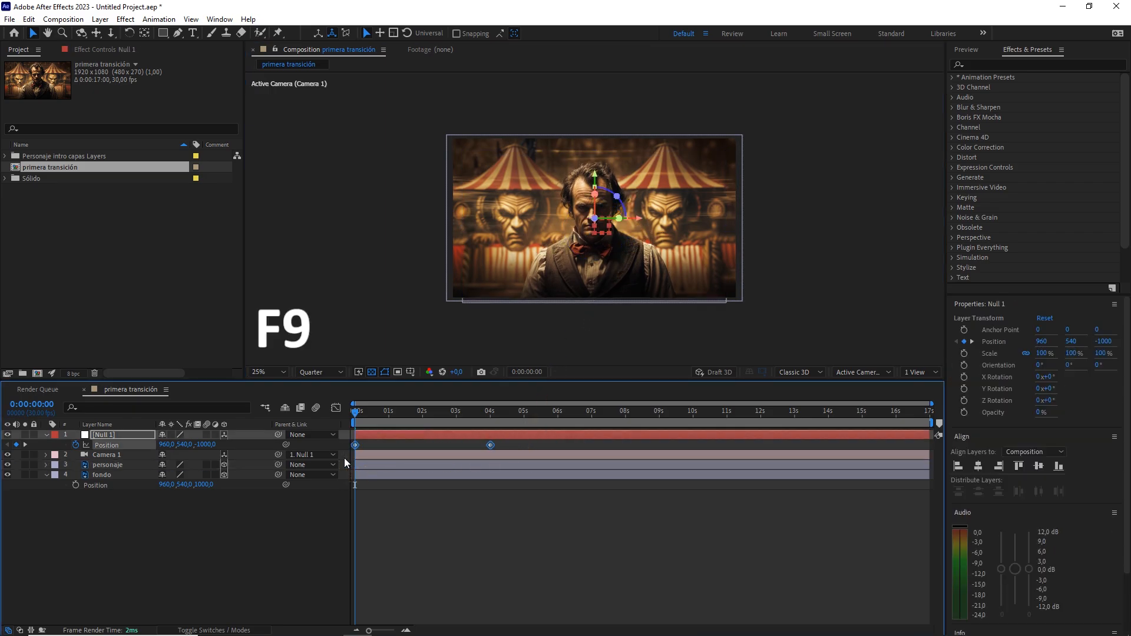
{"action": "left_click", "coordinate": [336, 408]}
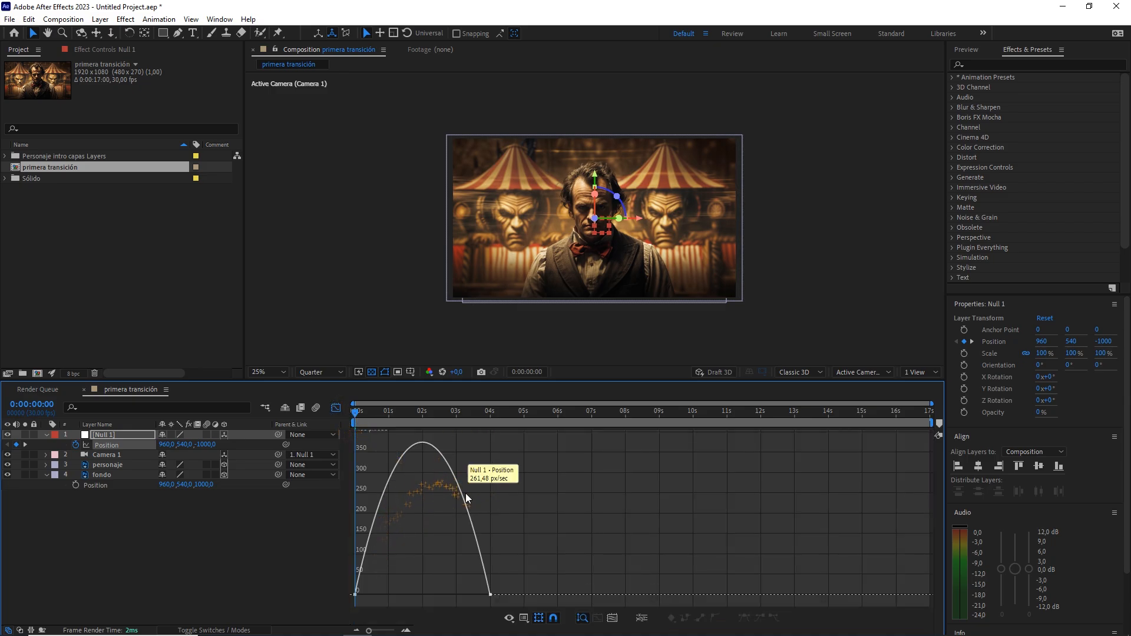
{"action": "left_click", "coordinate": [524, 617]}
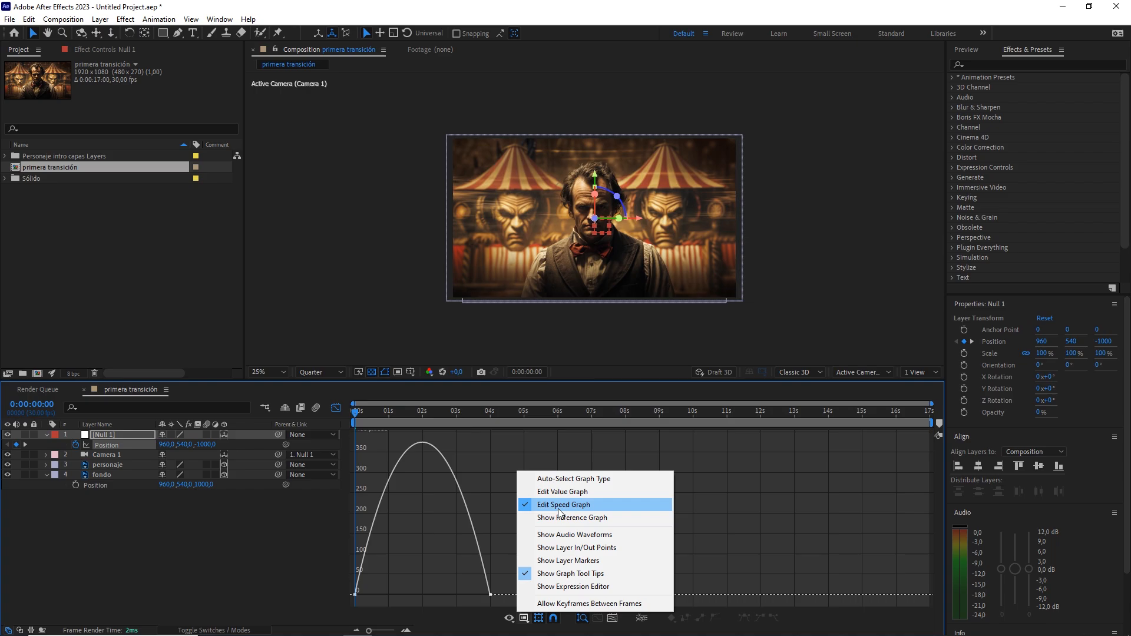
{"action": "left_click", "coordinate": [497, 580]}
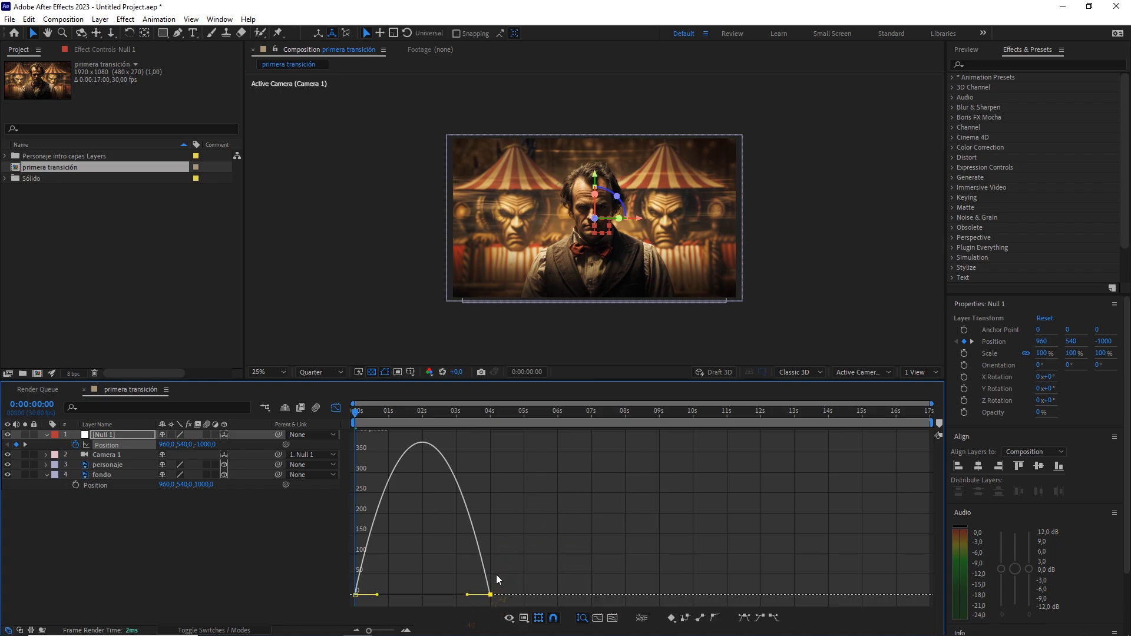
{"action": "left_click_drag", "start_coordinate": [467, 595], "coordinate": [333, 602]}
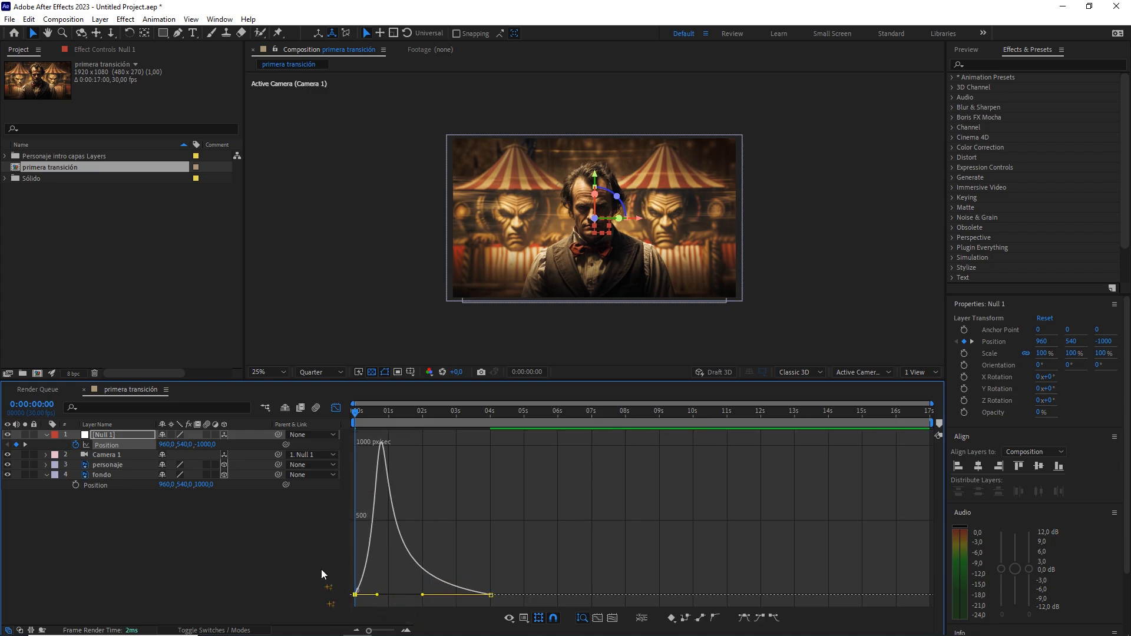
{"action": "left_click", "coordinate": [336, 408]}
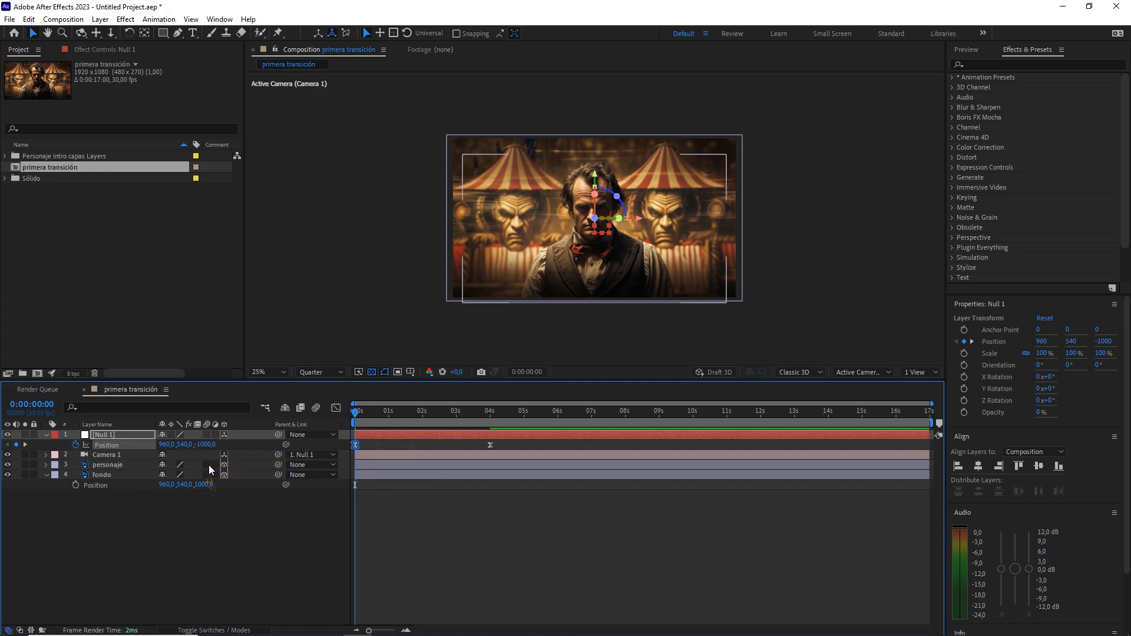
Enable motion blur for the personaje and fondo layers and preview the animation
{"action": "left_click_drag", "start_coordinate": [209, 465], "coordinate": [209, 474]}
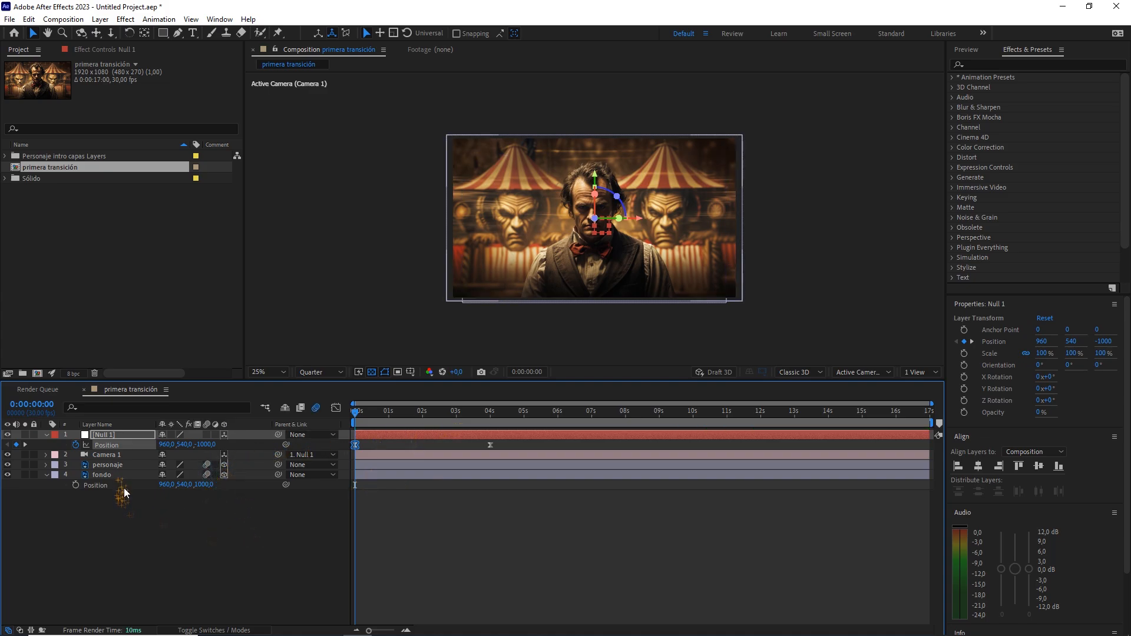
{"action": "left_click", "coordinate": [252, 532]}
{"action": "key", "text": "space"}
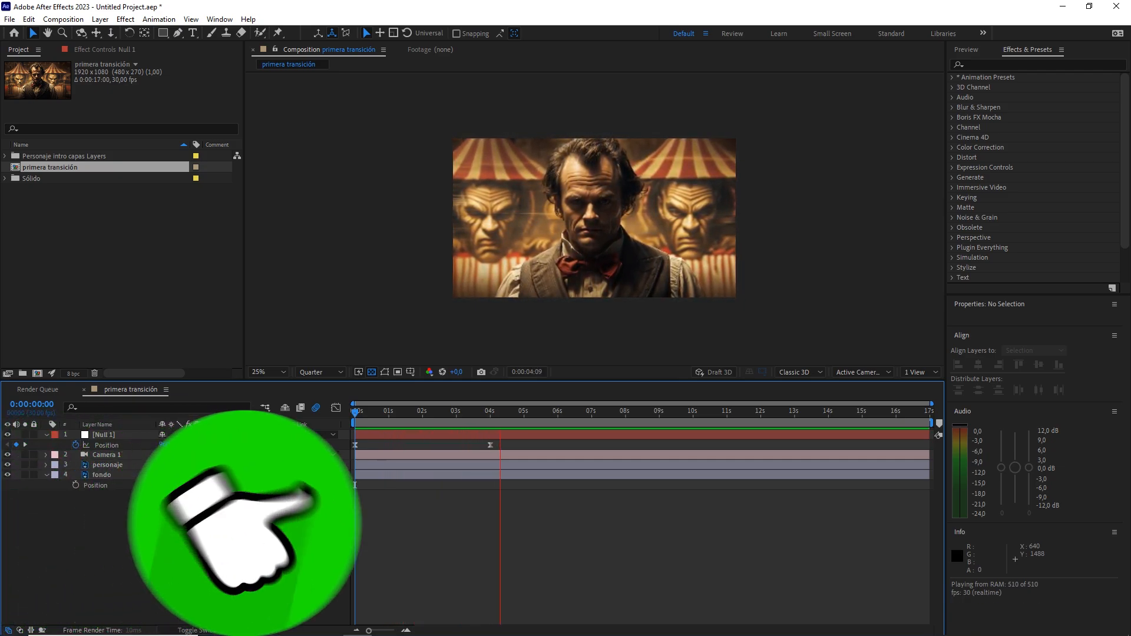
{"action": "key", "text": "space"}
Create a new composition from the primera transición composition
{"action": "left_click", "coordinate": [78, 257]}
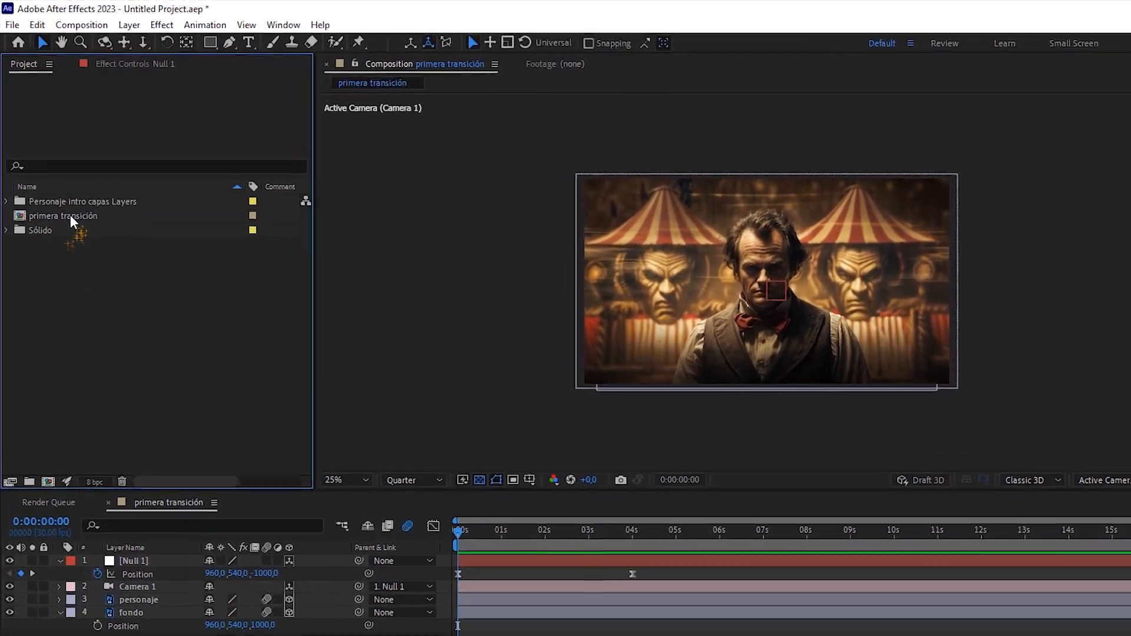
{"action": "left_click", "coordinate": [69, 216]}
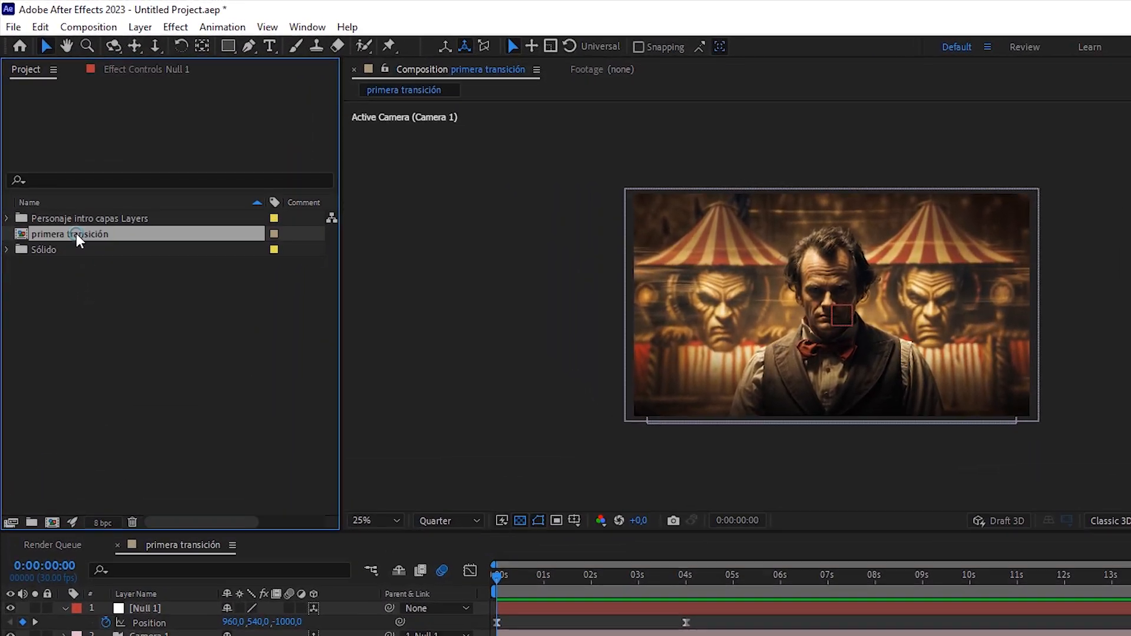
{"action": "left_click_drag", "start_coordinate": [69, 216], "coordinate": [52, 522]}
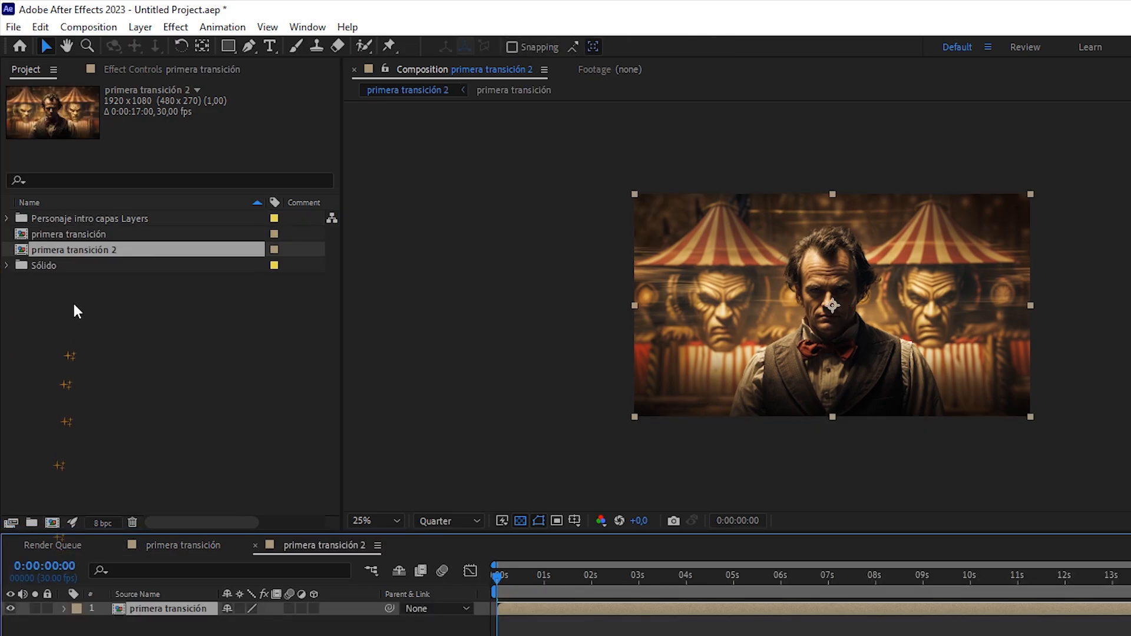
Rename the new composition as segunda transición
{"action": "right_click", "coordinate": [100, 251]}
{"action": "left_click", "coordinate": [166, 510]}
{"action": "type", "text": "segund"}
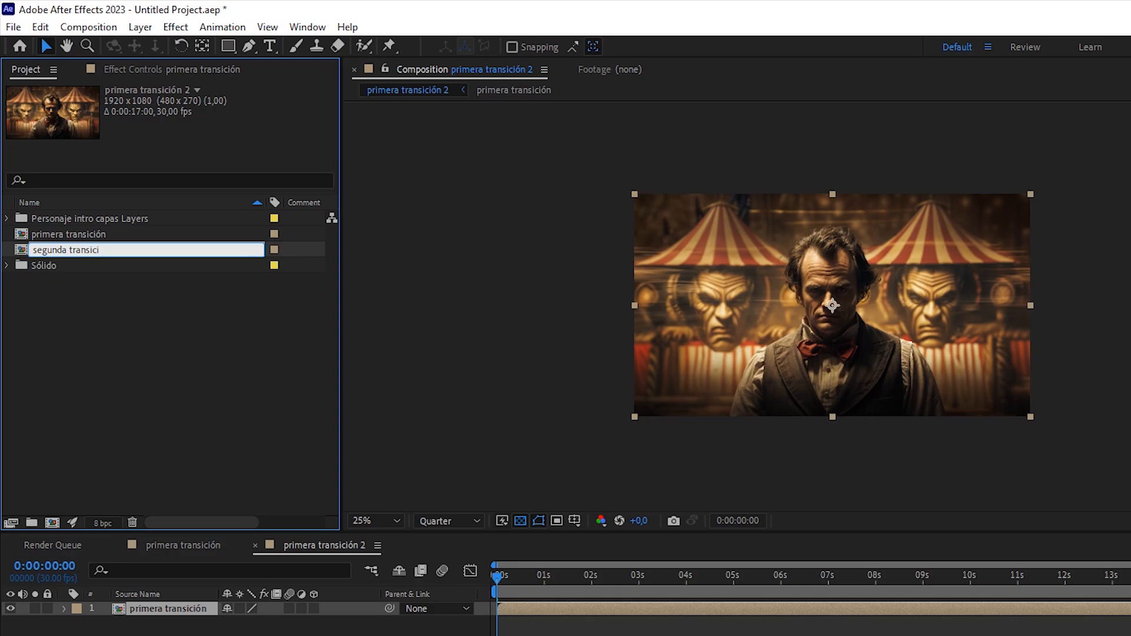
{"action": "left_click", "coordinate": [168, 386]}
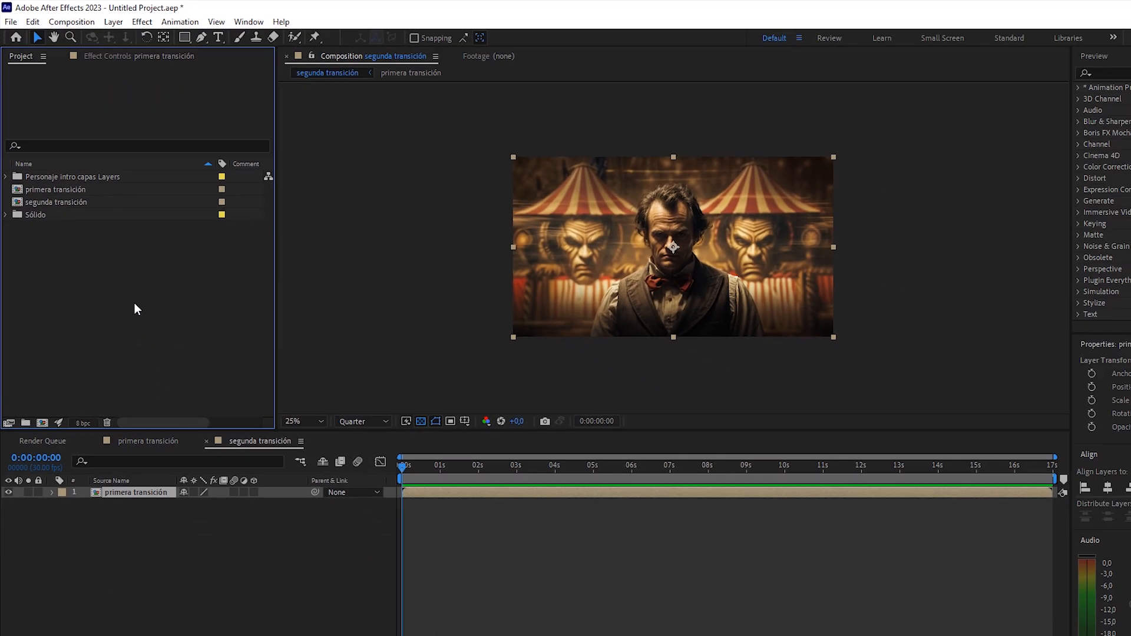
Make the primera transición layer 3D and add a One-Node Camera with the 35mm preset
{"action": "left_click", "coordinate": [140, 494]}
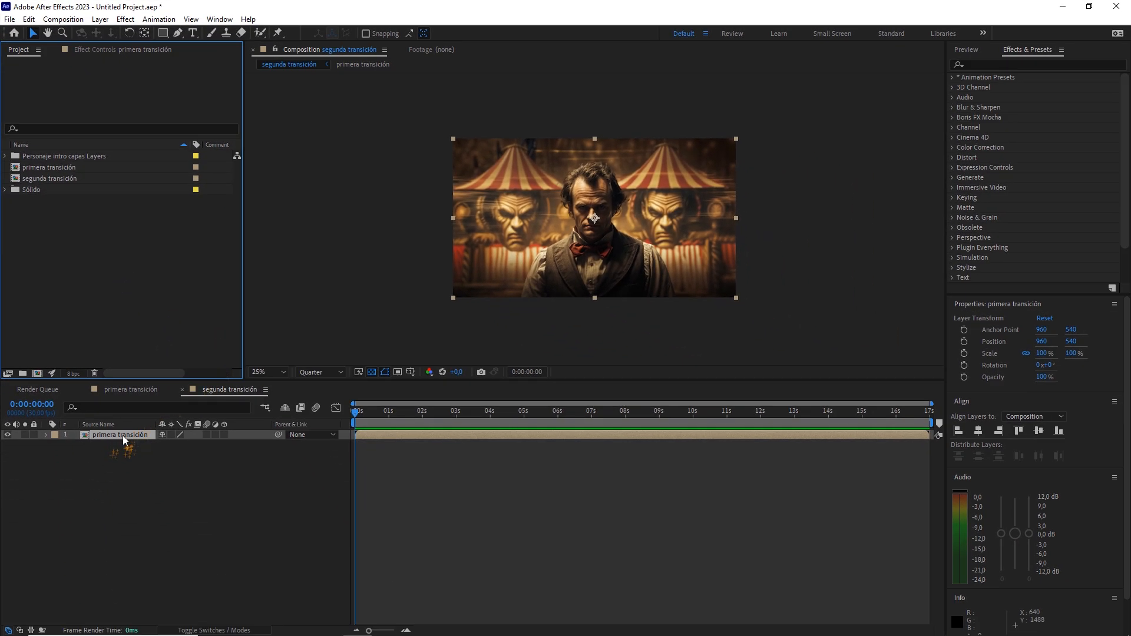
{"action": "left_click", "coordinate": [224, 435]}
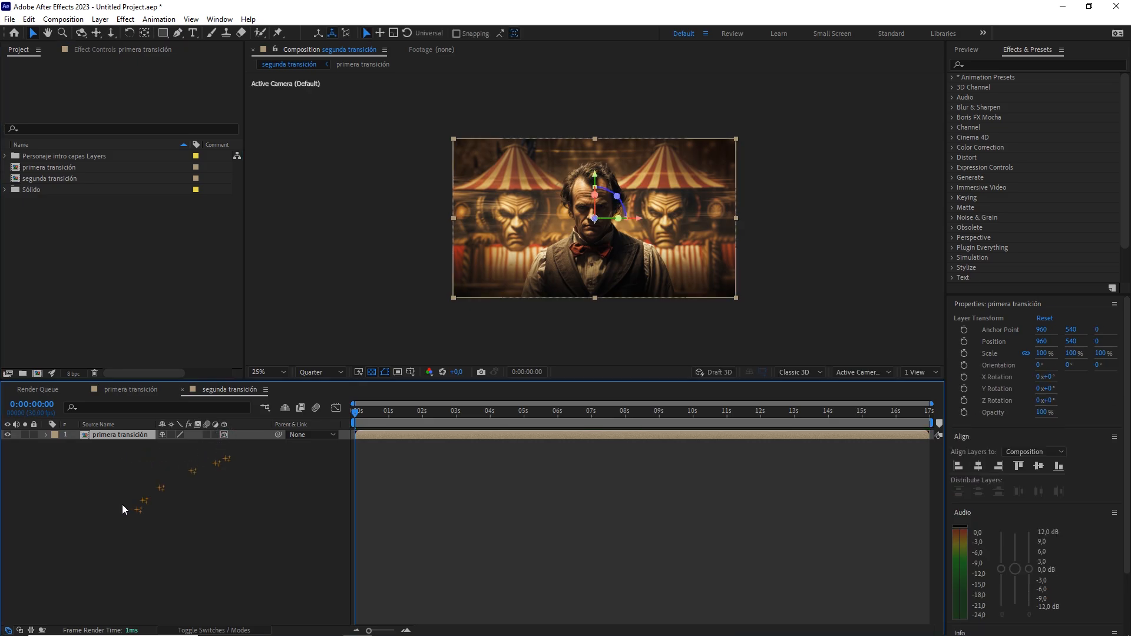
{"action": "right_click", "coordinate": [155, 508]}
{"action": "mouse_move", "coordinate": [285, 367]}
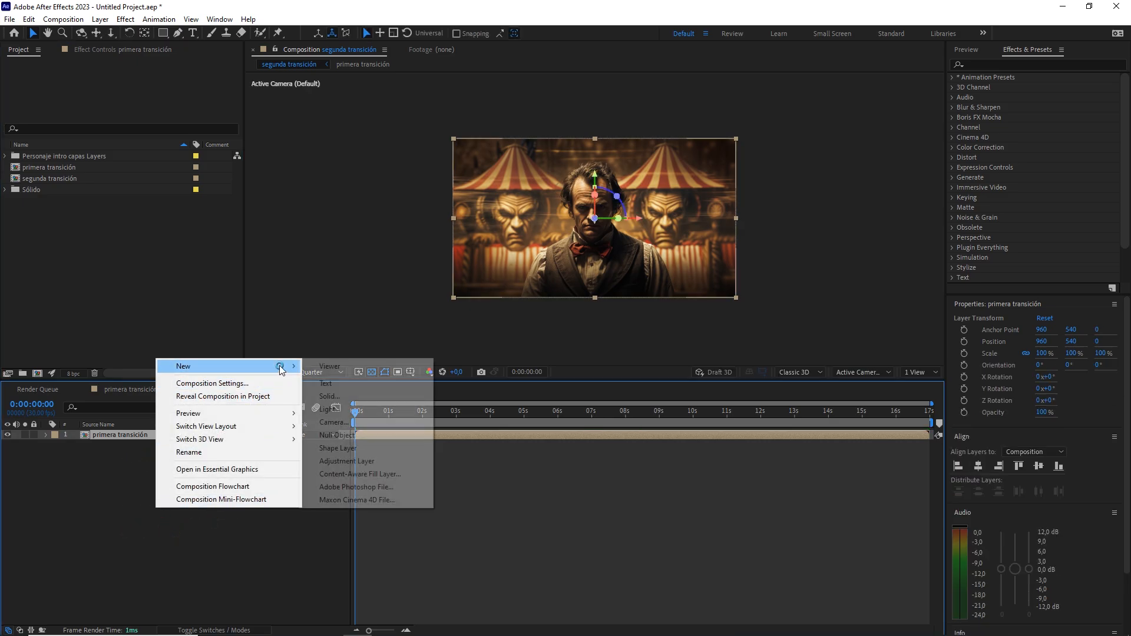
{"action": "left_click", "coordinate": [331, 423]}
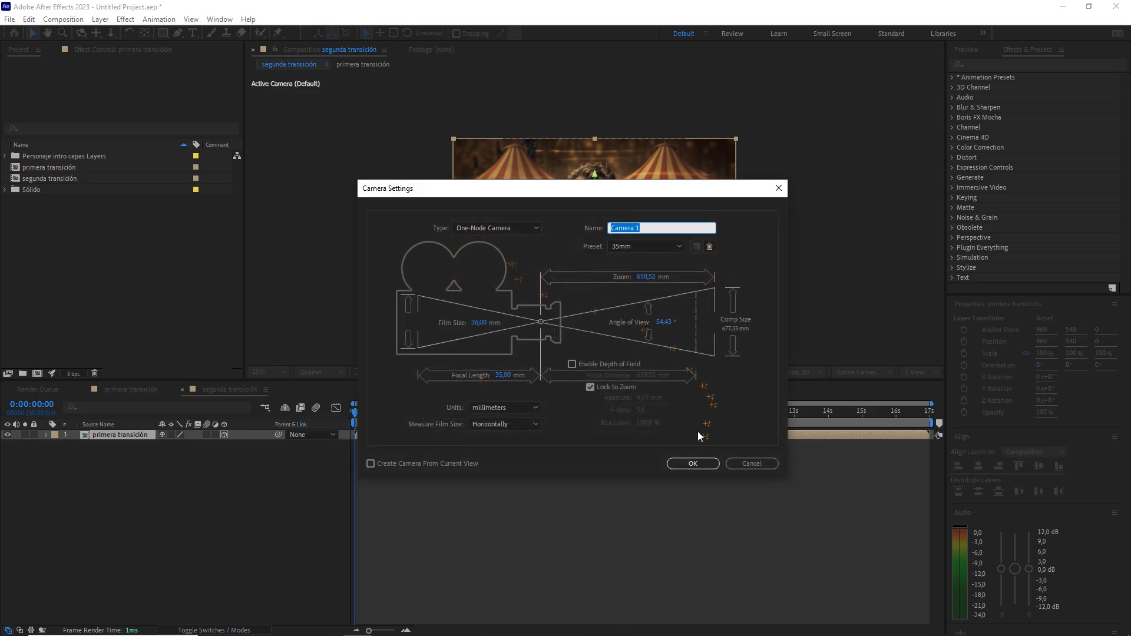
{"action": "left_click", "coordinate": [693, 463]}
Add a 3D null object to segunda transición and parent the camera to it
{"action": "right_click", "coordinate": [165, 513]}
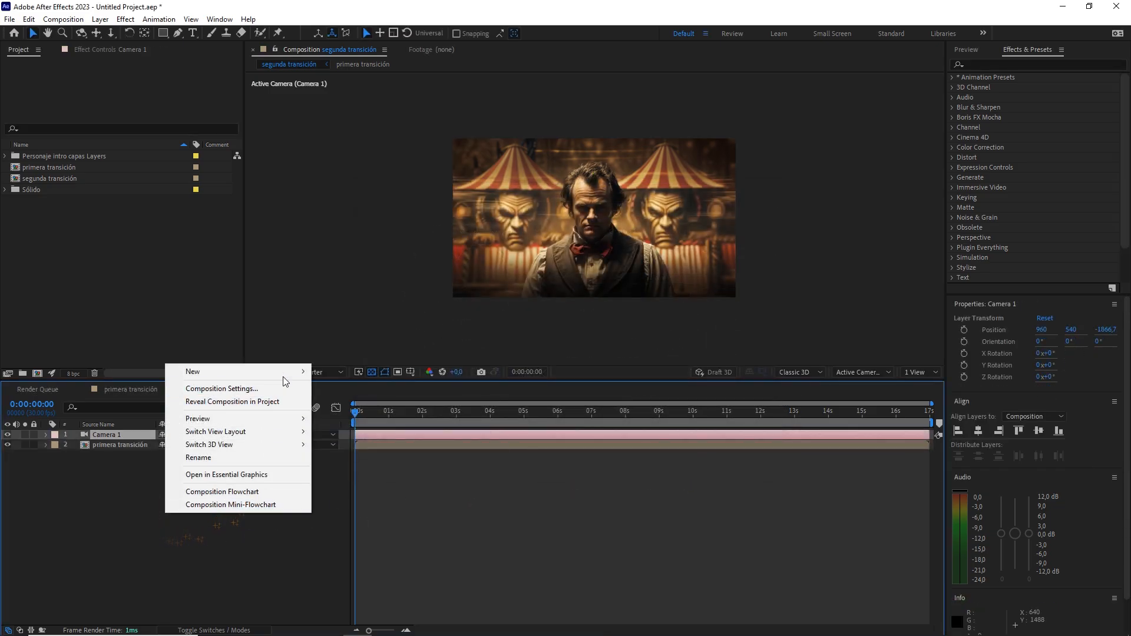
{"action": "mouse_move", "coordinate": [295, 371]}
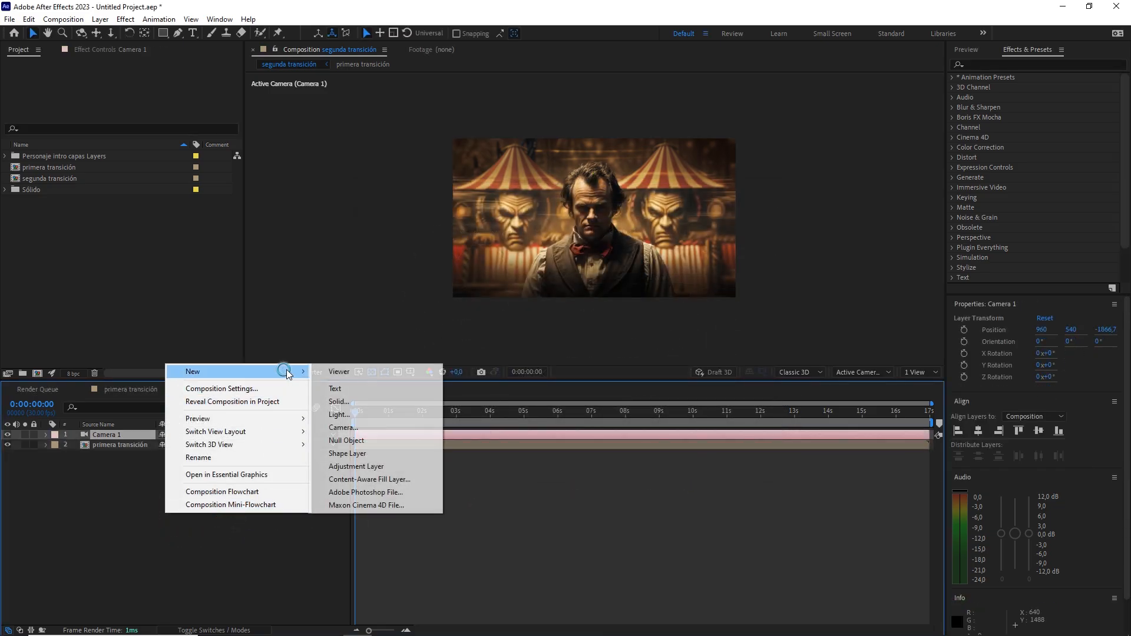
{"action": "left_click", "coordinate": [358, 442]}
{"action": "left_click", "coordinate": [224, 435]}
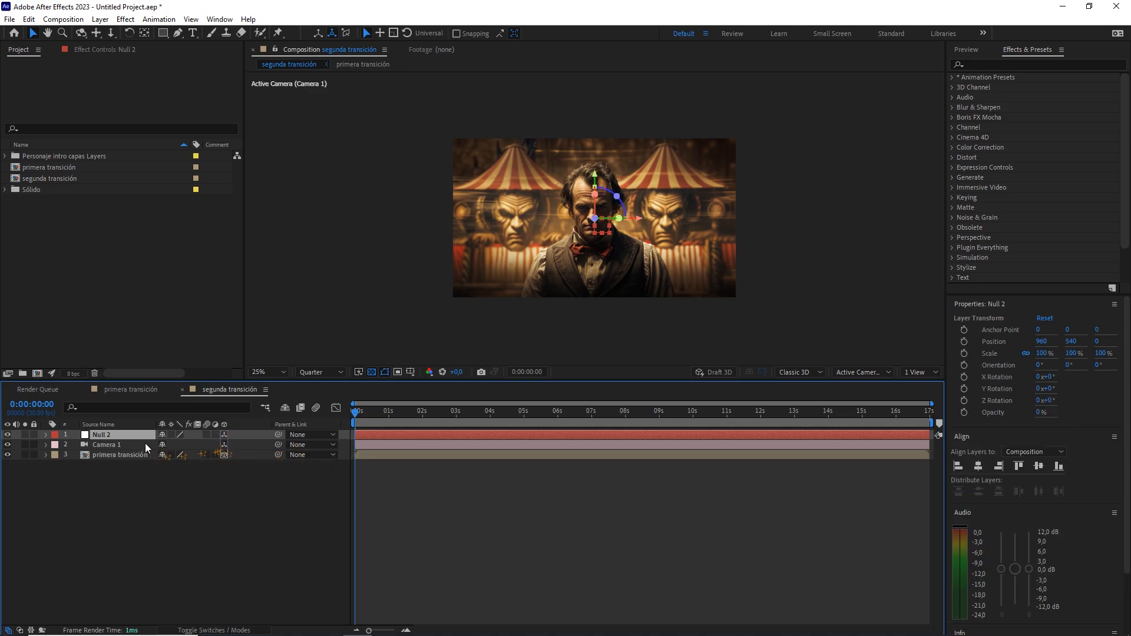
{"action": "left_click", "coordinate": [111, 447]}
{"action": "left_click_drag", "start_coordinate": [278, 445], "coordinate": [141, 435]}
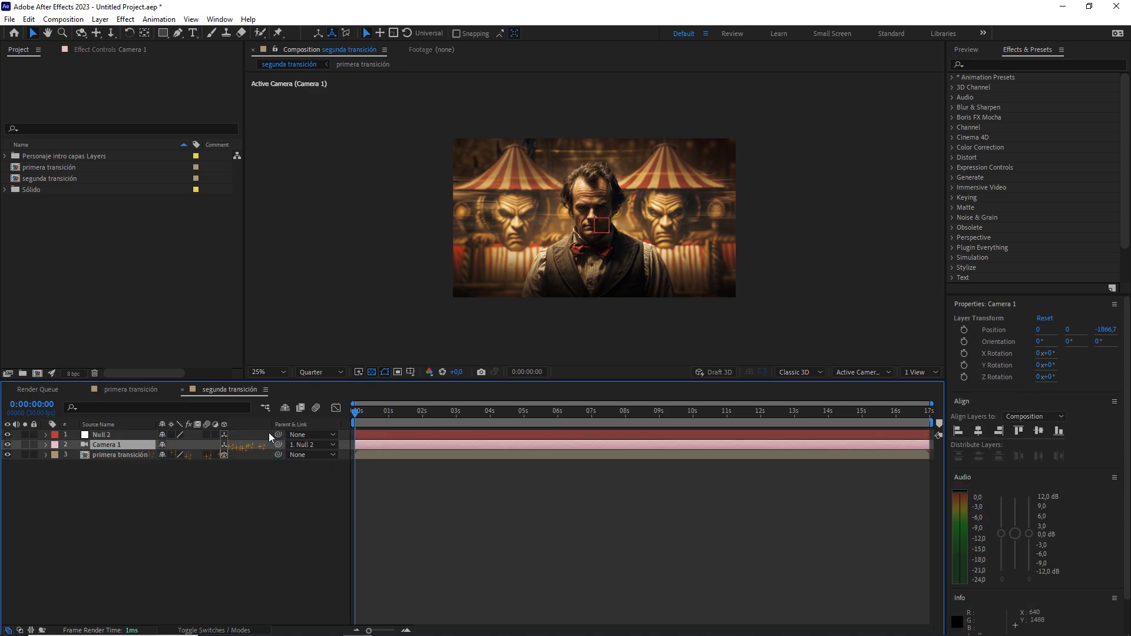
{"action": "left_click", "coordinate": [242, 493]}
Set a Position keyframe on Null 2 at 0:00:04:00, matching the time of the last keyframe in primera transición
{"action": "left_click_drag", "start_coordinate": [412, 425], "coordinate": [493, 425]}
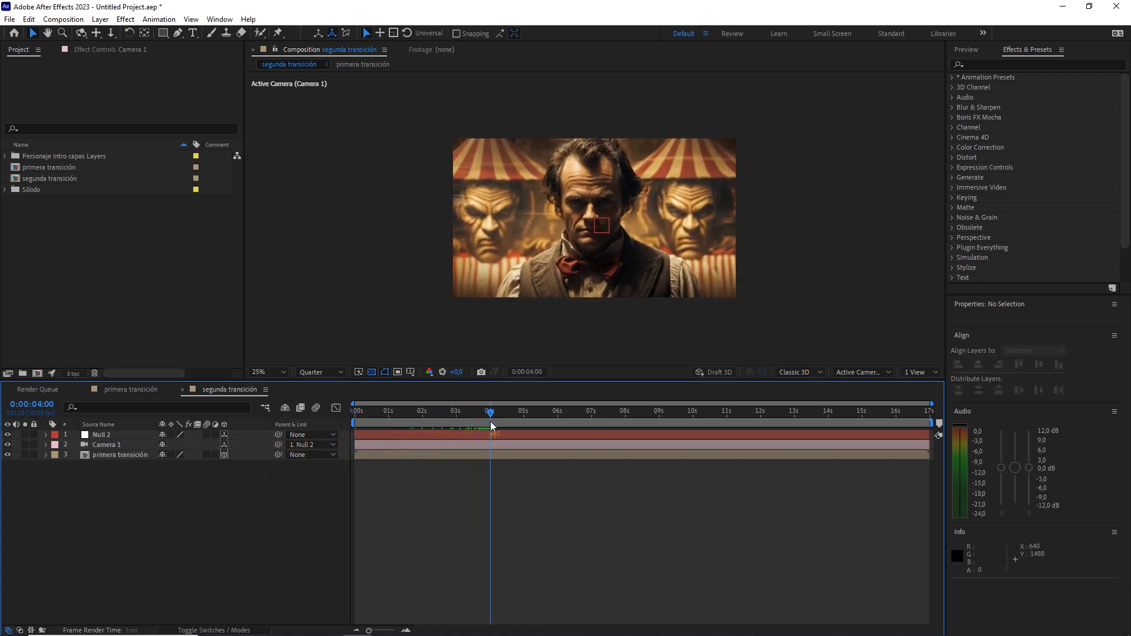
{"action": "left_click", "coordinate": [130, 390]}
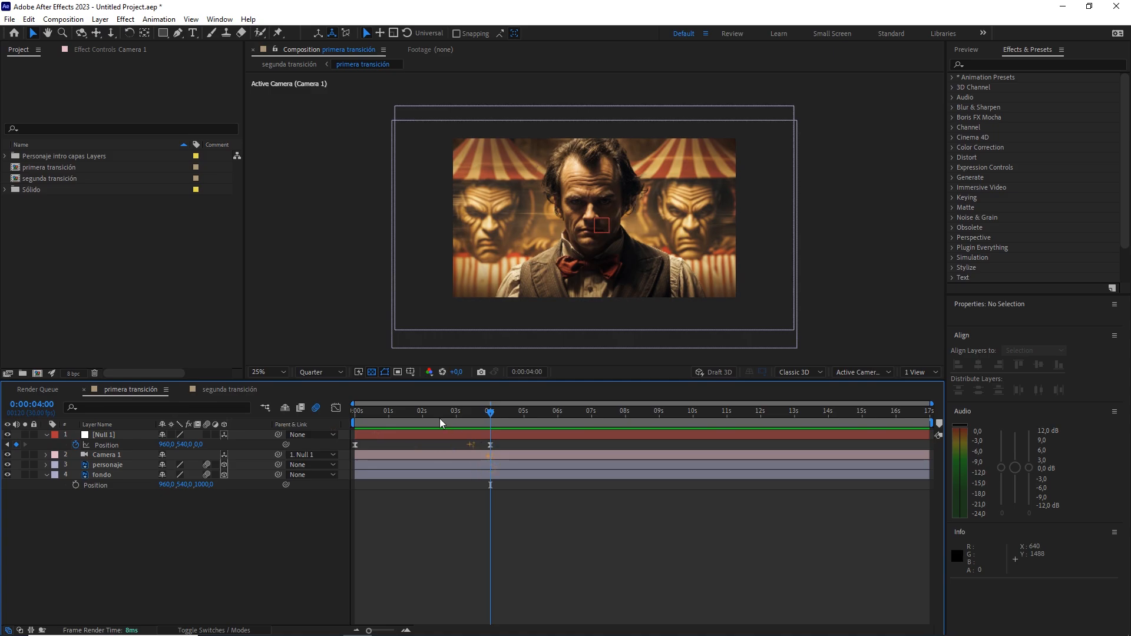
{"action": "left_click", "coordinate": [252, 390]}
{"action": "left_click", "coordinate": [125, 436]}
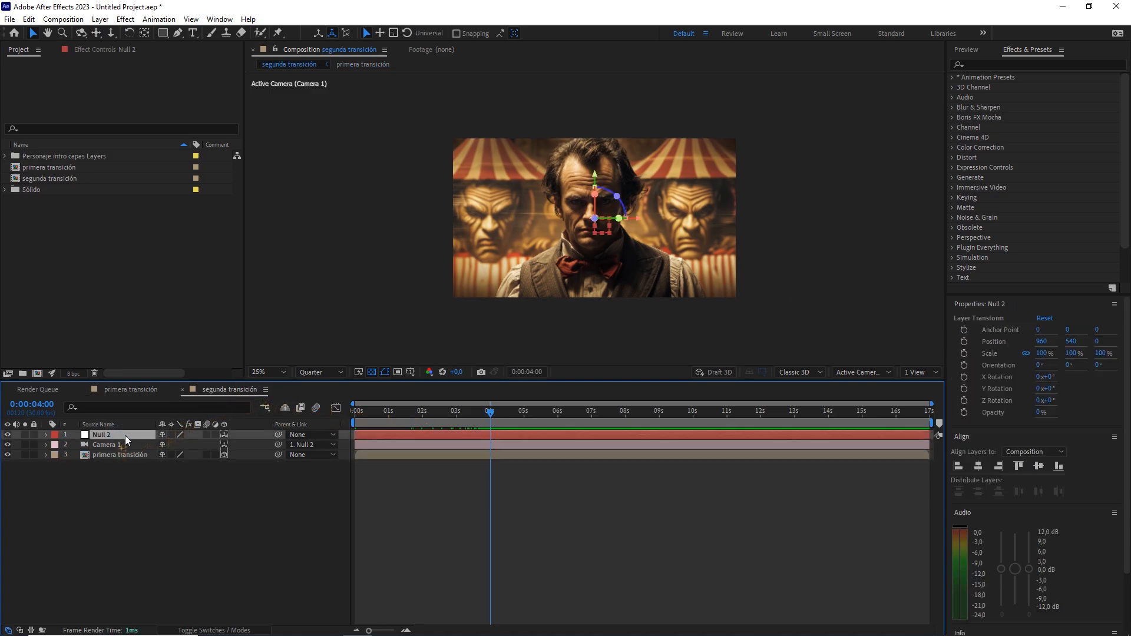
{"action": "key", "text": "alt+shift+p"}
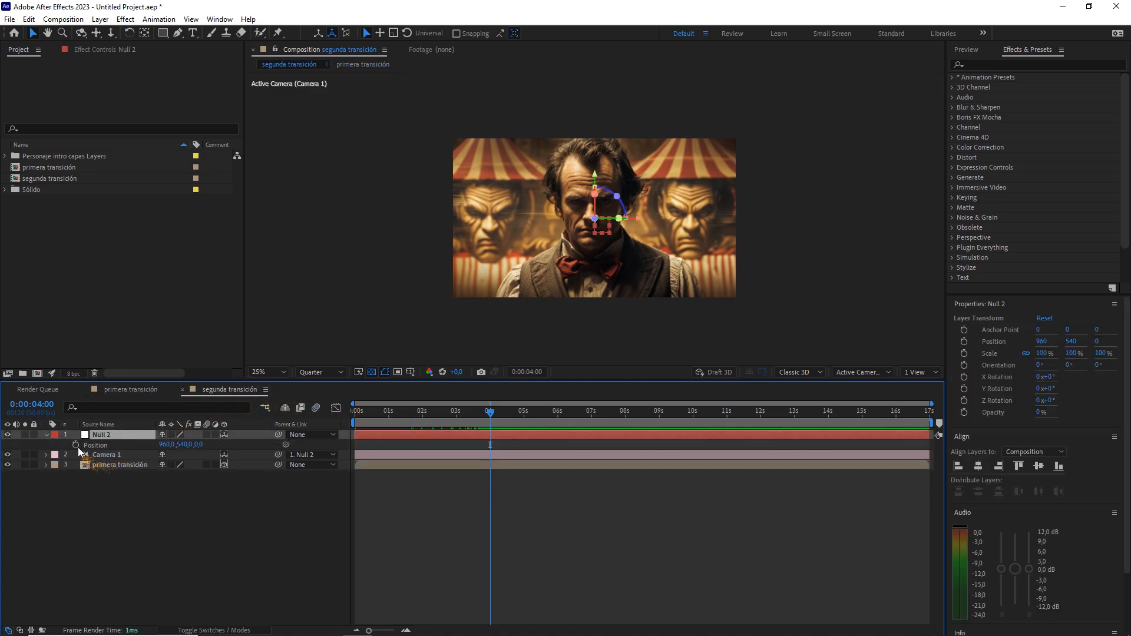
{"action": "left_click", "coordinate": [106, 445]}
Set Null 2's Z position to -4000 at 0:00:09:00
{"action": "left_click_drag", "start_coordinate": [497, 413], "coordinate": [659, 425]}
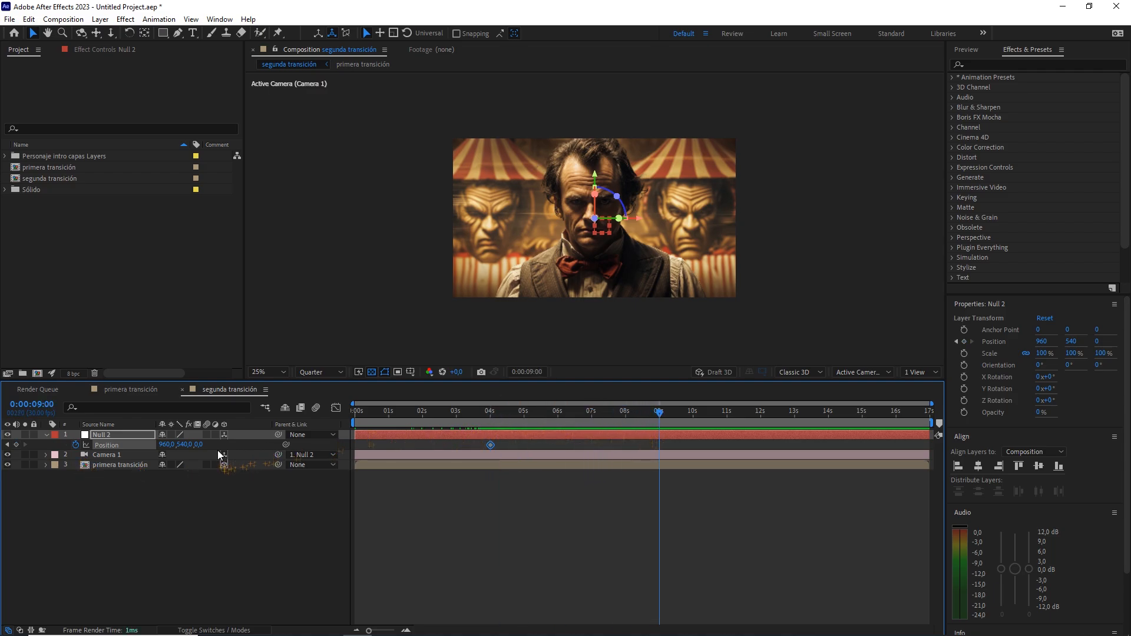
{"action": "left_click_drag", "start_coordinate": [201, 448], "coordinate": [117, 468]}
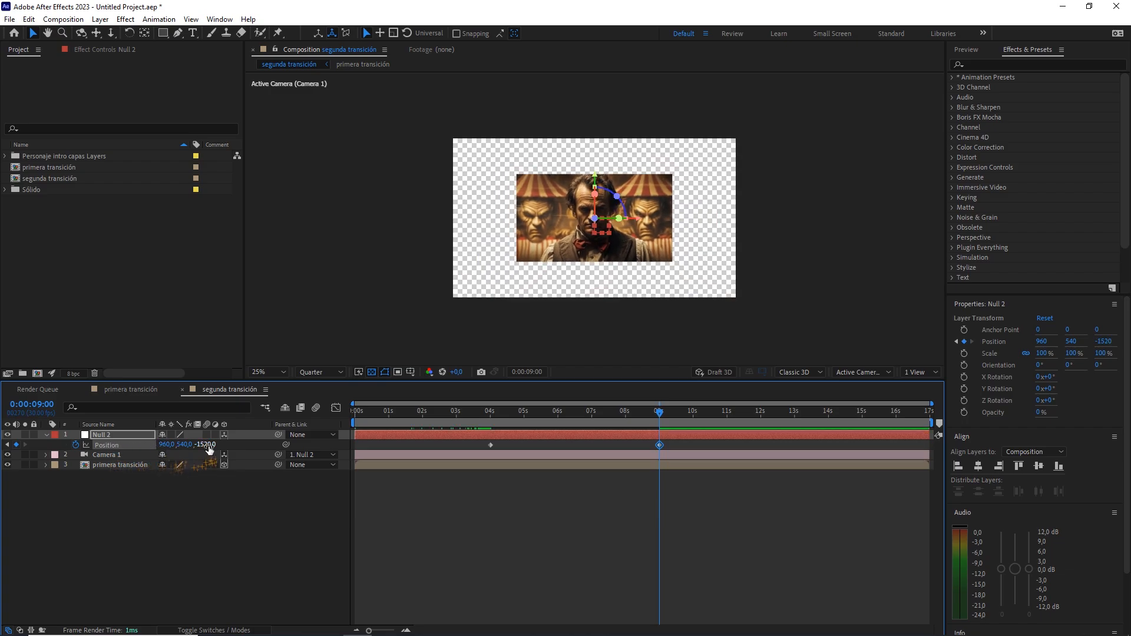
{"action": "left_click", "coordinate": [208, 445]}
{"action": "type", "text": "-4000"}
{"action": "left_click", "coordinate": [252, 500]}
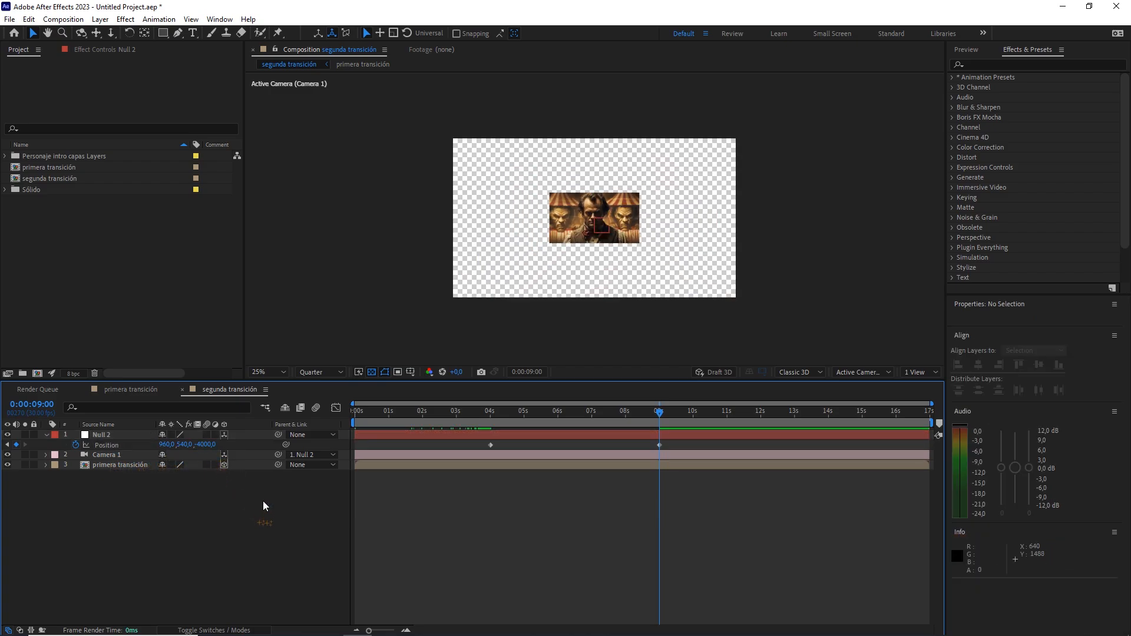
Ease both Position keyframes of Null 2 and set their incoming and outgoing velocity influence to 65%
{"action": "left_click_drag", "start_coordinate": [672, 442], "coordinate": [484, 451]}
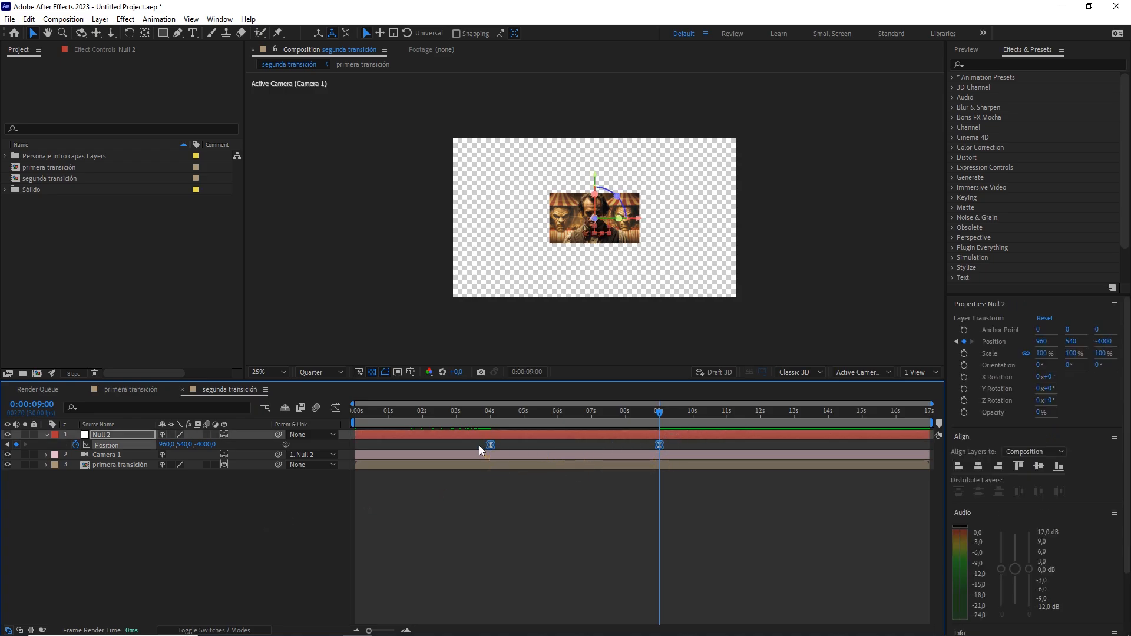
{"action": "right_click", "coordinate": [492, 448]}
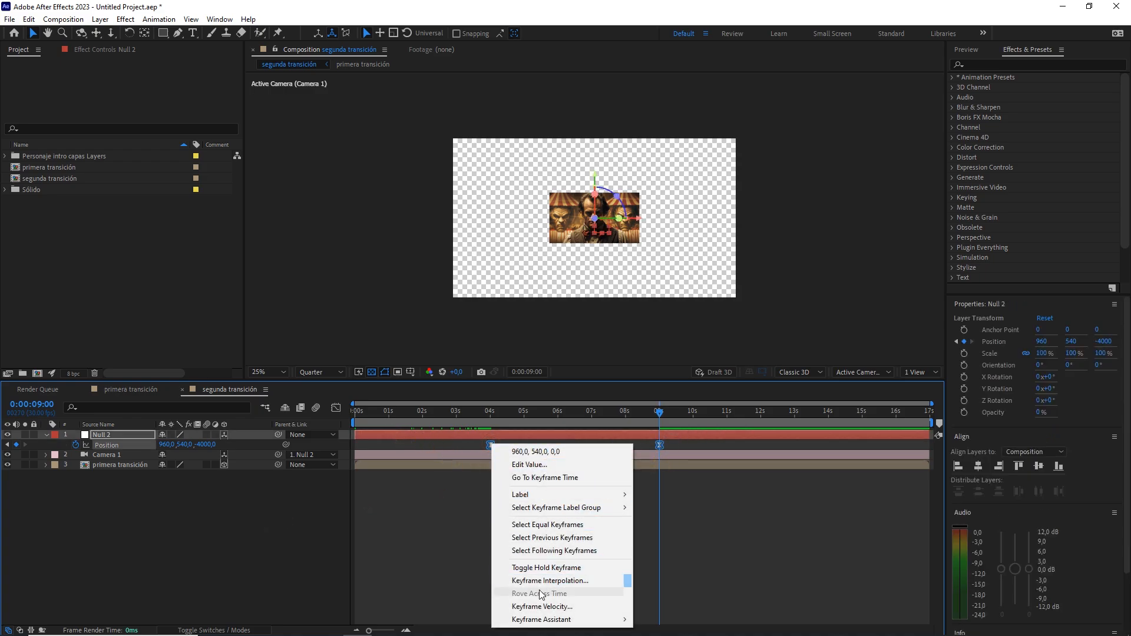
{"action": "left_click", "coordinate": [562, 607]}
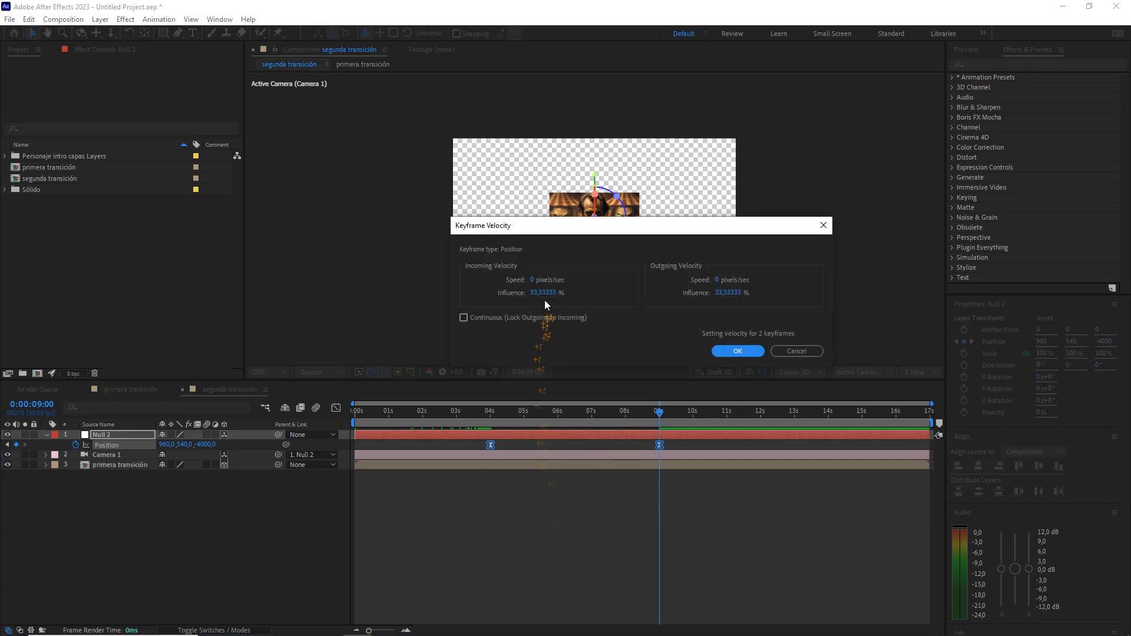
{"action": "double_click", "coordinate": [560, 291]}
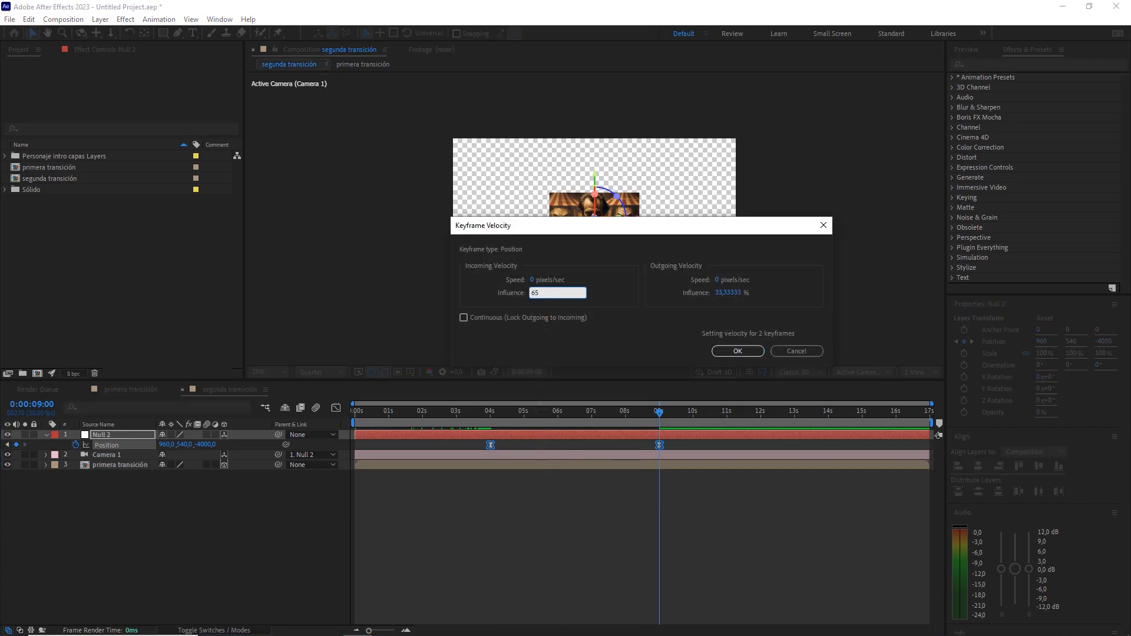
{"action": "left_click", "coordinate": [728, 292]}
{"action": "type", "text": "65"}
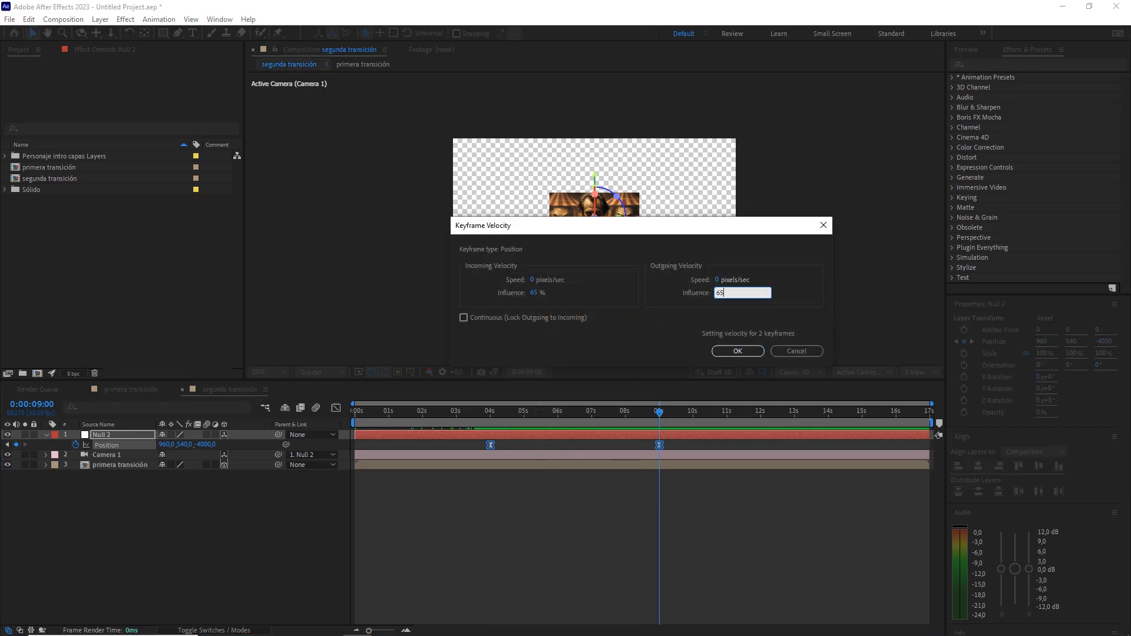
{"action": "left_click", "coordinate": [742, 352]}
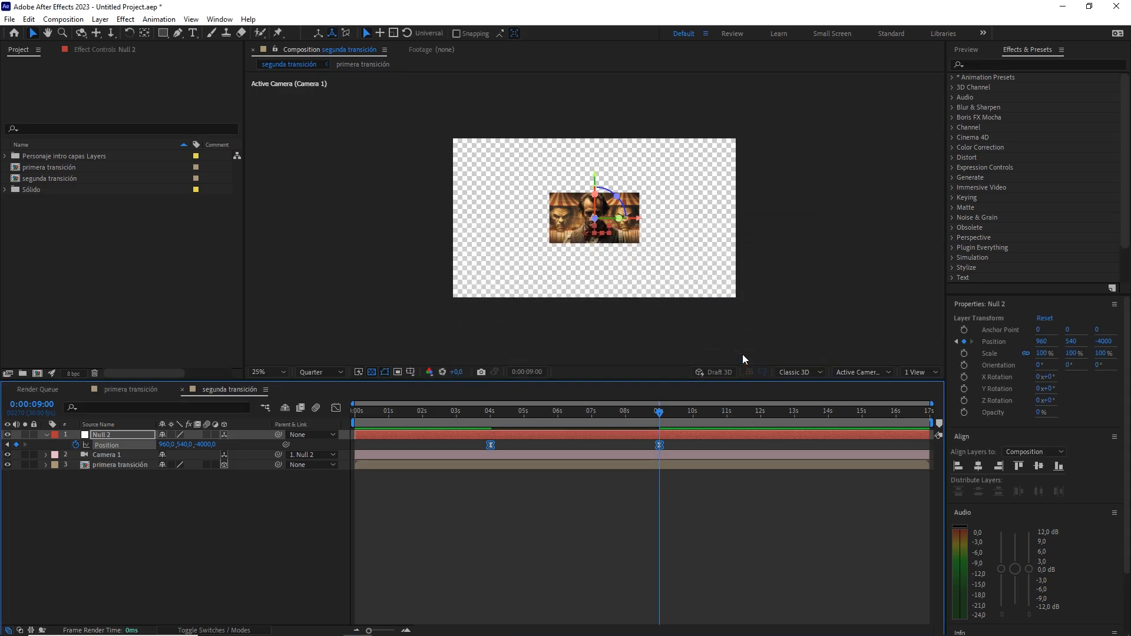
{"action": "left_click", "coordinate": [659, 412]}
{"action": "left_click_drag", "start_coordinate": [658, 414], "coordinate": [433, 414]}
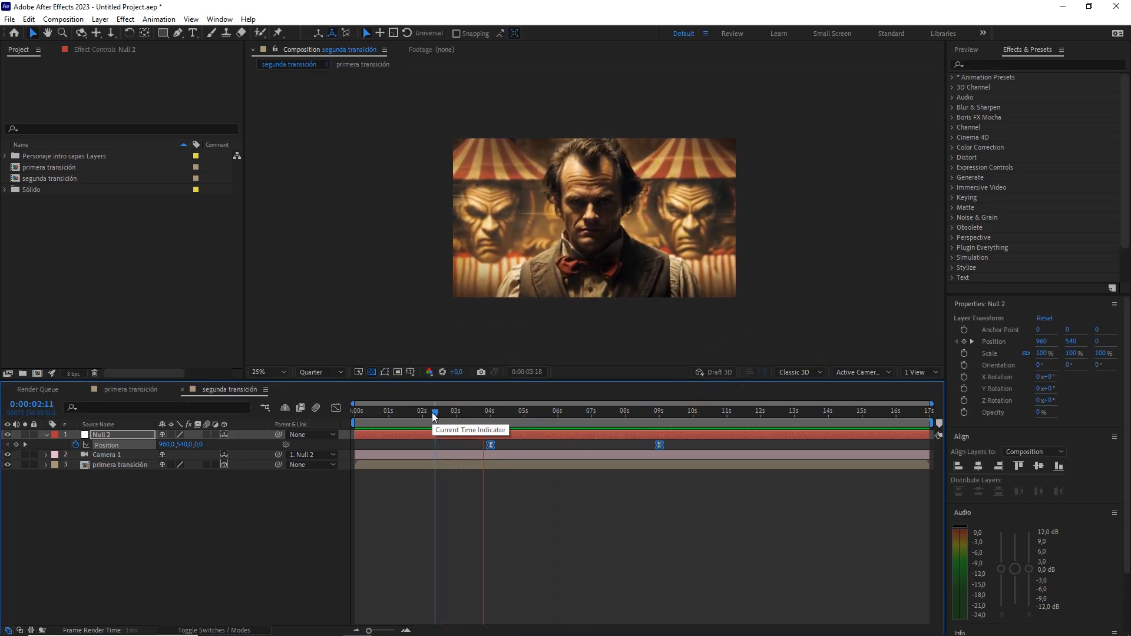
Create a 1920 × 1080 px solid in near-black 0C0C0C in segunda transición and make it a 3D layer
{"action": "left_click_drag", "start_coordinate": [432, 412], "coordinate": [485, 422]}
{"action": "left_click", "coordinate": [207, 493]}
{"action": "right_click", "coordinate": [207, 496]}
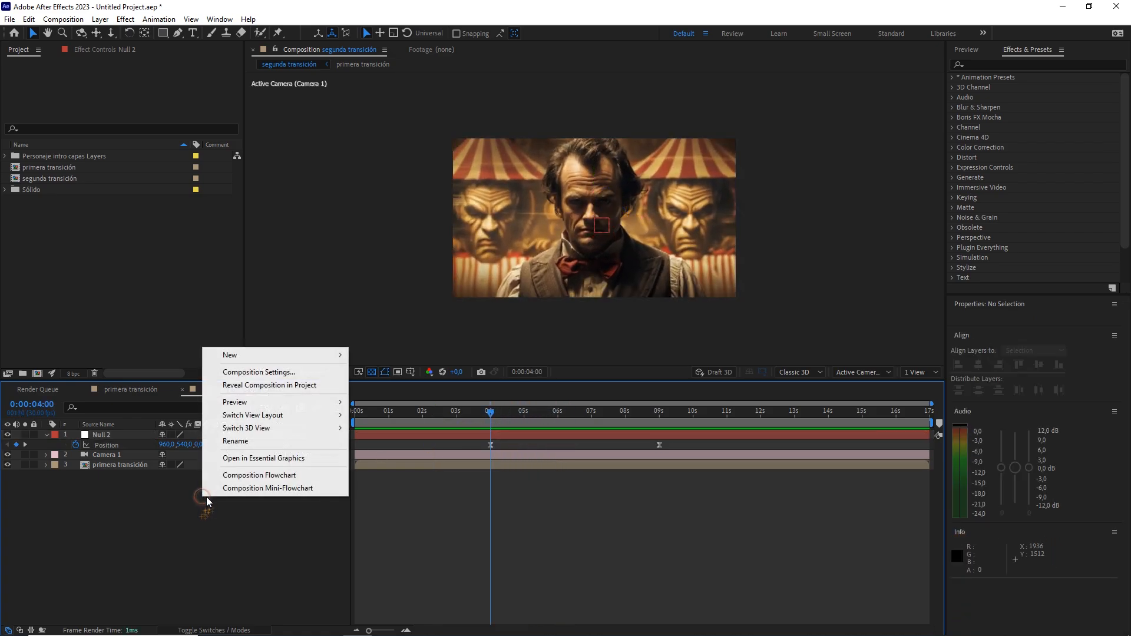
{"action": "left_click", "coordinate": [278, 355]}
{"action": "left_click", "coordinate": [374, 385]}
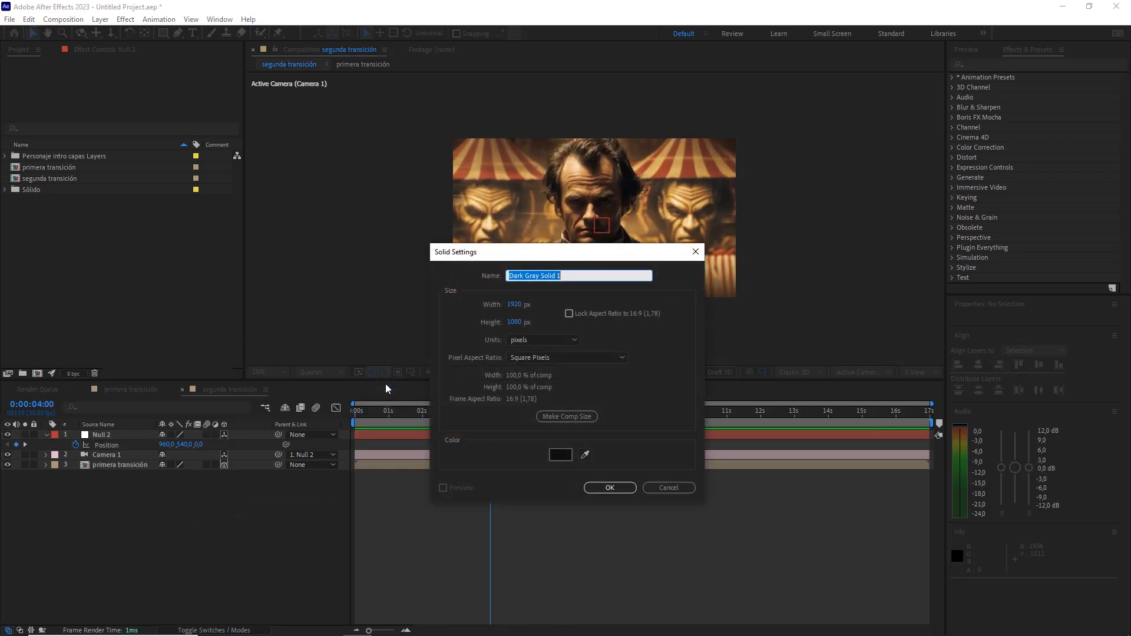
{"action": "left_click", "coordinate": [562, 455]}
{"action": "left_click_drag", "start_coordinate": [298, 477], "coordinate": [248, 505]}
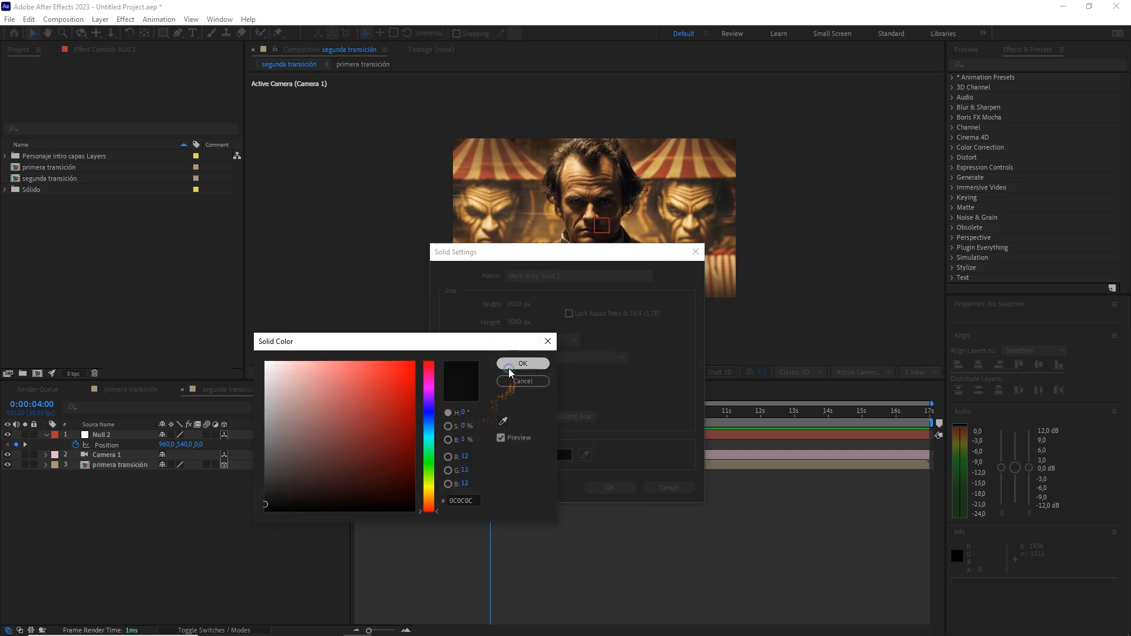
{"action": "left_click", "coordinate": [522, 364]}
{"action": "left_click", "coordinate": [604, 489]}
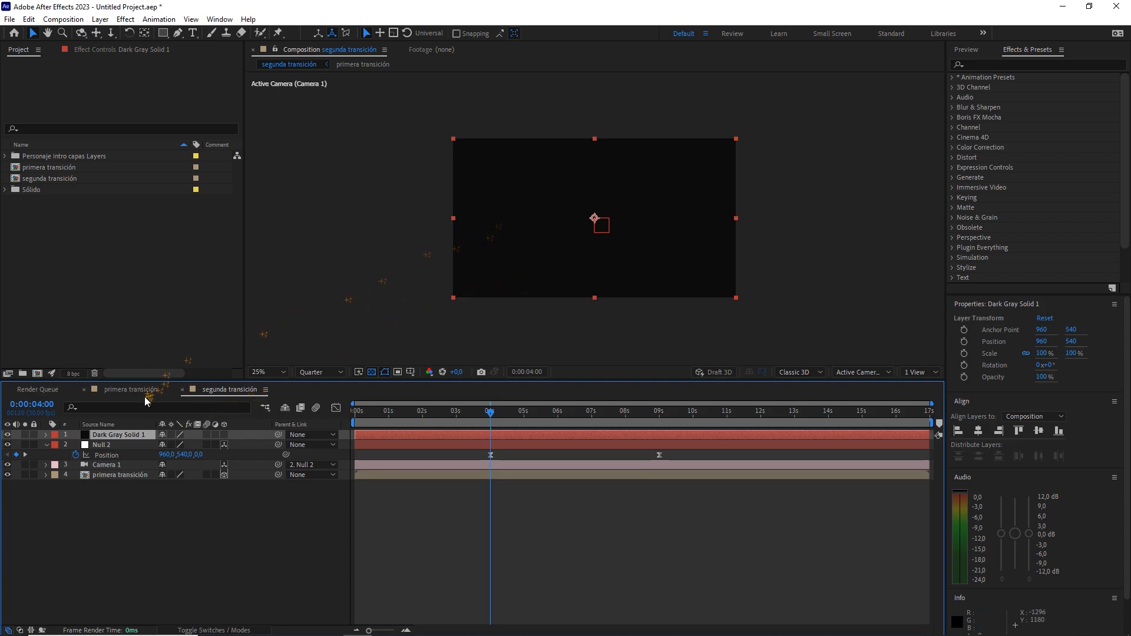
{"action": "left_click", "coordinate": [225, 435]}
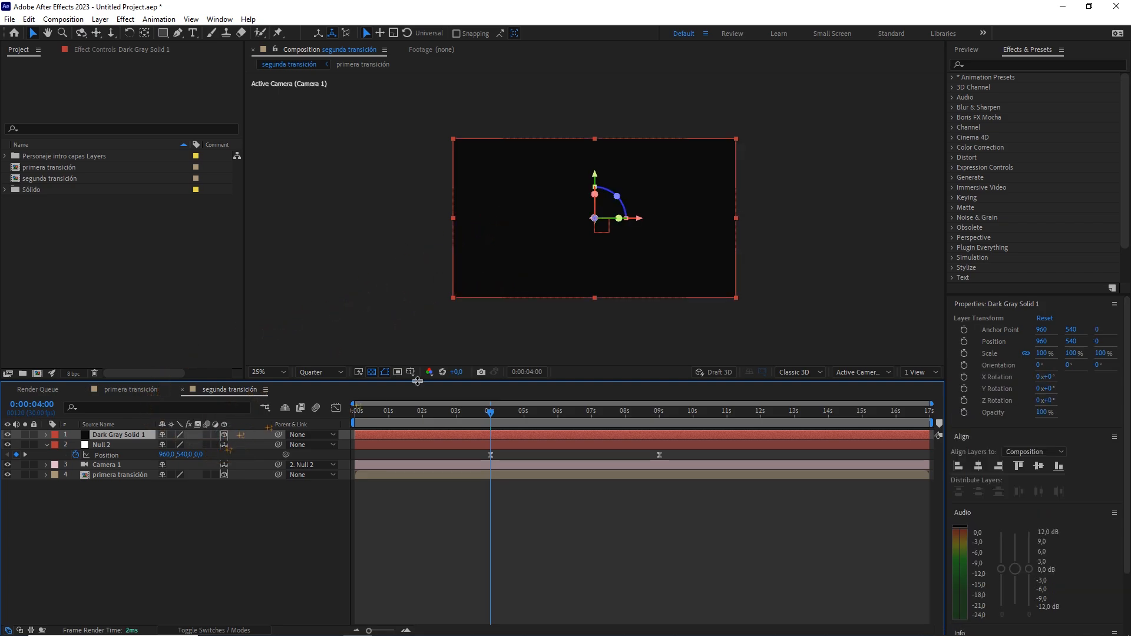
Enlarge the dark solid to about 103.3 × 105.9% scale and move it beneath primera transición as a thin frame
{"action": "scroll", "coordinate": [744, 317], "scroll_direction": "up", "scroll_amount": 2}
{"action": "left_click_drag", "start_coordinate": [741, 275], "coordinate": [628, 176]}
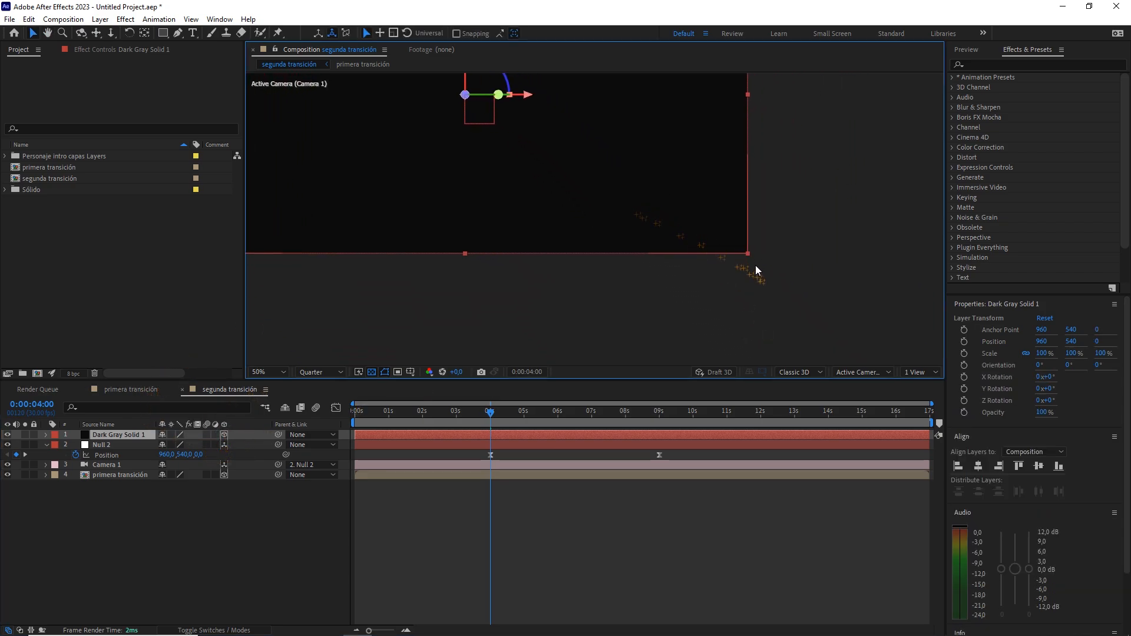
{"action": "left_click_drag", "start_coordinate": [750, 254], "coordinate": [758, 263]}
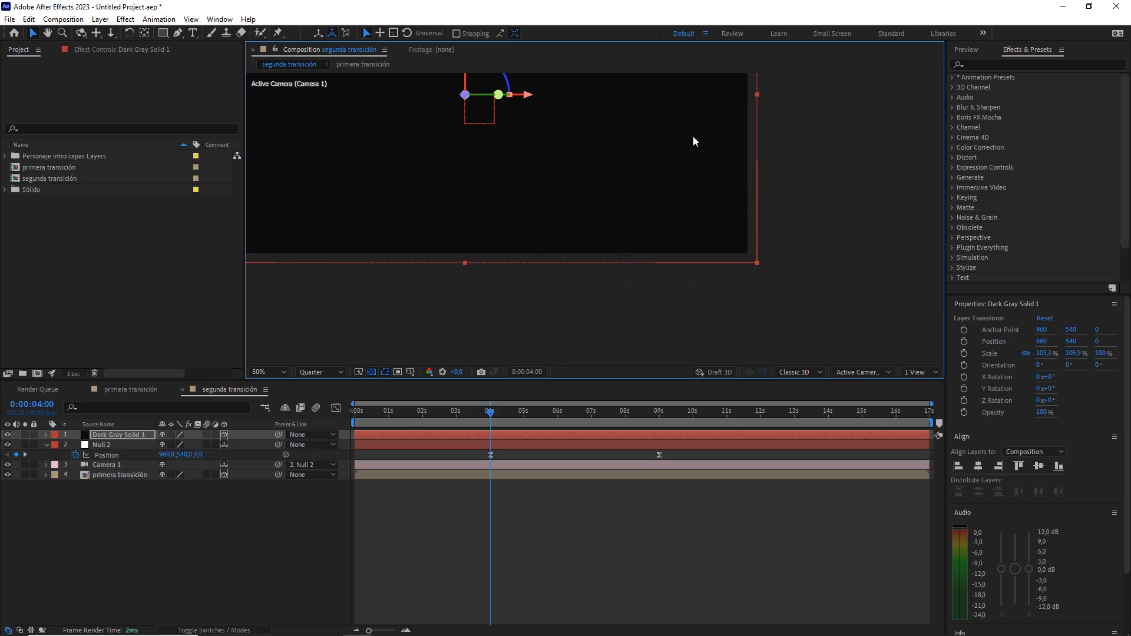
{"action": "key", "text": "space"}
{"action": "left_click_drag", "start_coordinate": [680, 141], "coordinate": [788, 300]}
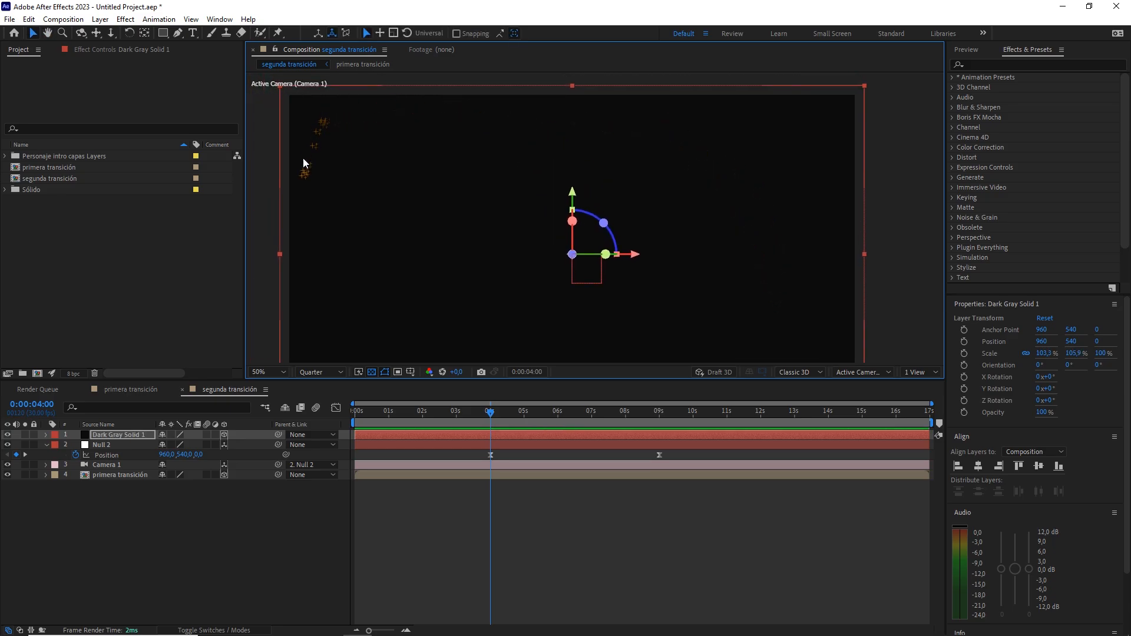
{"action": "key", "text": "space"}
{"action": "left_click_drag", "start_coordinate": [554, 197], "coordinate": [553, 186]}
{"action": "scroll", "coordinate": [554, 184], "scroll_direction": "down", "scroll_amount": 2}
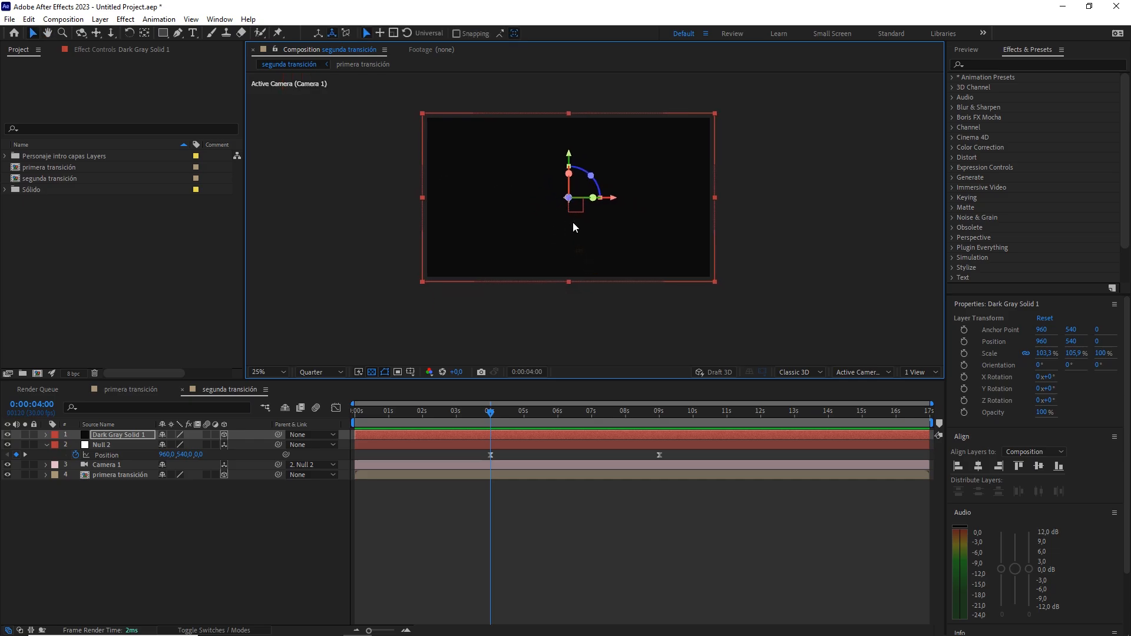
{"action": "left_click_drag", "start_coordinate": [141, 438], "coordinate": [140, 485]}
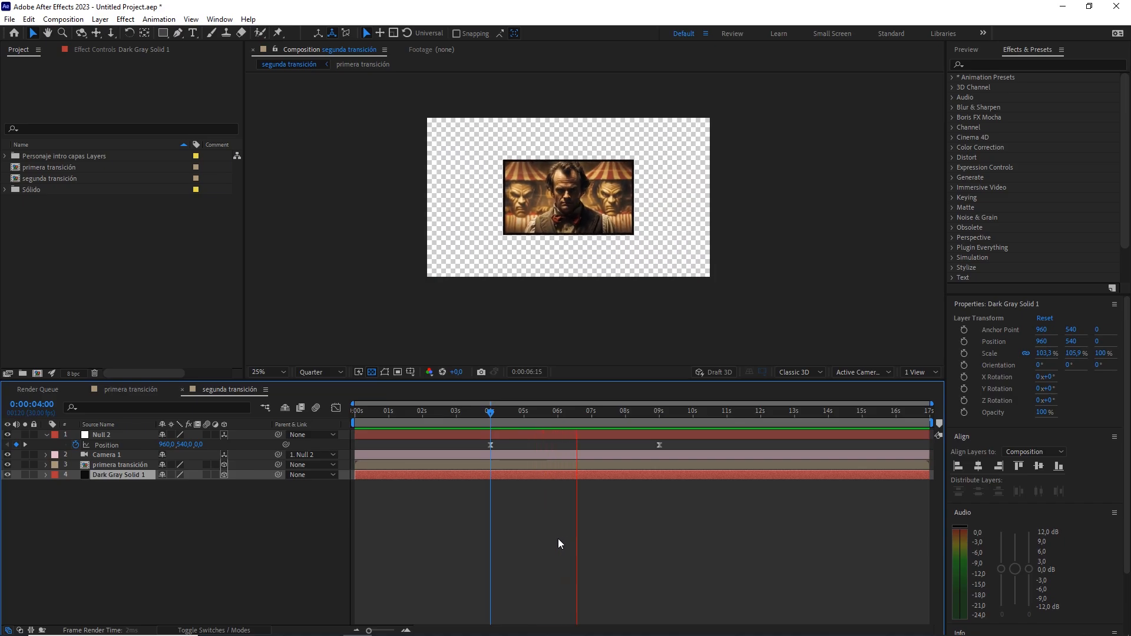
{"action": "left_click_drag", "start_coordinate": [591, 416], "coordinate": [495, 418]}
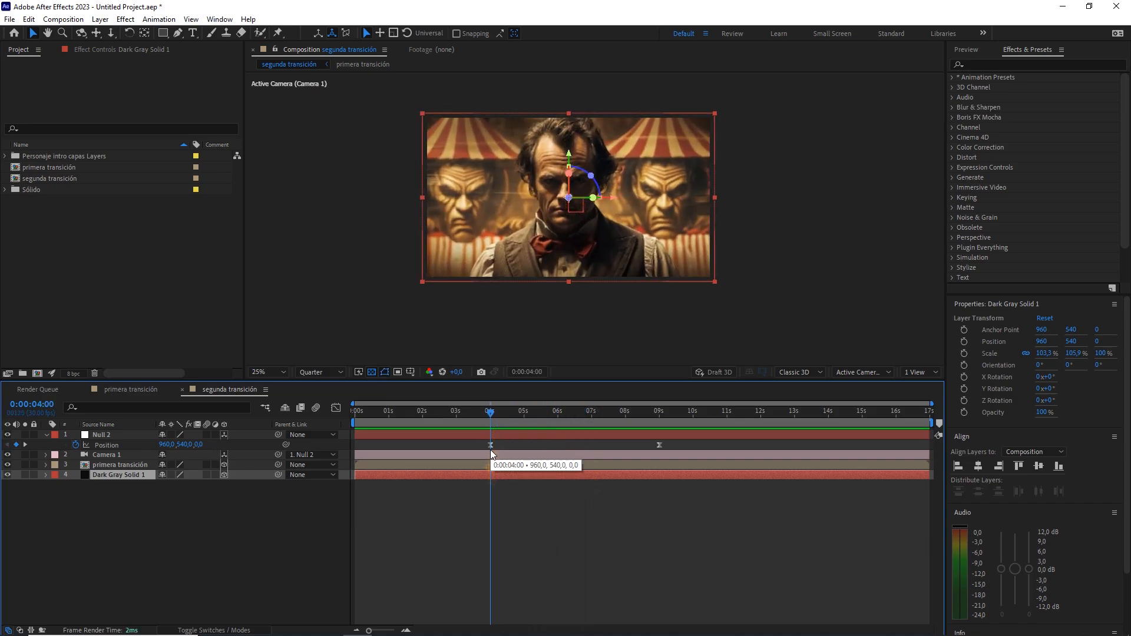
Import all the images in the assets tutorial folder as footage, leaving out Personaje intro capas.psd
{"action": "left_click", "coordinate": [134, 245]}
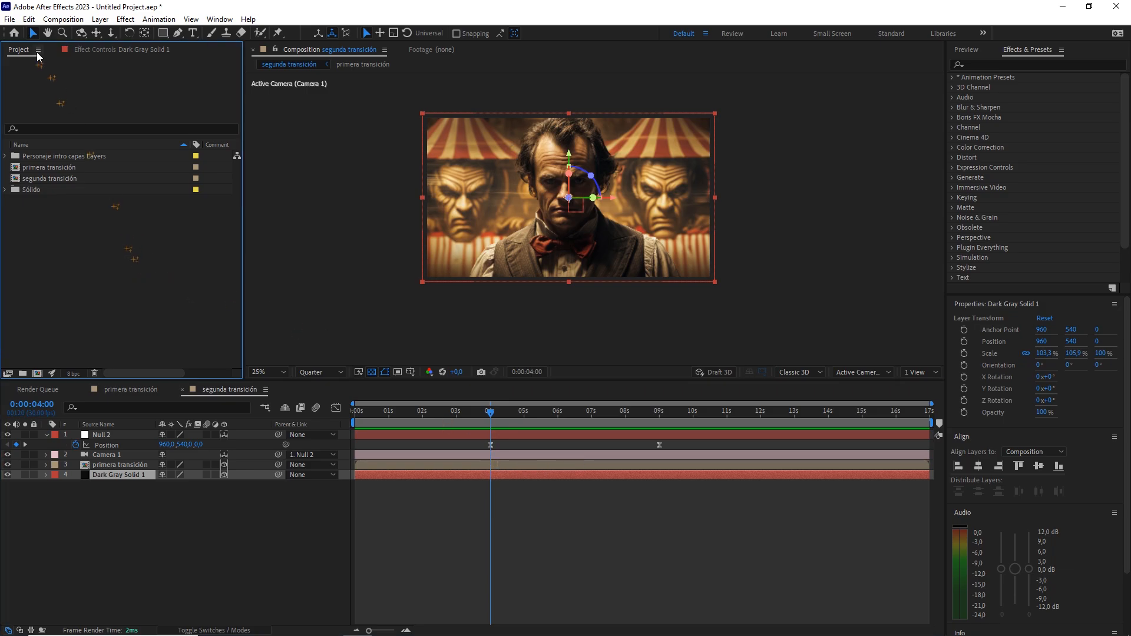
{"action": "left_click", "coordinate": [10, 19]}
{"action": "mouse_move", "coordinate": [147, 185]}
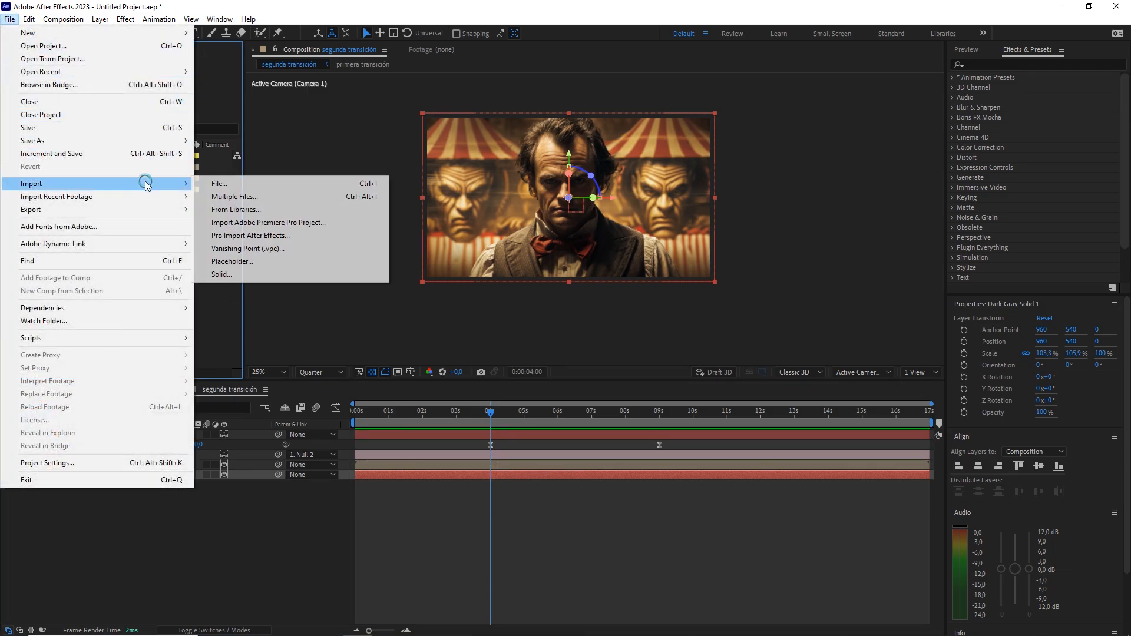
{"action": "left_click", "coordinate": [239, 183]}
{"action": "left_click_drag", "start_coordinate": [149, 202], "coordinate": [677, 89]}
{"action": "left_click", "coordinate": [212, 140], "text": "ctrl"}
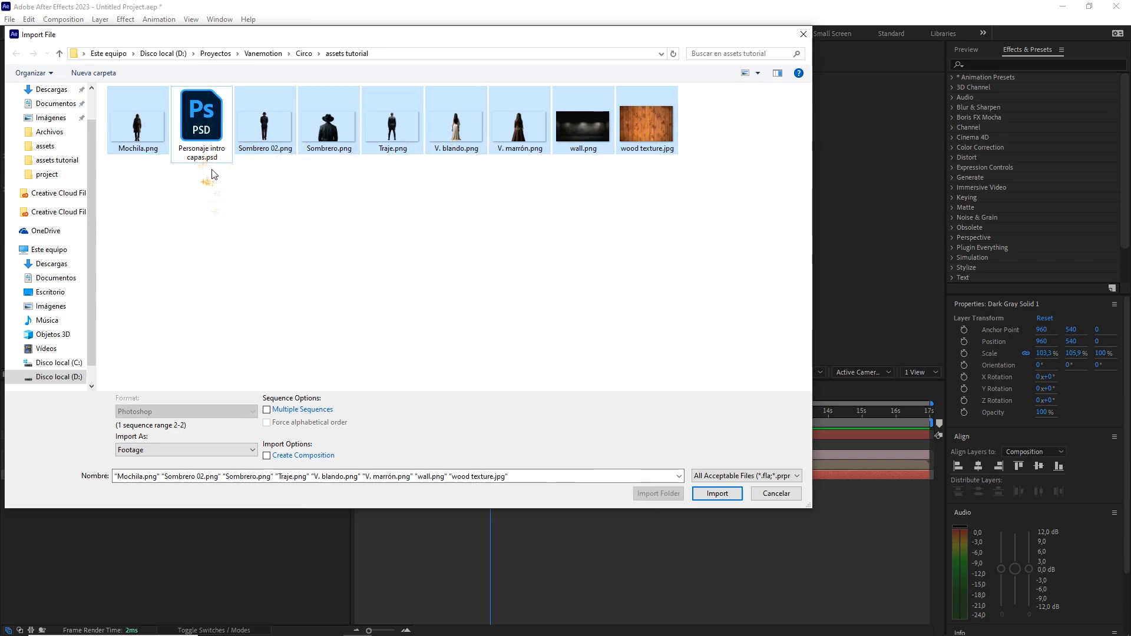
{"action": "left_click", "coordinate": [717, 493]}
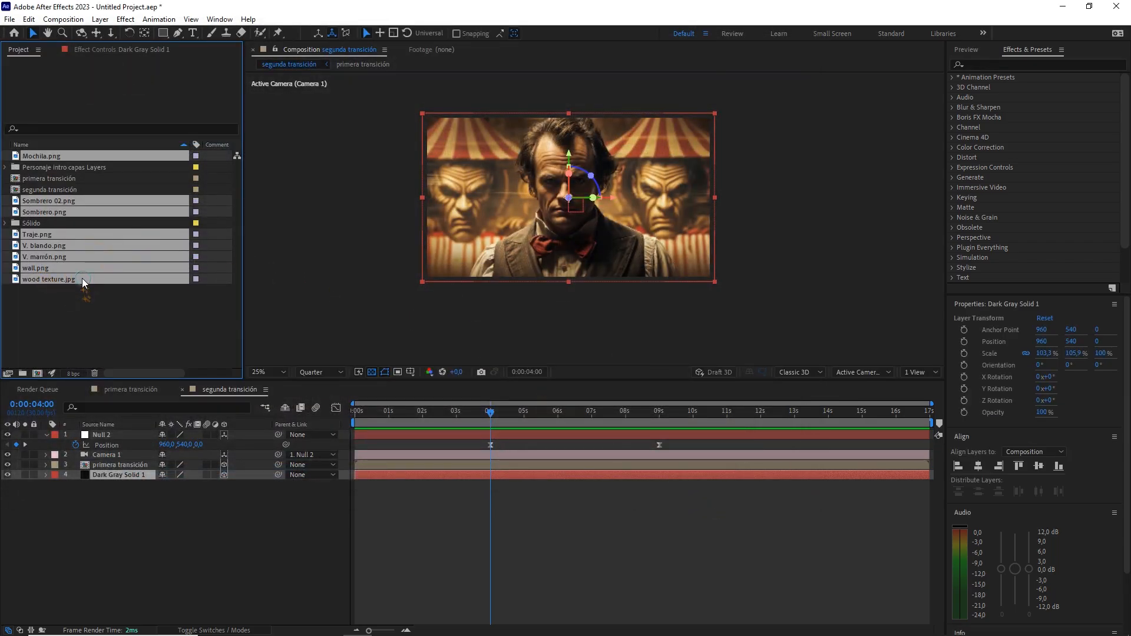
Group the imported images in a new project folder named assets and expand it
{"action": "left_click_drag", "start_coordinate": [82, 278], "coordinate": [24, 374]}
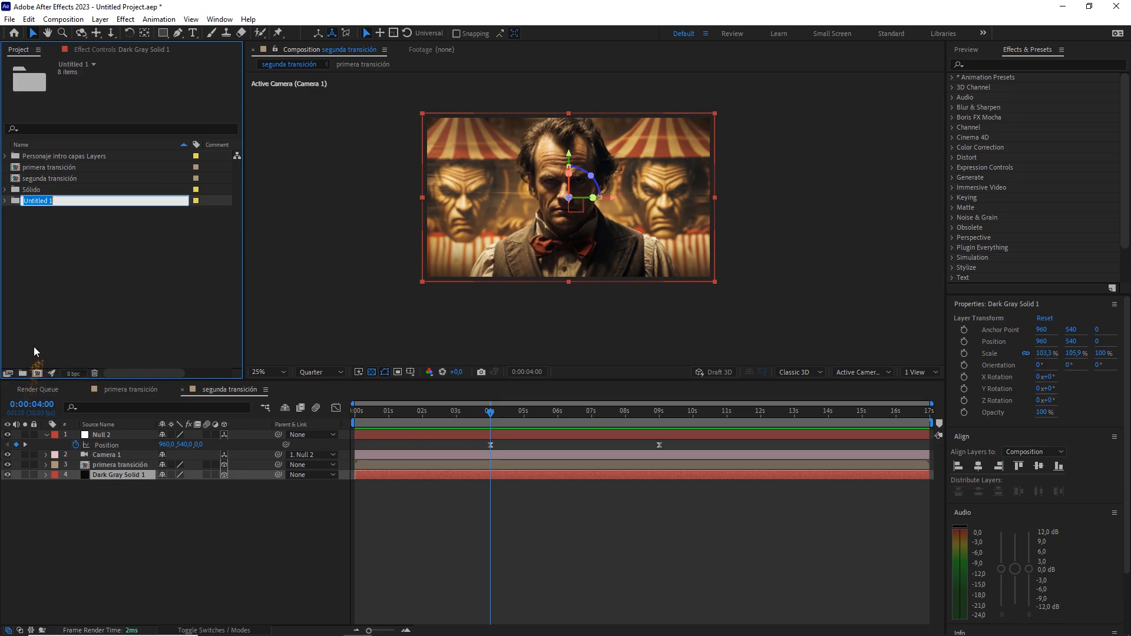
{"action": "type", "text": "assets"}
{"action": "left_click", "coordinate": [80, 217]}
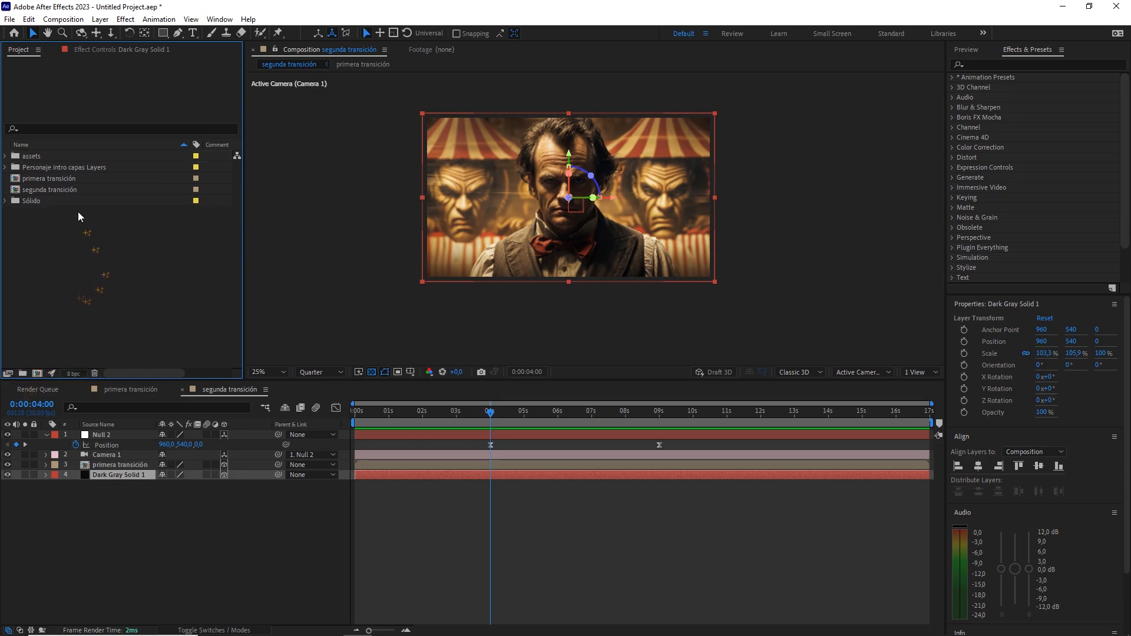
{"action": "left_click", "coordinate": [6, 156]}
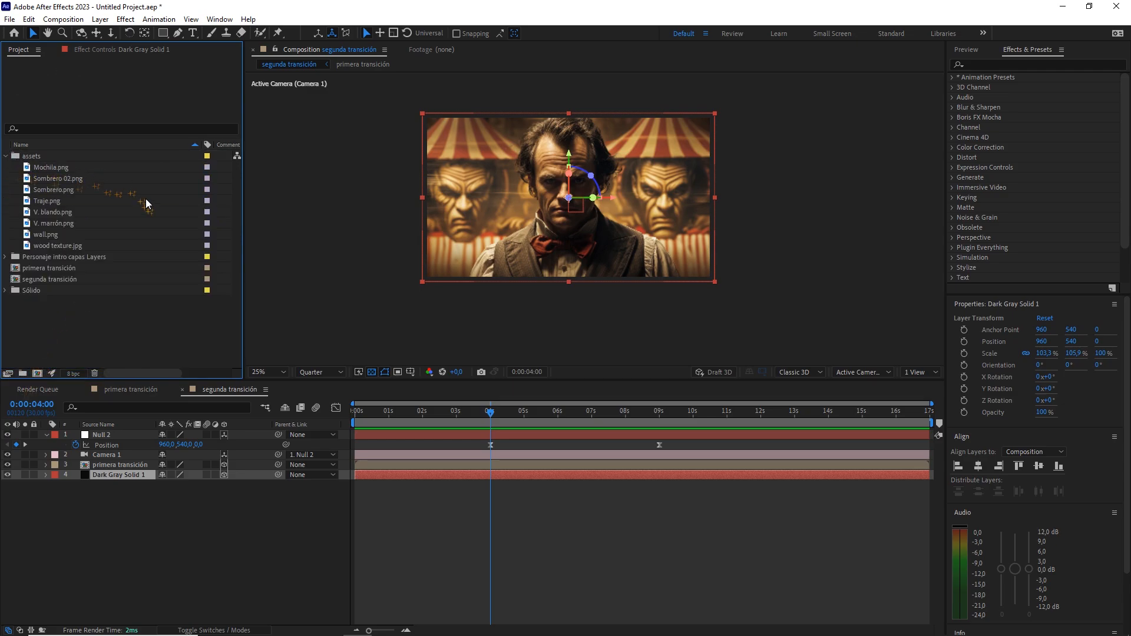
Add wall.png as the lowest layer of segunda transición and make it a soloed 3D layer
{"action": "left_click", "coordinate": [106, 234]}
{"action": "left_click_drag", "start_coordinate": [62, 233], "coordinate": [118, 489]}
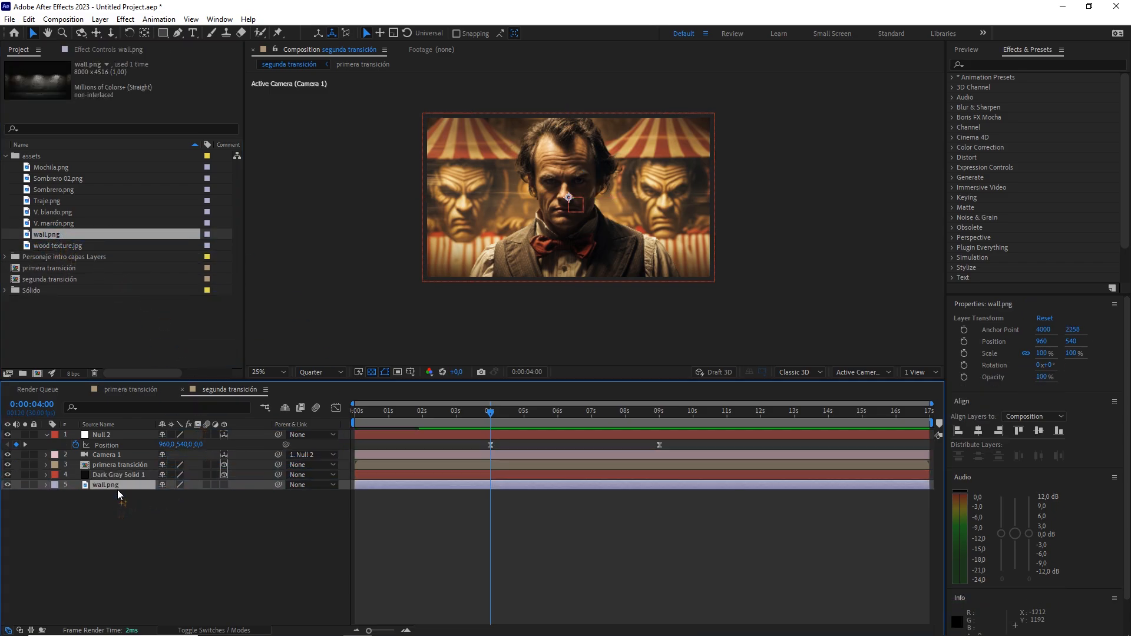
{"action": "left_click", "coordinate": [24, 485]}
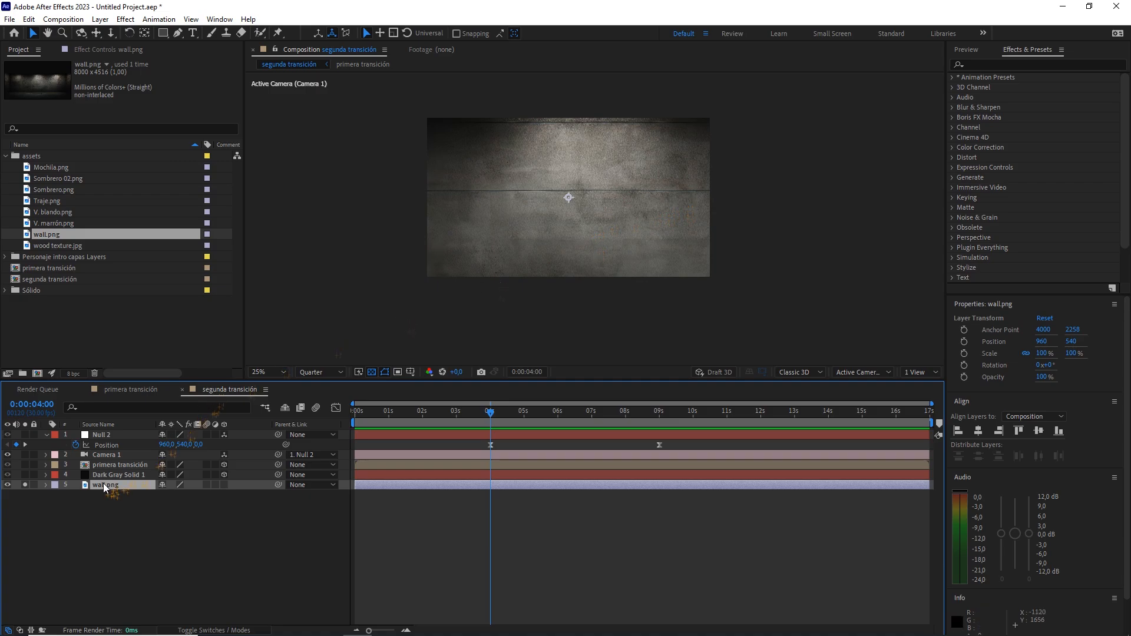
{"action": "left_click", "coordinate": [224, 484]}
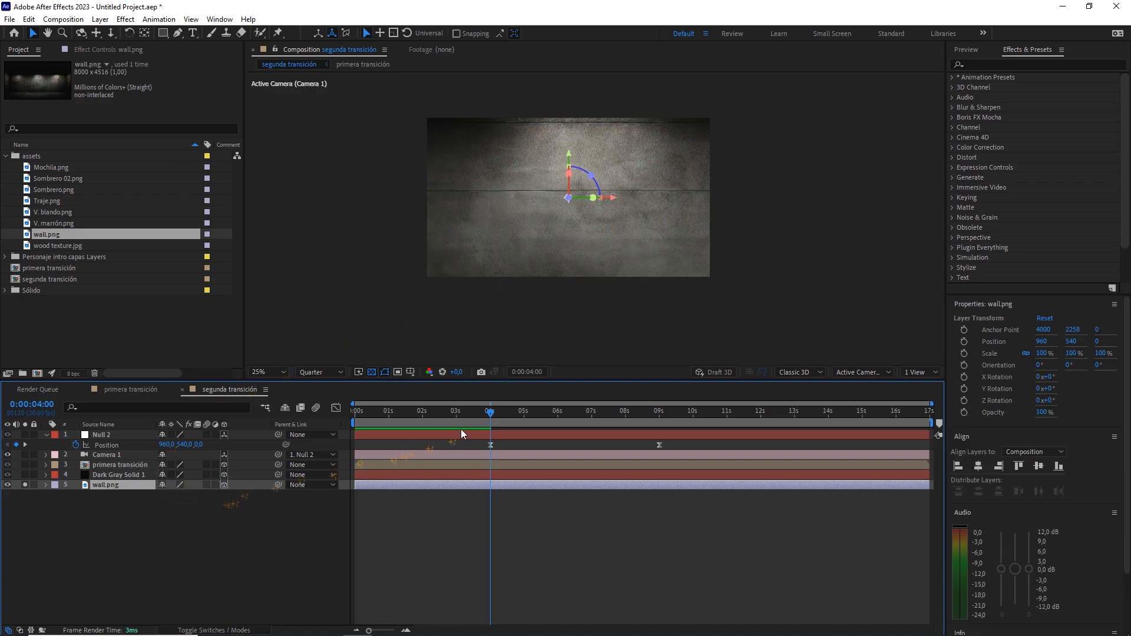
Unsolo wall.png and raise it to about Y 326.3 at 0:00:09:00, checking the framing across the zoom-out
{"action": "left_click_drag", "start_coordinate": [498, 417], "coordinate": [659, 411]}
{"action": "left_click", "coordinate": [24, 484]}
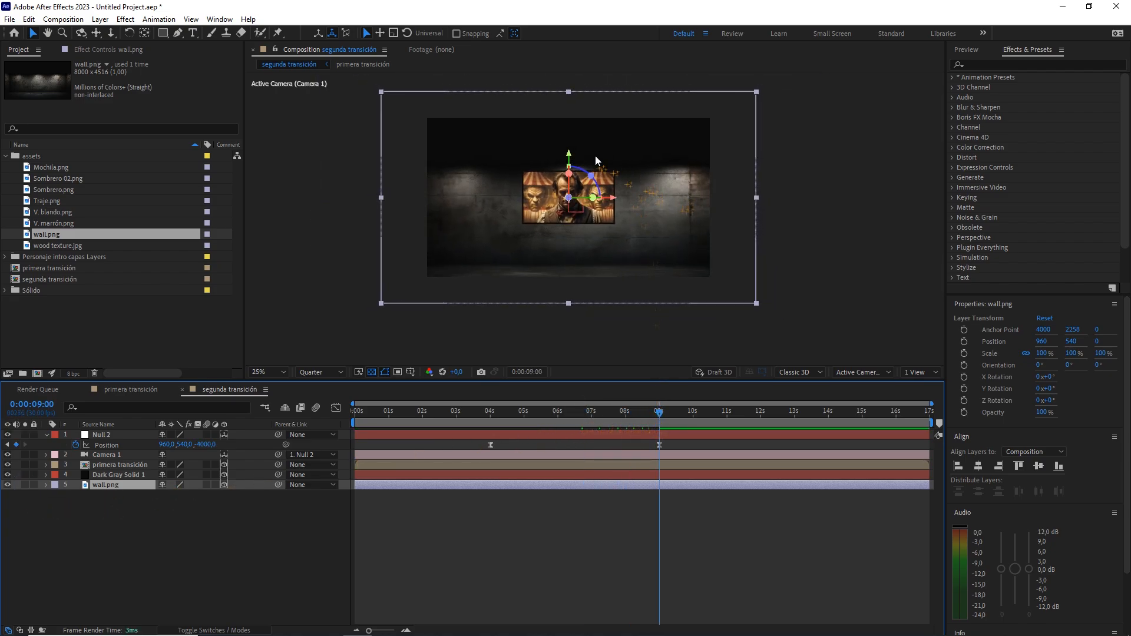
{"action": "left_click_drag", "start_coordinate": [575, 151], "coordinate": [580, 142]}
{"action": "left_click_drag", "start_coordinate": [659, 414], "coordinate": [355, 397]}
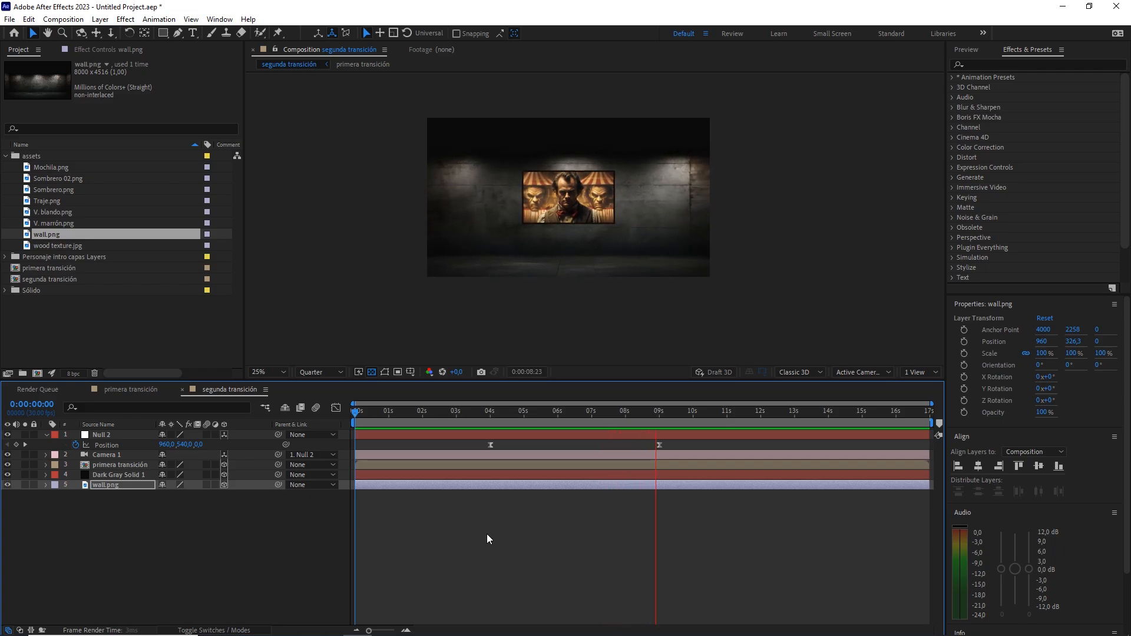
{"action": "key", "text": "space"}
{"action": "left_click_drag", "start_coordinate": [644, 411], "coordinate": [585, 411]}
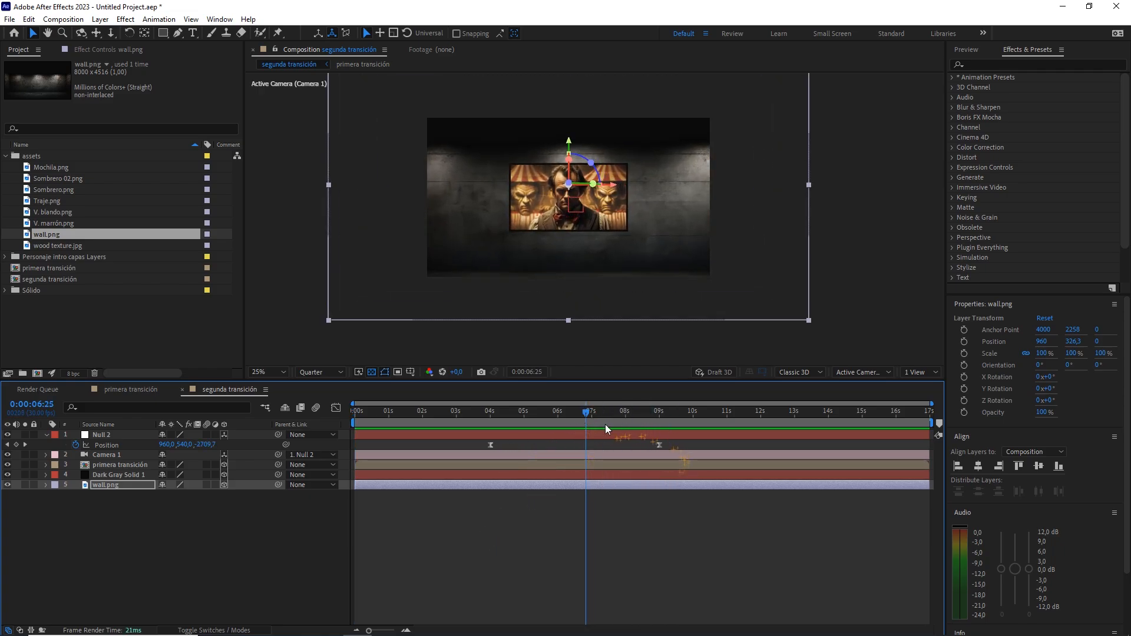
{"action": "left_click_drag", "start_coordinate": [585, 418], "coordinate": [566, 414]}
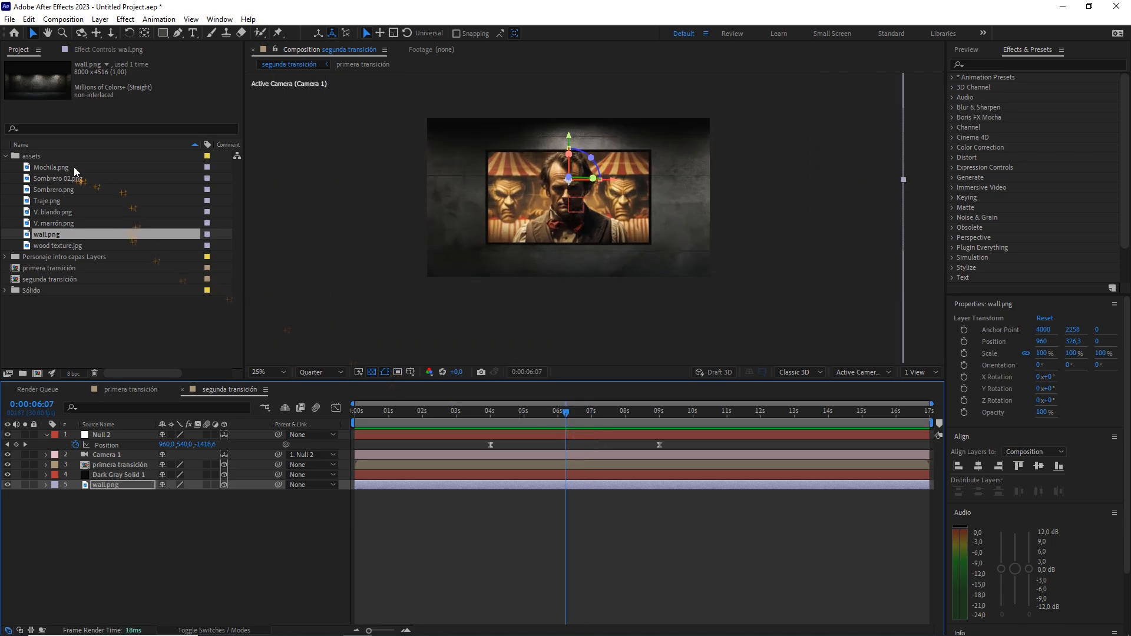
Add Mochila.png between primera transición and the dark solid, viewing the composition at 0:00:09:00
{"action": "left_click_drag", "start_coordinate": [574, 412], "coordinate": [658, 410]}
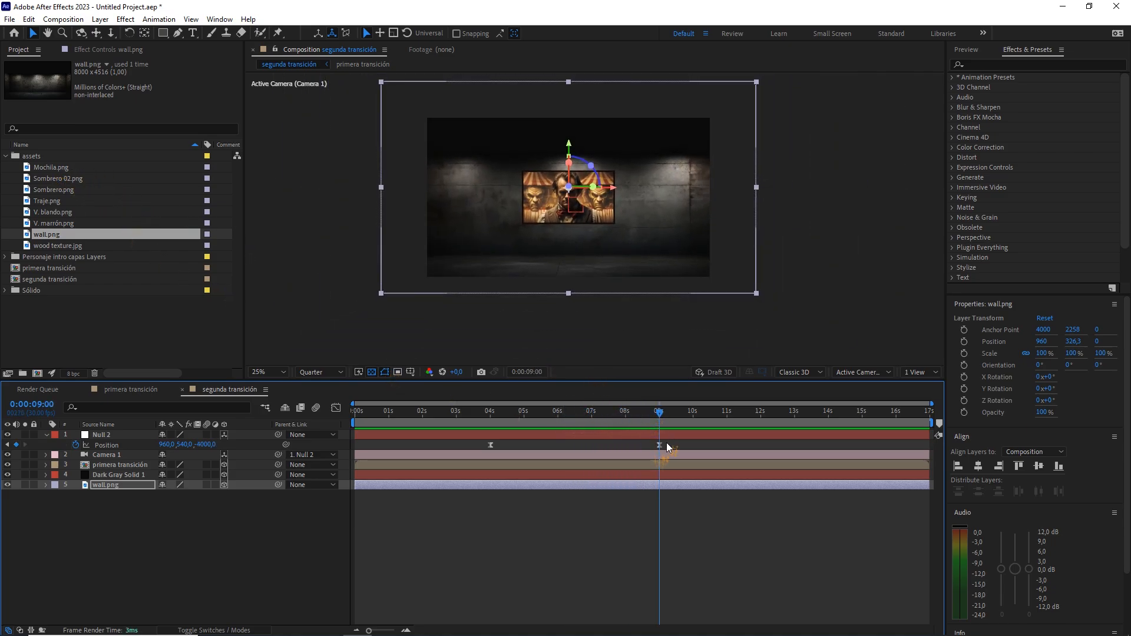
{"action": "left_click", "coordinate": [181, 347]}
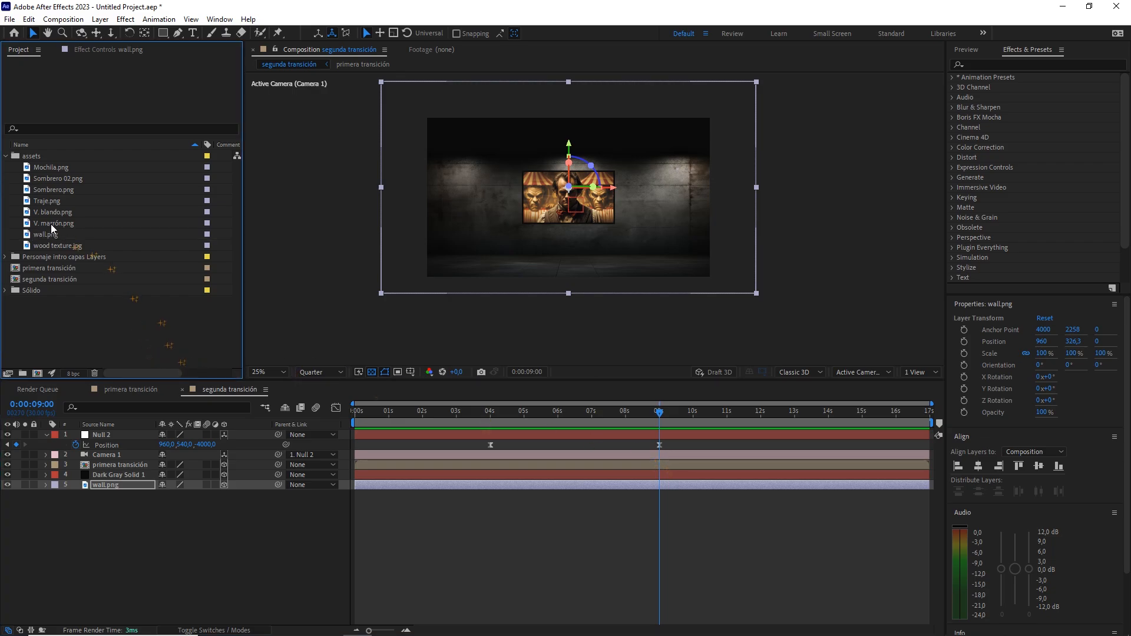
{"action": "left_click_drag", "start_coordinate": [50, 168], "coordinate": [102, 471]}
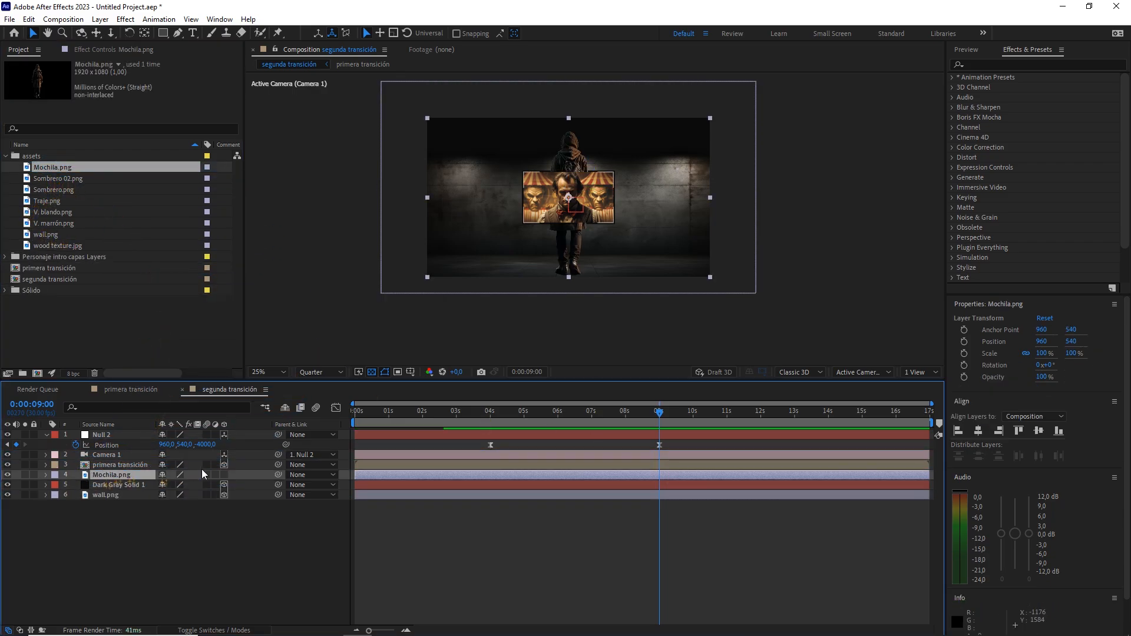
Make Mochila.png a 3D layer and show the composition in two views, Top and Active Camera, without the transparency grid
{"action": "left_click", "coordinate": [224, 475]}
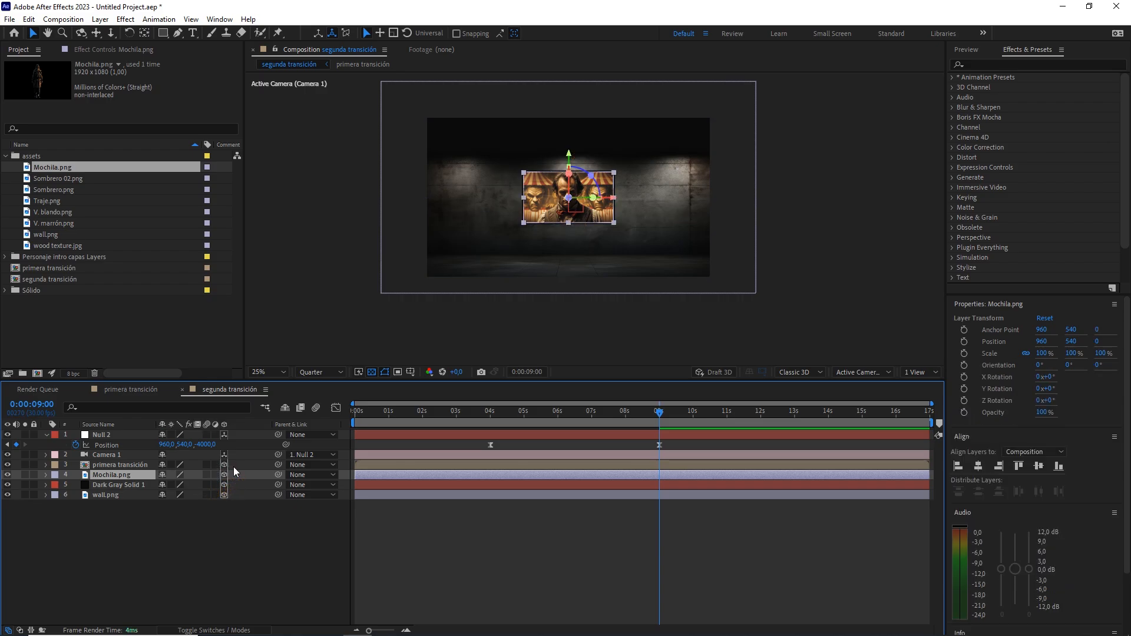
{"action": "left_click", "coordinate": [914, 374]}
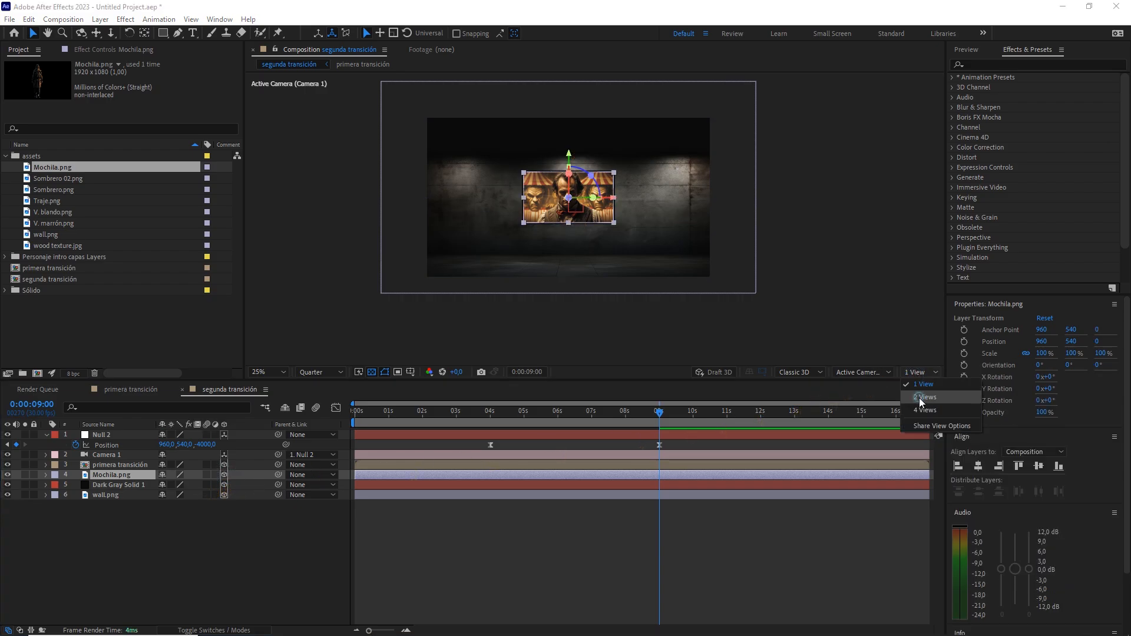
{"action": "left_click", "coordinate": [919, 398]}
{"action": "left_click", "coordinate": [359, 250]}
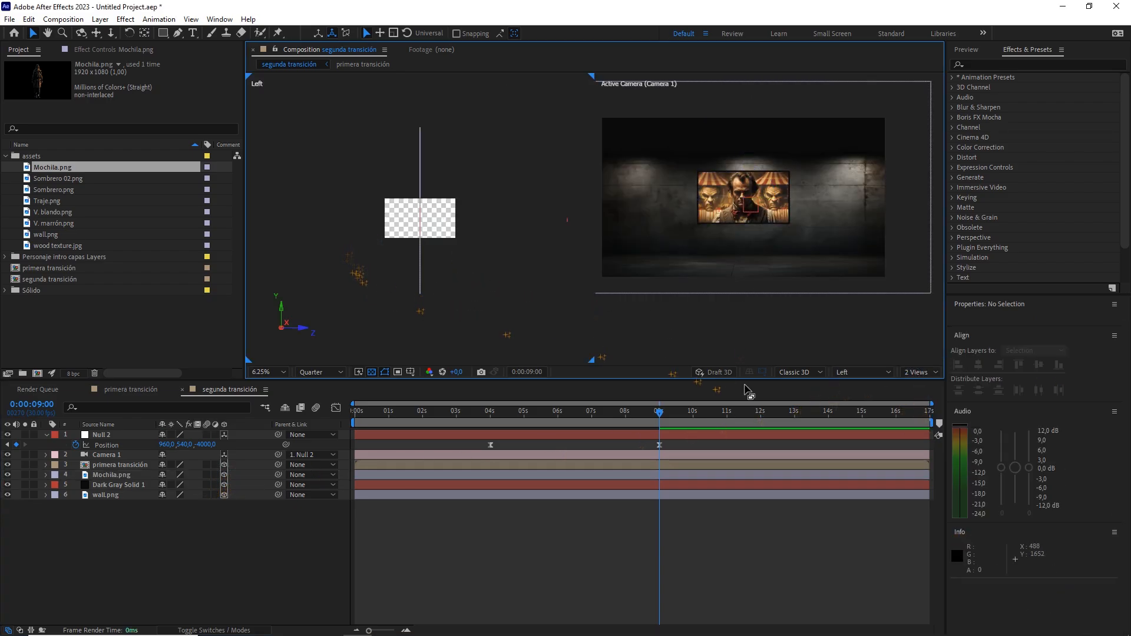
{"action": "left_click", "coordinate": [854, 372]}
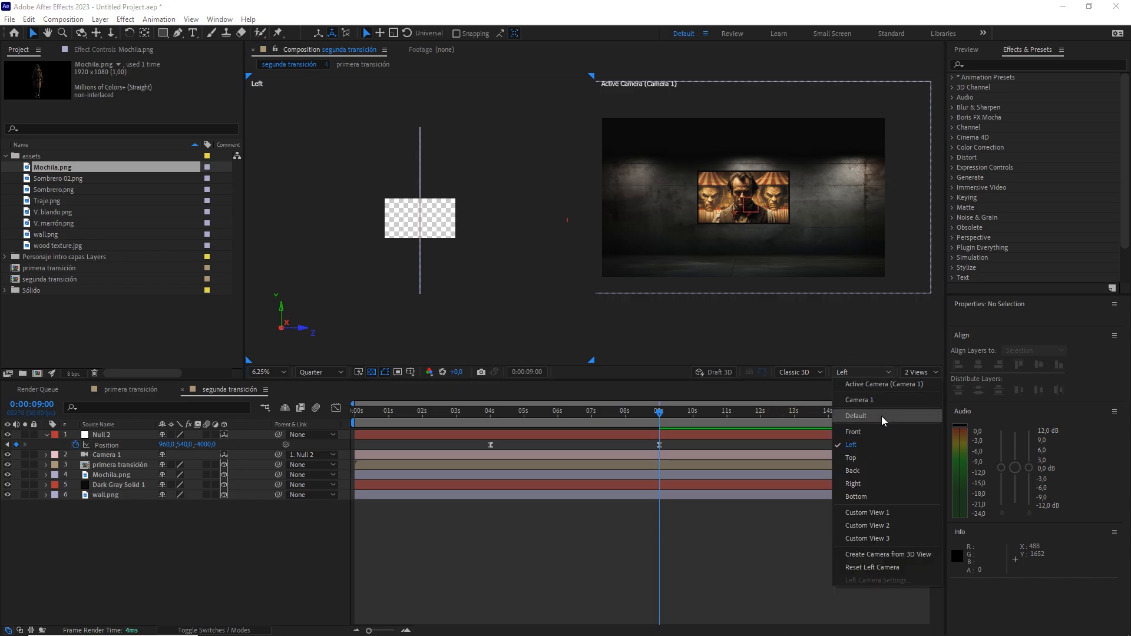
{"action": "left_click", "coordinate": [850, 458]}
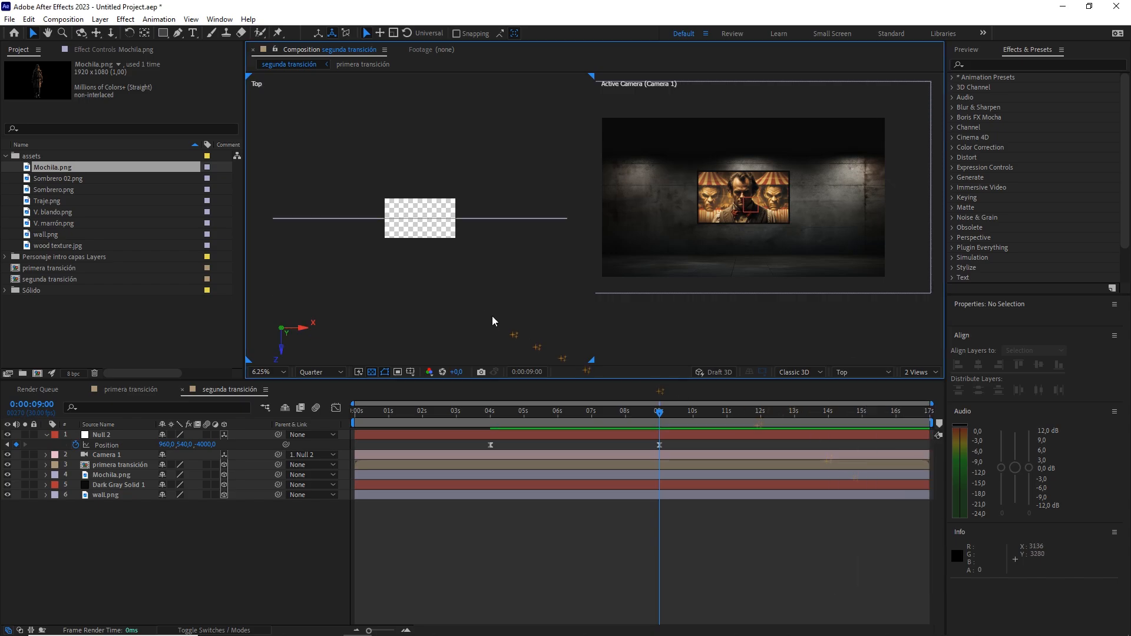
{"action": "left_click", "coordinate": [371, 375]}
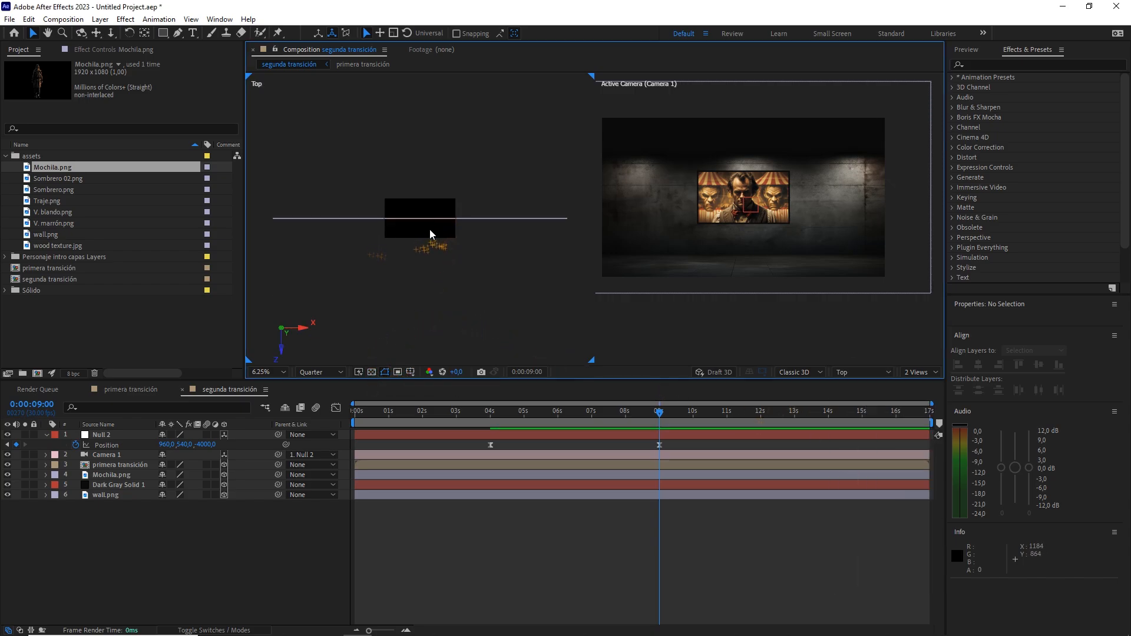
Bring Mochila.png forward from the wall by setting its Z position to -500
{"action": "left_click", "coordinate": [122, 476]}
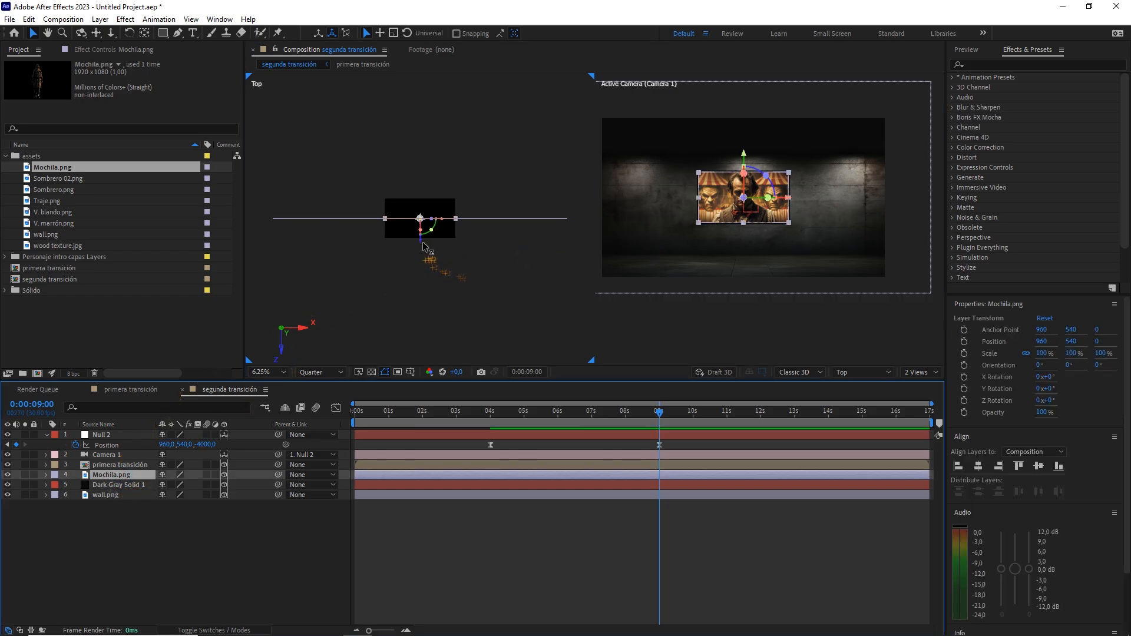
{"action": "left_click_drag", "start_coordinate": [423, 245], "coordinate": [422, 257]}
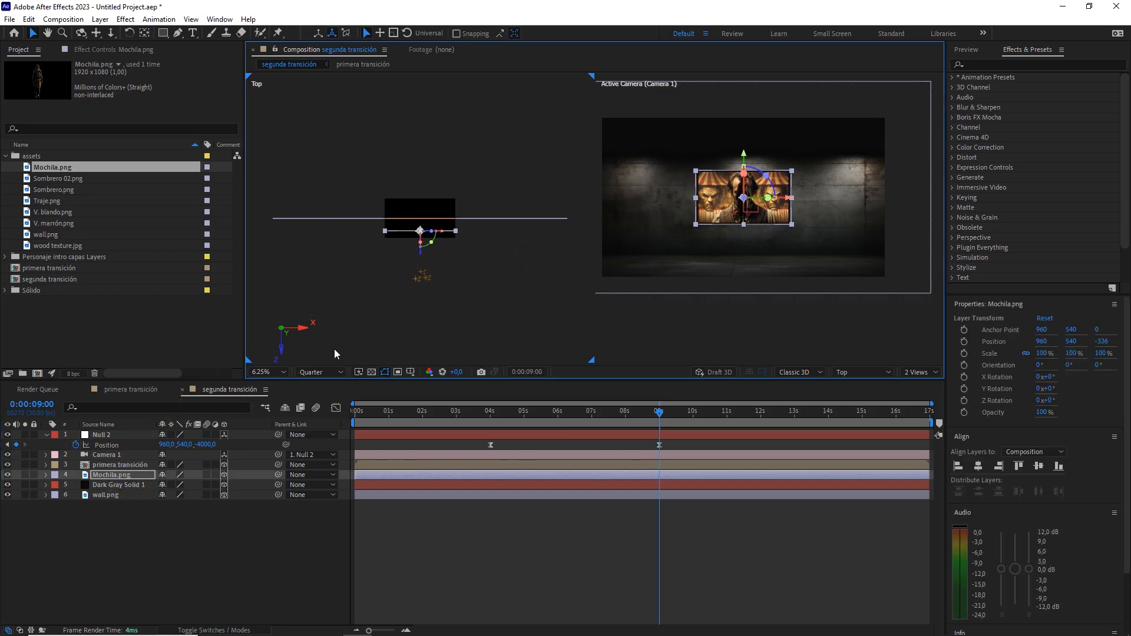
{"action": "key", "text": "p"}
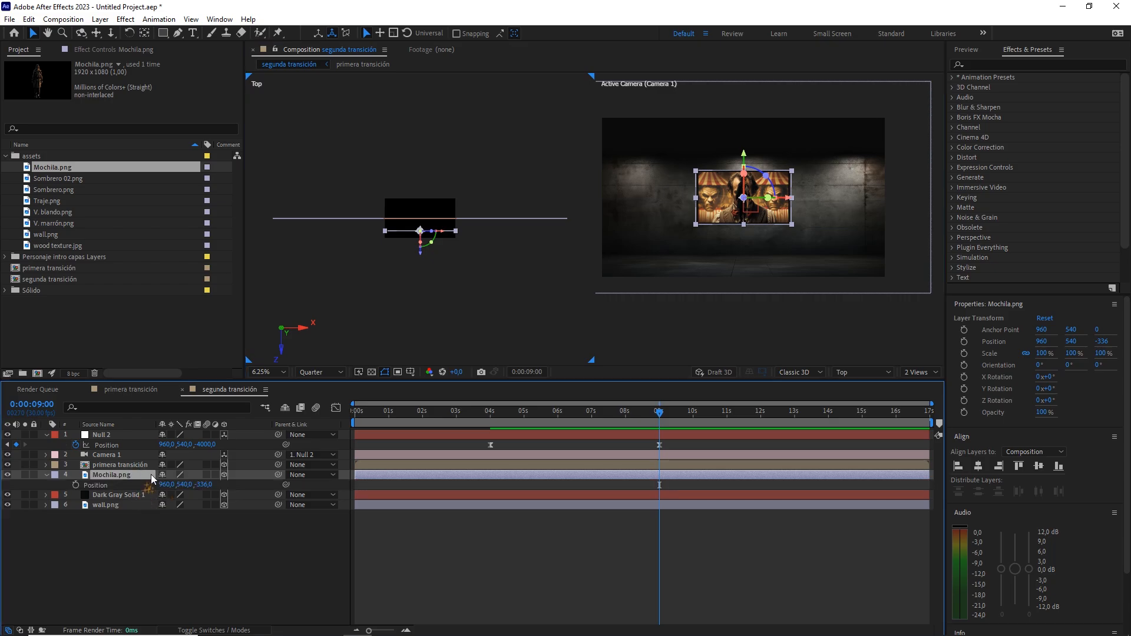
{"action": "left_click_drag", "start_coordinate": [202, 484], "coordinate": [177, 507]}
{"action": "left_click", "coordinate": [205, 485]}
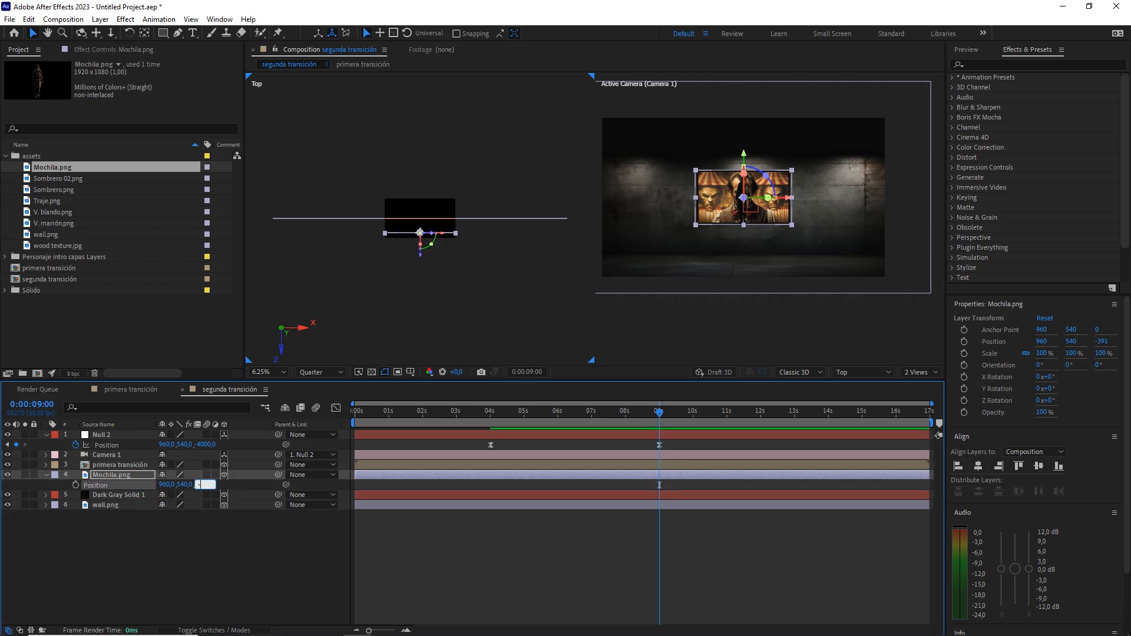
{"action": "type", "text": "-500"}
Lower Mochila.png to Y 1100 and shift it sideways to X 1870, beside the framed picture
{"action": "left_click_drag", "start_coordinate": [184, 485], "coordinate": [234, 500]}
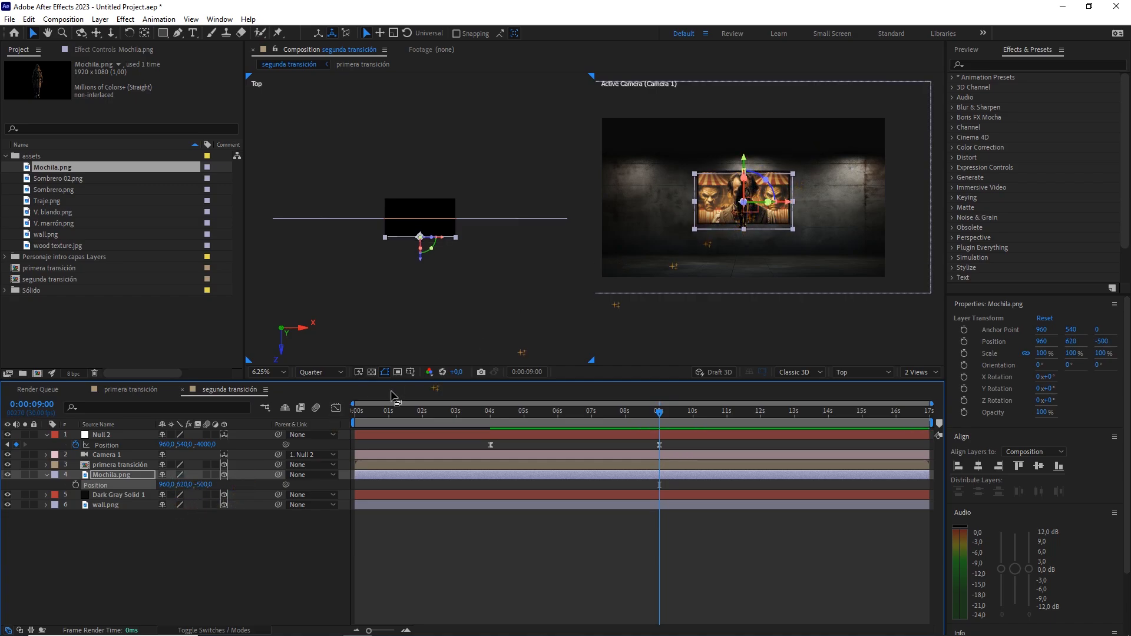
{"action": "left_click_drag", "start_coordinate": [184, 484], "coordinate": [312, 464]}
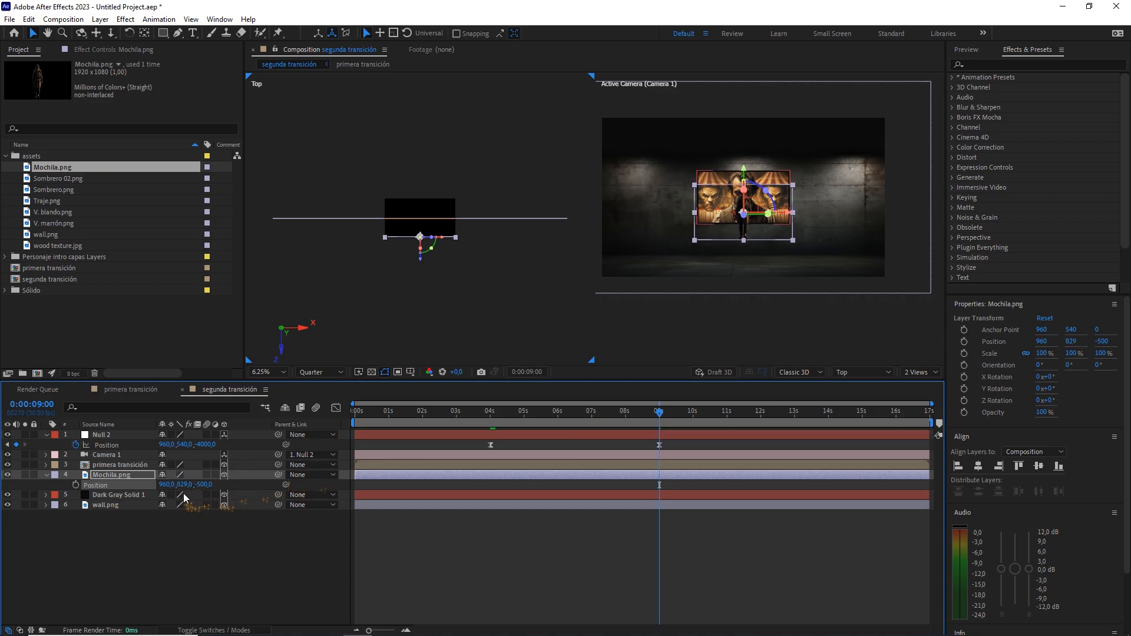
{"action": "left_click", "coordinate": [187, 520]}
{"action": "left_click", "coordinate": [191, 484]}
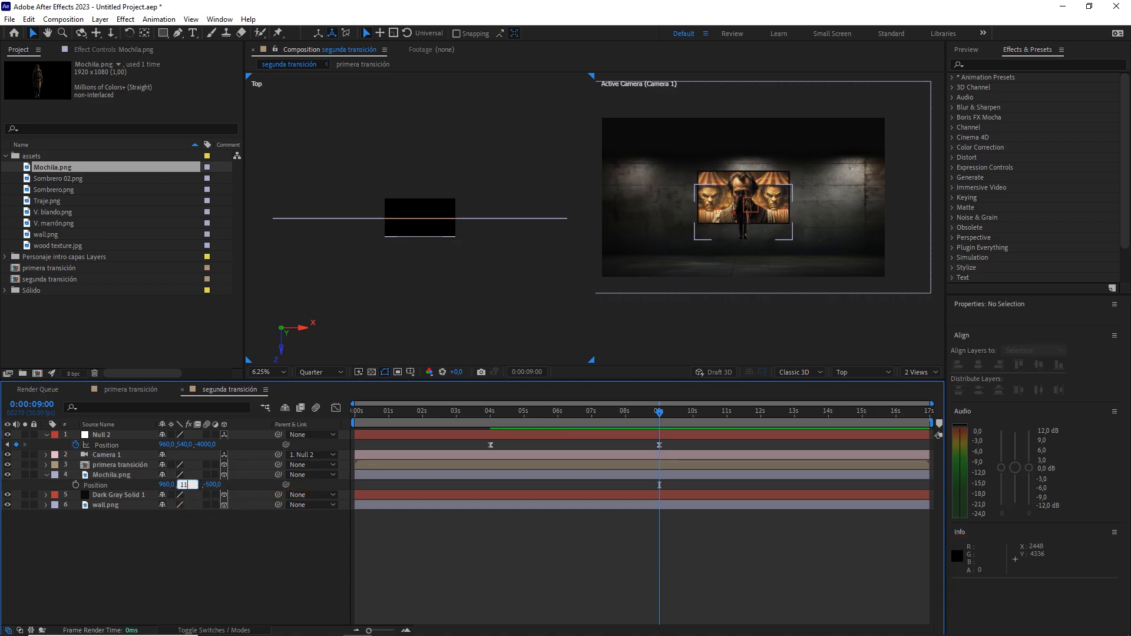
{"action": "left_click_drag", "start_coordinate": [168, 484], "coordinate": [472, 466]}
{"action": "left_click", "coordinate": [170, 483]}
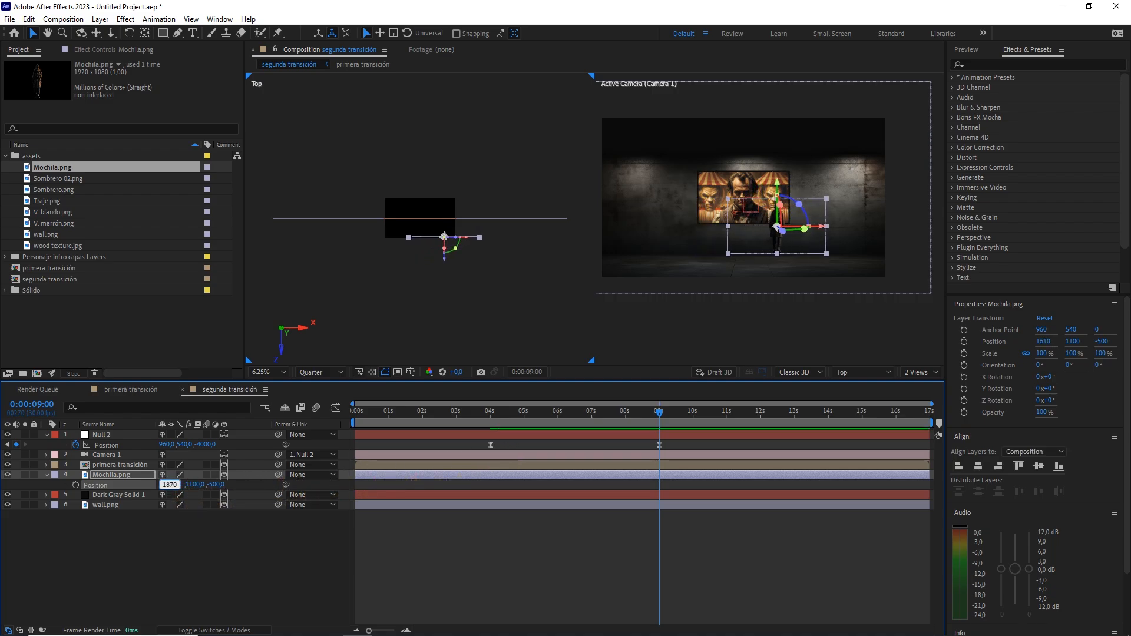
{"action": "type", "text": "1870"}
{"action": "key", "text": "Return"}
Scale Mochila.png uniformly to 130%
{"action": "key", "text": "s"}
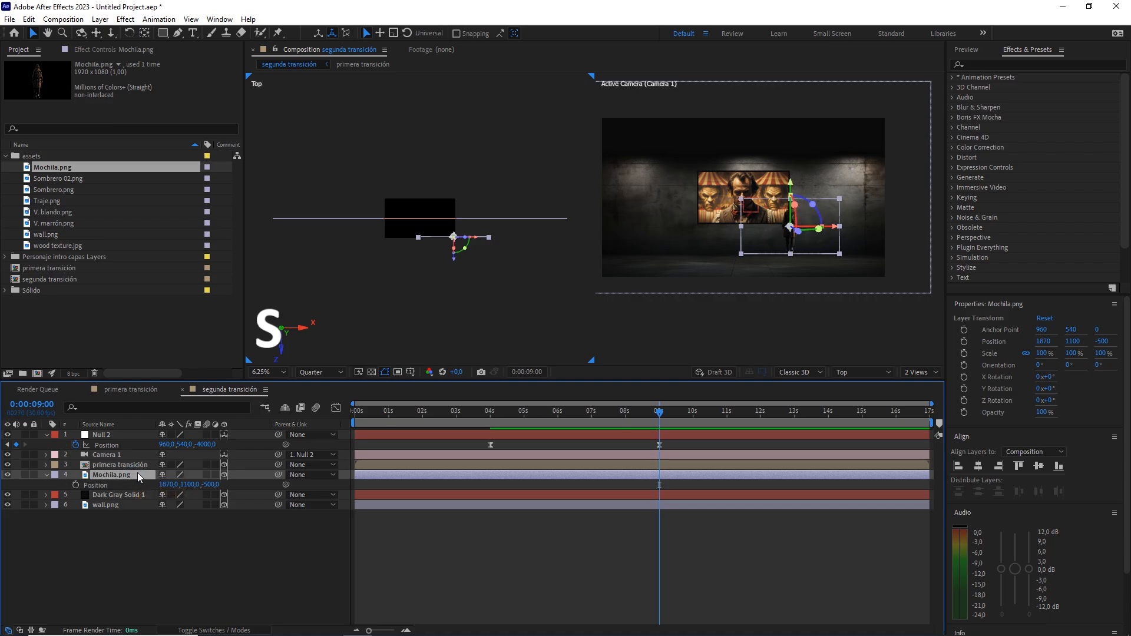
{"action": "left_click_drag", "start_coordinate": [207, 485], "coordinate": [226, 498]}
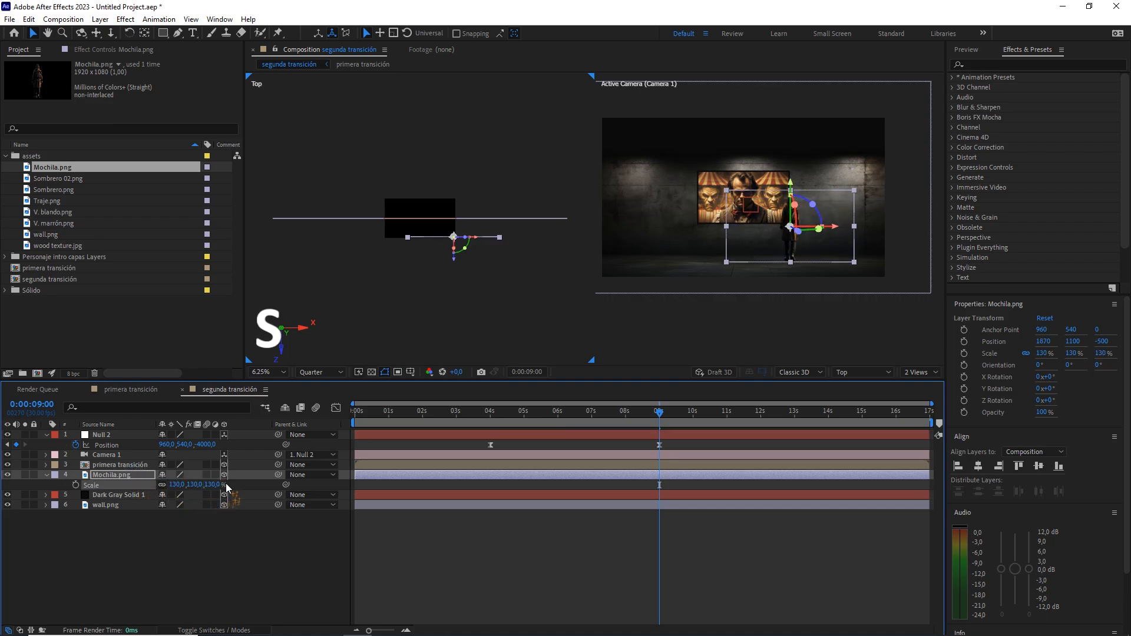
{"action": "left_click", "coordinate": [212, 484]}
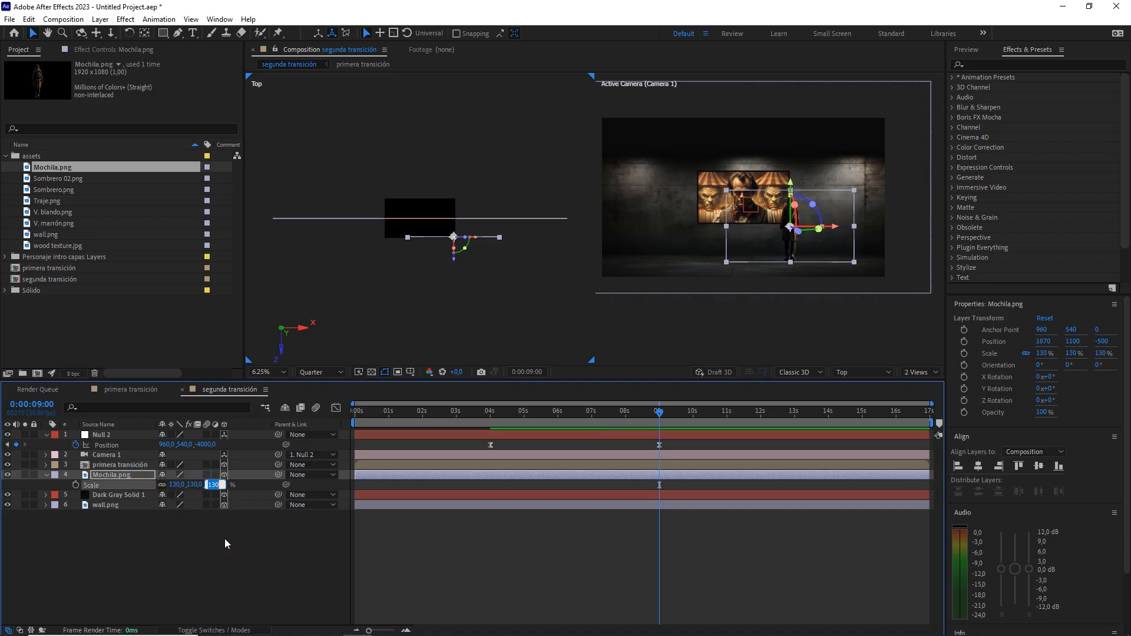
Preview the zoom-out from 0:00:04:14 in a single camera view and return to 0:00:09:00
{"action": "left_click", "coordinate": [916, 372]}
{"action": "left_click", "coordinate": [919, 384]}
{"action": "left_click_drag", "start_coordinate": [642, 411], "coordinate": [505, 422]}
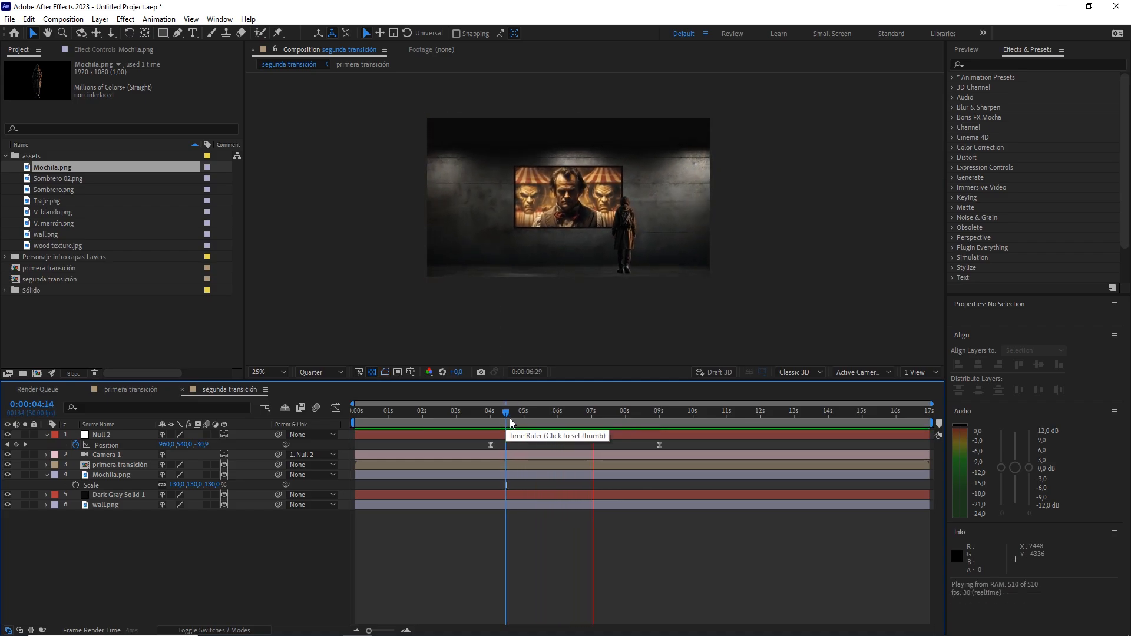
{"action": "left_click_drag", "start_coordinate": [599, 417], "coordinate": [651, 417]}
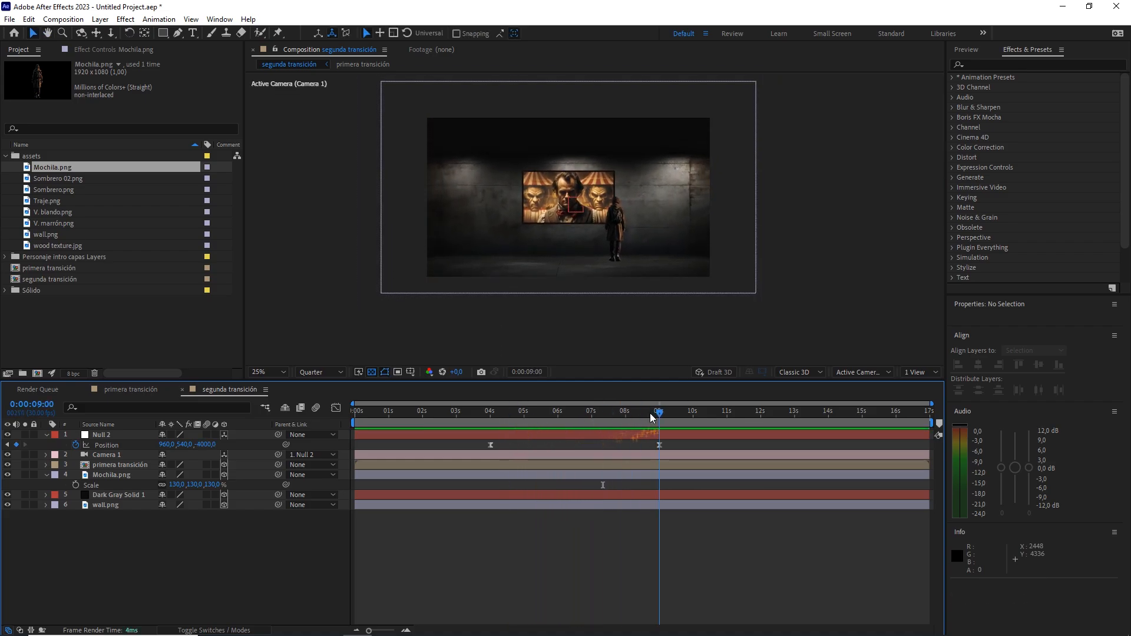
Restore the two-view layout and add V. blando.png as a 3D layer between primera transición and Mochila.png
{"action": "left_click", "coordinate": [915, 371]}
{"action": "left_click", "coordinate": [919, 393]}
{"action": "left_click", "coordinate": [518, 245]}
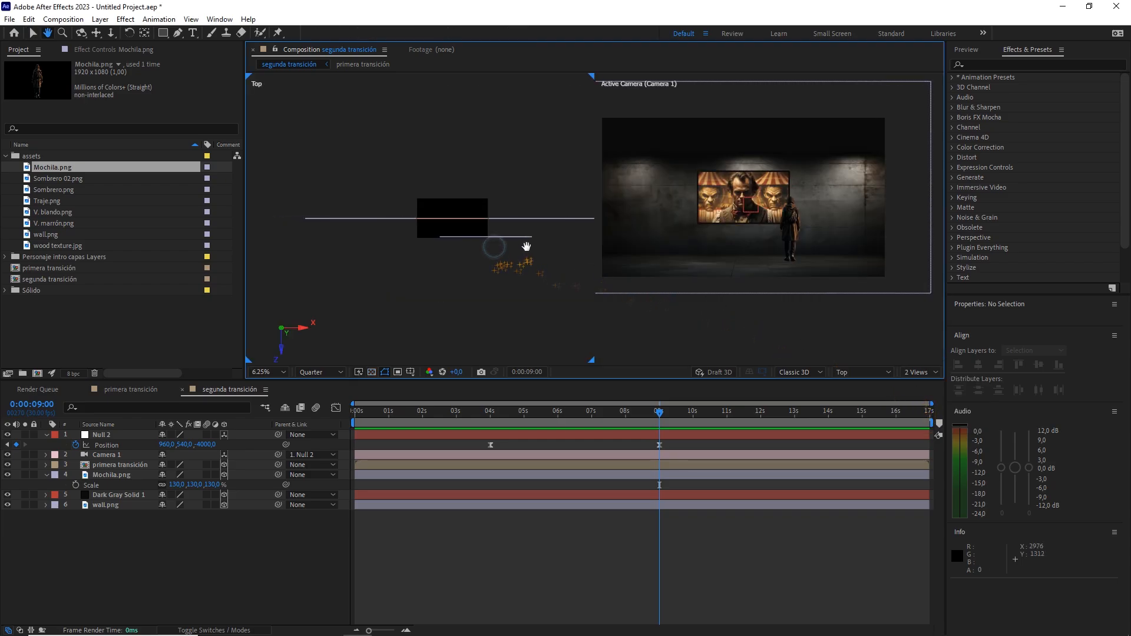
{"action": "left_click", "coordinate": [85, 210]}
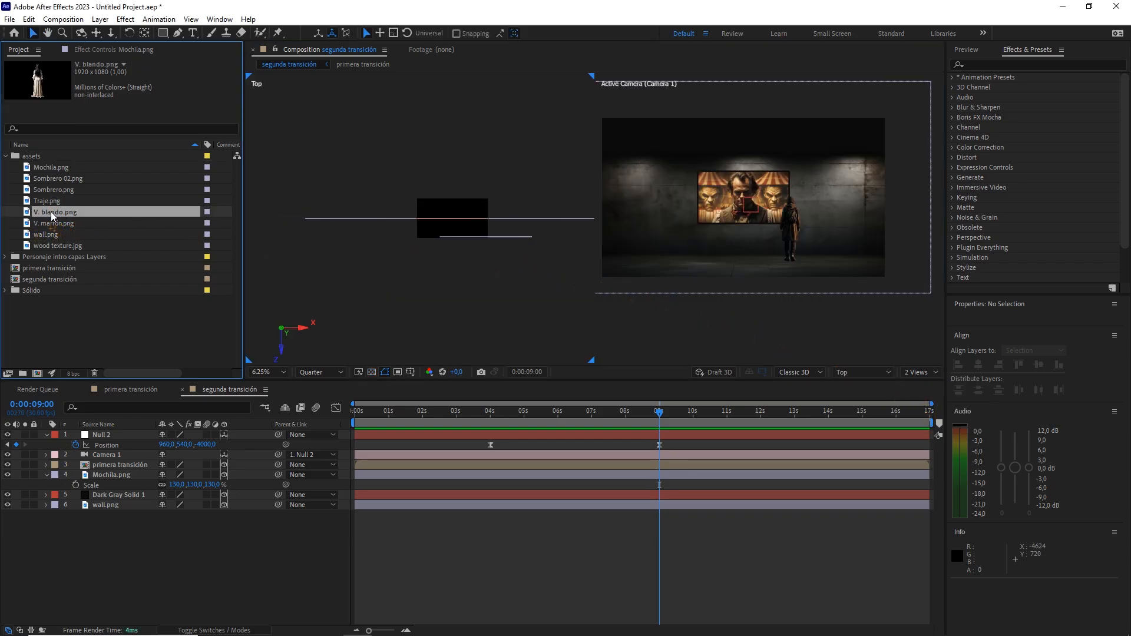
{"action": "left_click_drag", "start_coordinate": [70, 217], "coordinate": [119, 467]}
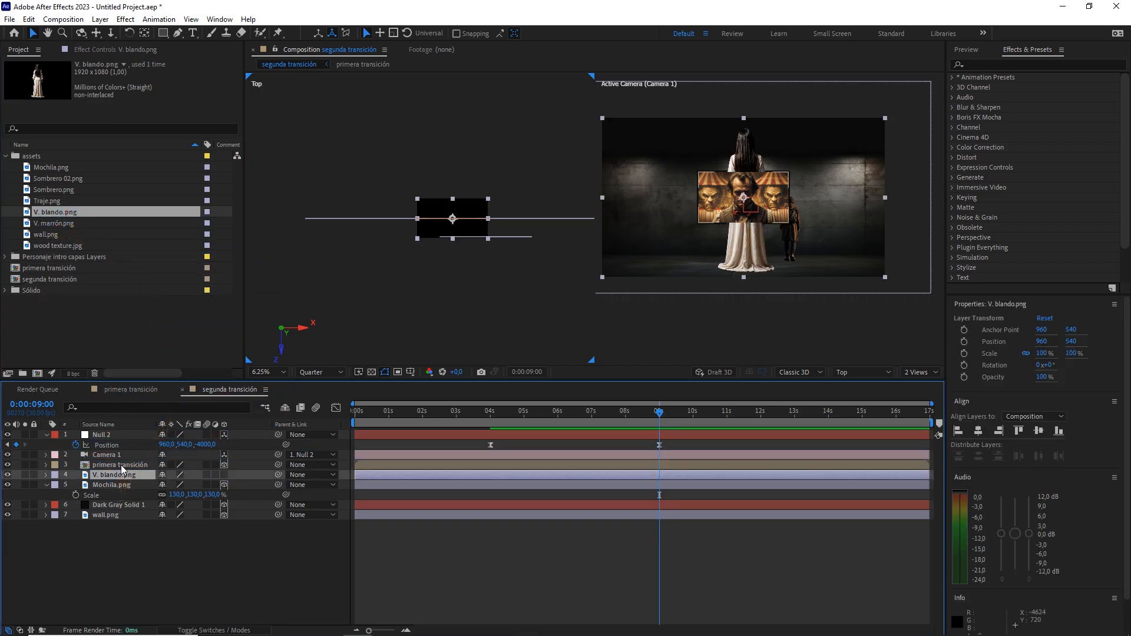
{"action": "left_click", "coordinate": [224, 474]}
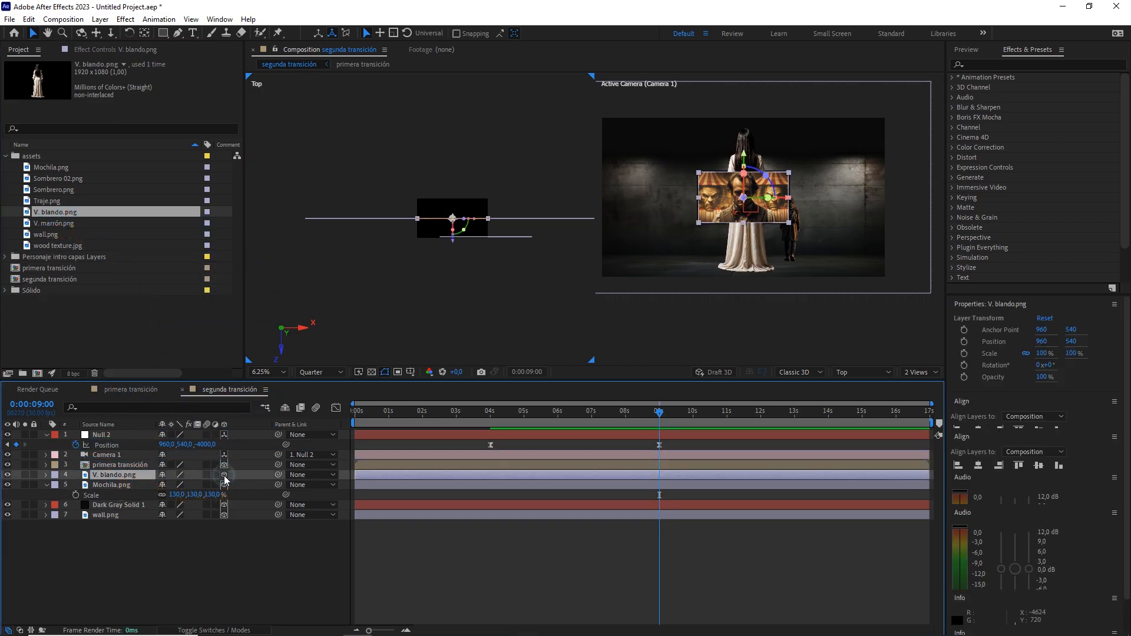
Position V. blando.png in front of Mochila.png at X 500, Y 1140, Z -1300
{"action": "left_click_drag", "start_coordinate": [455, 248], "coordinate": [457, 290]}
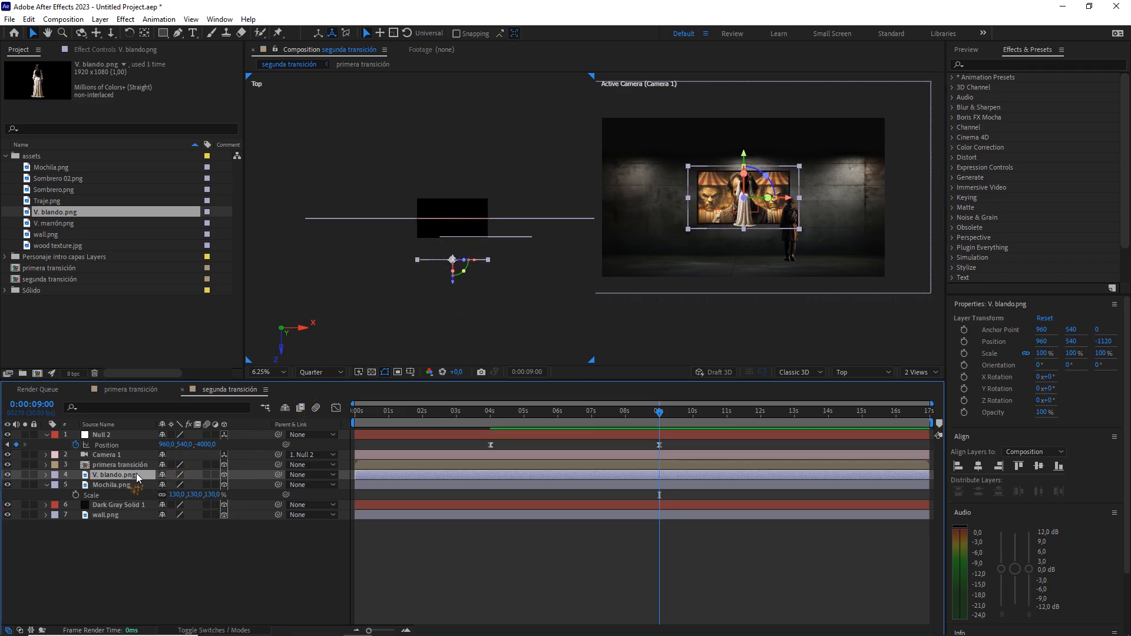
{"action": "key", "text": "p"}
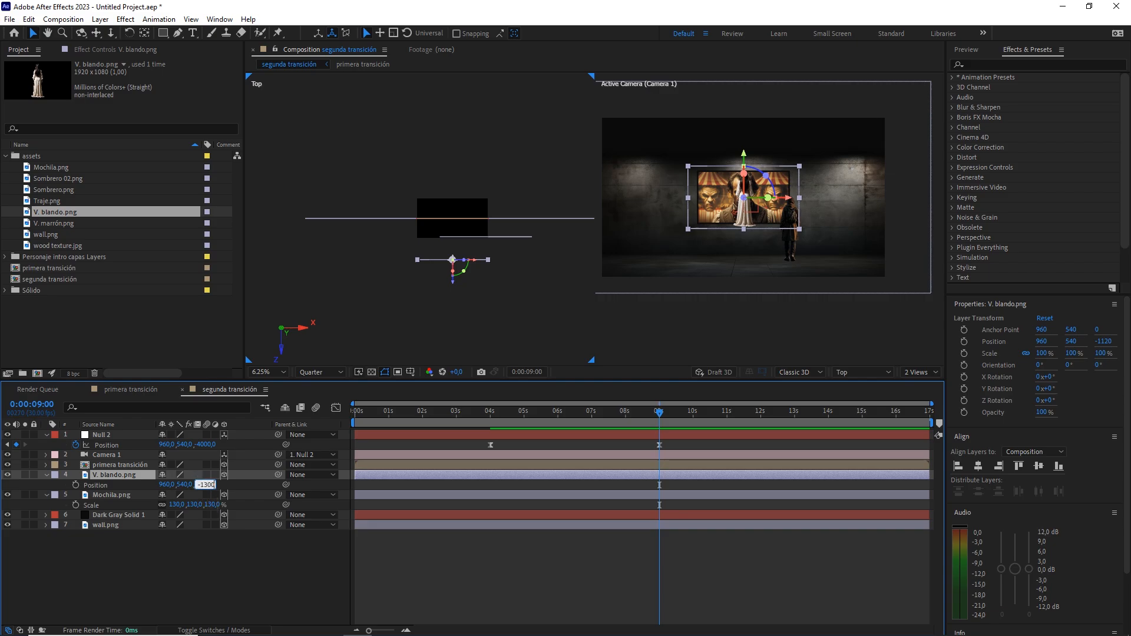
{"action": "left_click_drag", "start_coordinate": [182, 487], "coordinate": [382, 467]}
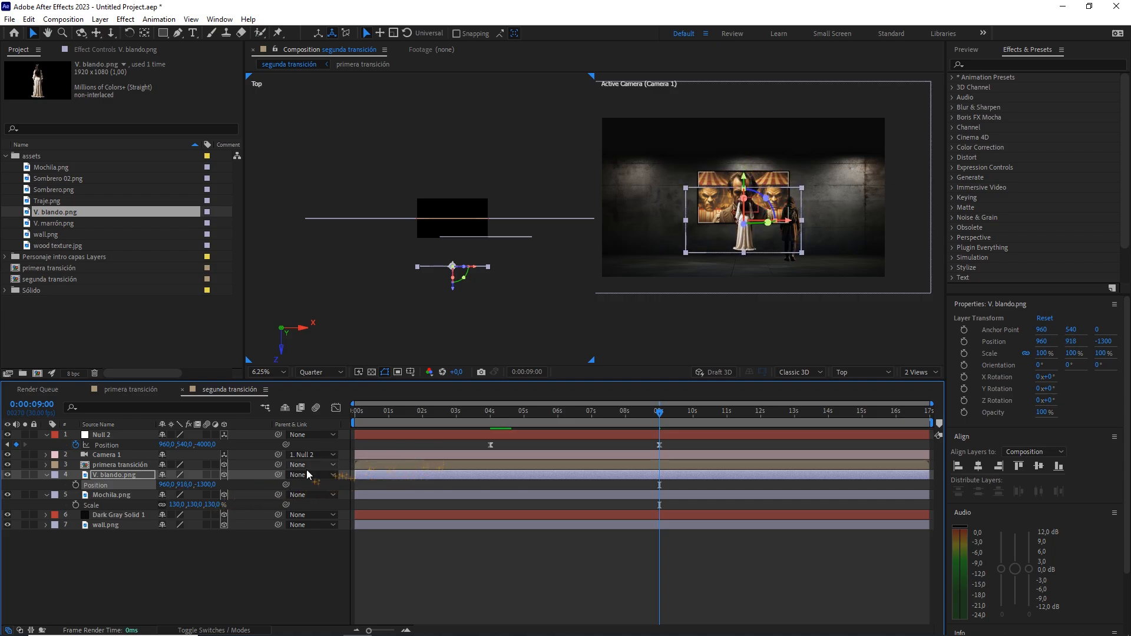
{"action": "left_click", "coordinate": [194, 484]}
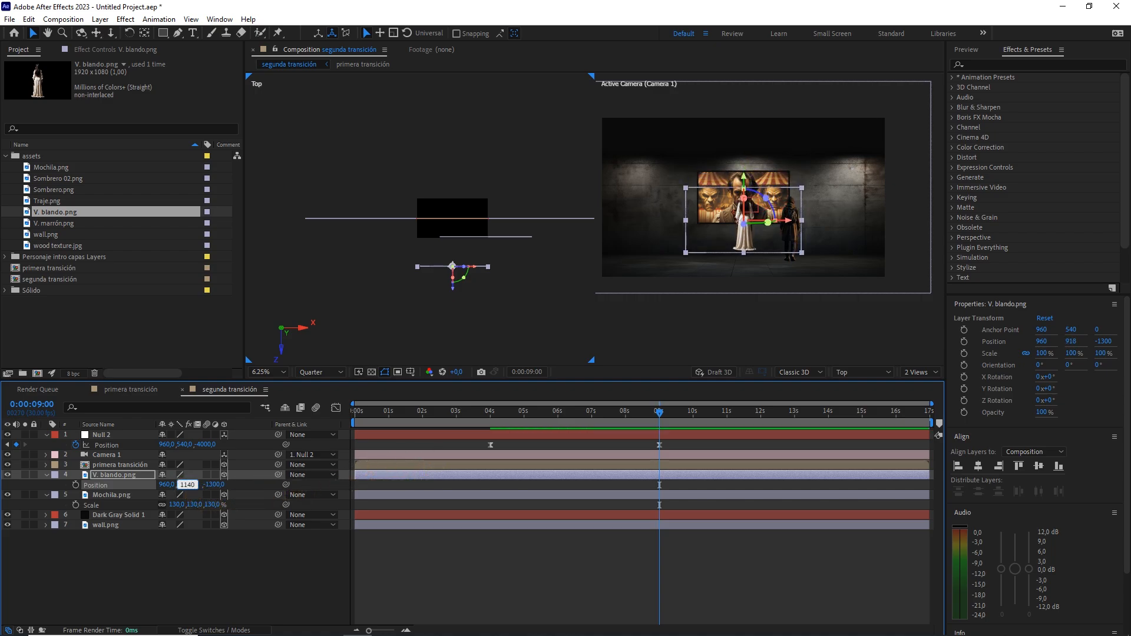
{"action": "type", "text": "1140"}
{"action": "mouse_move", "coordinate": [171, 484]}
{"action": "left_mouse_down"}
{"action": "mouse_move", "coordinate": [18, 488]}
{"action": "mouse_move", "coordinate": [168, 484]}
{"action": "left_mouse_up"}
{"action": "left_click", "coordinate": [168, 484]}
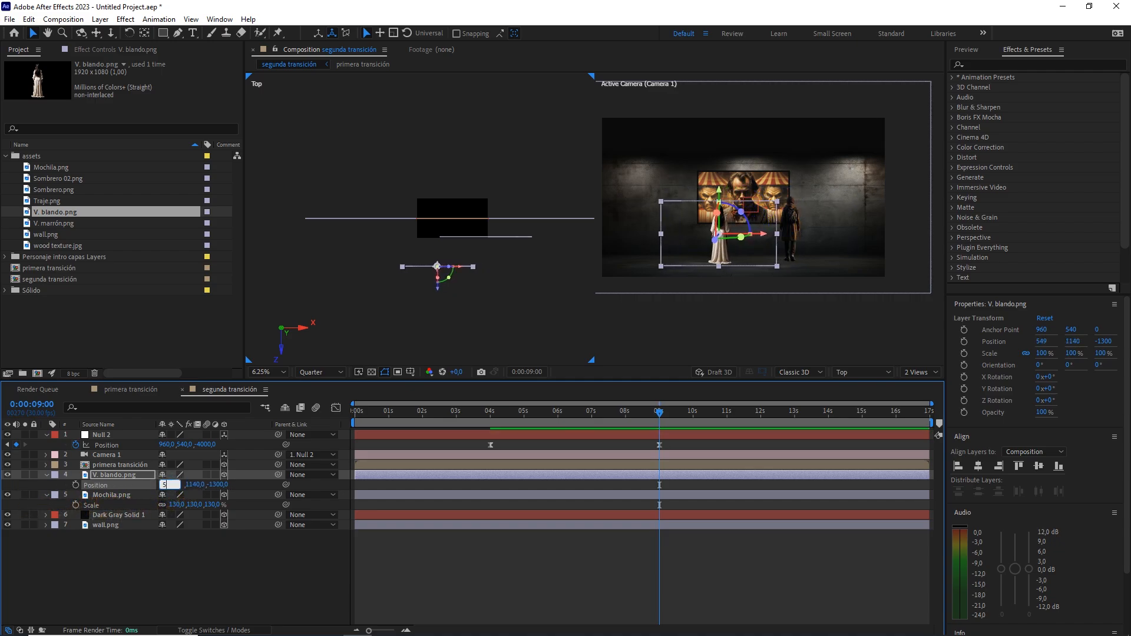
{"action": "type", "text": "500"}
{"action": "key", "text": "Return"}
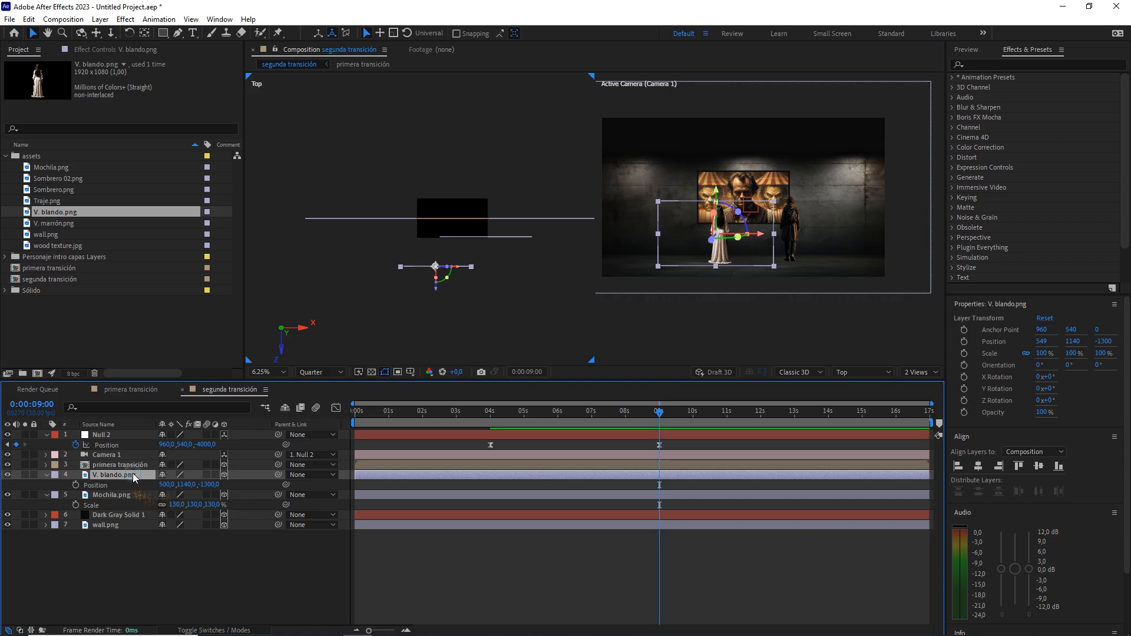
Scale V. blando.png uniformly to 150%
{"action": "key", "text": "s"}
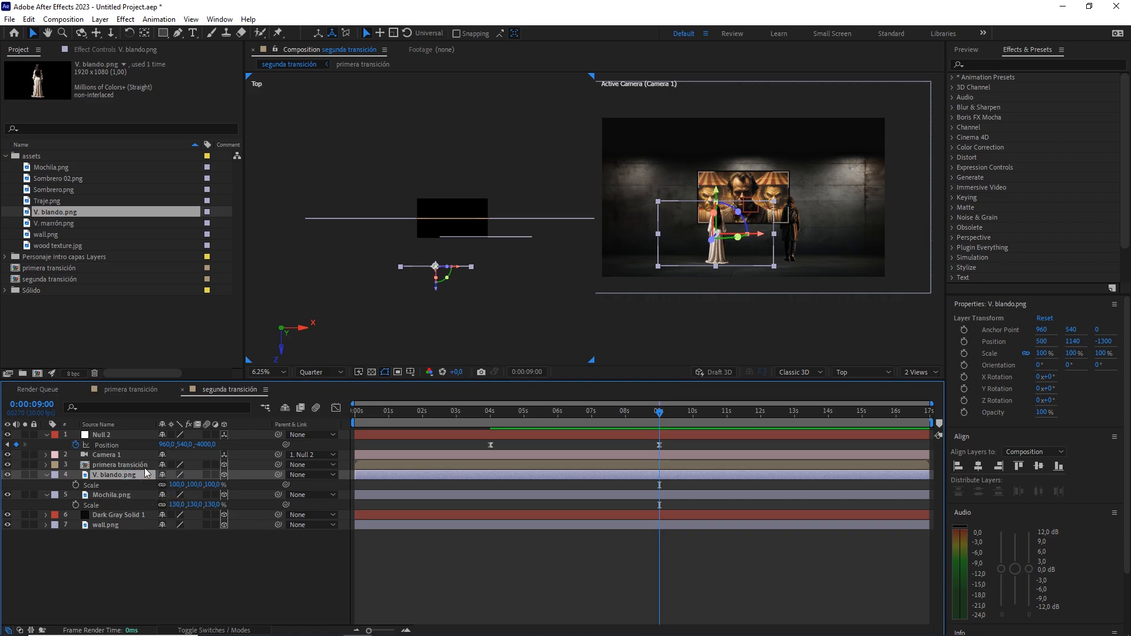
{"action": "mouse_move", "coordinate": [208, 487]}
{"action": "left_mouse_down"}
{"action": "mouse_move", "coordinate": [227, 486]}
{"action": "mouse_move", "coordinate": [211, 486]}
{"action": "left_mouse_up"}
{"action": "left_click", "coordinate": [210, 485]}
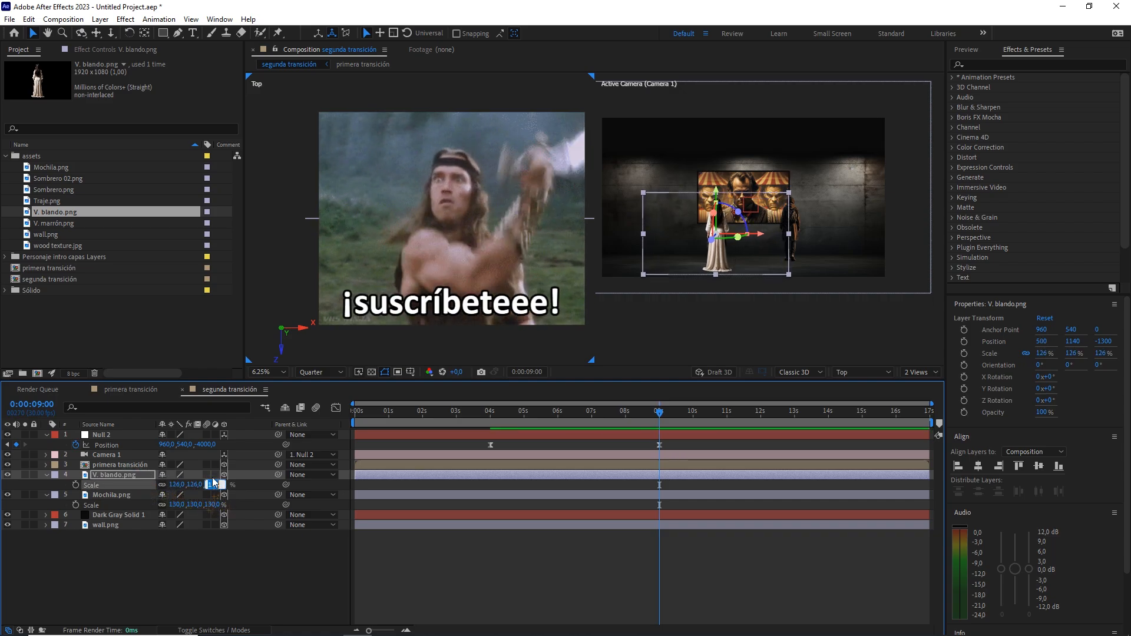
{"action": "type", "text": "150"}
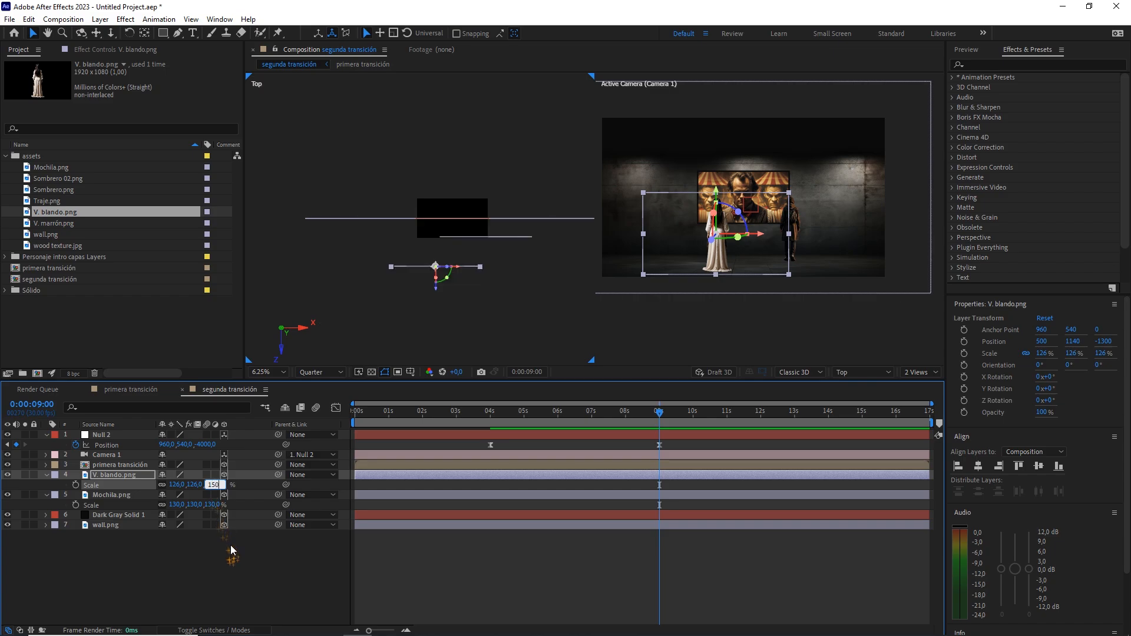
{"action": "left_click", "coordinate": [231, 546]}
Preview the zoom-out from 0:00:03:16 in a single camera view with both spectators and return to 0:00:09:00
{"action": "left_click", "coordinate": [917, 372]}
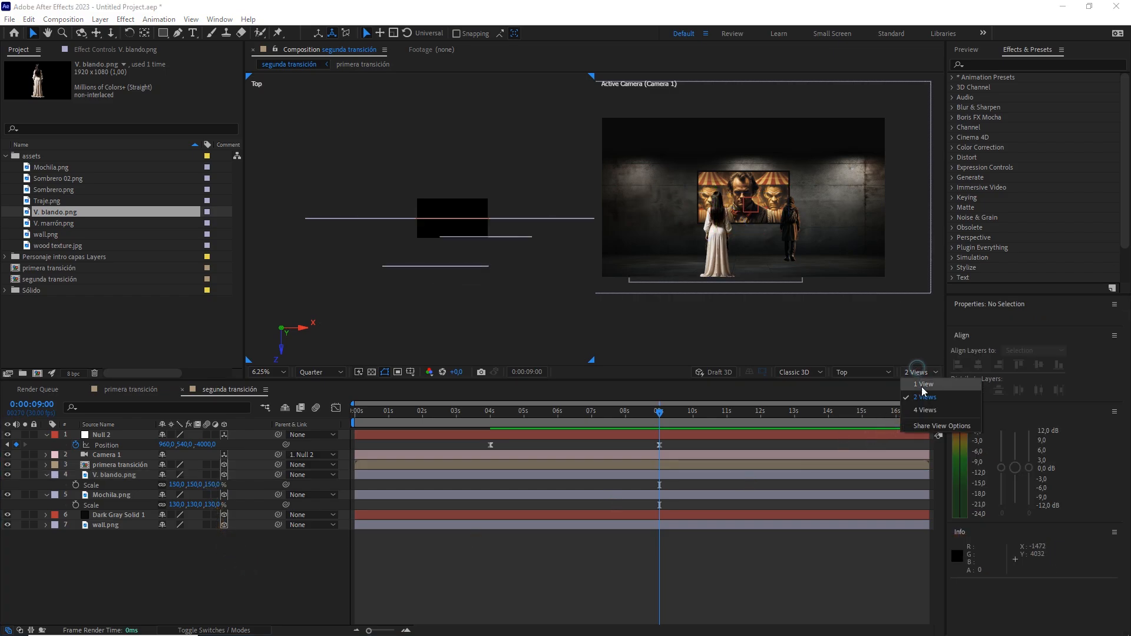
{"action": "left_click", "coordinate": [923, 391]}
{"action": "left_click_drag", "start_coordinate": [660, 409], "coordinate": [474, 414]}
{"action": "key", "text": "space"}
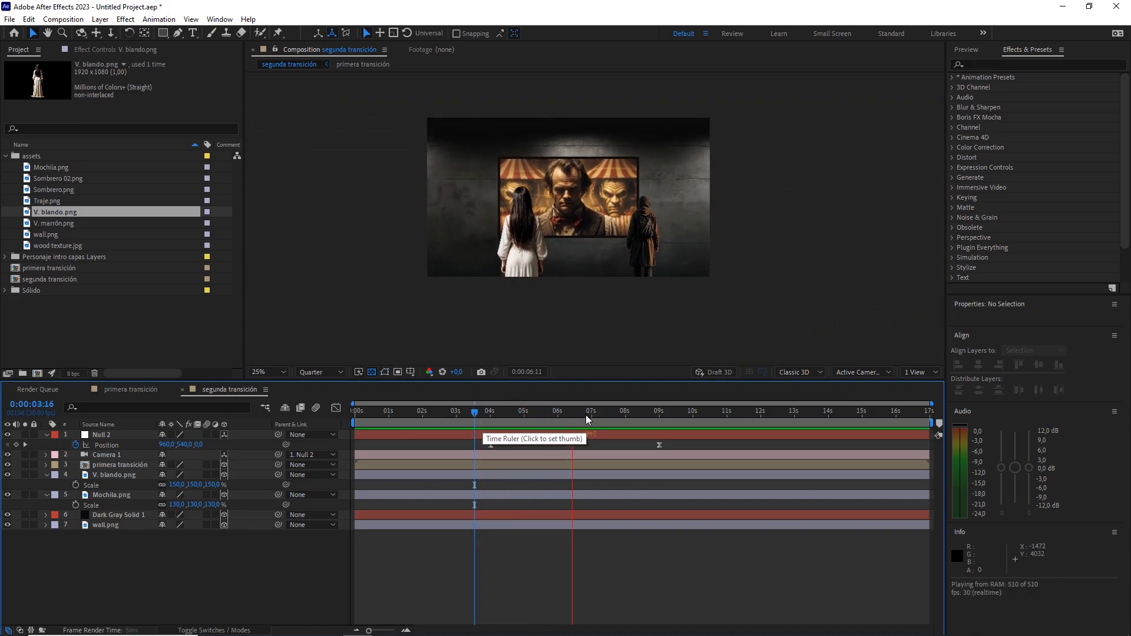
{"action": "left_click", "coordinate": [659, 412]}
Restore the two-view layout and add V. marrón.png as a 3D layer between primera transición and V. blando.png
{"action": "left_click", "coordinate": [919, 372]}
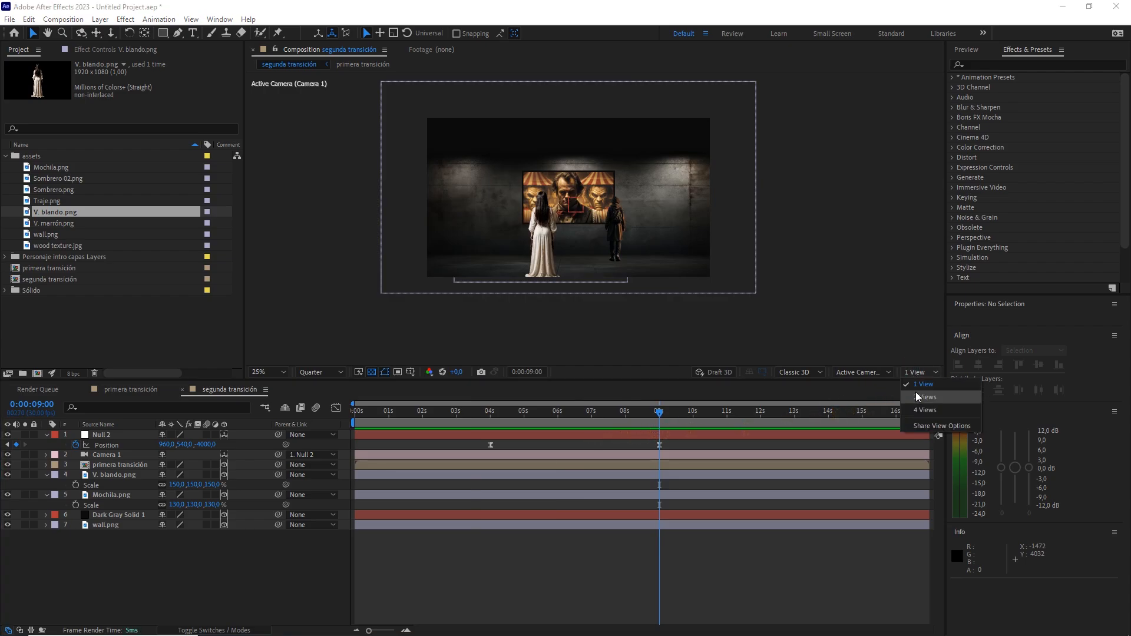
{"action": "left_click", "coordinate": [918, 397]}
{"action": "left_click", "coordinate": [137, 312]}
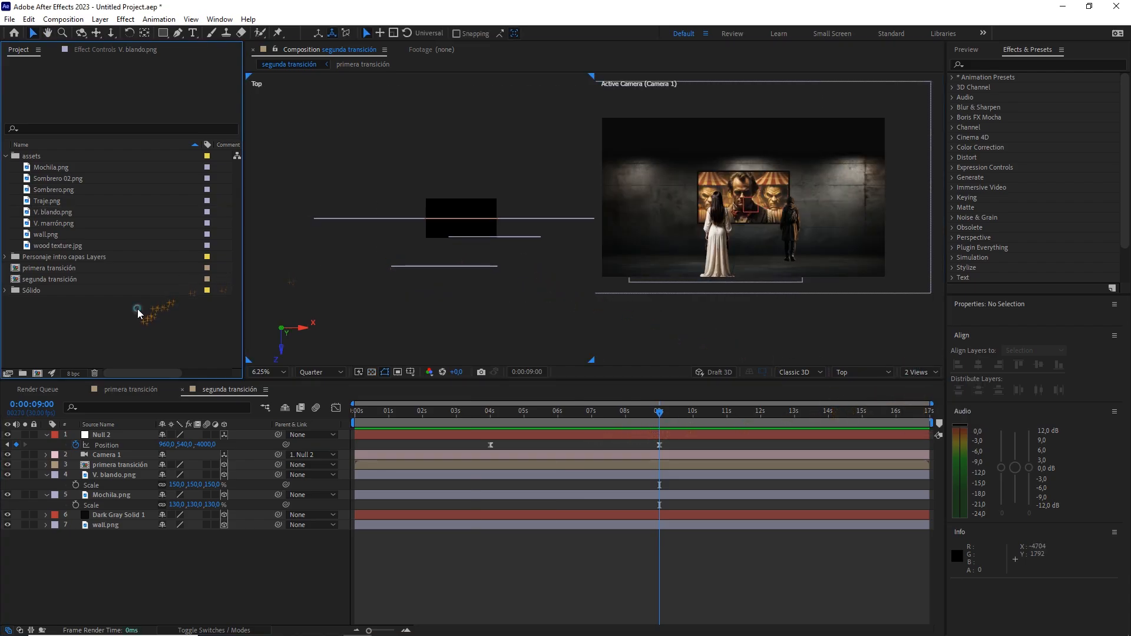
{"action": "left_click", "coordinate": [67, 223]}
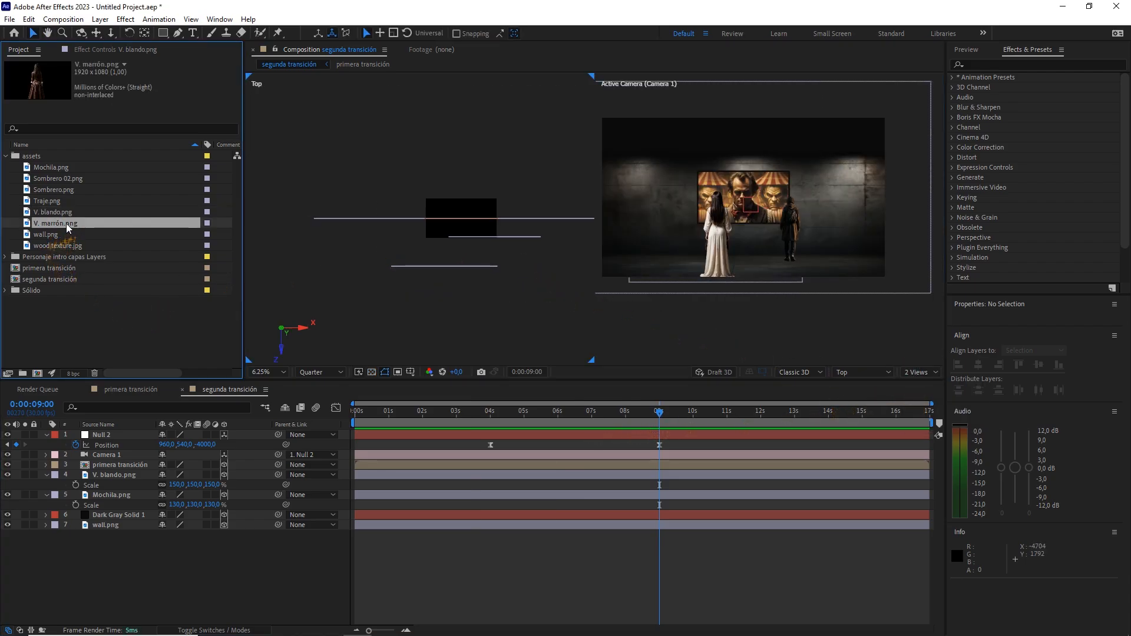
{"action": "left_click_drag", "start_coordinate": [67, 226], "coordinate": [131, 471]}
{"action": "left_click", "coordinate": [224, 475]}
Place V. marrón.png in front of V. blando.png with its position at Y 960 and Z -2800
{"action": "key", "text": "h"}
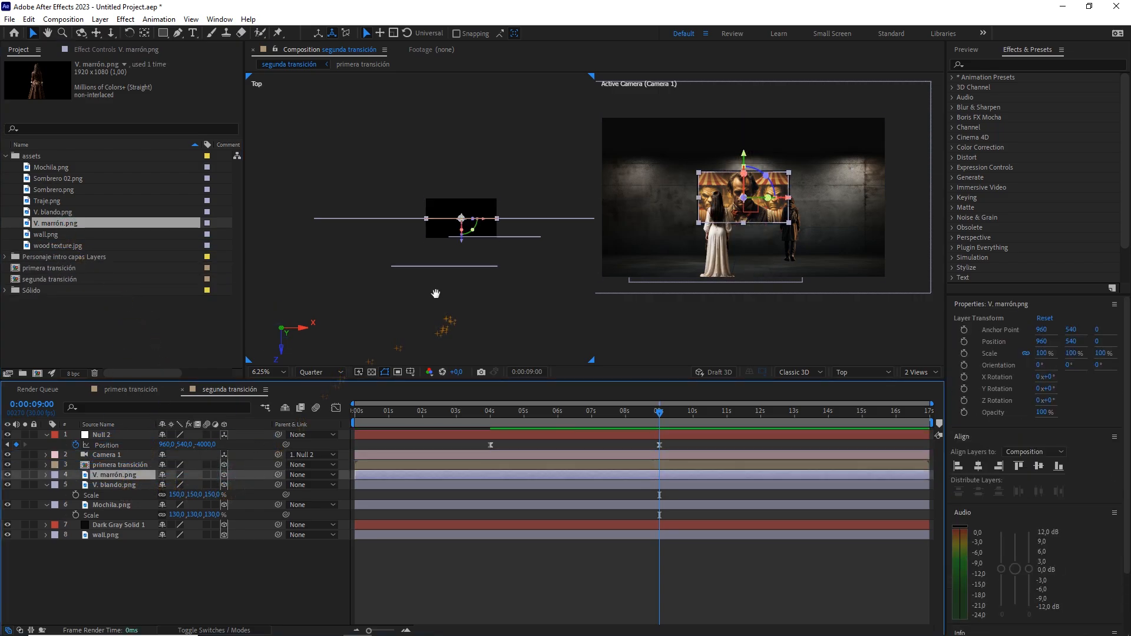
{"action": "left_click_drag", "start_coordinate": [434, 293], "coordinate": [409, 261]}
{"action": "key", "text": "v"}
{"action": "left_click_drag", "start_coordinate": [422, 202], "coordinate": [422, 271]}
{"action": "left_click", "coordinate": [140, 478]}
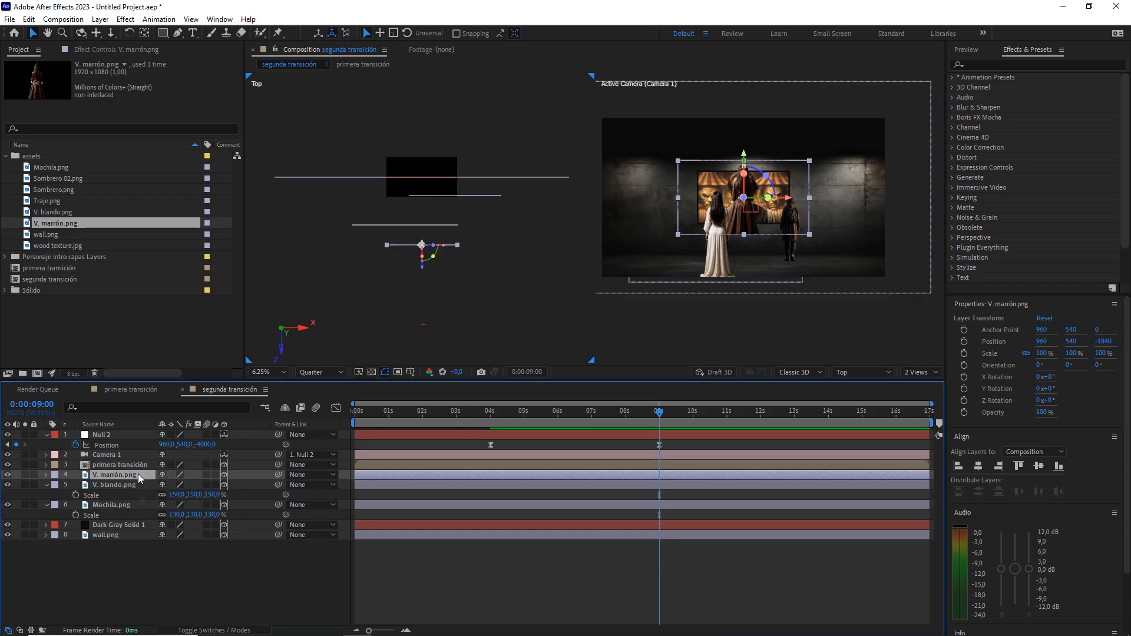
{"action": "key", "text": "p"}
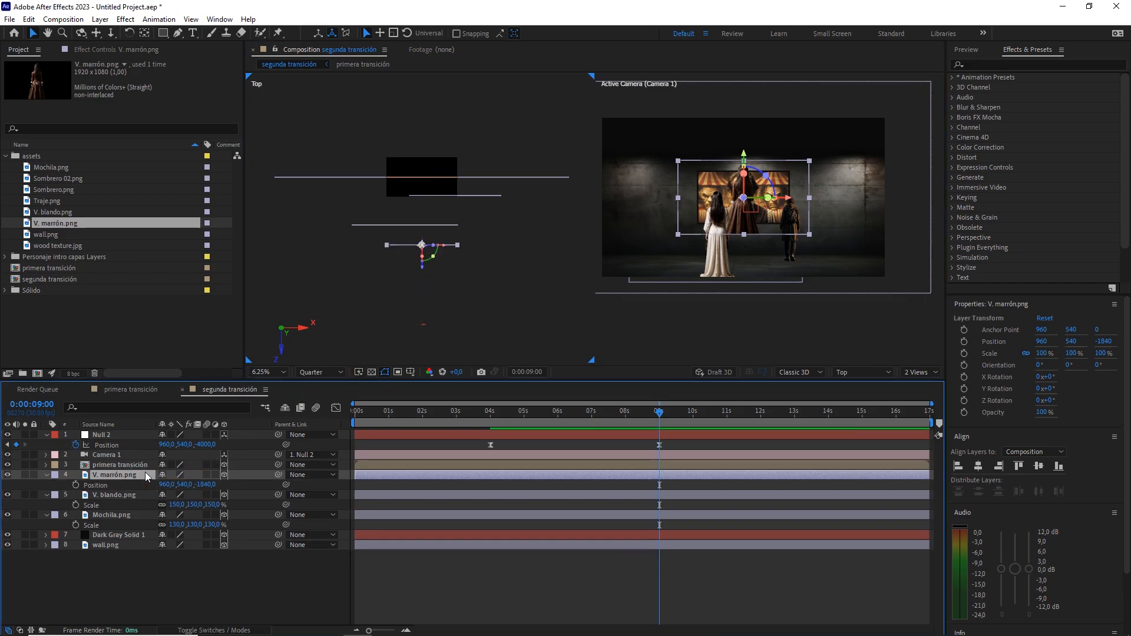
{"action": "left_click", "coordinate": [213, 484]}
{"action": "mouse_move", "coordinate": [186, 484]}
{"action": "left_mouse_down"}
{"action": "mouse_move", "coordinate": [353, 470]}
{"action": "mouse_move", "coordinate": [187, 488]}
{"action": "left_mouse_up"}
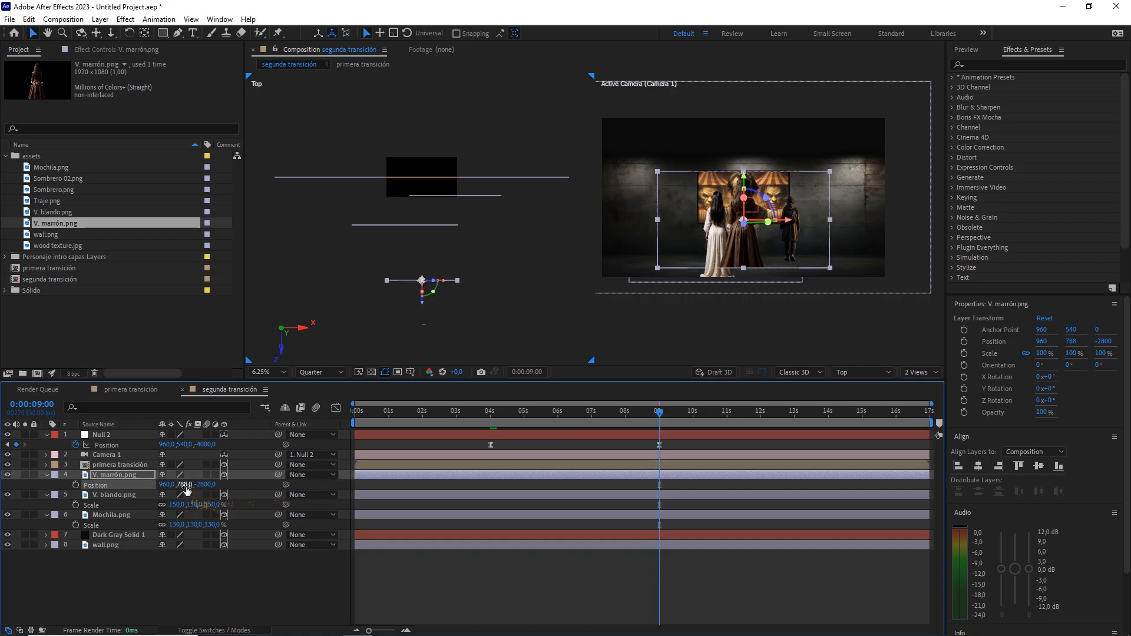
{"action": "left_click", "coordinate": [186, 484]}
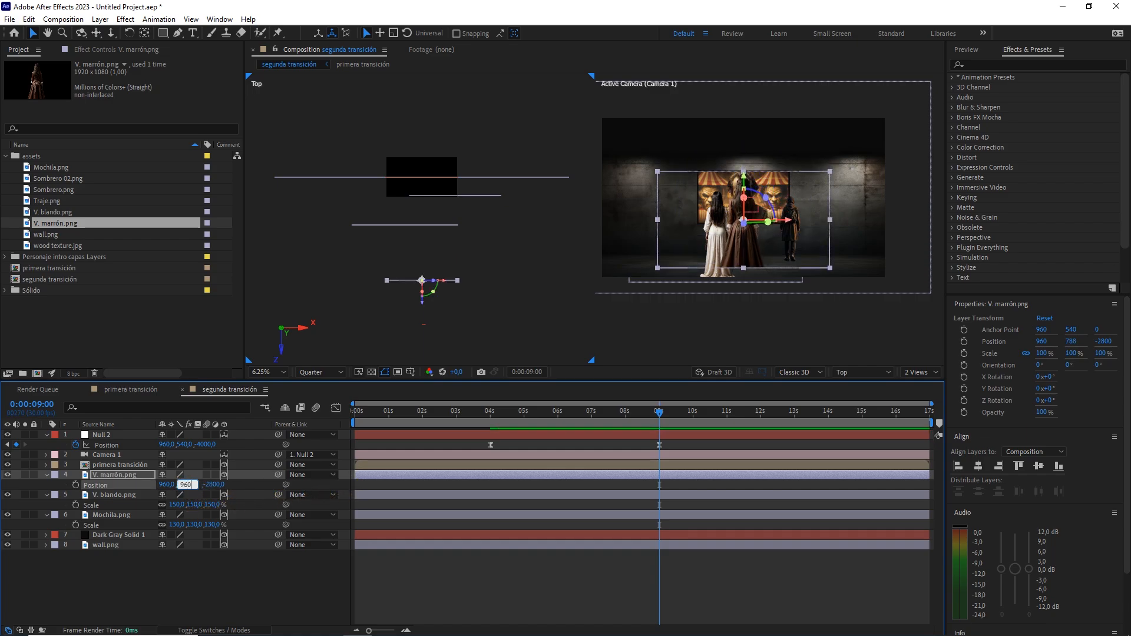
{"action": "key", "text": "Return"}
Set V. marrón.png's X position to 1230 and scale the layer uniformly to 145%
{"action": "left_click_drag", "start_coordinate": [165, 485], "coordinate": [271, 478]}
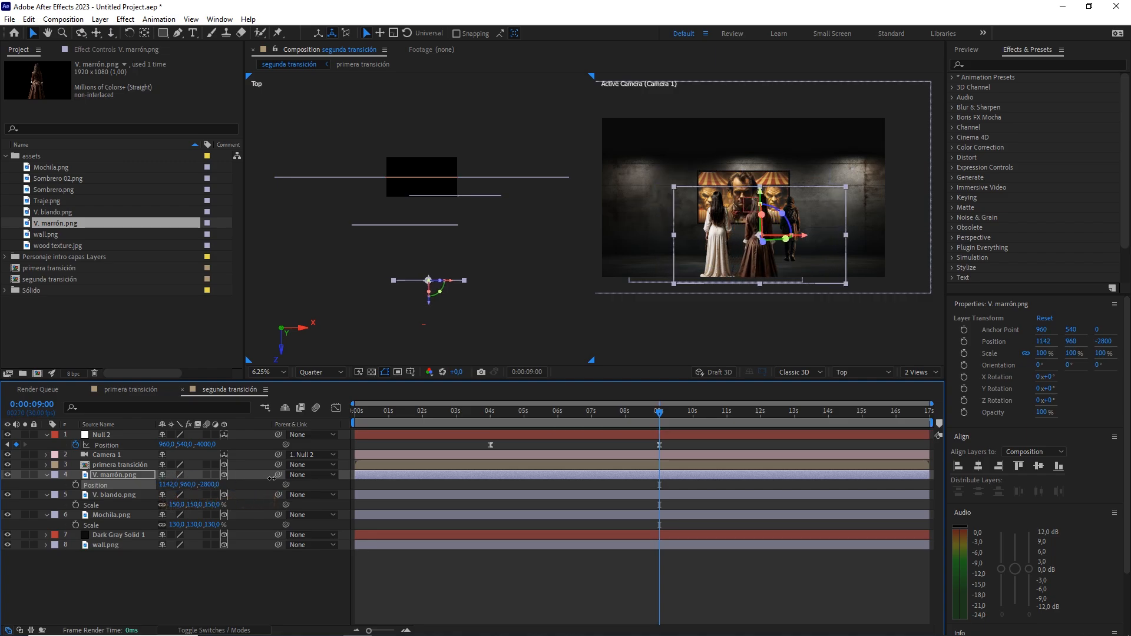
{"action": "left_click", "coordinate": [168, 484]}
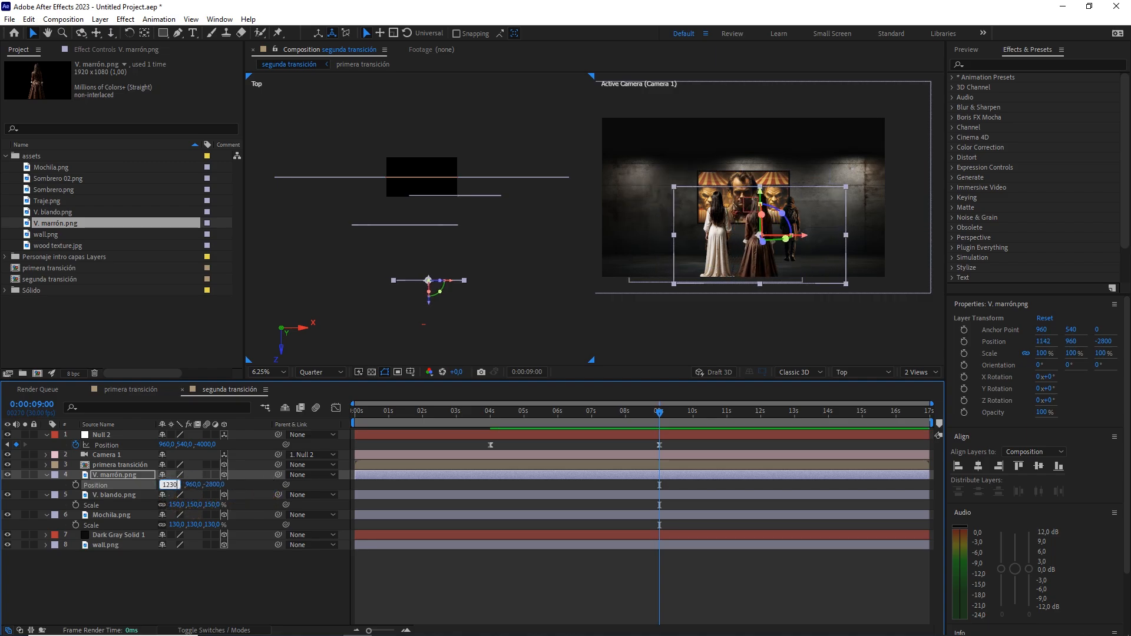
{"action": "key", "text": "Return"}
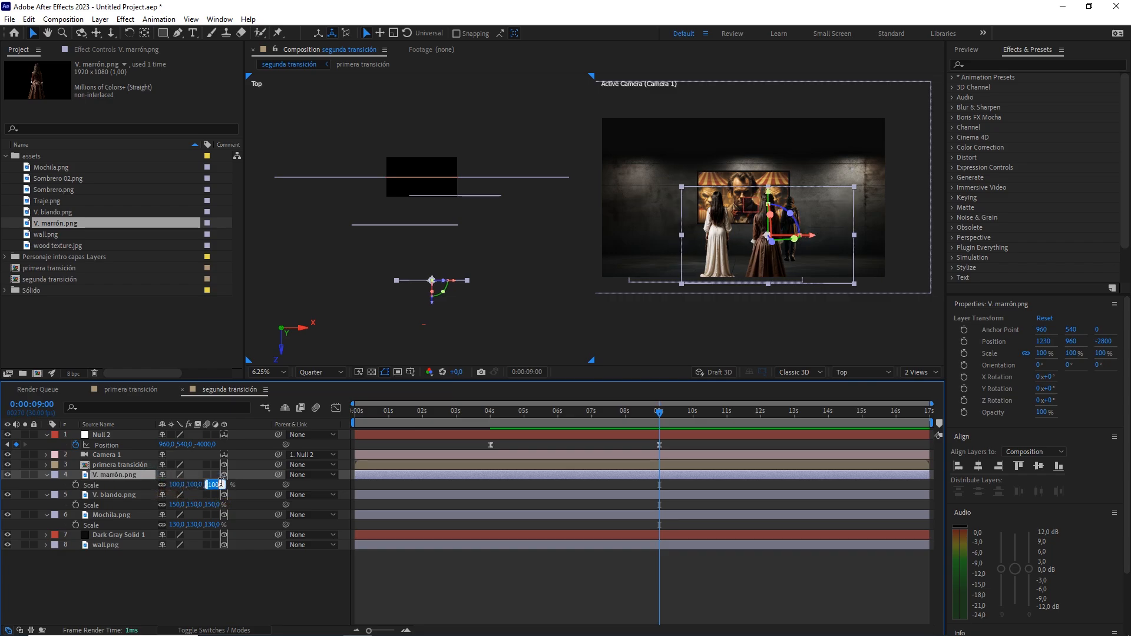
{"action": "left_click", "coordinate": [268, 580]}
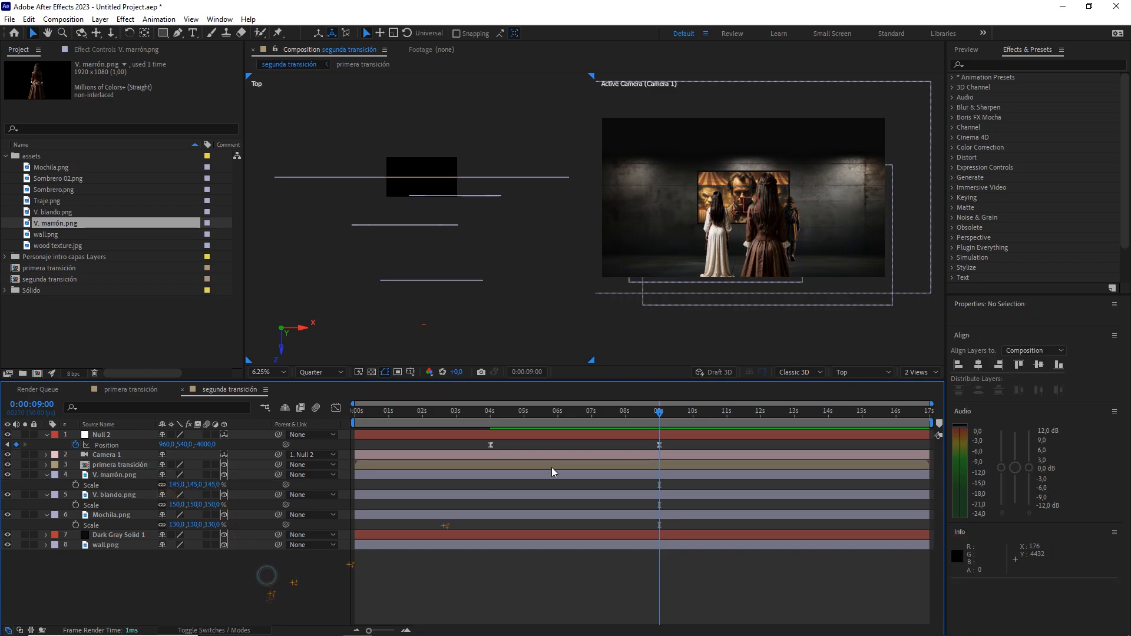
Preview the zoom-out from 0:00:03:12 in a single camera view and return to 0:00:09:00
{"action": "left_click", "coordinate": [919, 372]}
{"action": "left_click", "coordinate": [920, 386]}
{"action": "left_click_drag", "start_coordinate": [659, 410], "coordinate": [470, 404]}
{"action": "key", "text": "space"}
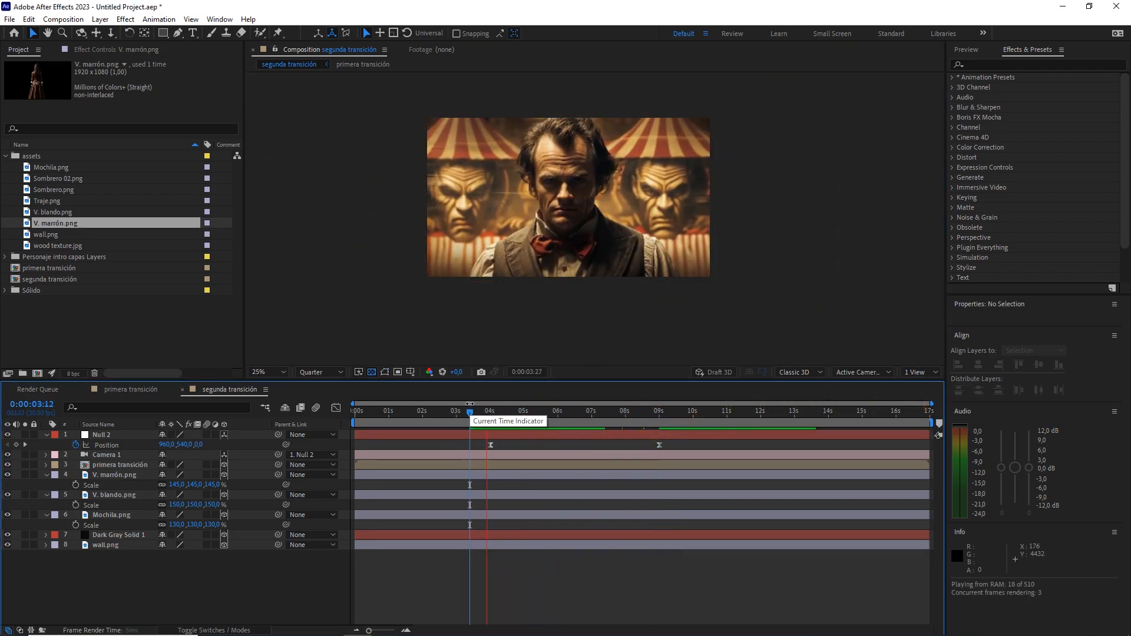
{"action": "left_click", "coordinate": [659, 410]}
Bring back the two-view layout and add Sombrero 02.png as a 3D layer between primera transición and V. marrón.png
{"action": "left_click", "coordinate": [916, 372]}
{"action": "left_click", "coordinate": [922, 405]}
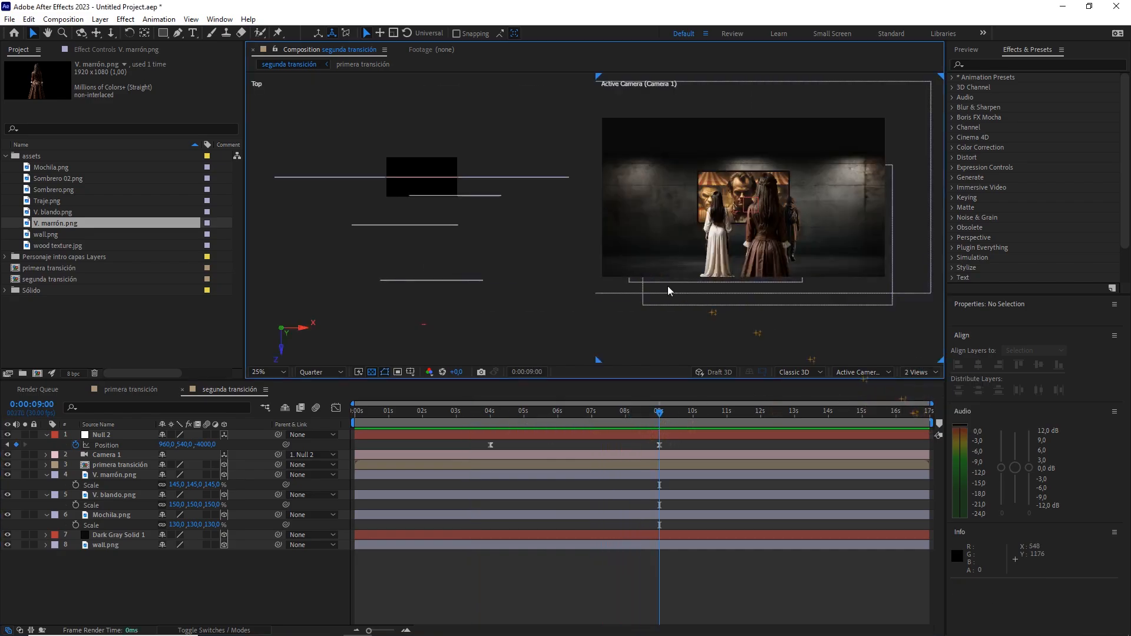
{"action": "left_click", "coordinate": [449, 224]}
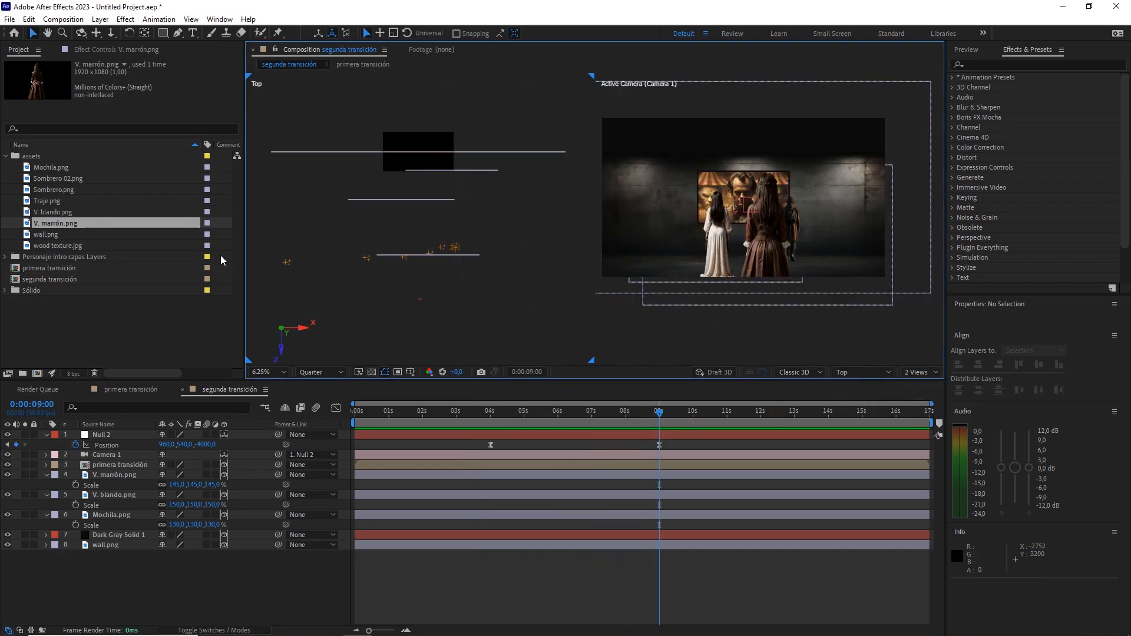
{"action": "left_click", "coordinate": [59, 190]}
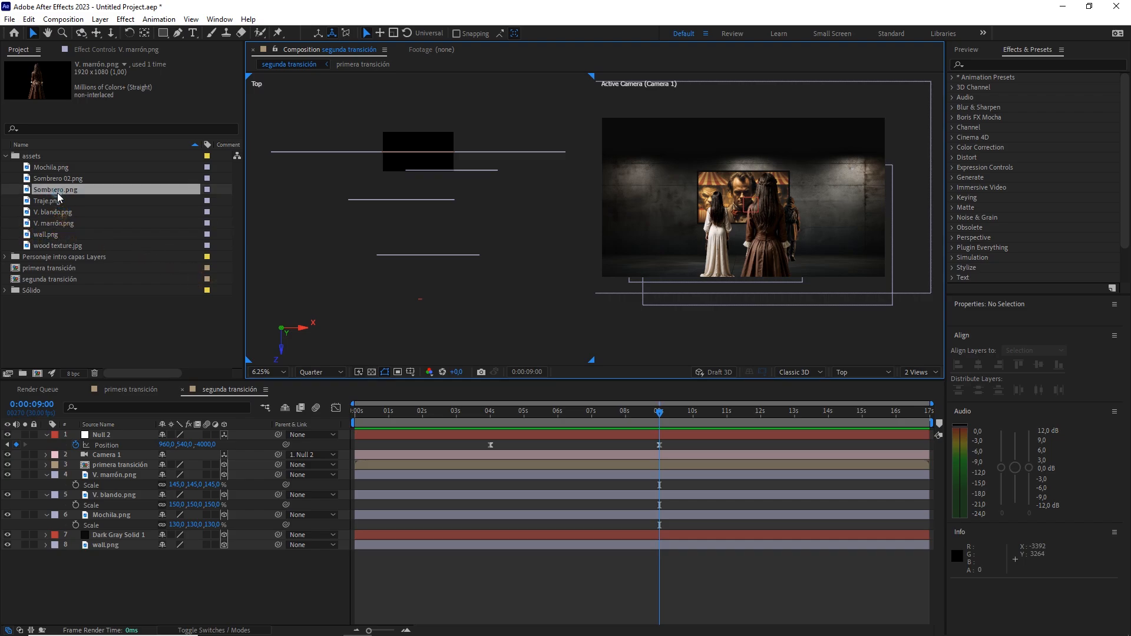
{"action": "left_click", "coordinate": [70, 179]}
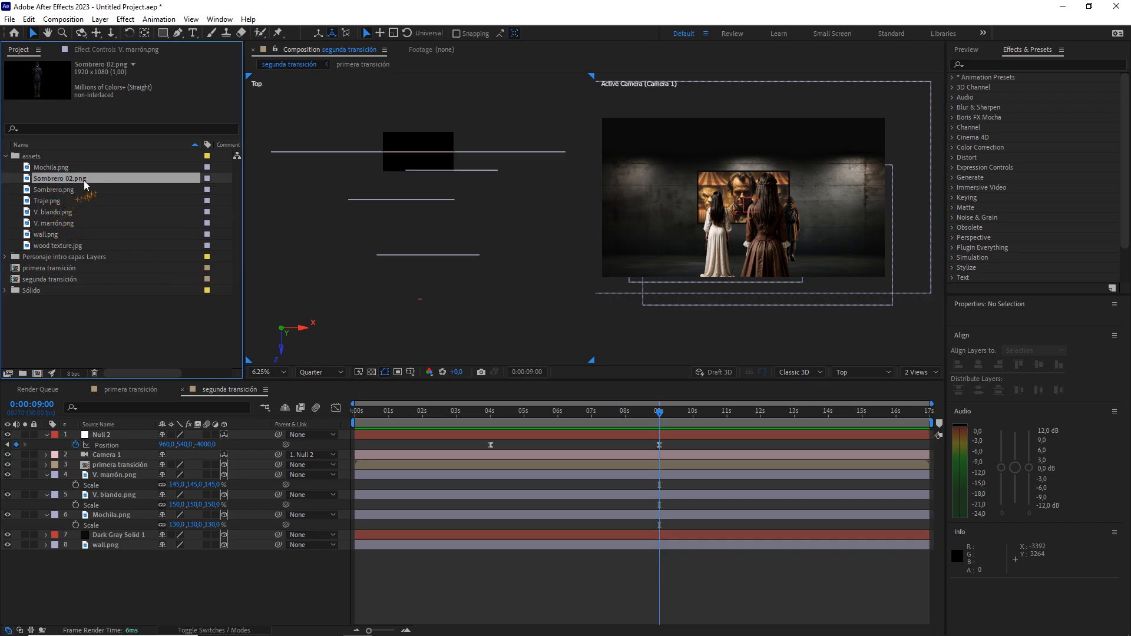
{"action": "left_click_drag", "start_coordinate": [70, 183], "coordinate": [131, 469]}
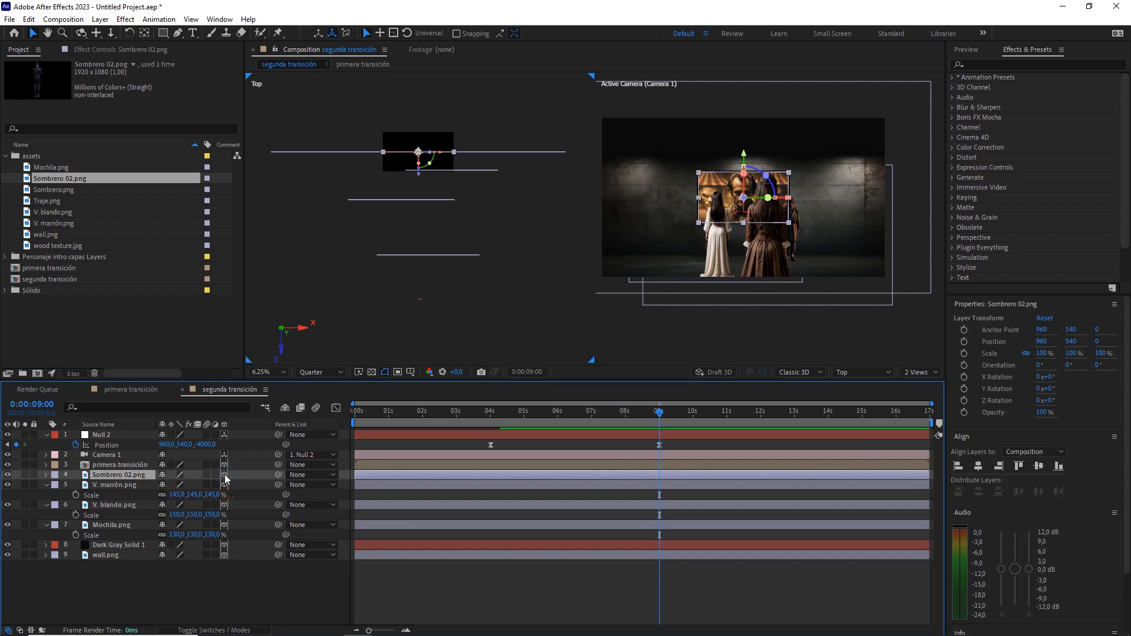
Position Sombrero 02.png in front of V. marrón.png at X 370, Y 1180, Z -3500
{"action": "left_click_drag", "start_coordinate": [417, 174], "coordinate": [417, 285]}
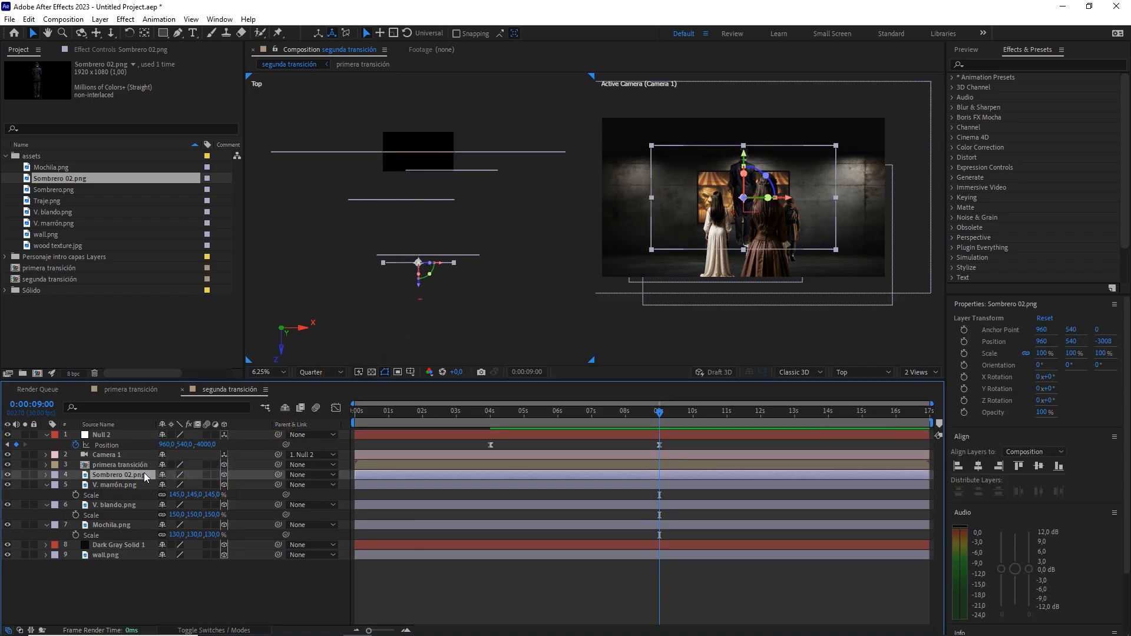
{"action": "key", "text": "p"}
{"action": "left_click", "coordinate": [206, 484]}
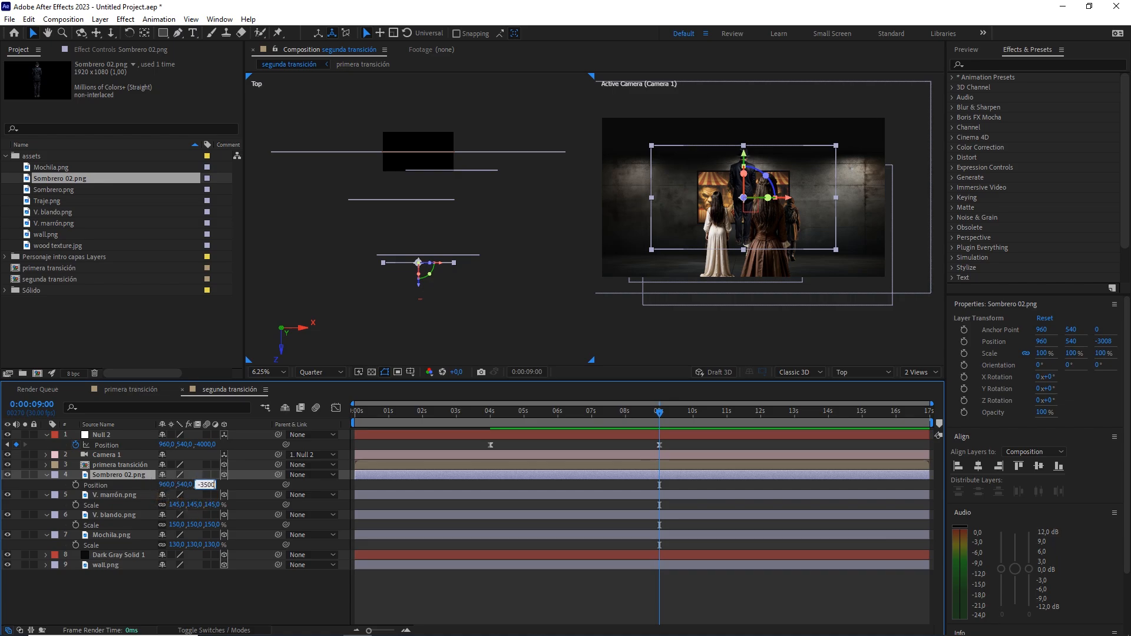
{"action": "key", "text": "Return"}
{"action": "left_click_drag", "start_coordinate": [187, 483], "coordinate": [311, 480]}
{"action": "left_click", "coordinate": [187, 484]}
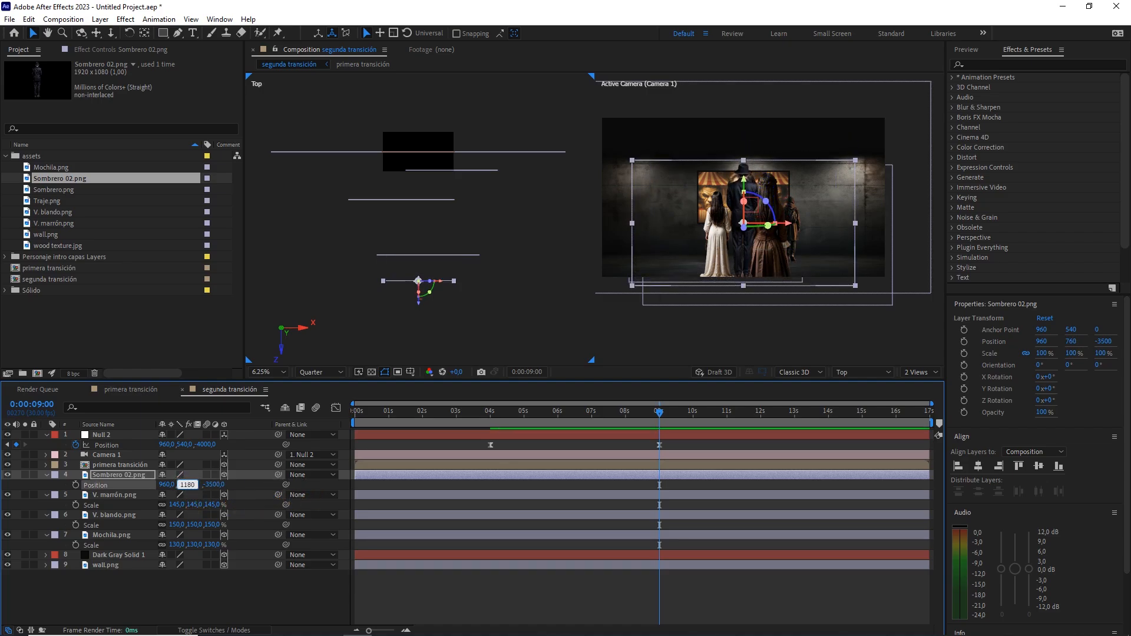
{"action": "left_click_drag", "start_coordinate": [183, 483], "coordinate": [19, 511]}
{"action": "key", "text": "Return"}
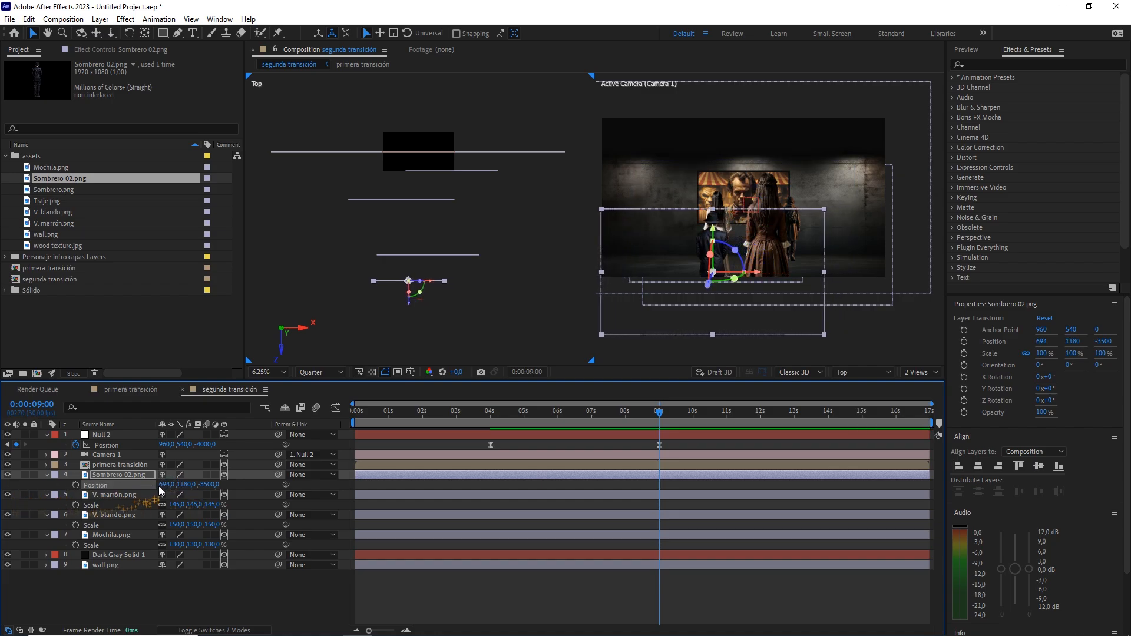
{"action": "left_click", "coordinate": [162, 484]}
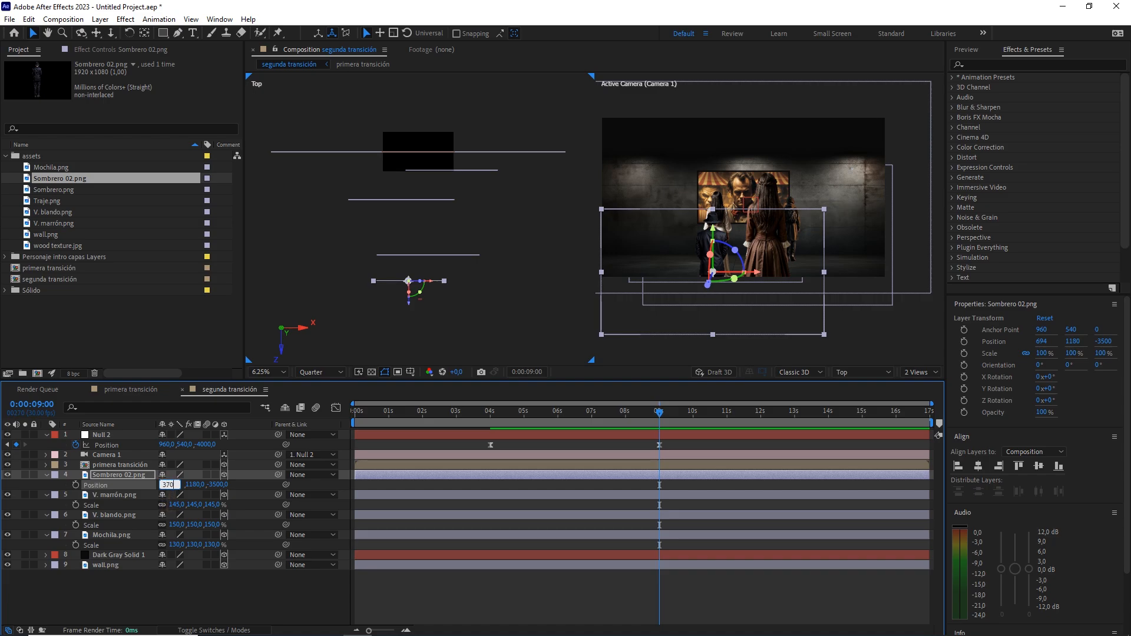
{"action": "type", "text": "370"}
{"action": "key", "text": "Return"}
Scale Sombrero 02.png uniformly to 190%
{"action": "key", "text": "s"}
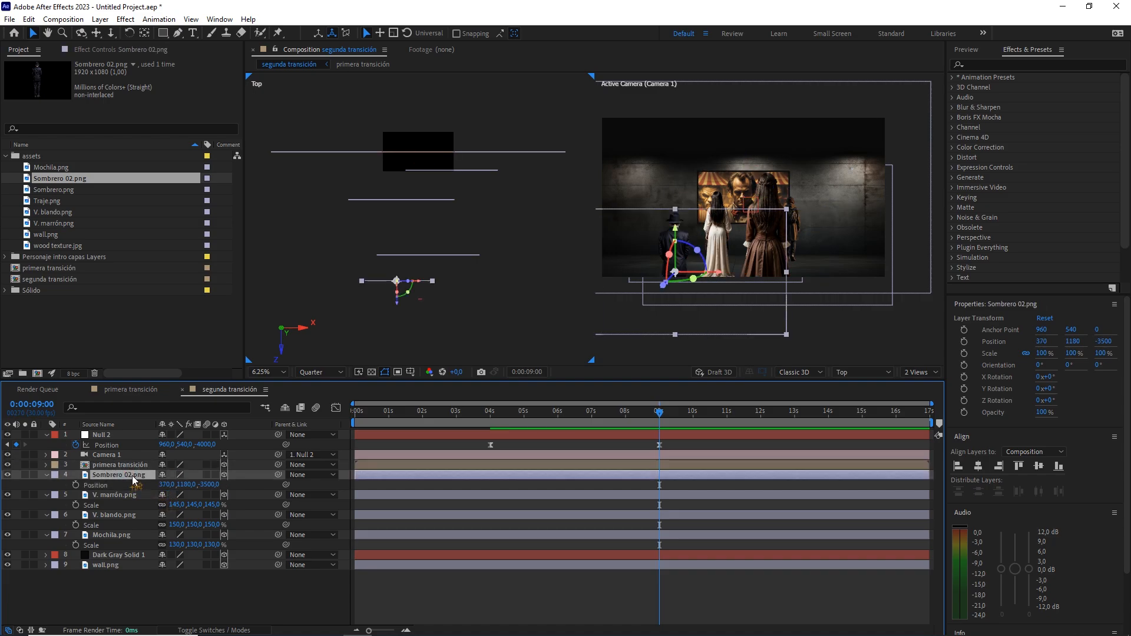
{"action": "left_click_drag", "start_coordinate": [202, 489], "coordinate": [250, 486]}
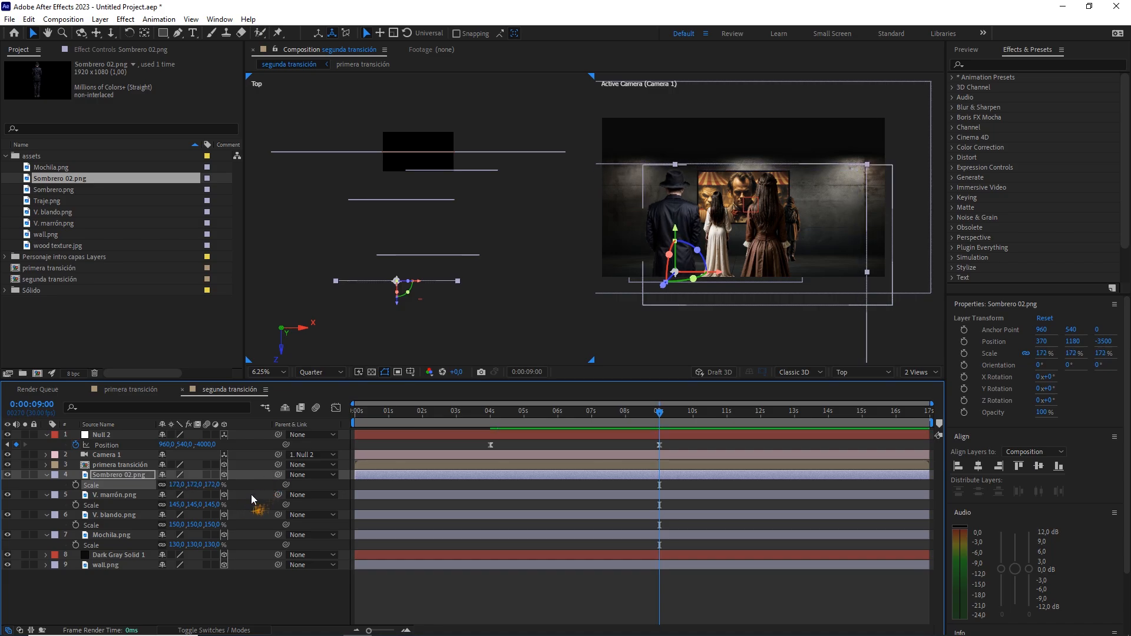
{"action": "left_click", "coordinate": [214, 484]}
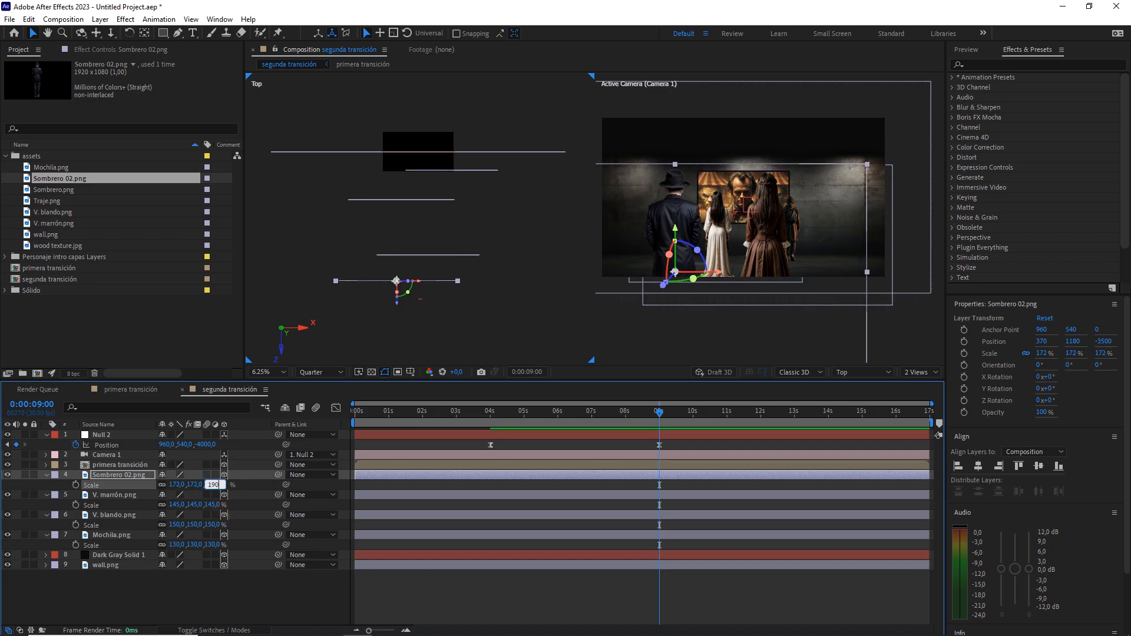
{"action": "key", "text": "Return"}
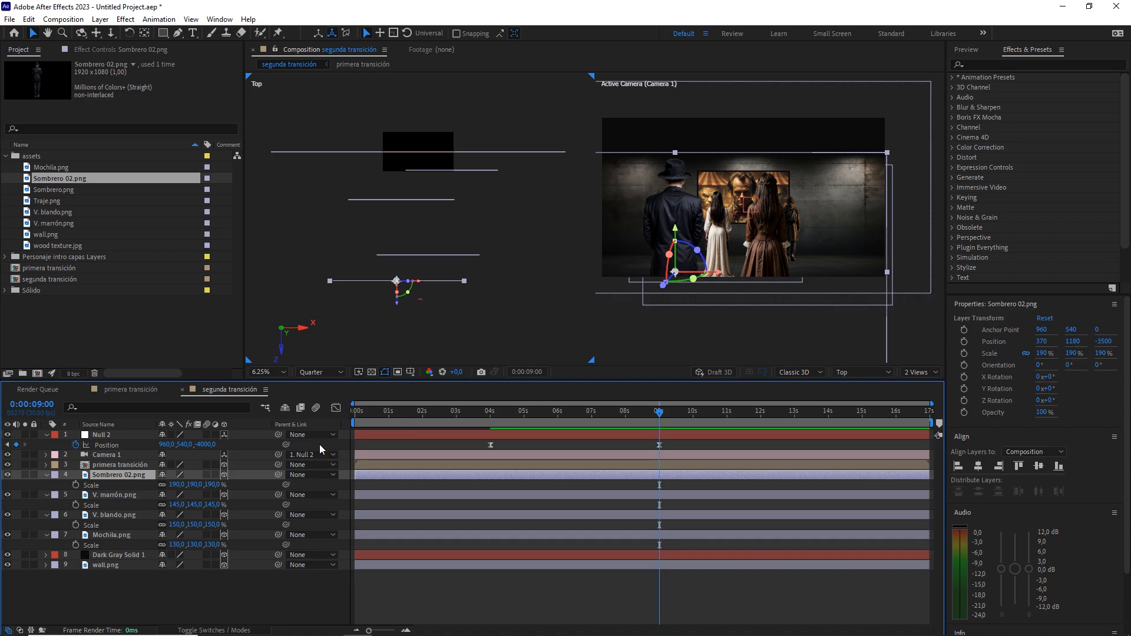
Add Sombrero.png as a 3D layer between primera transición and Sombrero 02.png and set its Z position to -5000
{"action": "left_click", "coordinate": [56, 190]}
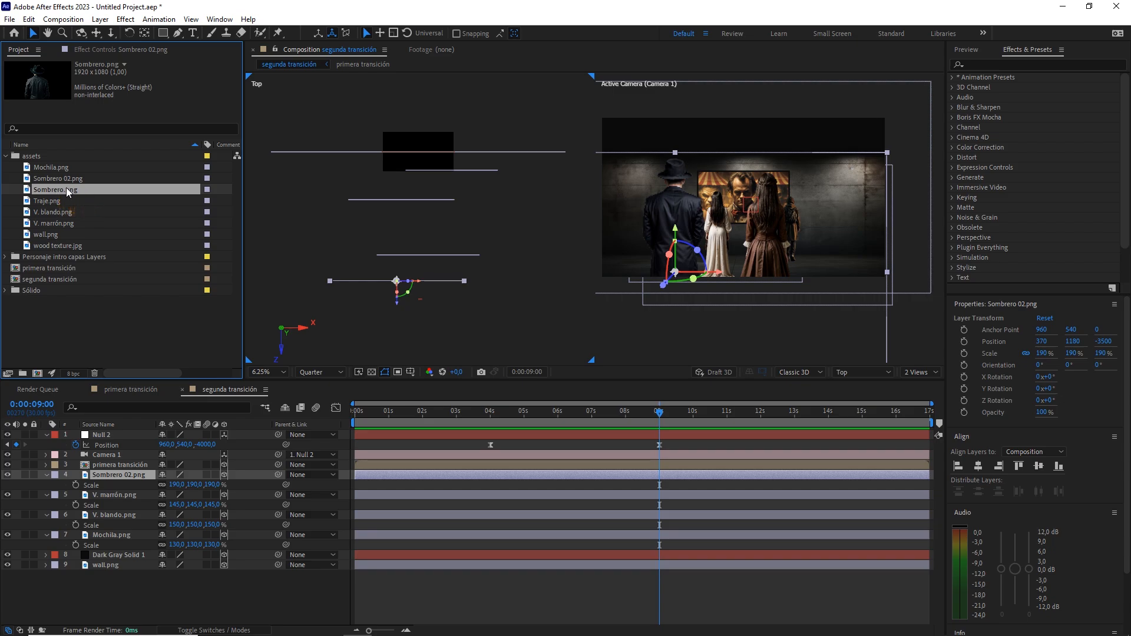
{"action": "left_click_drag", "start_coordinate": [67, 191], "coordinate": [126, 475]}
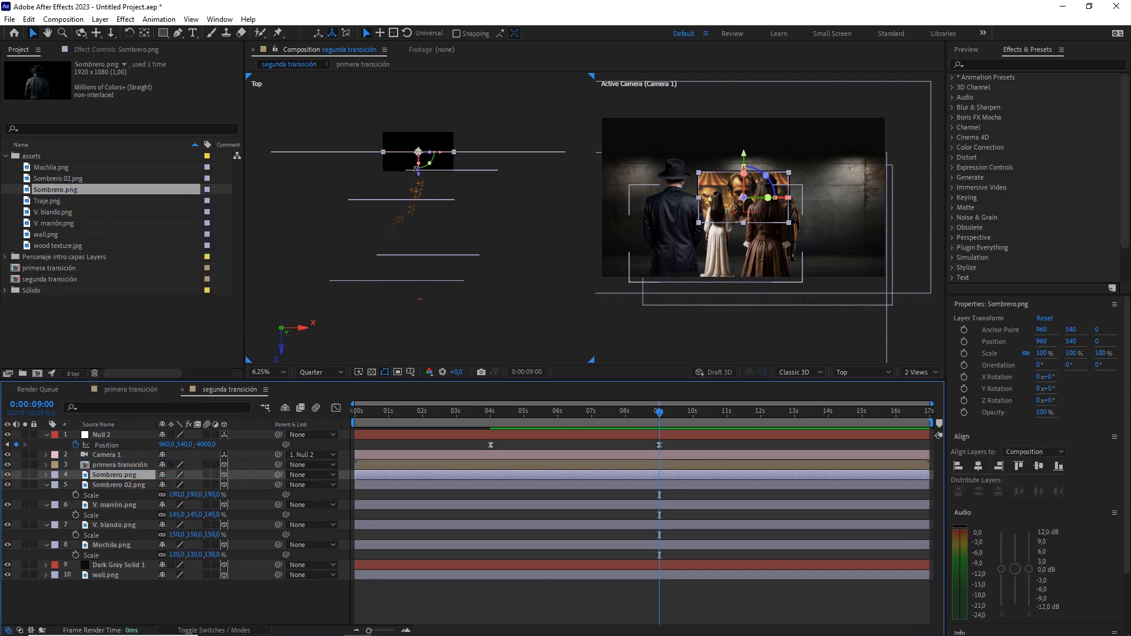
{"action": "left_click_drag", "start_coordinate": [423, 182], "coordinate": [437, 351]}
{"action": "key", "text": "p"}
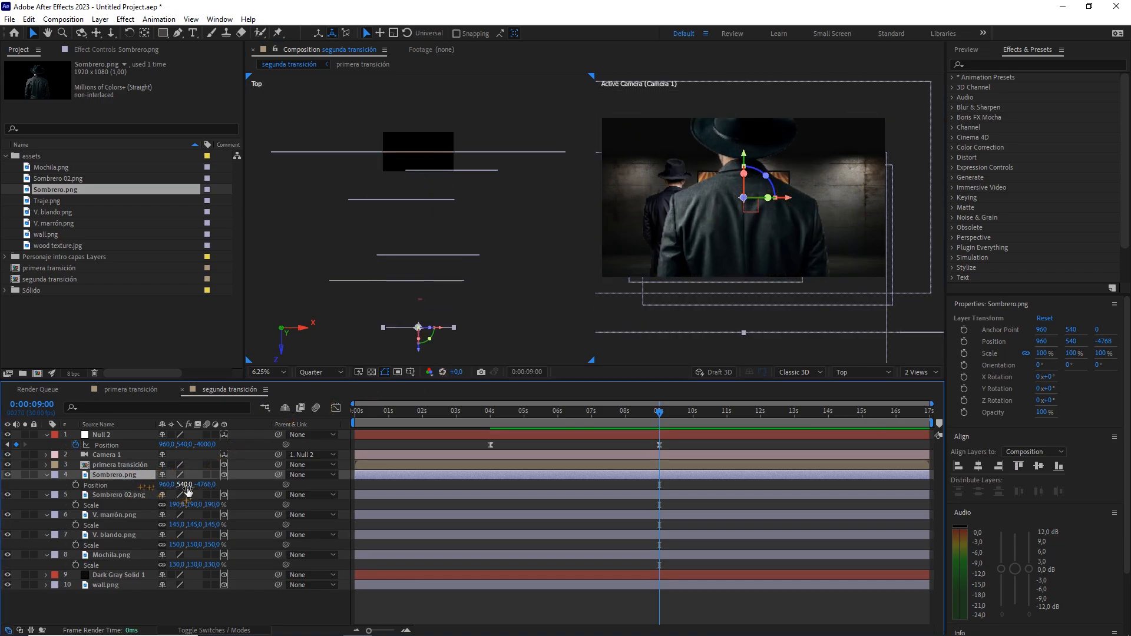
{"action": "left_click", "coordinate": [209, 484]}
{"action": "type", "text": "-5000"}
{"action": "key", "text": "Return"}
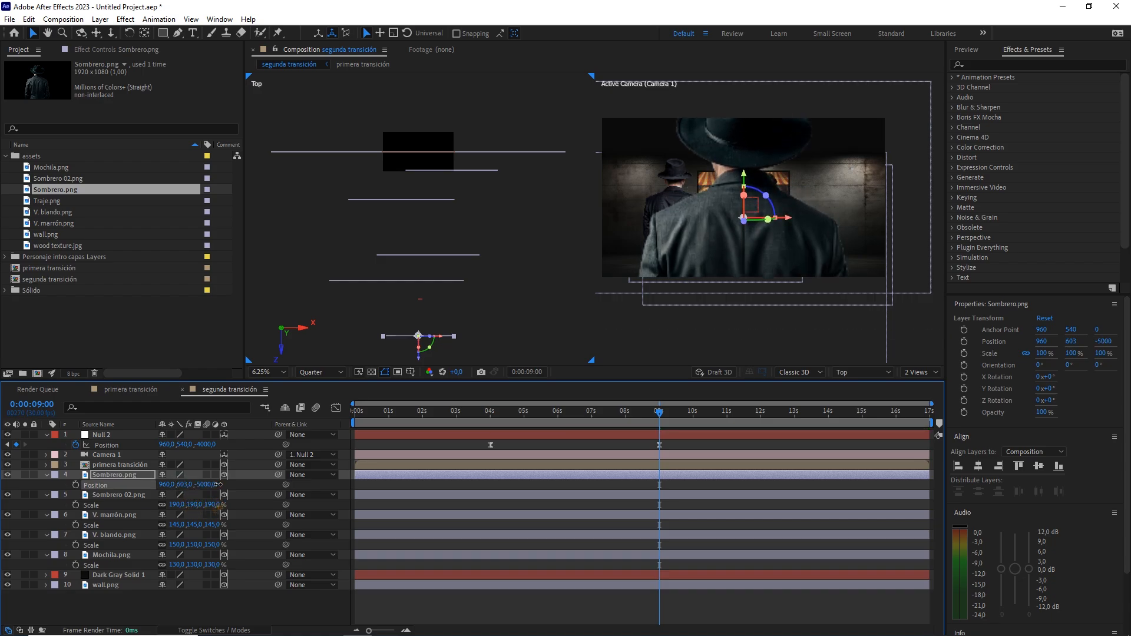
Set Sombrero.png's position to X 1380 and Y 600
{"action": "left_click", "coordinate": [185, 484]}
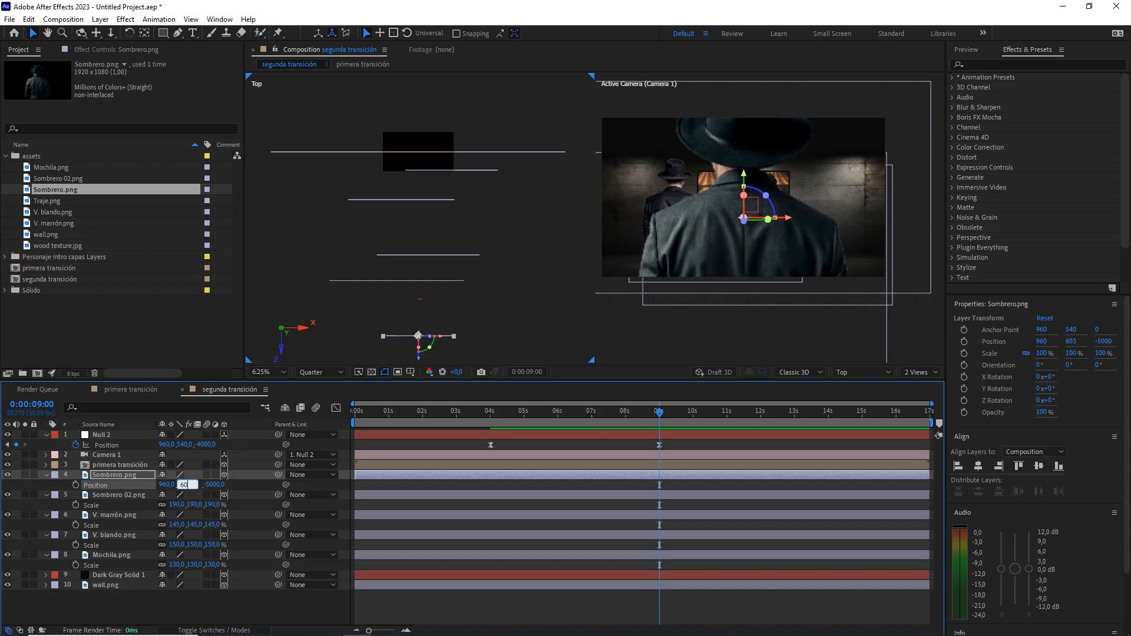
{"action": "left_click_drag", "start_coordinate": [163, 486], "coordinate": [193, 486]}
{"action": "left_click", "coordinate": [173, 483]}
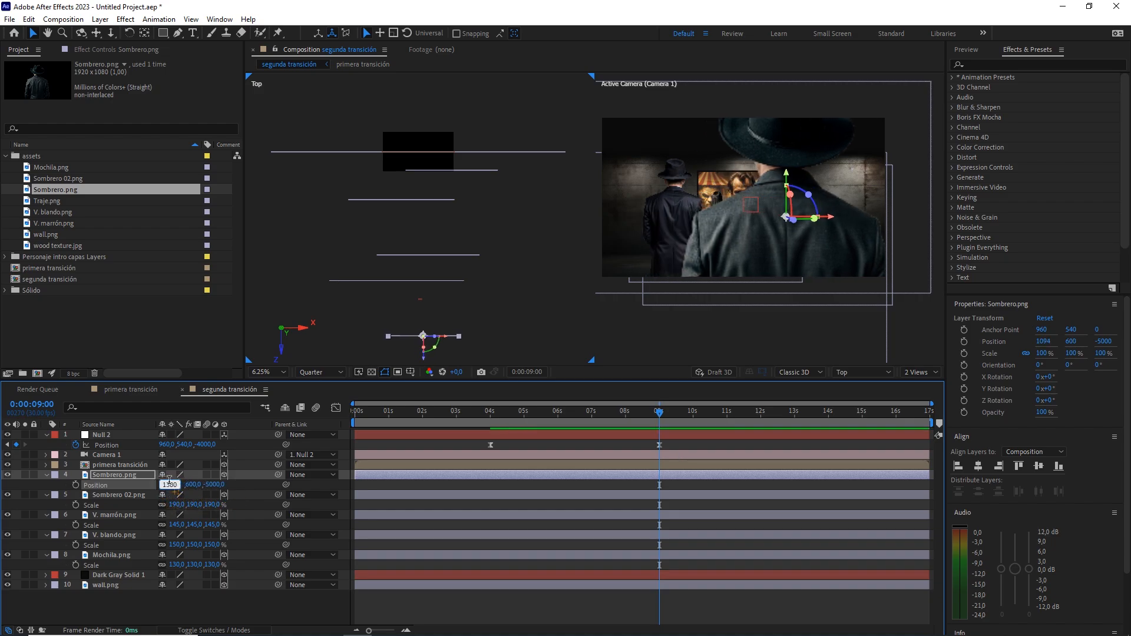
{"action": "type", "text": "1380"}
{"action": "key", "text": "Return"}
Scale Sombrero.png uniformly to 85%
{"action": "key", "text": "s"}
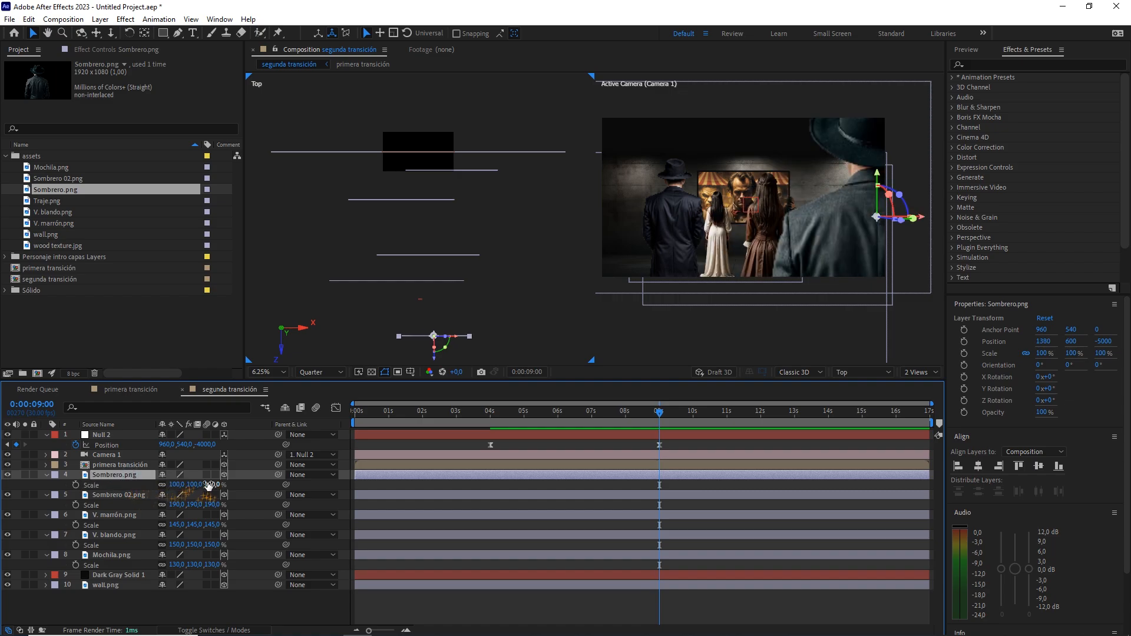
{"action": "left_click_drag", "start_coordinate": [211, 484], "coordinate": [207, 484]}
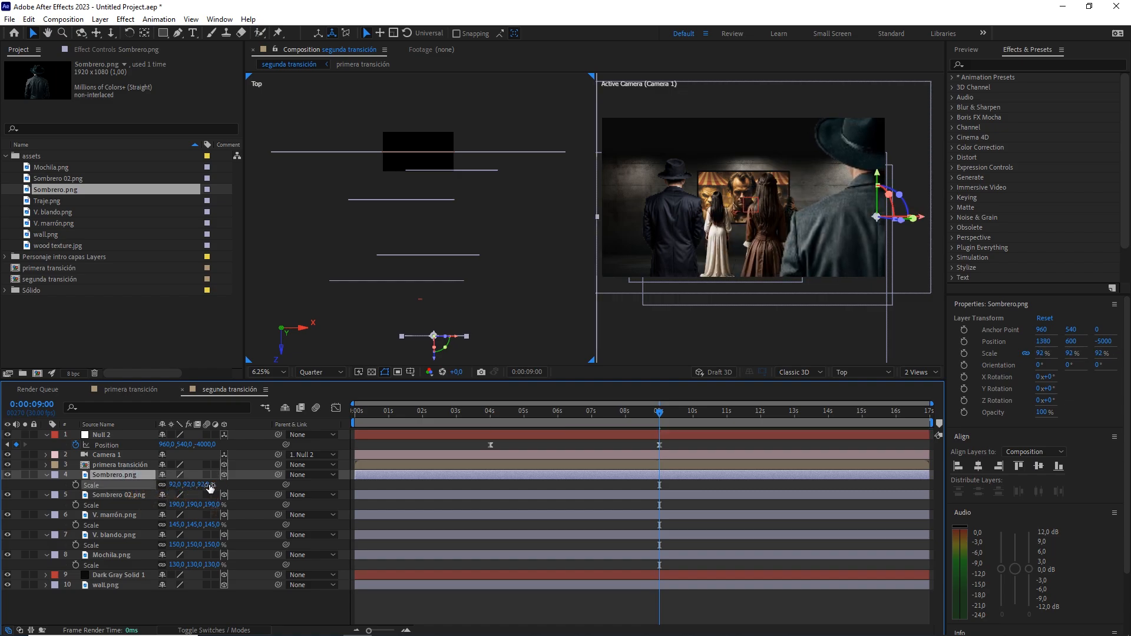
{"action": "left_click", "coordinate": [209, 484]}
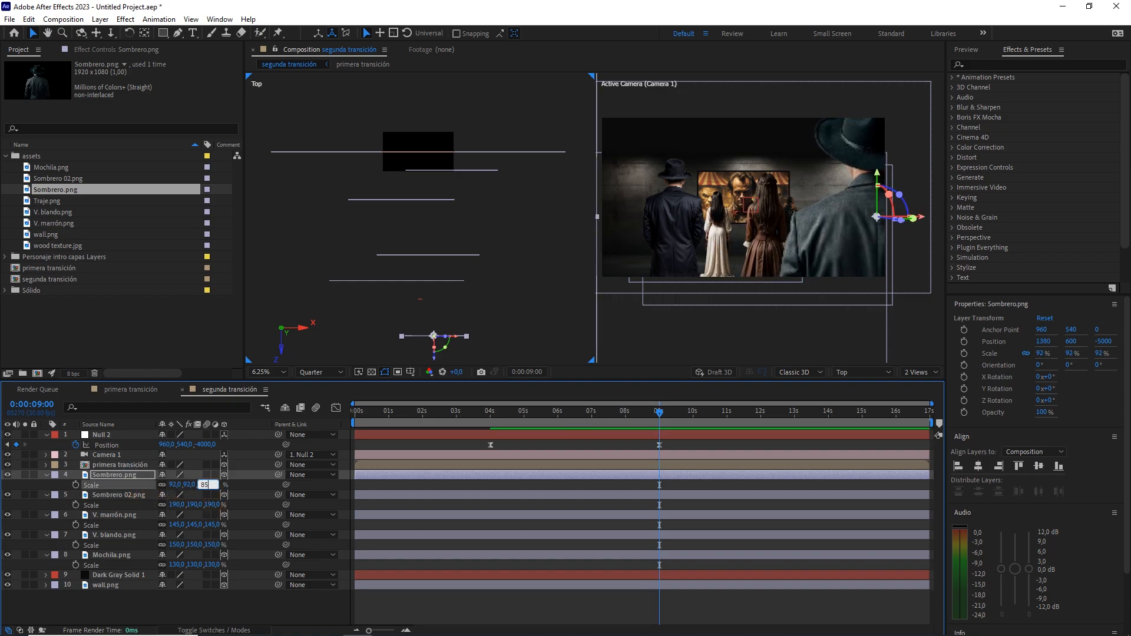
{"action": "key", "text": "Return"}
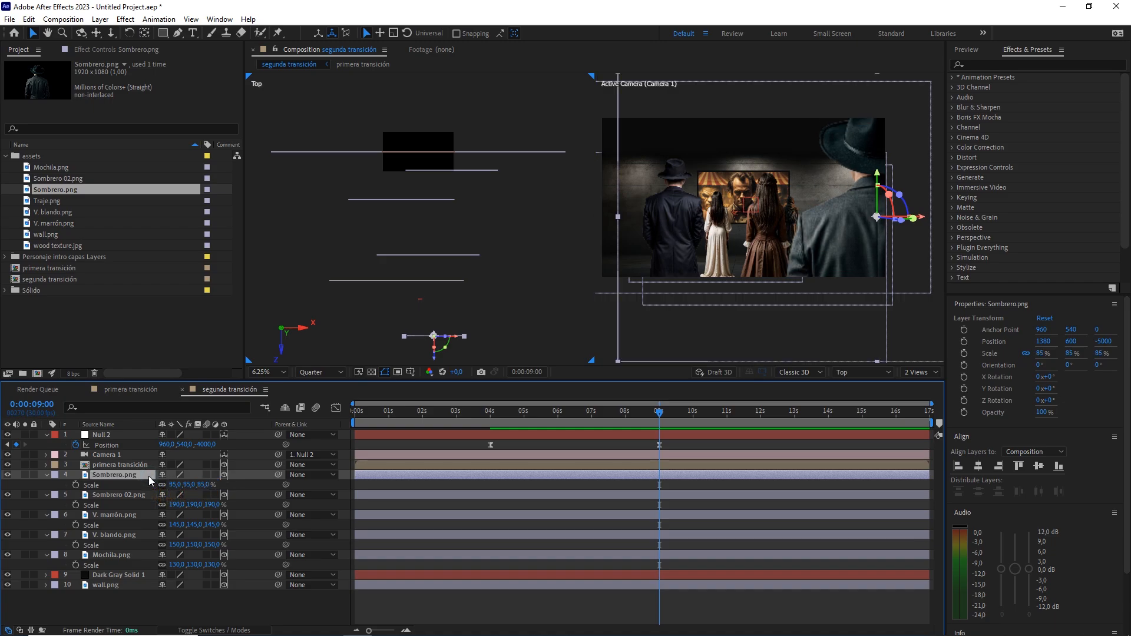
{"action": "mouse_move", "coordinate": [660, 411]}
{"action": "left_mouse_down"}
{"action": "mouse_move", "coordinate": [544, 408]}
{"action": "mouse_move", "coordinate": [653, 409]}
{"action": "left_mouse_up"}
{"action": "left_click_drag", "start_coordinate": [664, 408], "coordinate": [666, 409]}
Add Traje.png as a 3D layer between primera transición and Sombrero.png
{"action": "left_click", "coordinate": [161, 318]}
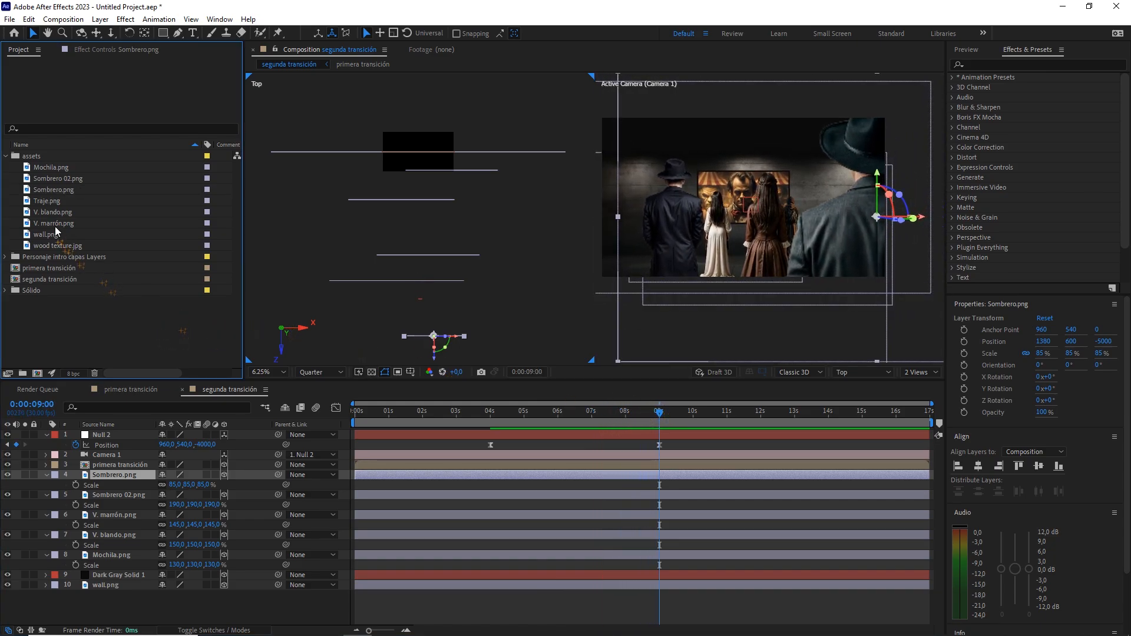
{"action": "left_click", "coordinate": [69, 192]}
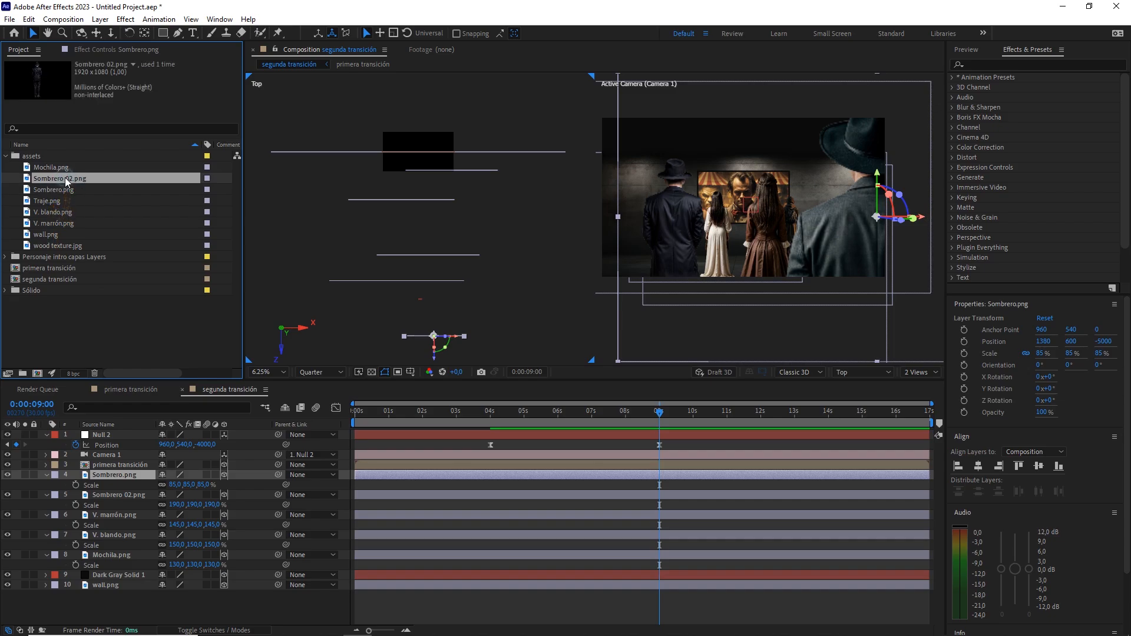
{"action": "left_click", "coordinate": [50, 202]}
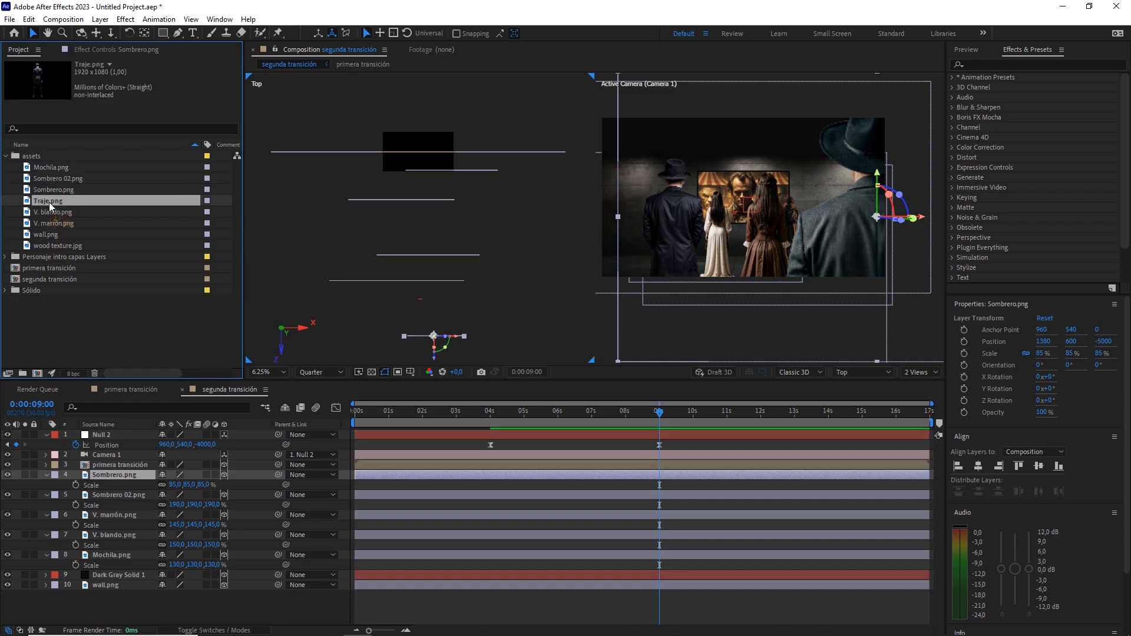
{"action": "left_click_drag", "start_coordinate": [50, 207], "coordinate": [120, 474]}
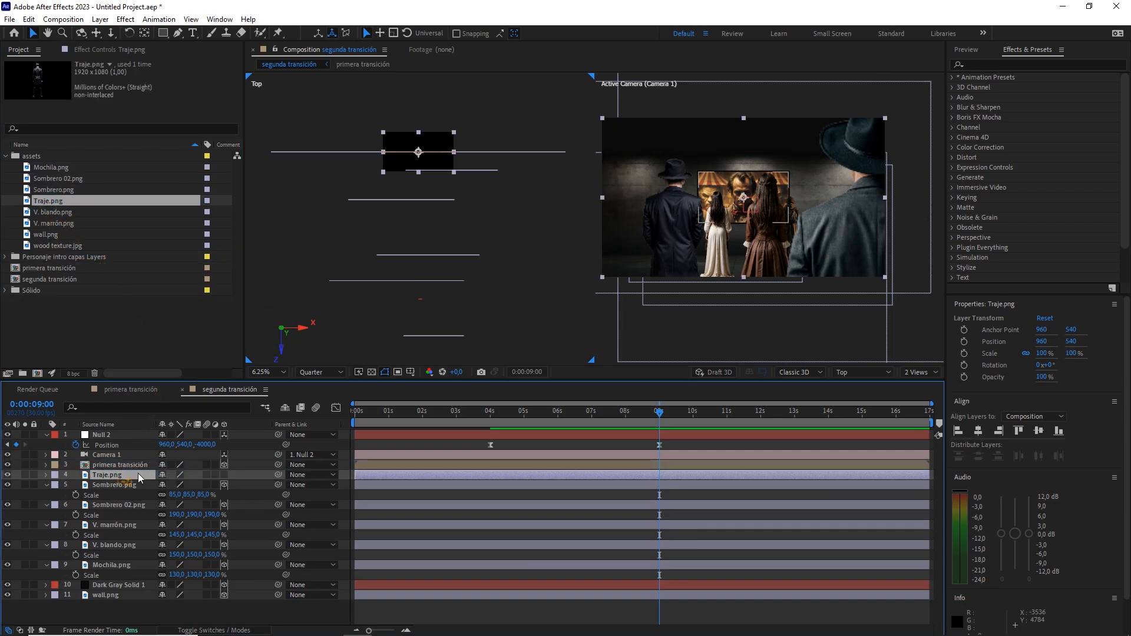
{"action": "left_click", "coordinate": [224, 475]}
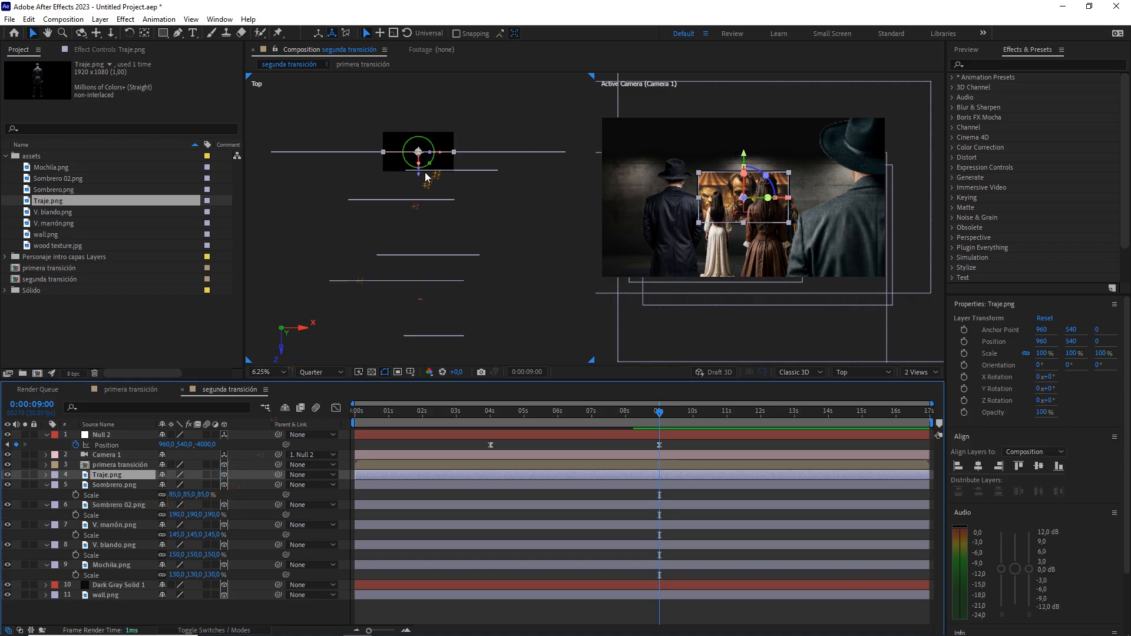
Move Traje.png forward in depth and set its Z position to -5000
{"action": "left_click_drag", "start_coordinate": [414, 193], "coordinate": [409, 331]}
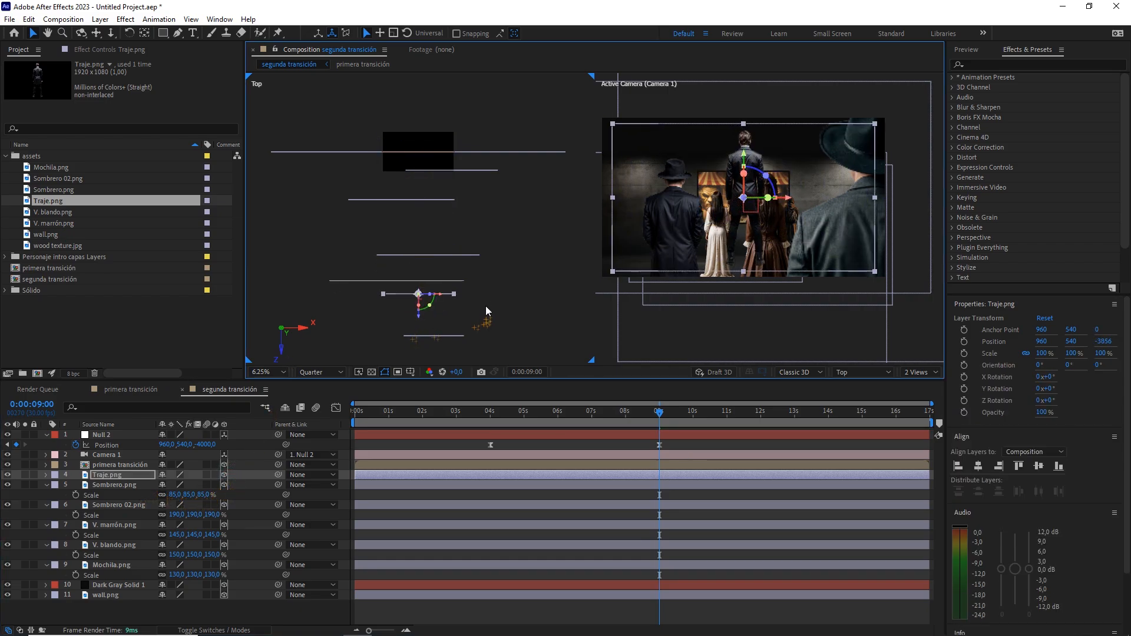
{"action": "left_click_drag", "start_coordinate": [474, 302], "coordinate": [477, 248]}
{"action": "left_click", "coordinate": [144, 476]}
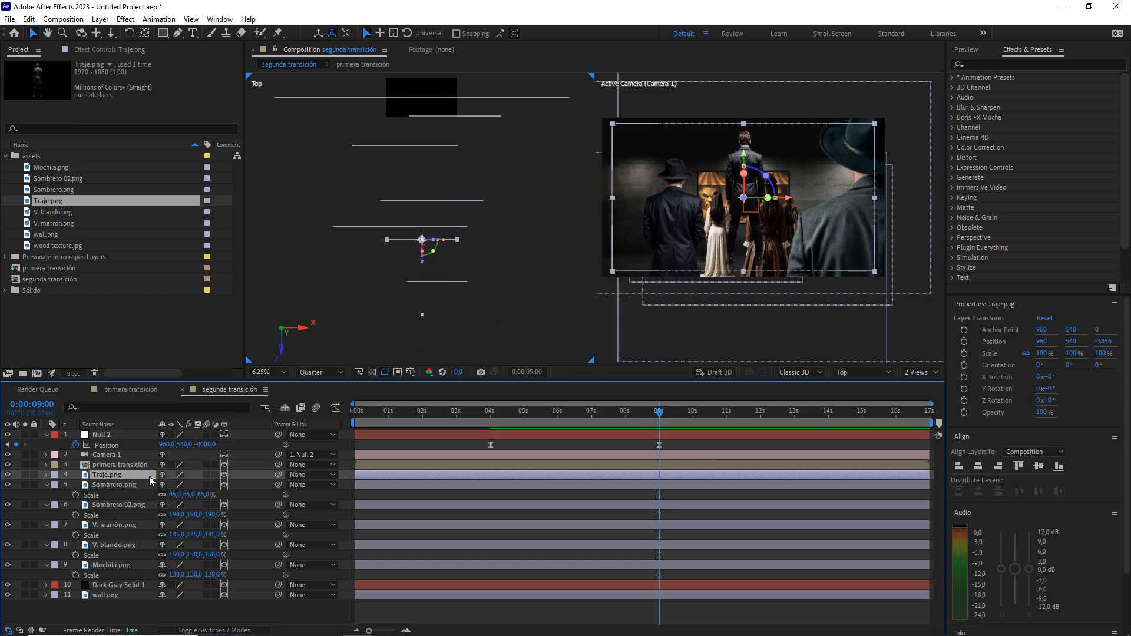
{"action": "key", "text": "p"}
{"action": "left_click", "coordinate": [206, 484]}
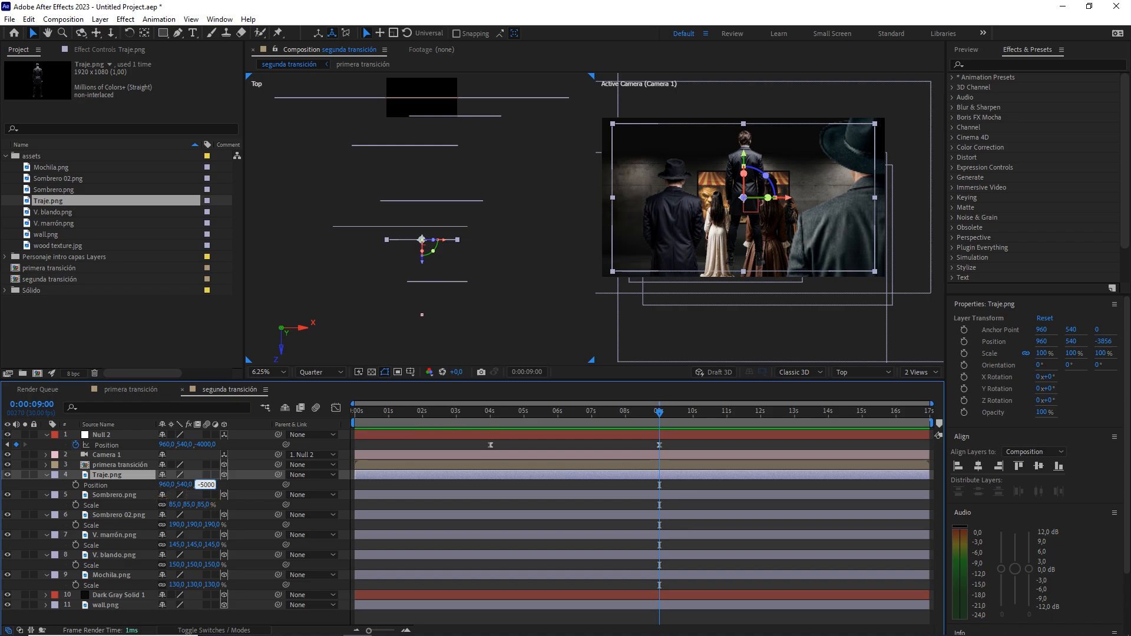
{"action": "type", "text": "-5000"}
{"action": "key", "text": "Return"}
Set Traje.png's position to X 525 and Y 1050
{"action": "left_click_drag", "start_coordinate": [177, 484], "coordinate": [236, 479]}
{"action": "left_click", "coordinate": [186, 484]}
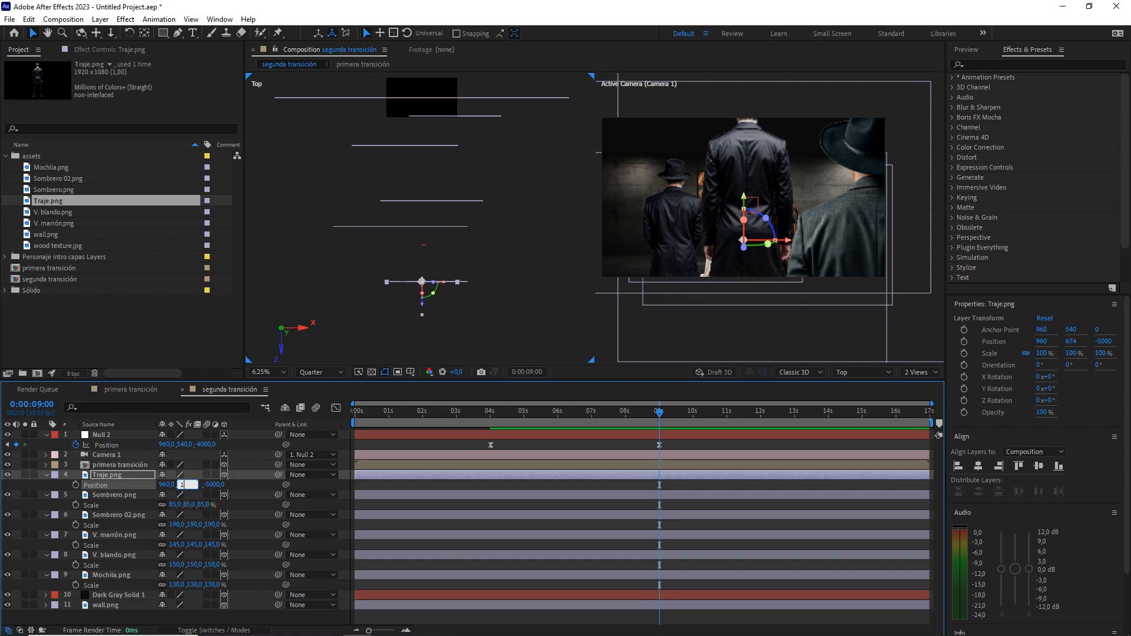
{"action": "type", "text": "1050"}
{"action": "key", "text": "Return"}
{"action": "left_click_drag", "start_coordinate": [167, 484], "coordinate": [77, 487]}
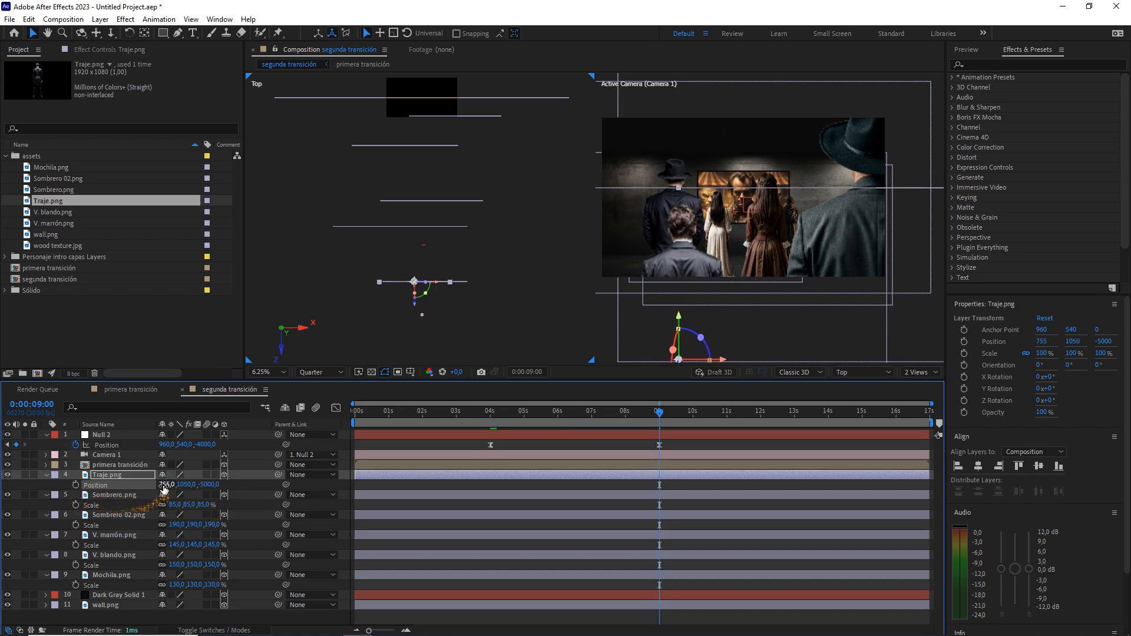
{"action": "left_click_drag", "start_coordinate": [168, 485], "coordinate": [147, 484]}
{"action": "left_click", "coordinate": [171, 484]}
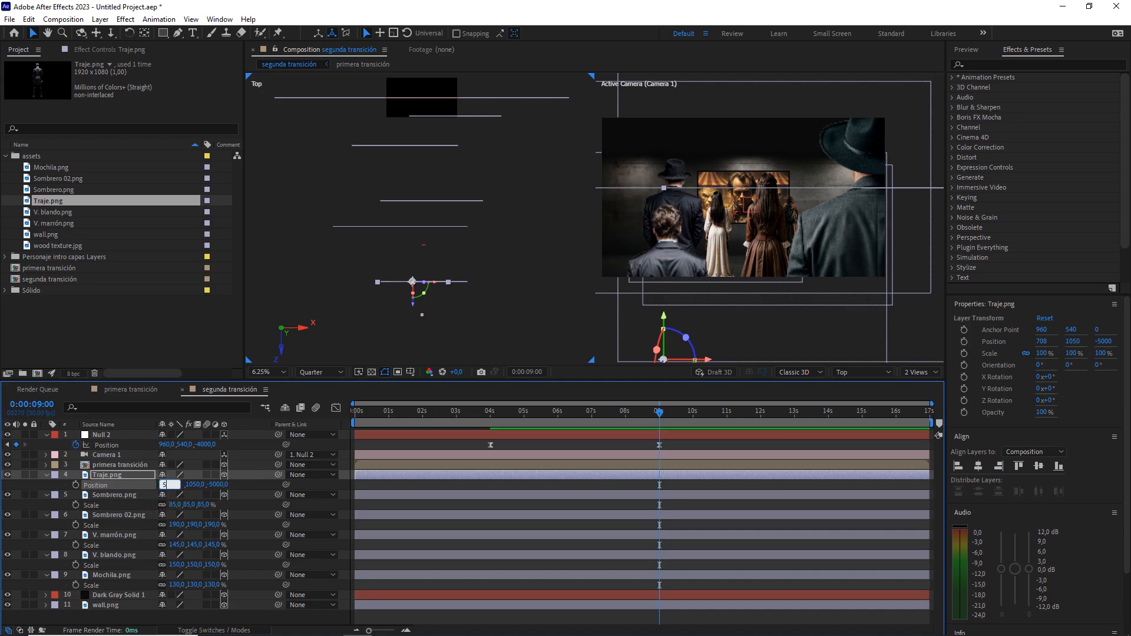
{"action": "type", "text": "525"}
{"action": "key", "text": "Return"}
Scale Traje.png uniformly to 155%
{"action": "key", "text": "s"}
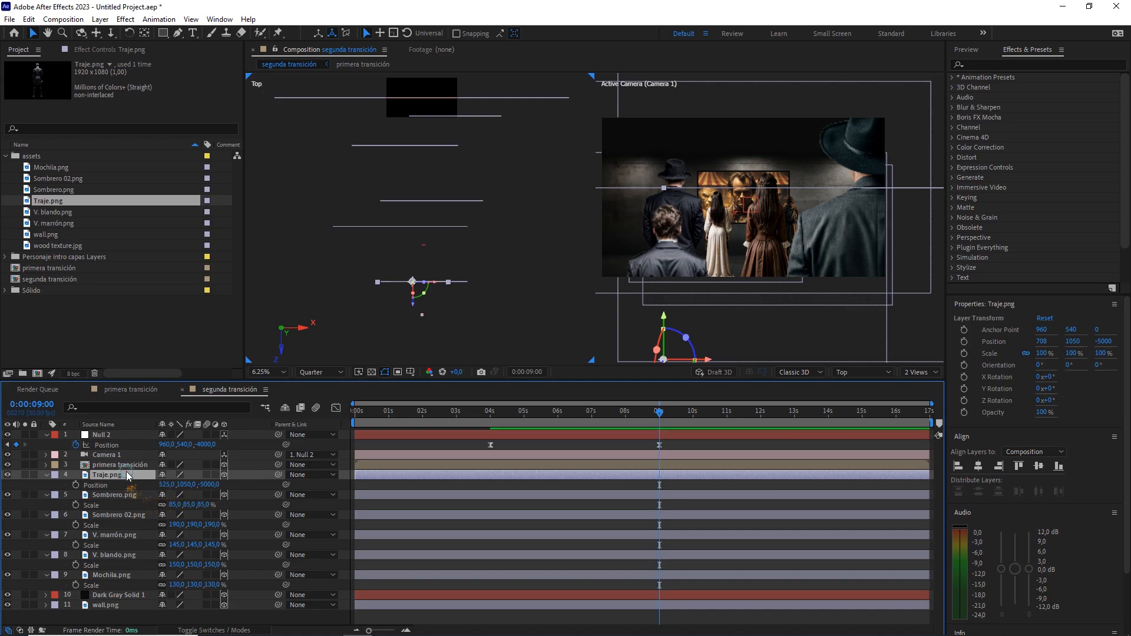
{"action": "left_click", "coordinate": [212, 485]}
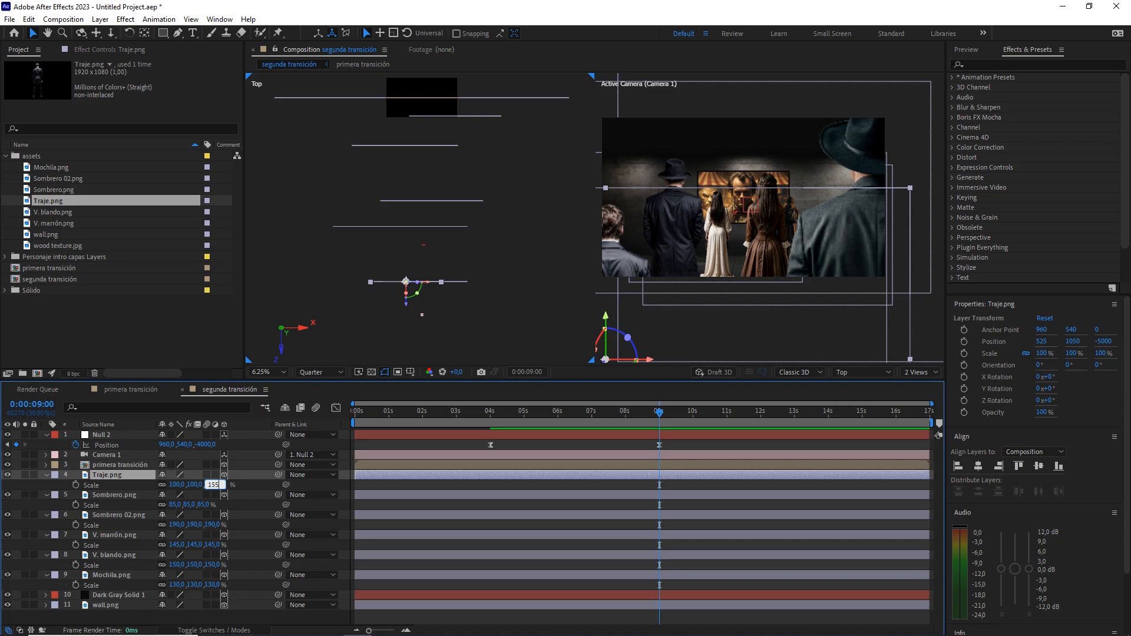
{"action": "key", "text": "Return"}
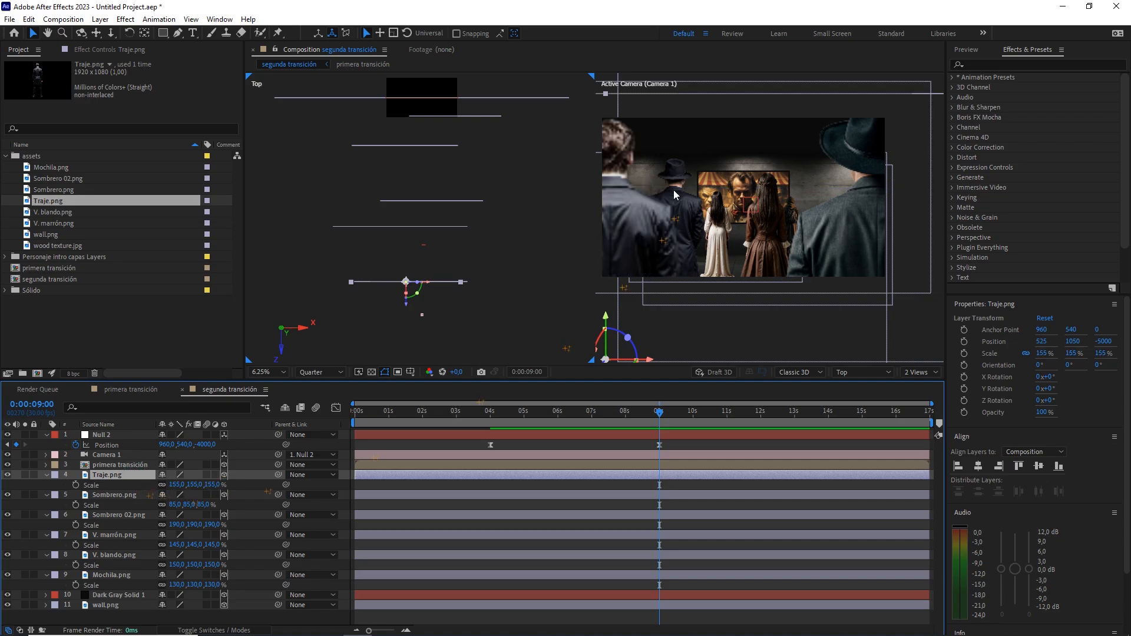
Switch to a single Active Camera view fitted to the viewer and preview the segunda transición animation from the start
{"action": "left_click", "coordinate": [920, 372]}
{"action": "left_click", "coordinate": [928, 383]}
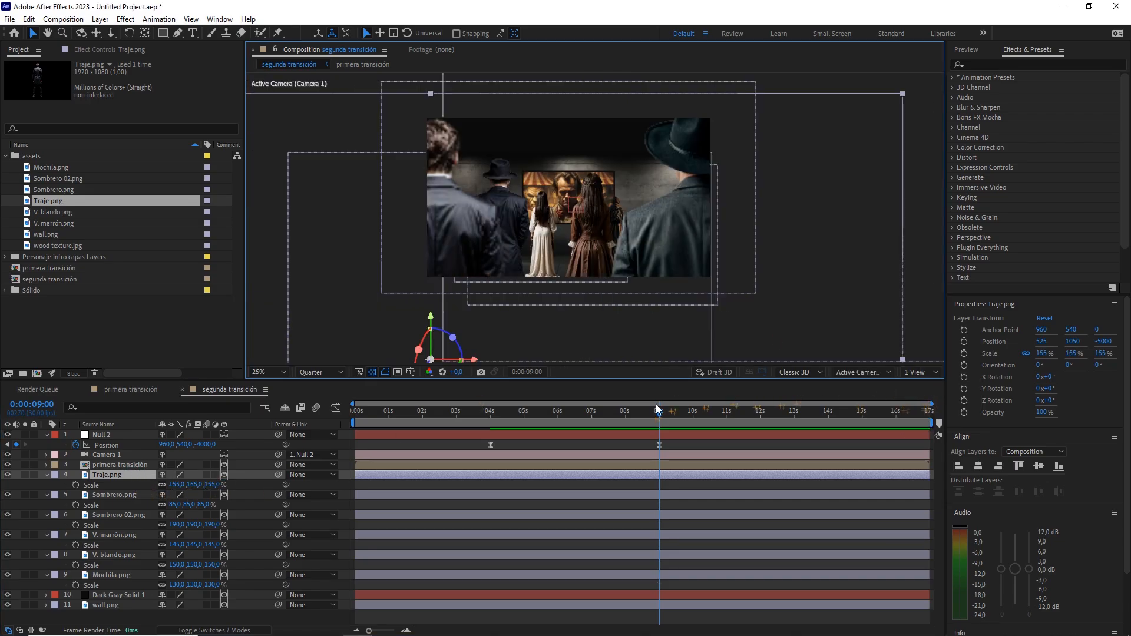
{"action": "left_click_drag", "start_coordinate": [655, 417], "coordinate": [355, 412]}
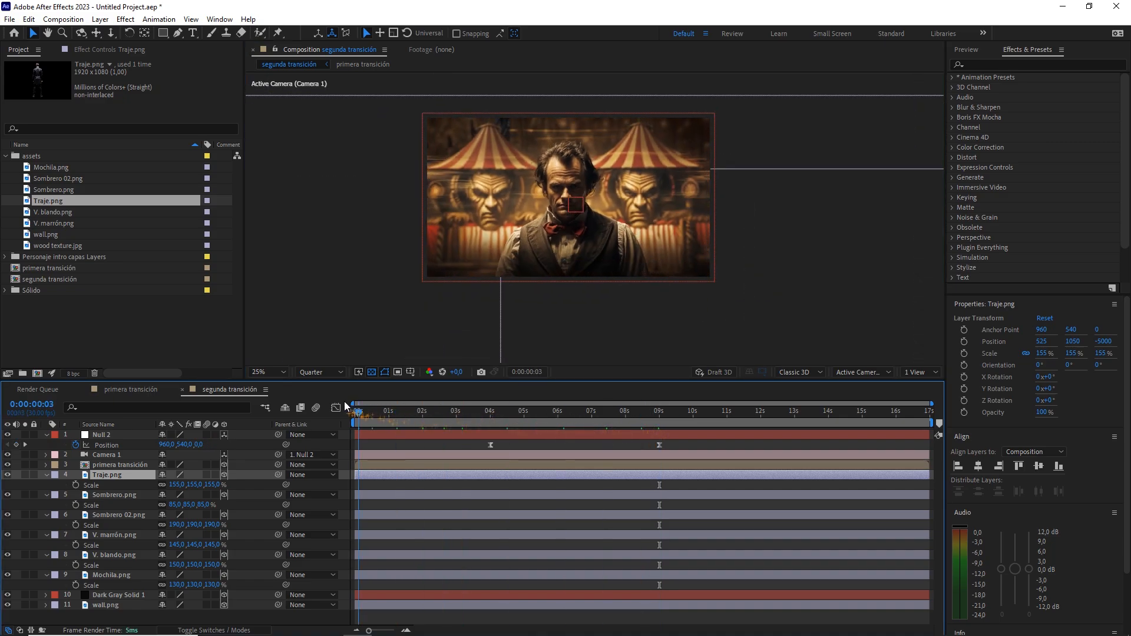
{"action": "left_click", "coordinate": [393, 443]}
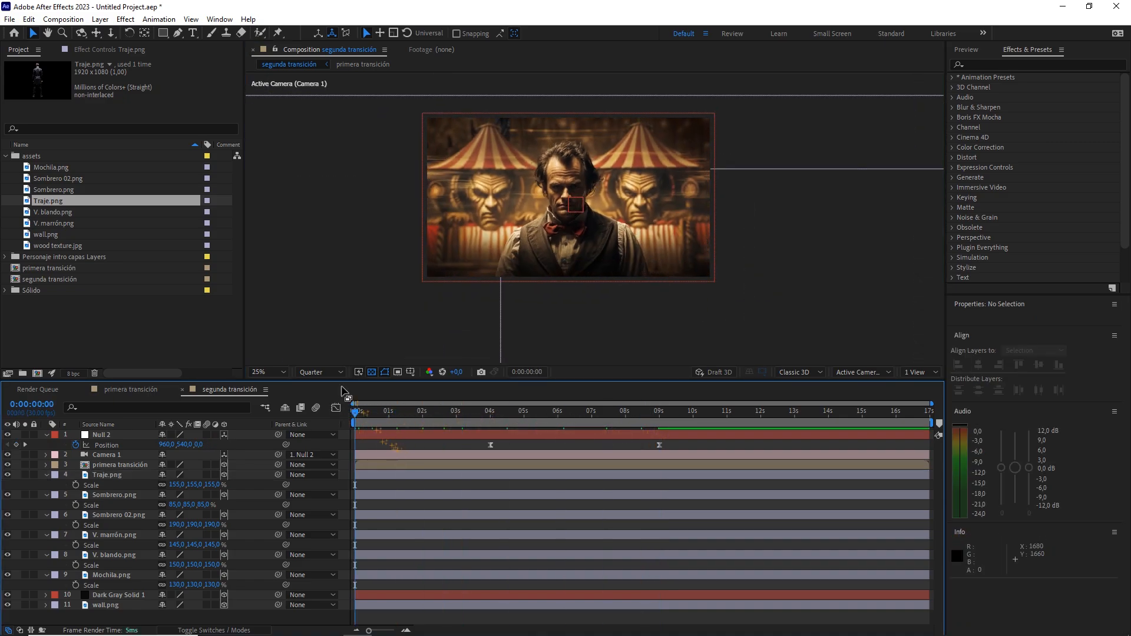
{"action": "key", "text": "shift+slash"}
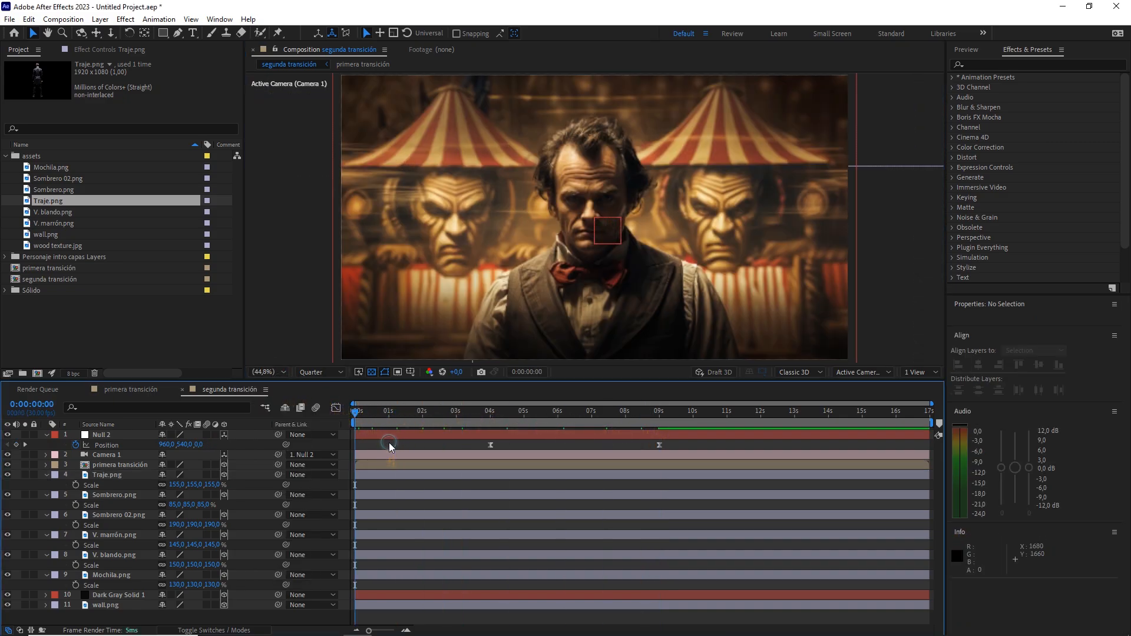
{"action": "key", "text": "space"}
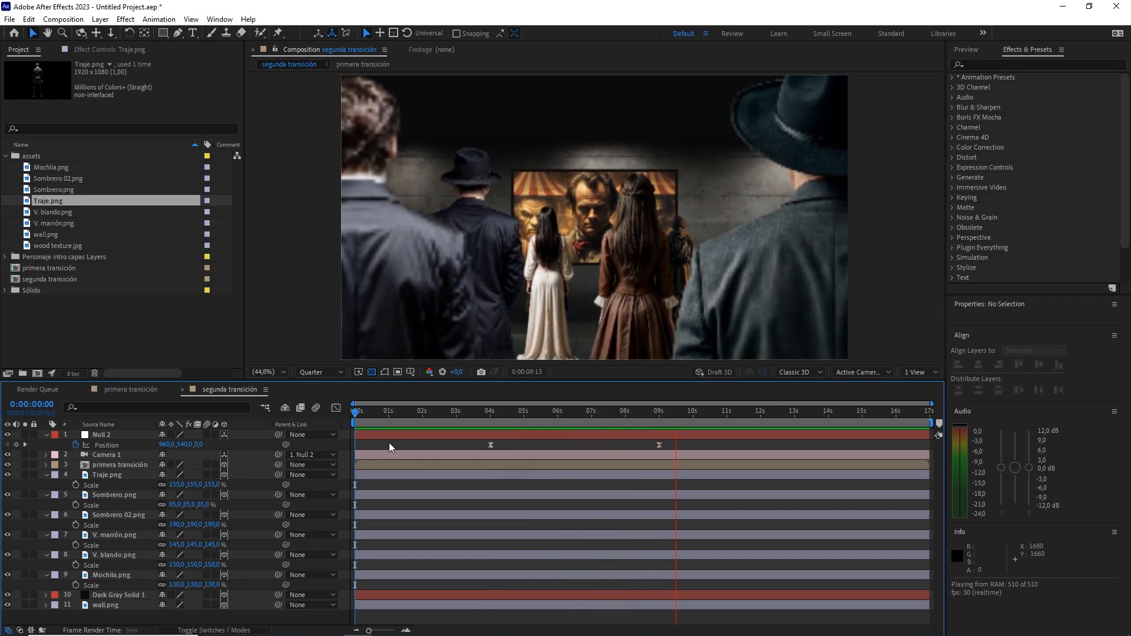
{"action": "key", "text": "space"}
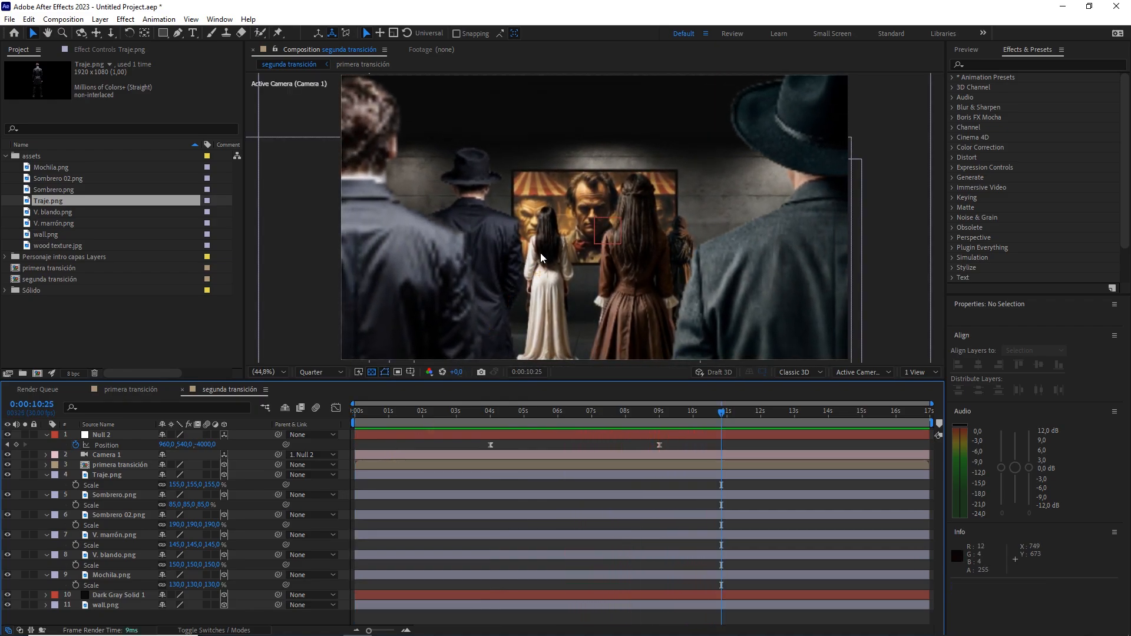
Create a new composition from segunda transición and rename it transición final
{"action": "left_click_drag", "start_coordinate": [698, 416], "coordinate": [670, 415]}
{"action": "left_click", "coordinate": [62, 301]}
{"action": "left_click", "coordinate": [55, 278]}
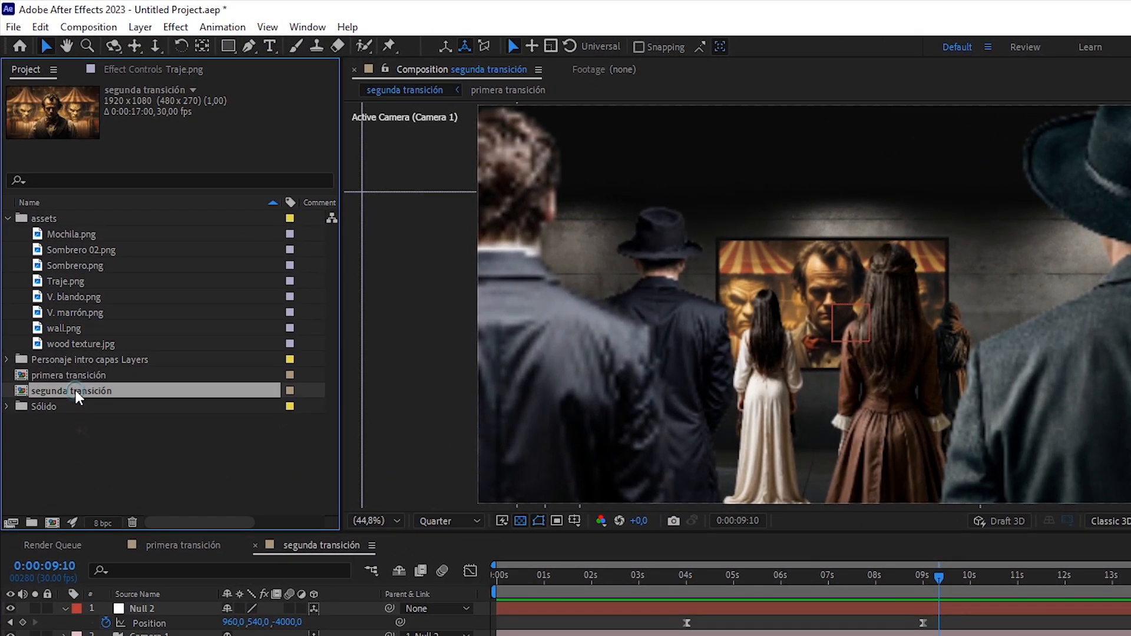
{"action": "left_click_drag", "start_coordinate": [75, 390], "coordinate": [53, 523]}
{"action": "right_click", "coordinate": [83, 406]}
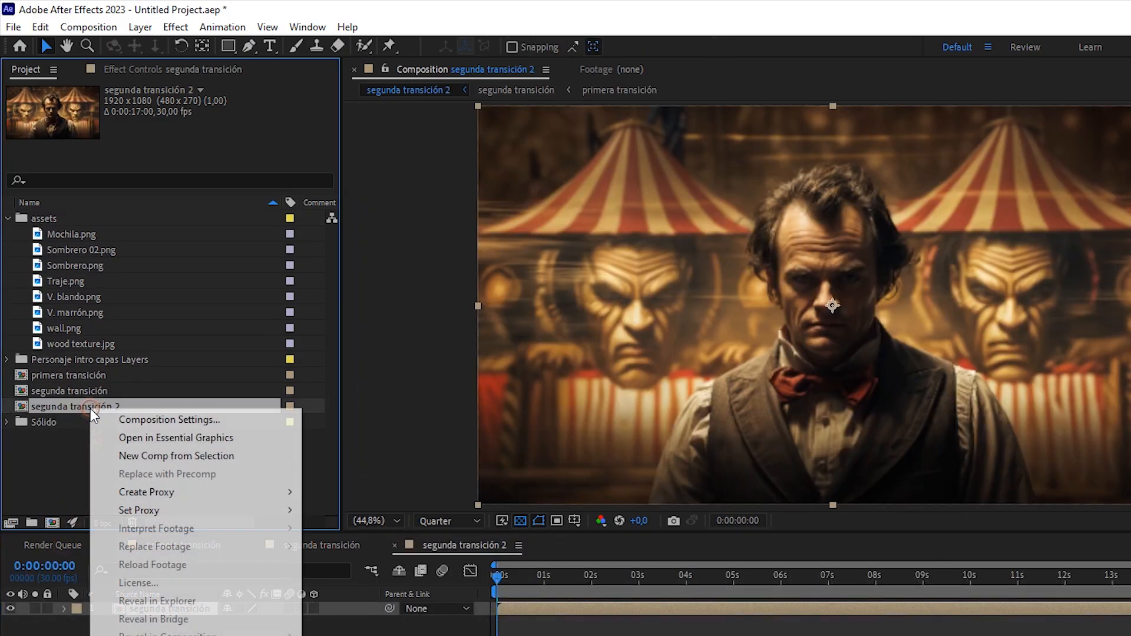
{"action": "key", "text": "Return"}
{"action": "type", "text": "transici"}
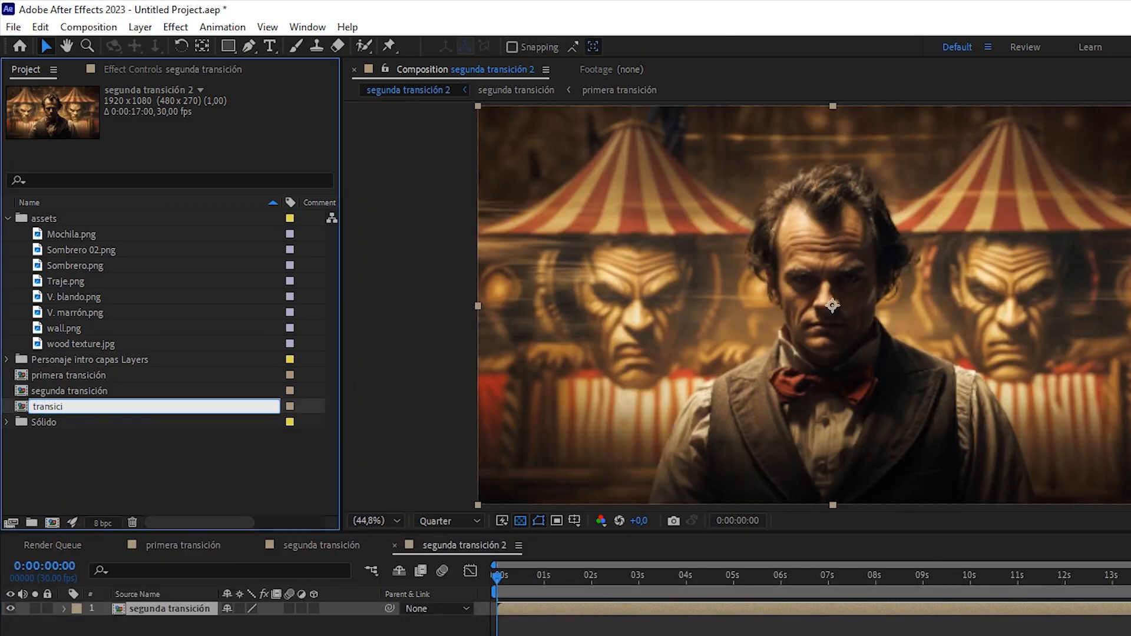
{"action": "type", "text": "ón final"}
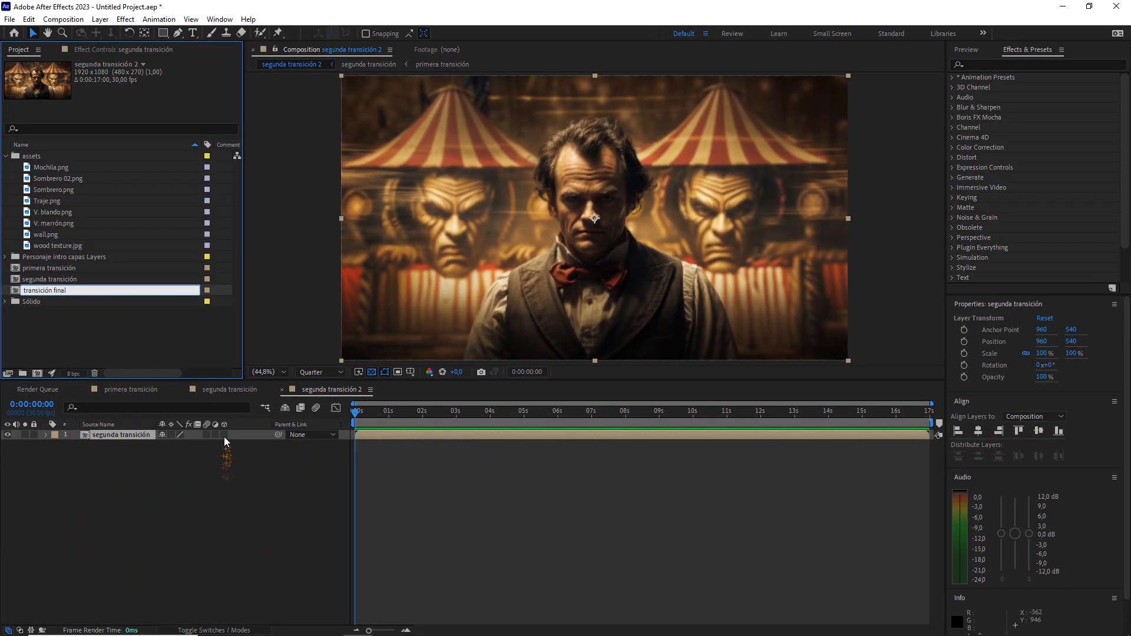
Make the segunda transición layer 3D and add a 35mm one-node camera to transición final
{"action": "left_click", "coordinate": [224, 435]}
{"action": "right_click", "coordinate": [229, 495]}
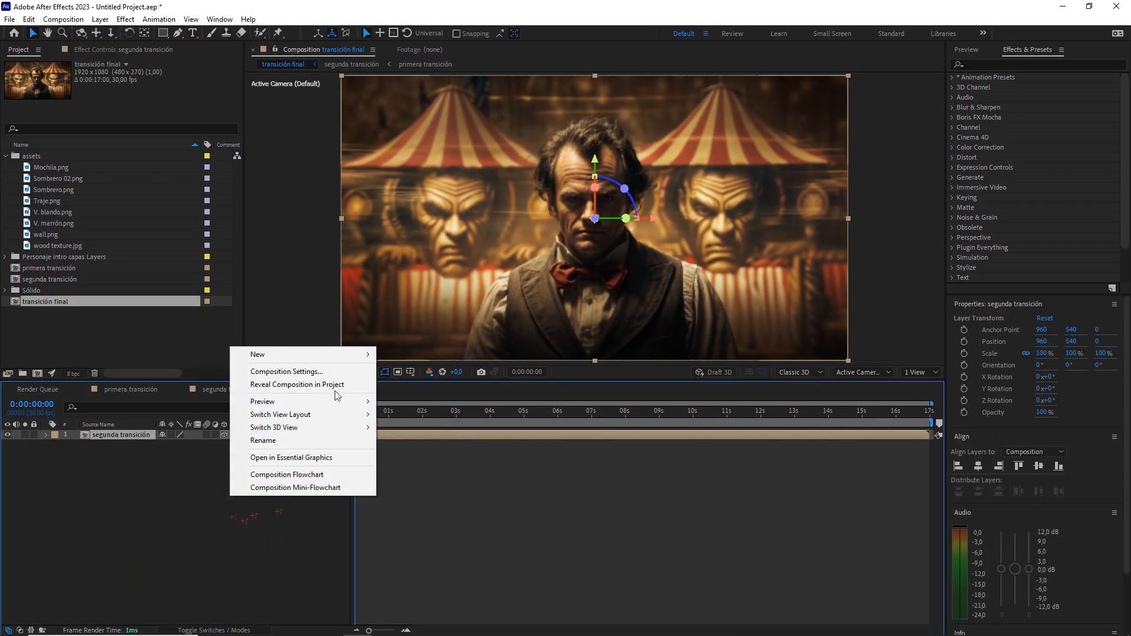
{"action": "mouse_move", "coordinate": [345, 355]}
{"action": "left_click", "coordinate": [415, 408]}
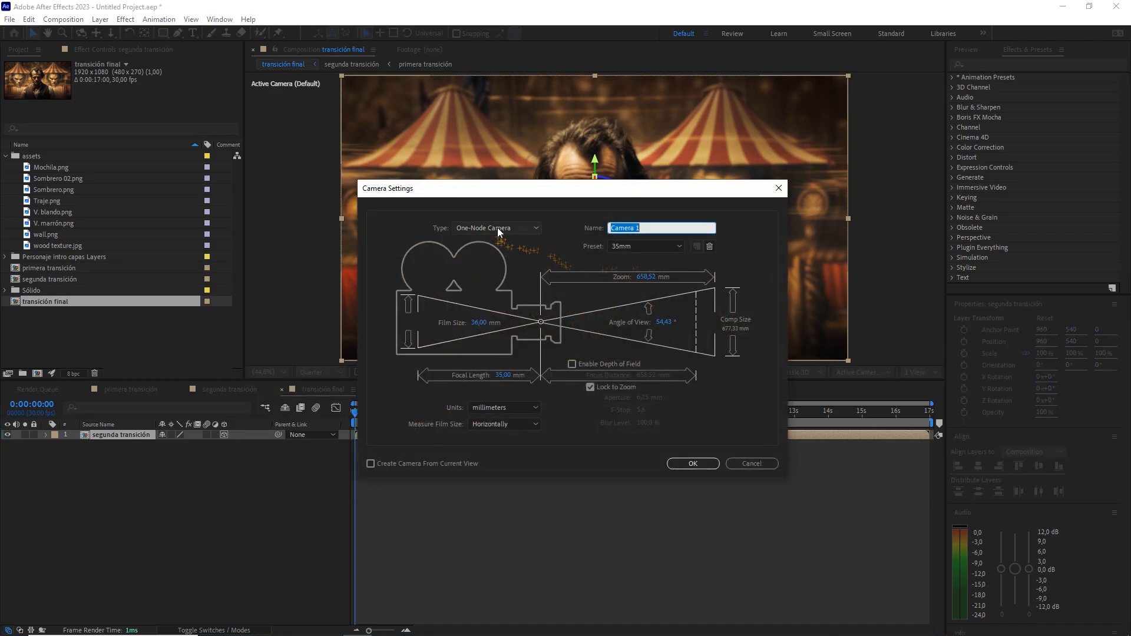
{"action": "left_click", "coordinate": [692, 464]}
Add a null object as a 3D layer and parent Camera 1 to it
{"action": "right_click", "coordinate": [187, 500]}
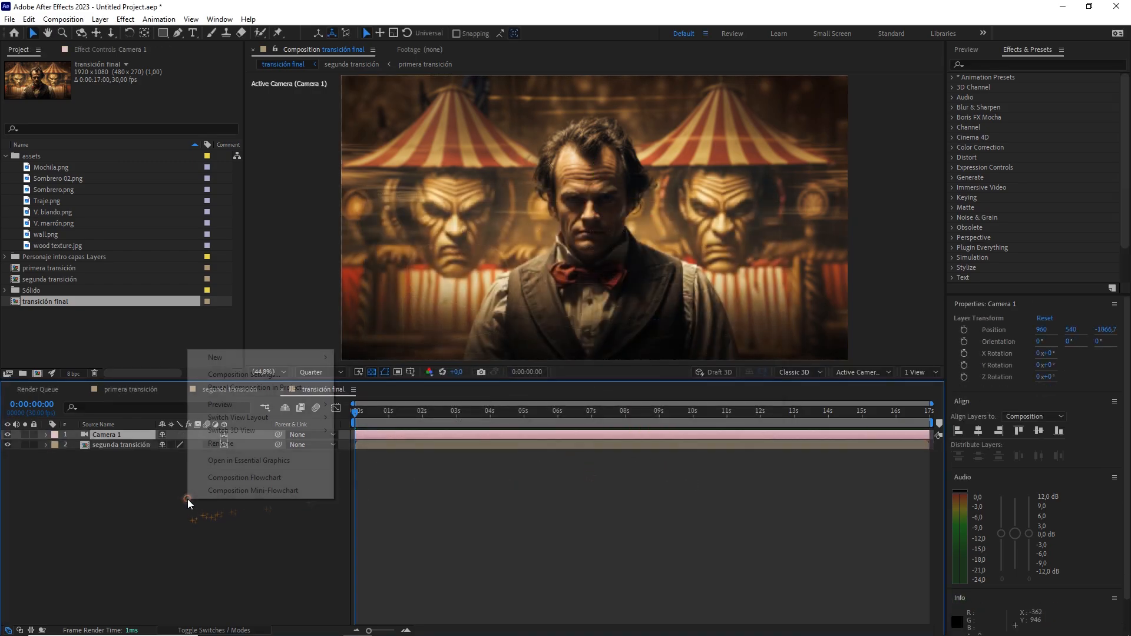
{"action": "mouse_move", "coordinate": [300, 361]}
{"action": "left_click", "coordinate": [383, 425]}
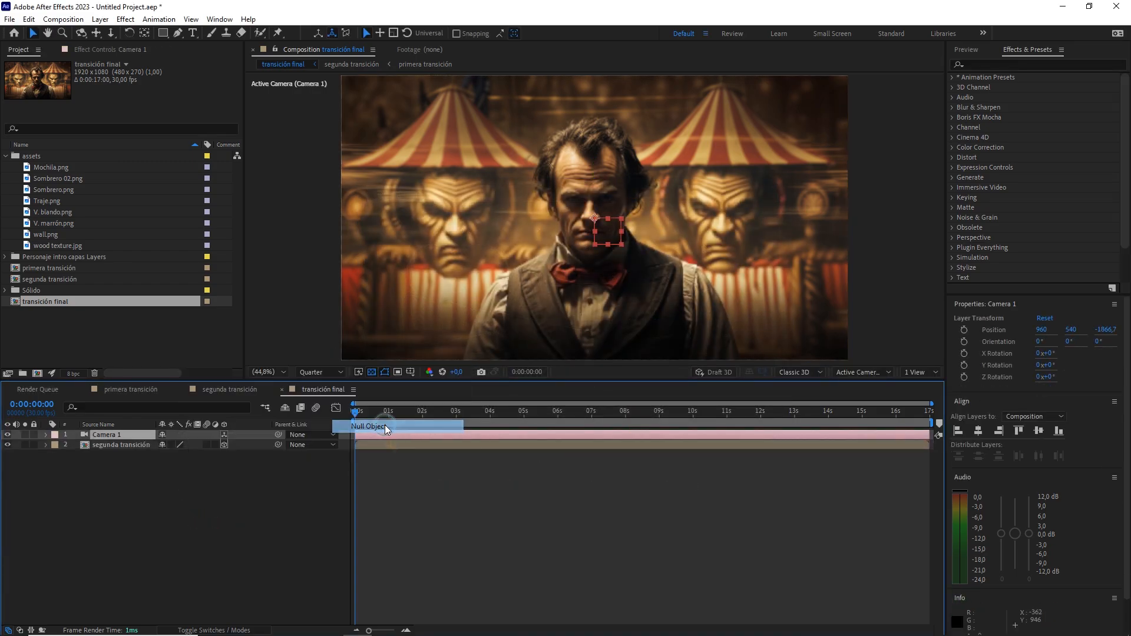
{"action": "left_click", "coordinate": [223, 434]}
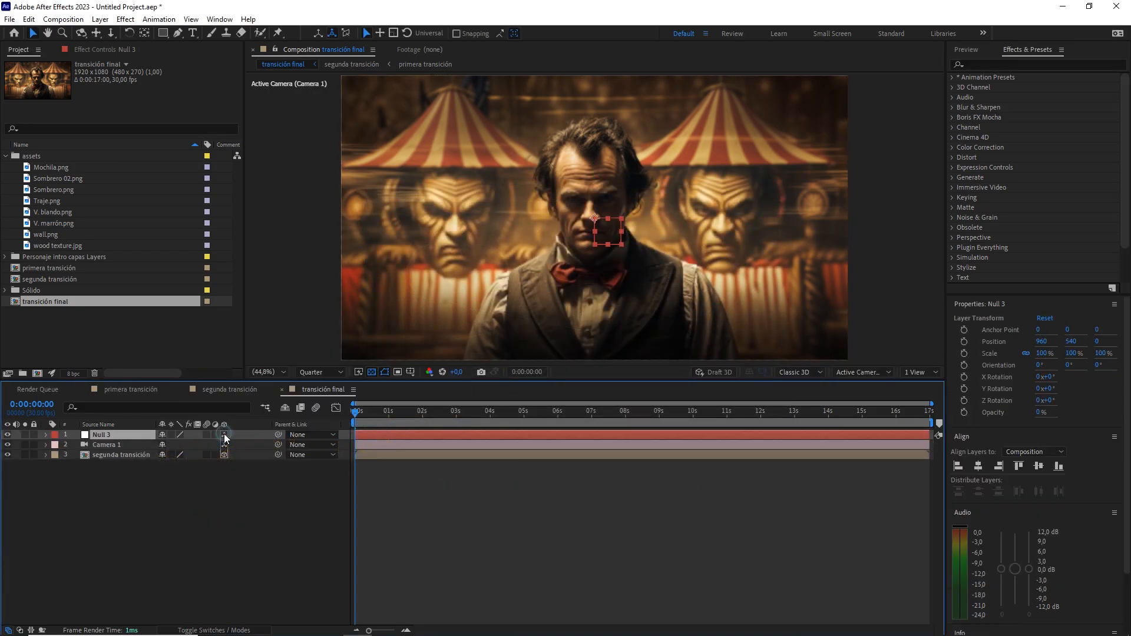
{"action": "left_click", "coordinate": [118, 447]}
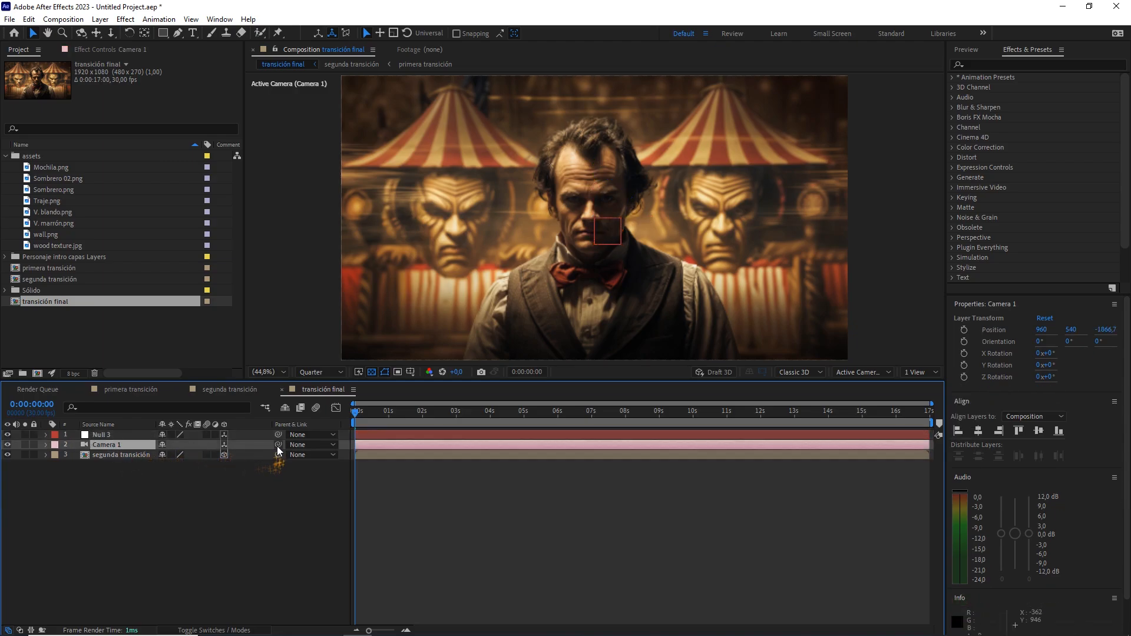
{"action": "left_click_drag", "start_coordinate": [277, 445], "coordinate": [128, 433]}
Reveal the position and rotation properties of Null 3 together in the timeline
{"action": "left_click", "coordinate": [128, 432]}
{"action": "key", "text": "p"}
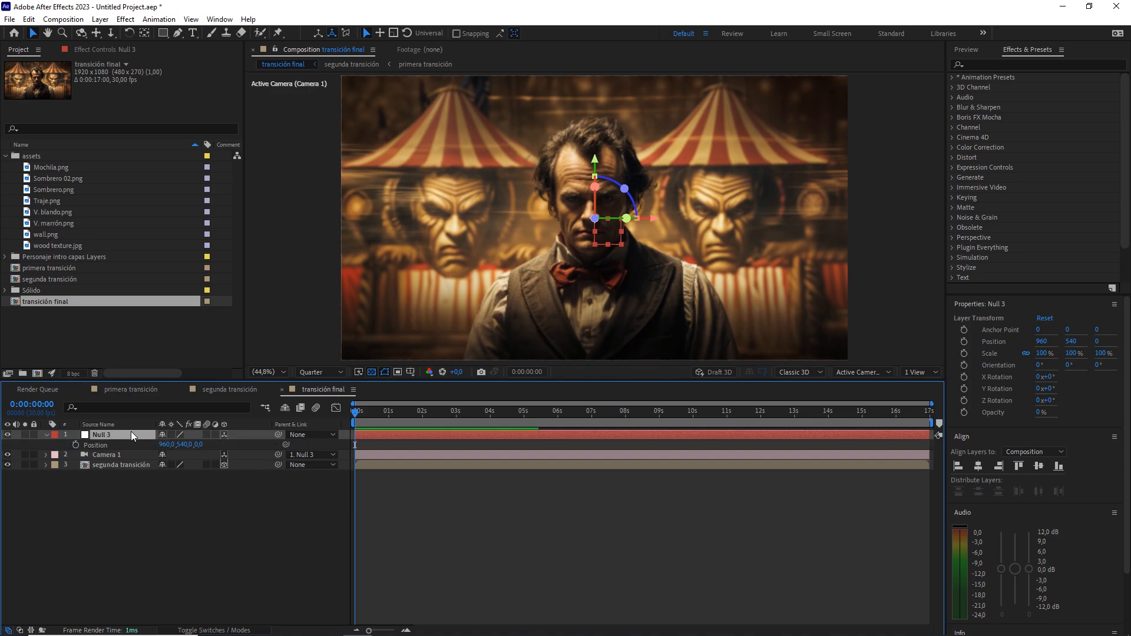
{"action": "key", "text": "shift+r"}
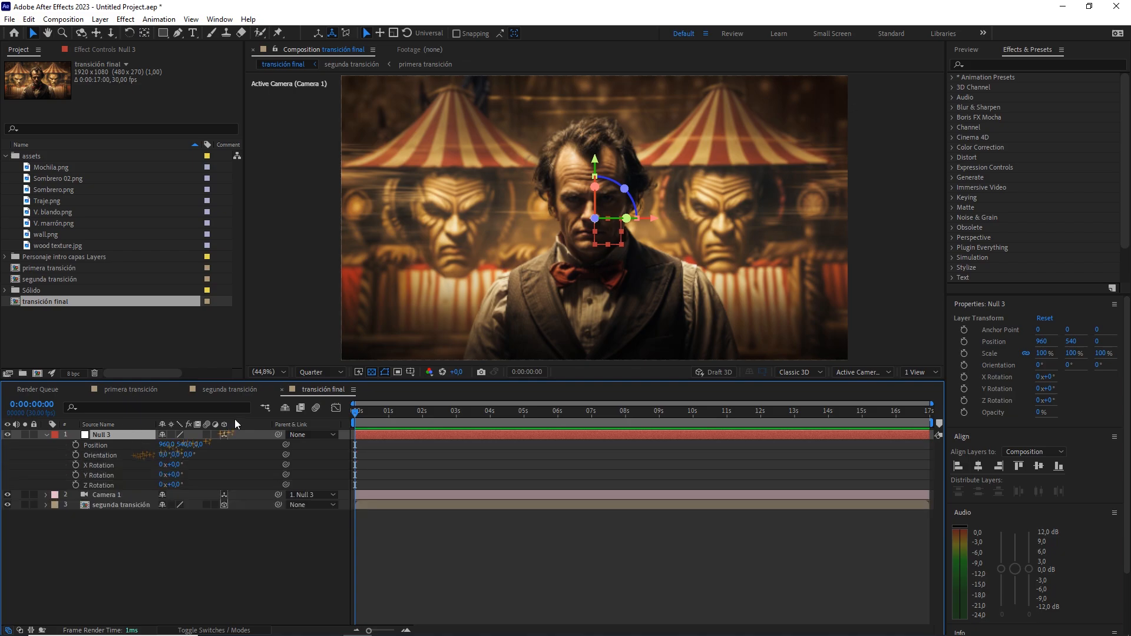
Place the current time at 0:00:09:00, on Null 2's last Position keyframe in segunda transición, and return to the transición final composition
{"action": "left_click", "coordinate": [229, 389]}
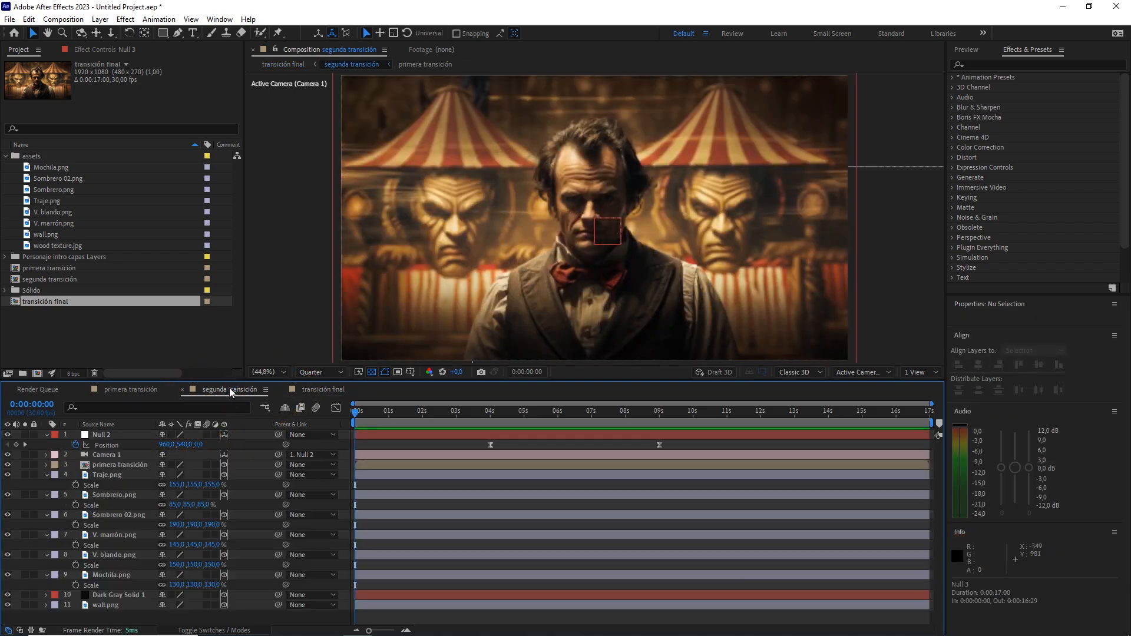
{"action": "left_click", "coordinate": [432, 412]}
{"action": "left_click_drag", "start_coordinate": [457, 416], "coordinate": [658, 443]}
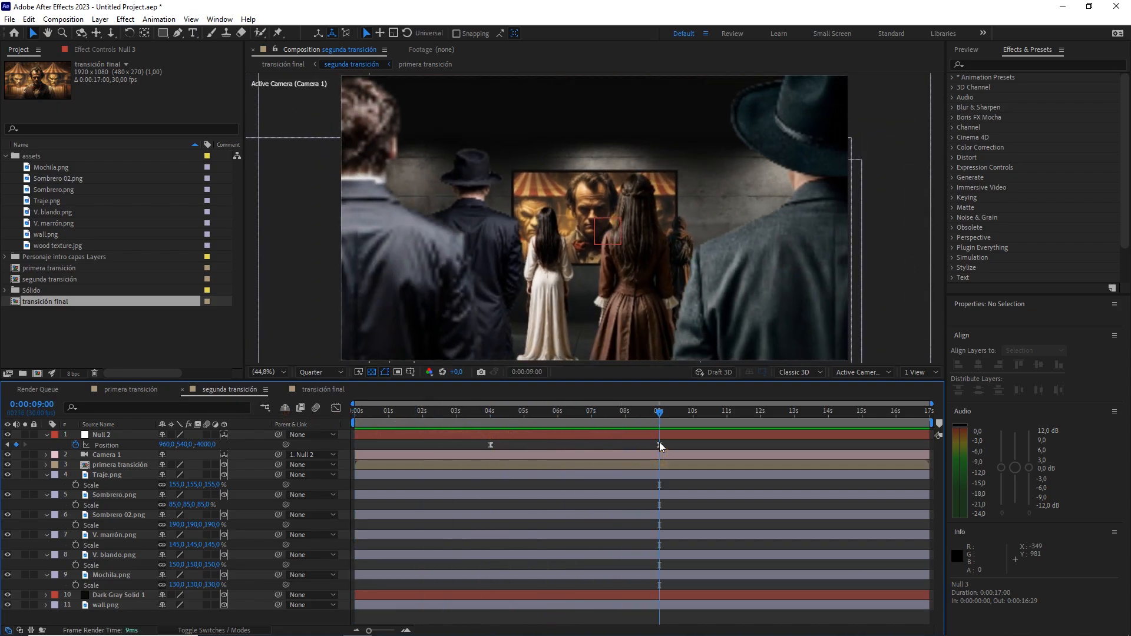
{"action": "left_click", "coordinate": [333, 390]}
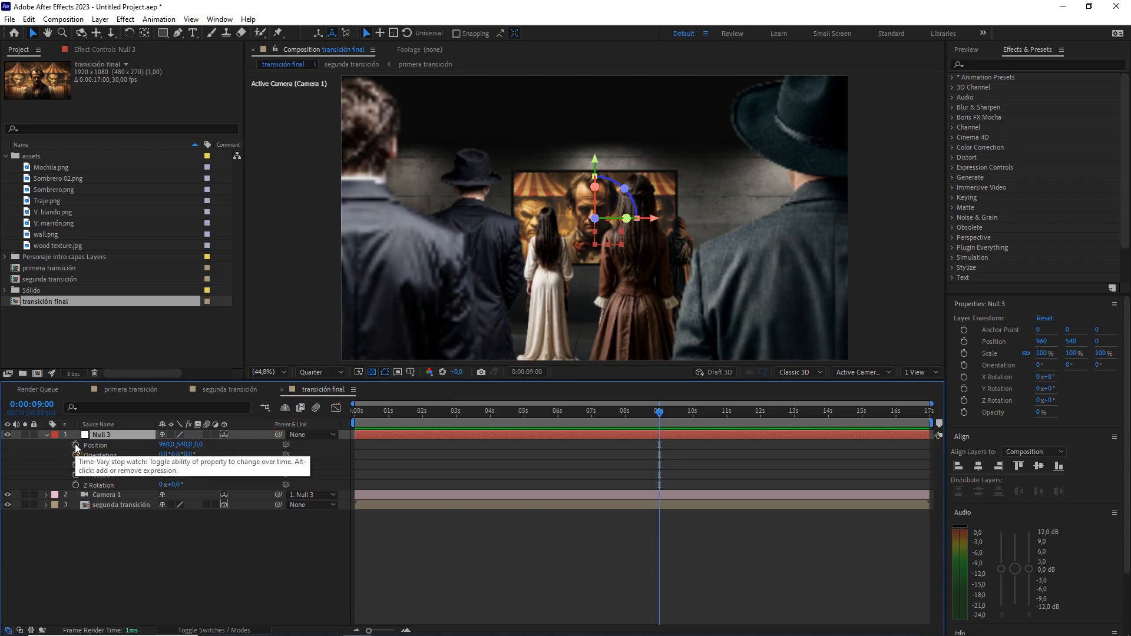
Add Position and X Rotation keyframes to Null 3 at 0:00:09:00 and show only its animated properties
{"action": "left_click", "coordinate": [75, 445]}
{"action": "left_click", "coordinate": [75, 465]}
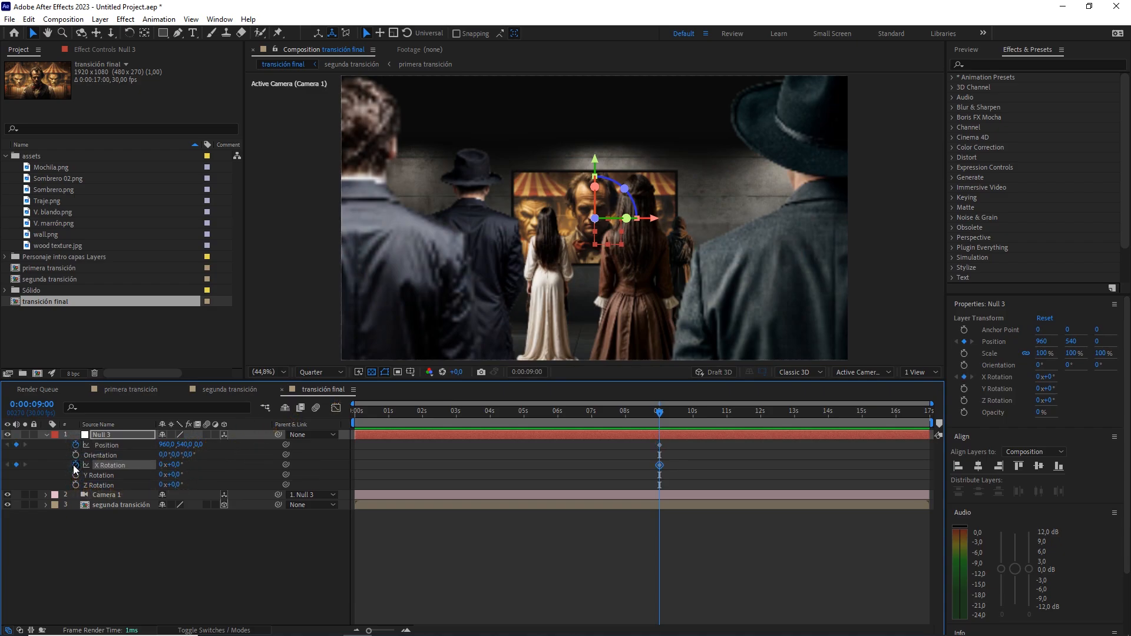
{"action": "key", "text": "u"}
{"action": "key", "text": "u"}
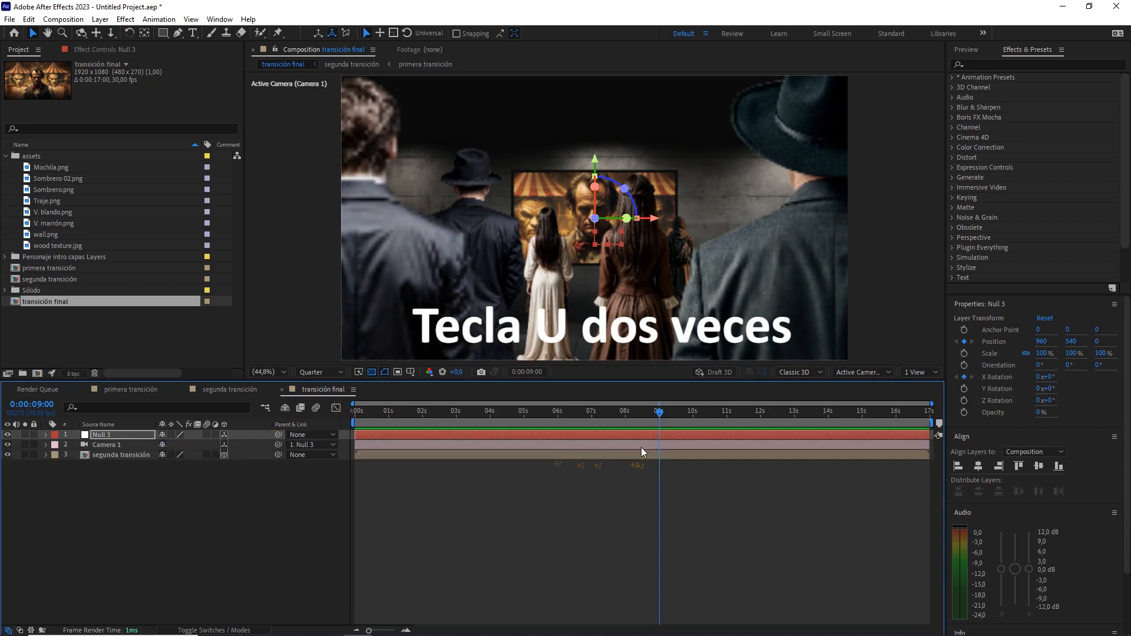
{"action": "left_click_drag", "start_coordinate": [676, 440], "coordinate": [650, 461]}
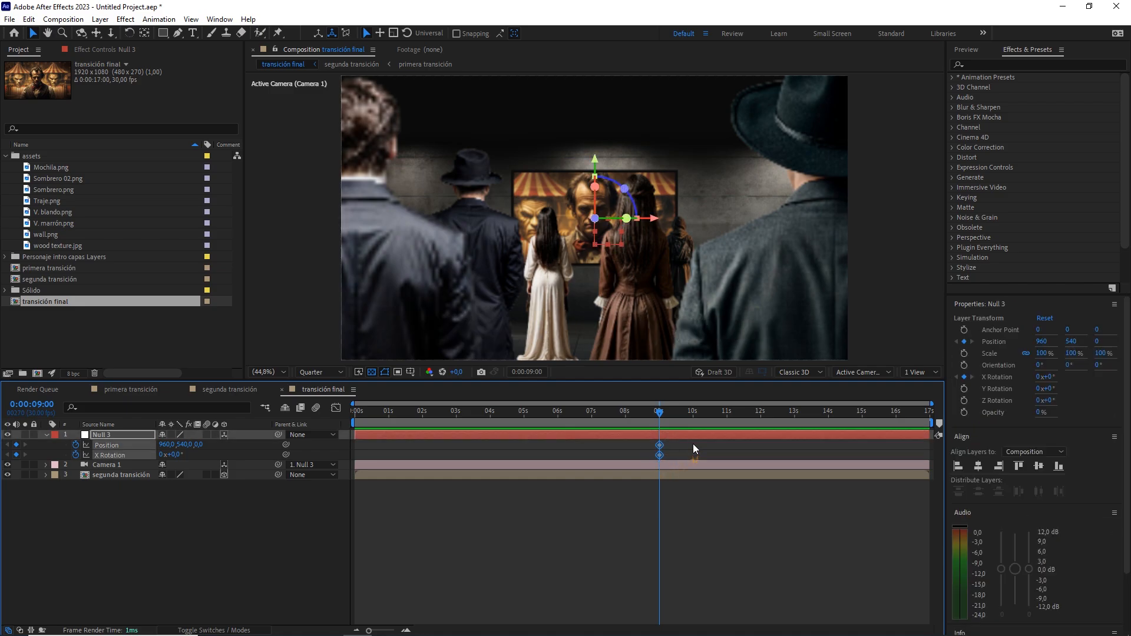
Keyframe Null 3's X Rotation at 30° at 0:00:13:00
{"action": "left_click_drag", "start_coordinate": [666, 417], "coordinate": [794, 428]}
{"action": "left_click", "coordinate": [512, 449]}
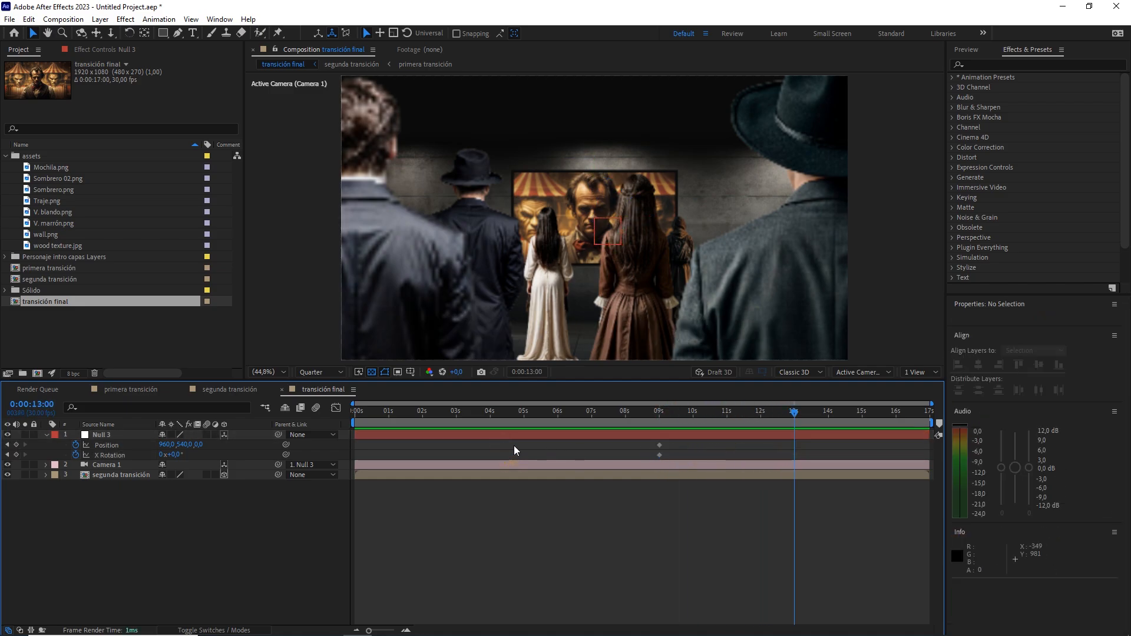
{"action": "left_click_drag", "start_coordinate": [175, 454], "coordinate": [187, 452]}
{"action": "left_click", "coordinate": [176, 454]}
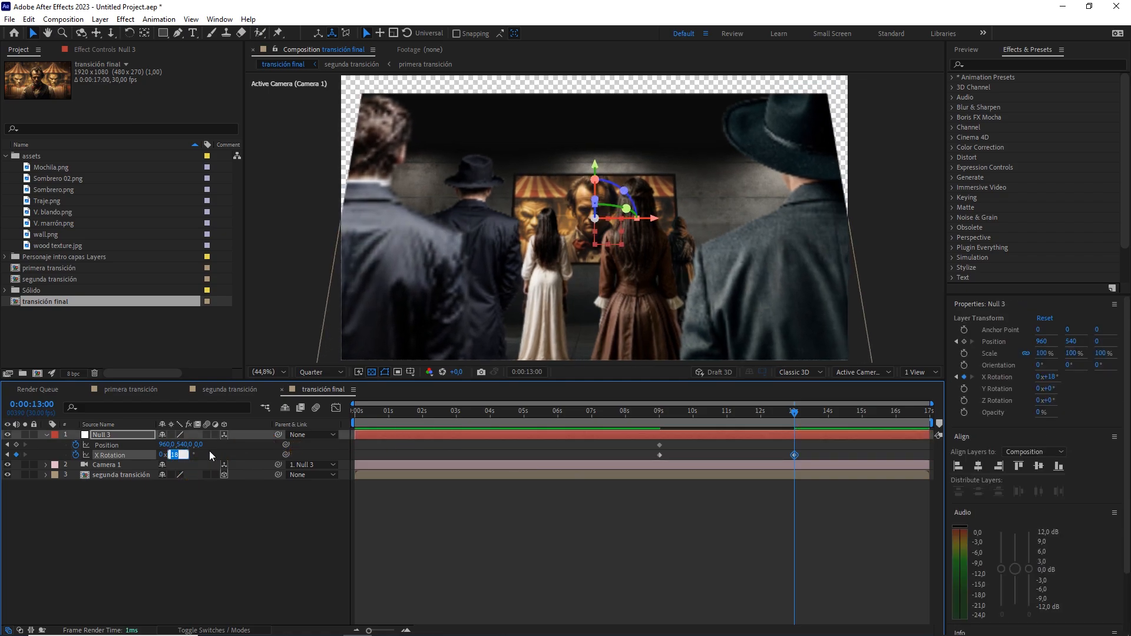
{"action": "type", "text": "30"}
{"action": "left_click", "coordinate": [248, 451]}
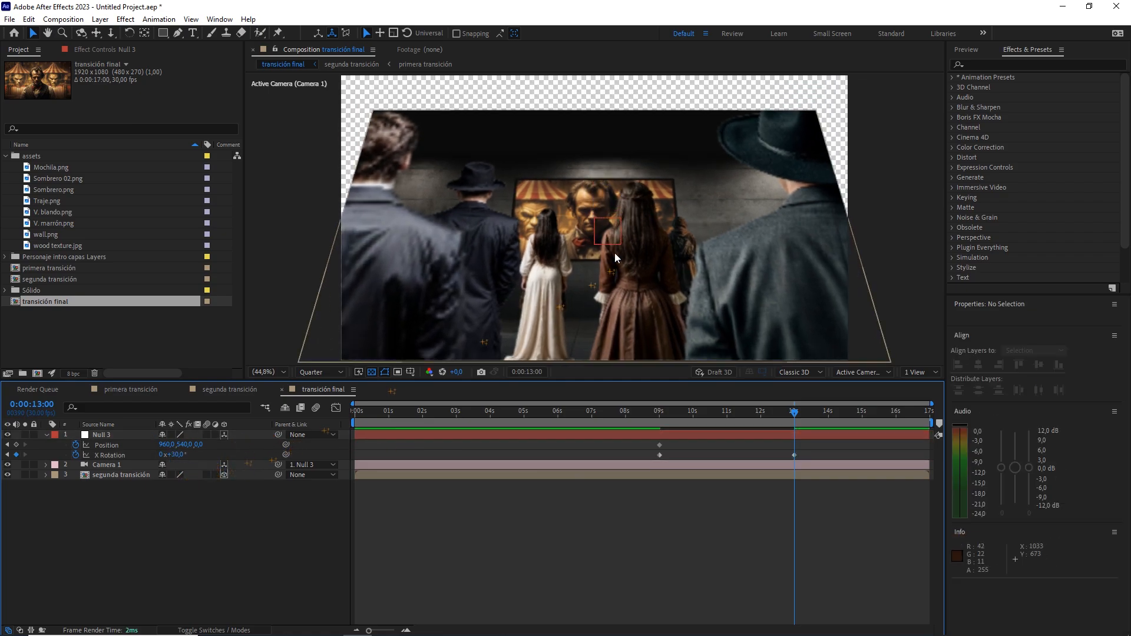
Keyframe Null 3's Position at 0:00:13:00 with Y set to 2160 and Z set to -3000
{"action": "scroll", "coordinate": [612, 254], "scroll_direction": "down", "scroll_amount": 2}
{"action": "mouse_move", "coordinate": [203, 446]}
{"action": "left_mouse_down"}
{"action": "mouse_move", "coordinate": [177, 446]}
{"action": "mouse_move", "coordinate": [206, 447]}
{"action": "left_mouse_up"}
{"action": "left_click", "coordinate": [206, 446]}
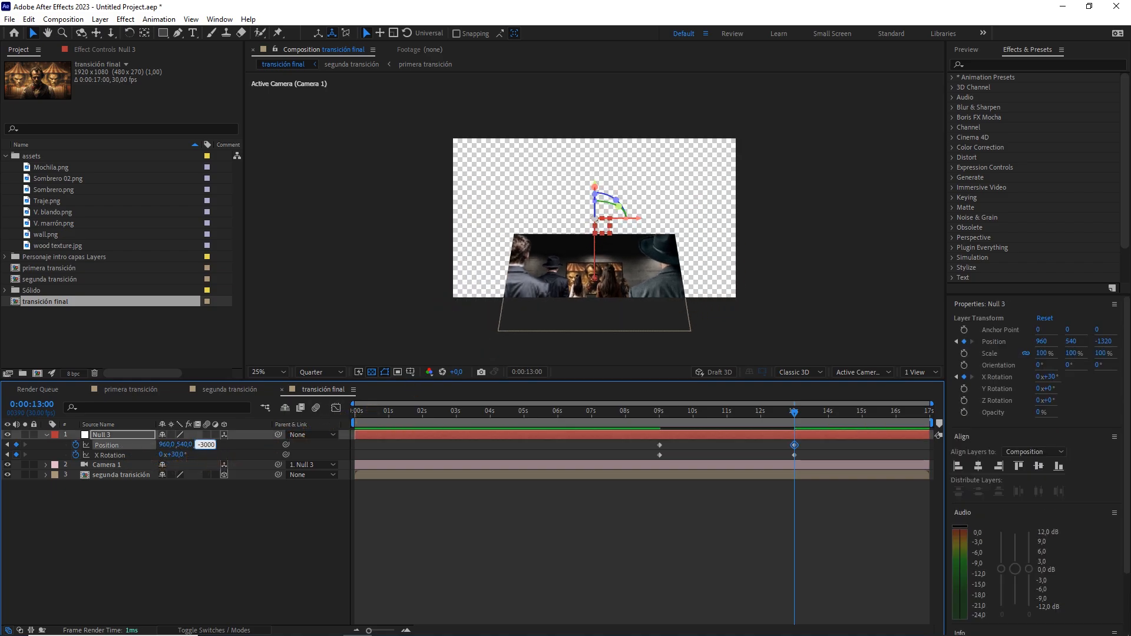
{"action": "left_click", "coordinate": [241, 449]}
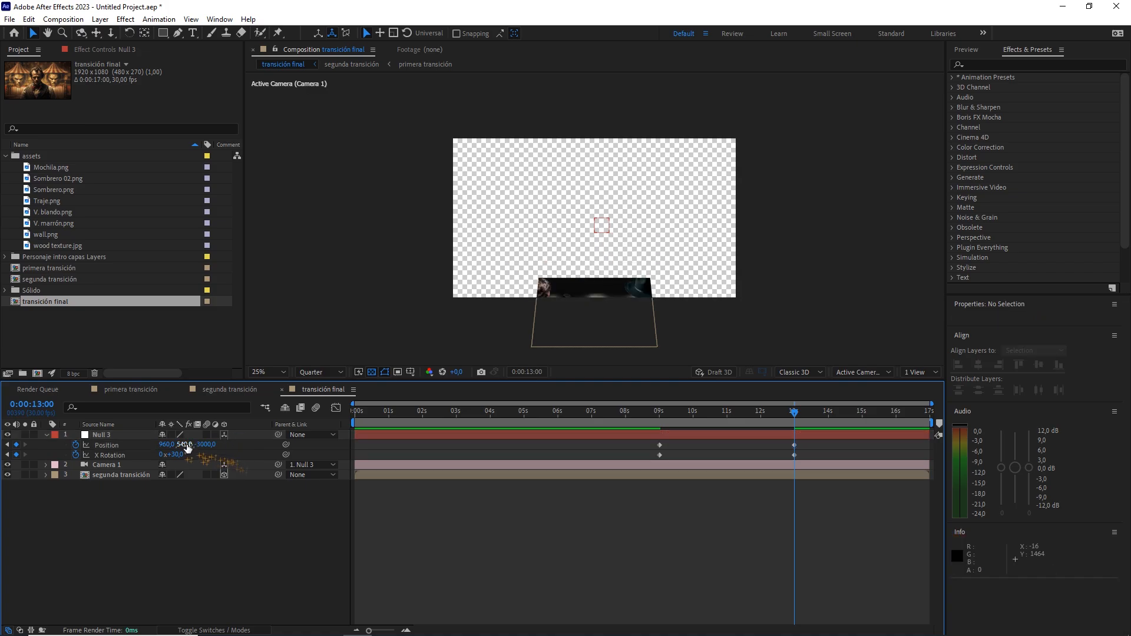
{"action": "left_click_drag", "start_coordinate": [184, 446], "coordinate": [294, 422]}
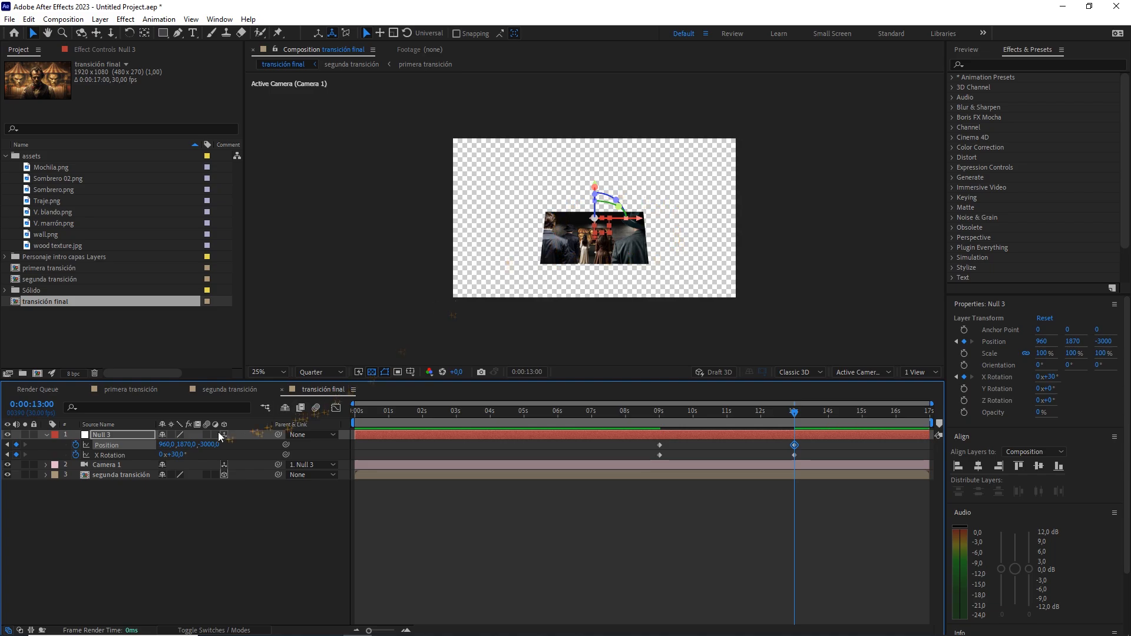
{"action": "left_click", "coordinate": [187, 445]}
{"action": "type", "text": "2160"}
{"action": "left_click", "coordinate": [245, 451]}
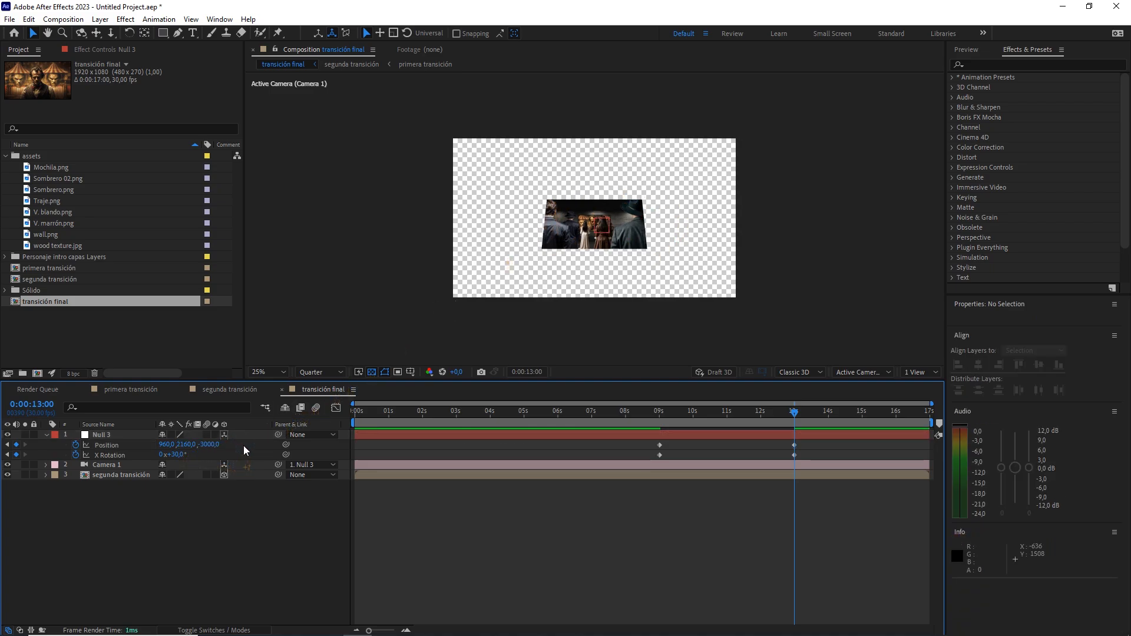
Apply Easy Ease to all Null 3 keyframes, set both Position keyframes' incoming and outgoing influence to 65%, and check the speed graph
{"action": "left_click_drag", "start_coordinate": [816, 443], "coordinate": [652, 468]}
{"action": "key", "text": "F9"}
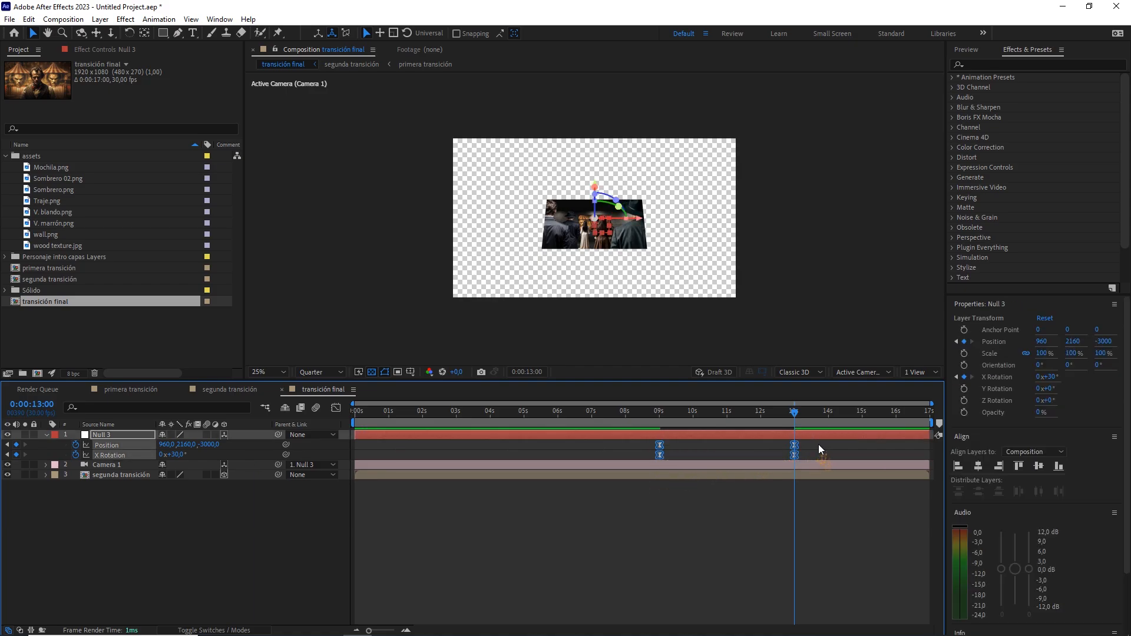
{"action": "left_click_drag", "start_coordinate": [818, 444], "coordinate": [626, 444]}
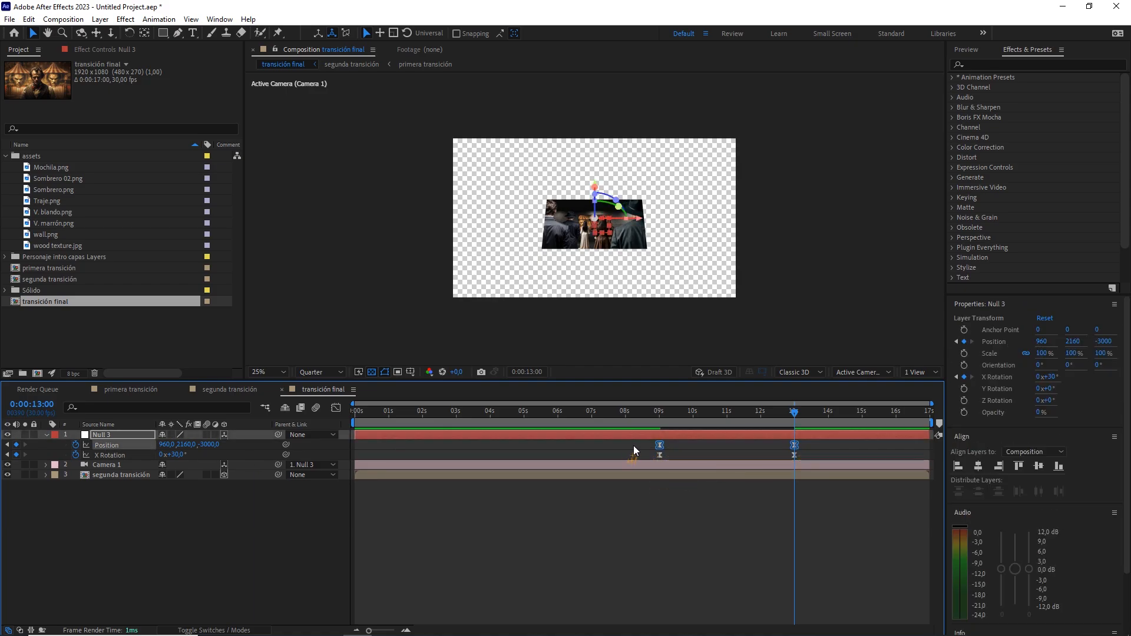
{"action": "right_click", "coordinate": [660, 449]}
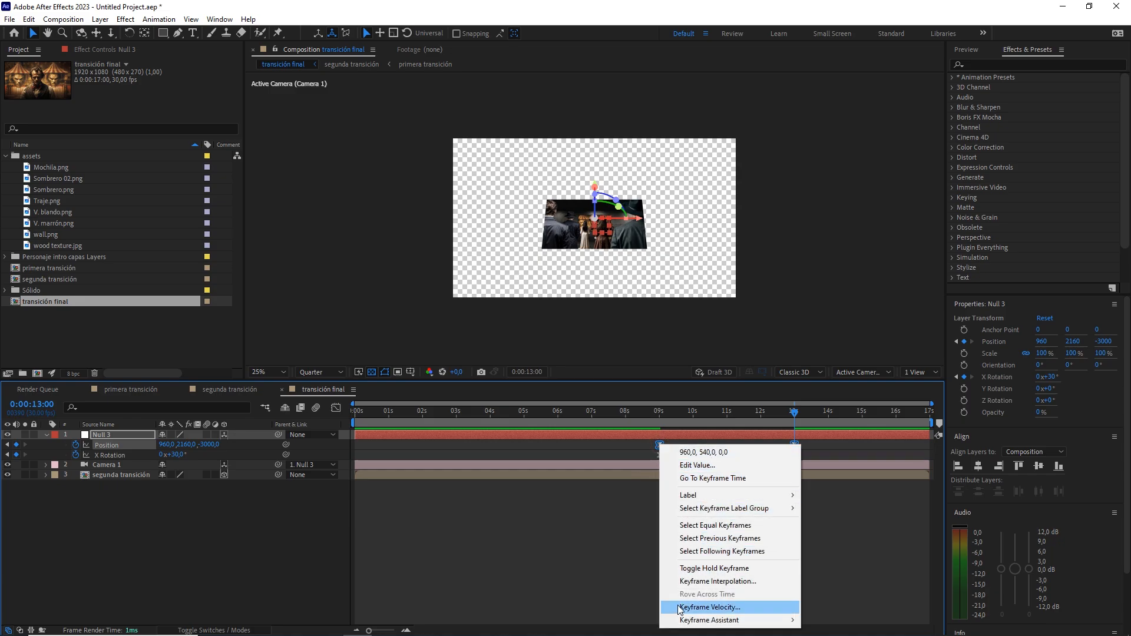
{"action": "left_click", "coordinate": [711, 607]}
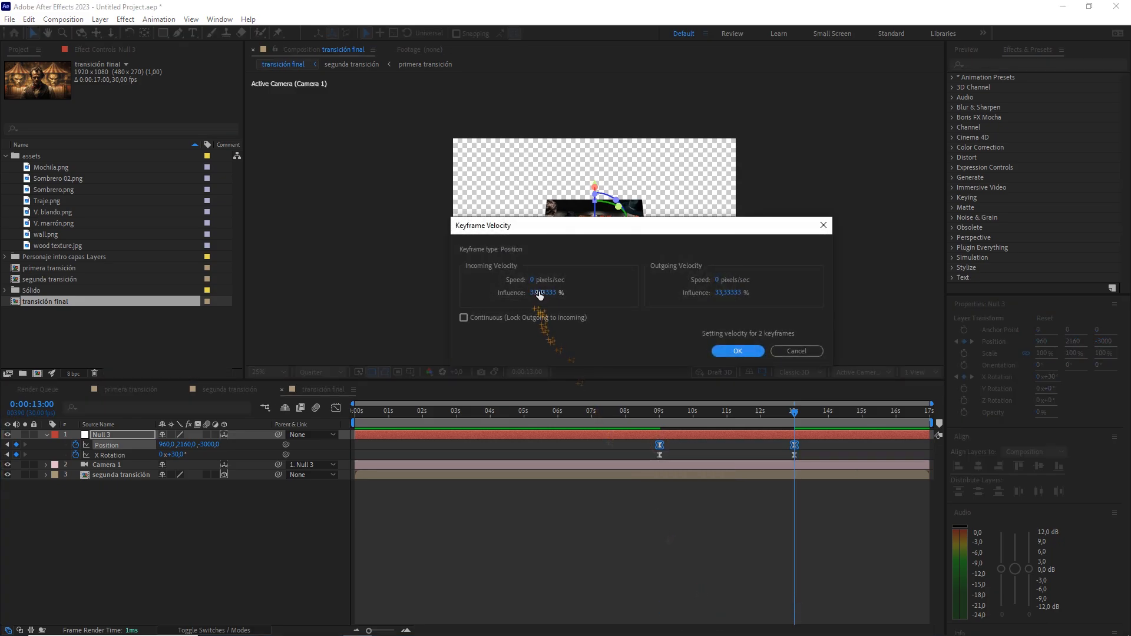
{"action": "left_click_drag", "start_coordinate": [532, 293], "coordinate": [585, 287]}
{"action": "type", "text": "65"}
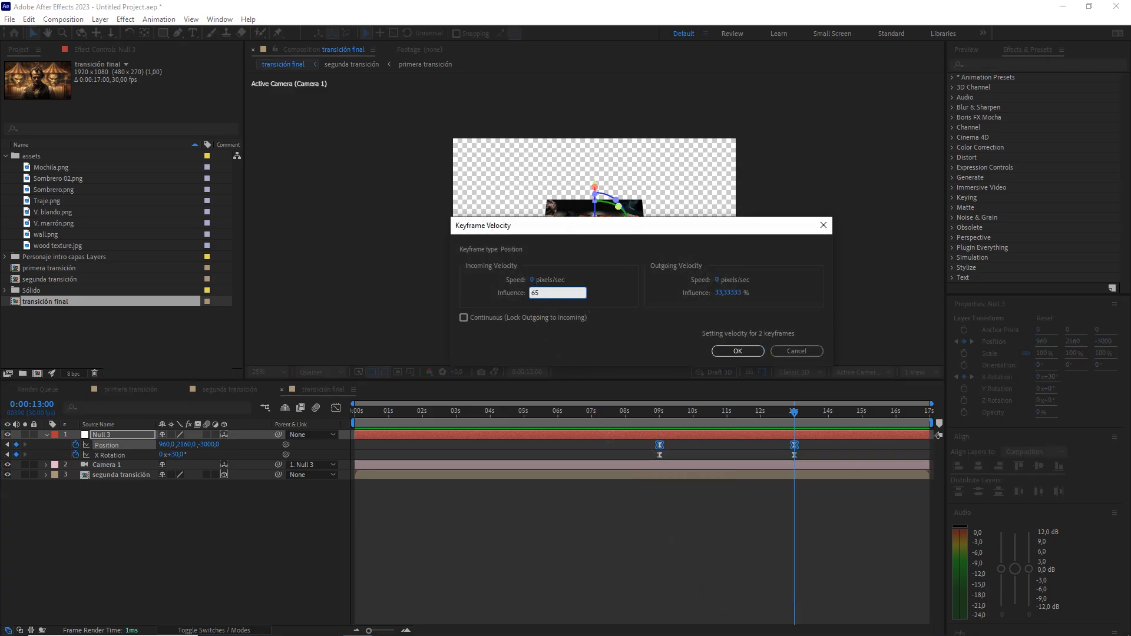
{"action": "left_click", "coordinate": [730, 292]}
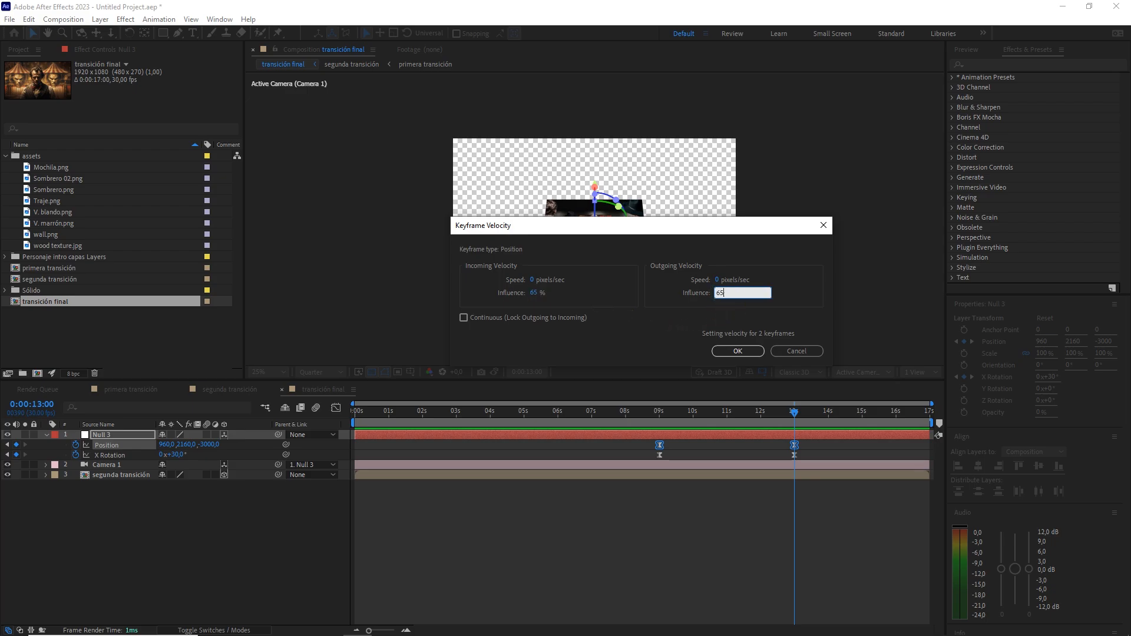
{"action": "left_click", "coordinate": [747, 349]}
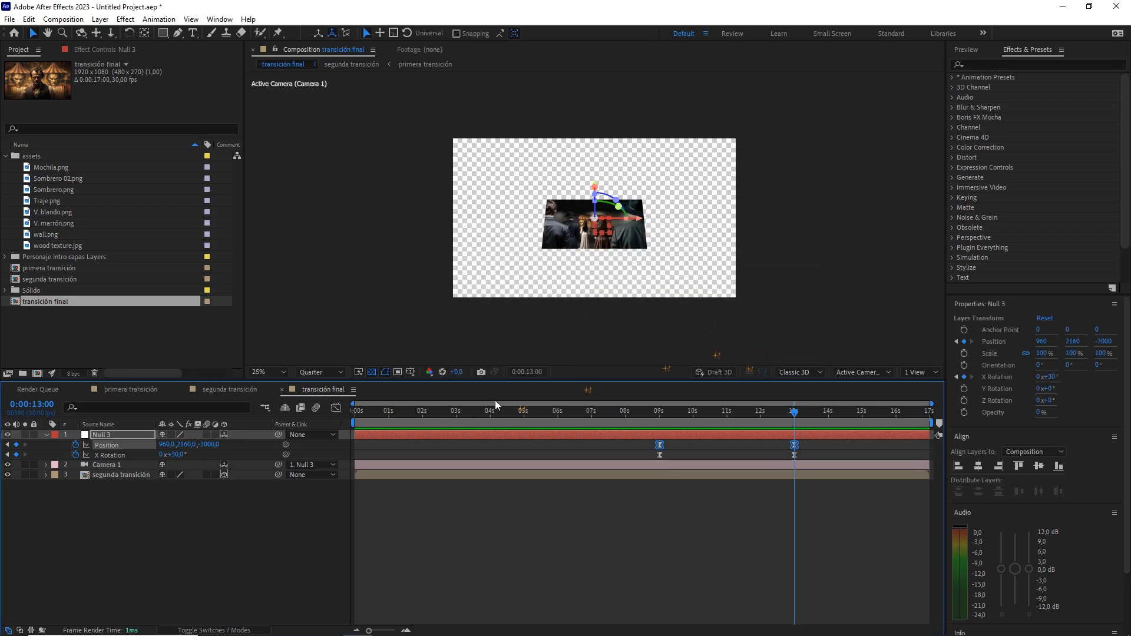
{"action": "left_click", "coordinate": [337, 408]}
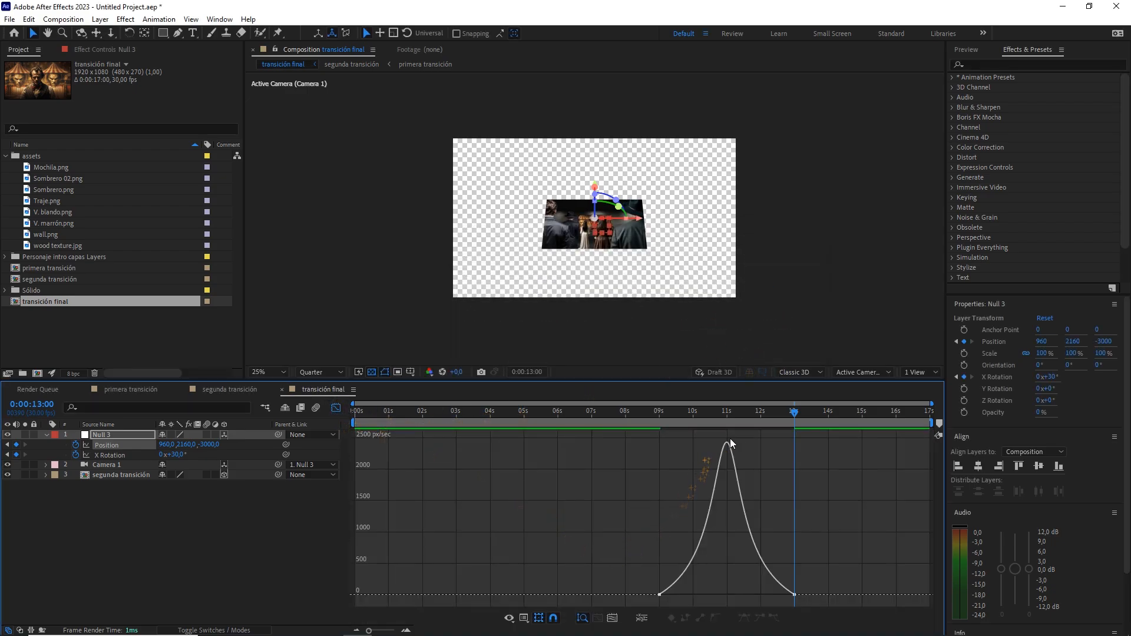
{"action": "left_click", "coordinate": [336, 408]}
Set the incoming and outgoing velocity influence of both X Rotation keyframes to 65% and scrub through the resulting camera move
{"action": "left_click_drag", "start_coordinate": [807, 456], "coordinate": [637, 460]}
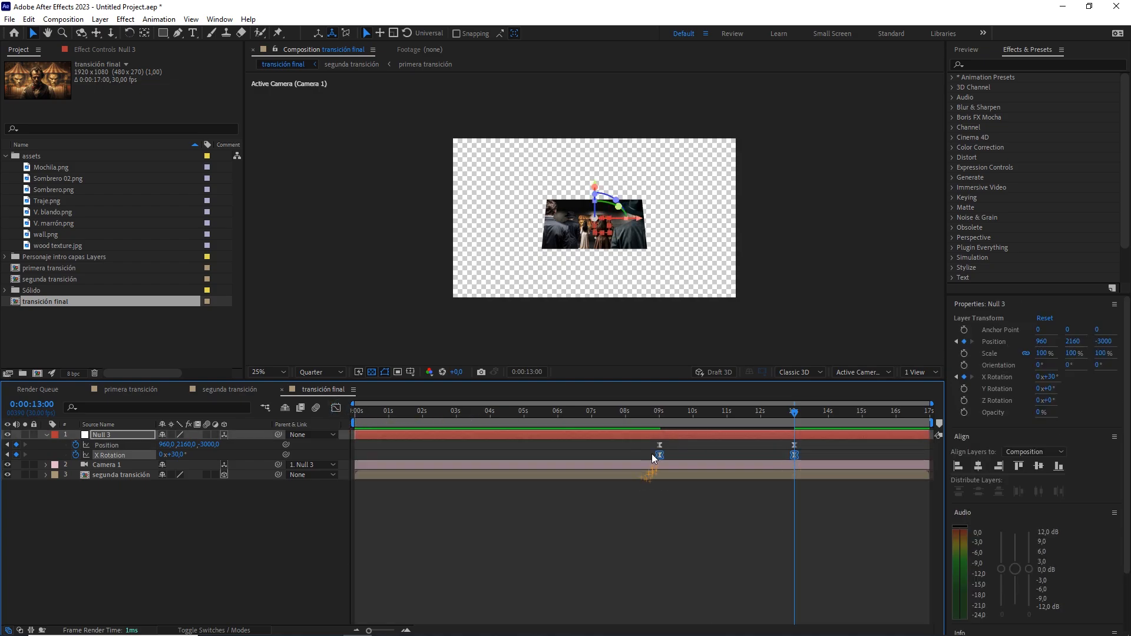
{"action": "right_click", "coordinate": [659, 453]}
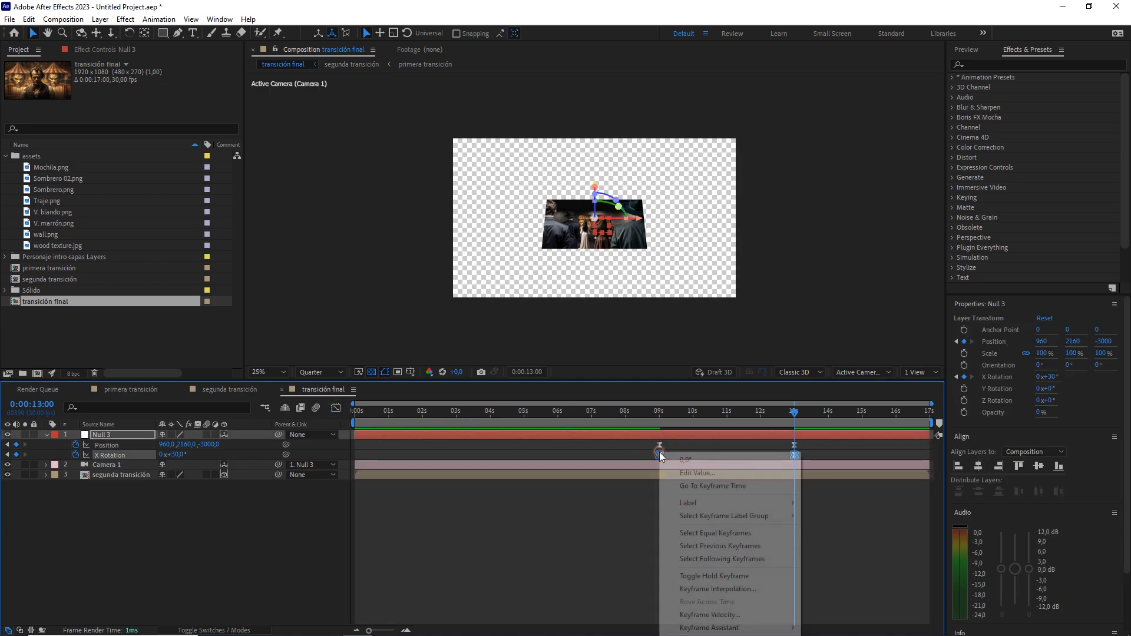
{"action": "left_click", "coordinate": [711, 615]}
{"action": "left_click", "coordinate": [569, 291]}
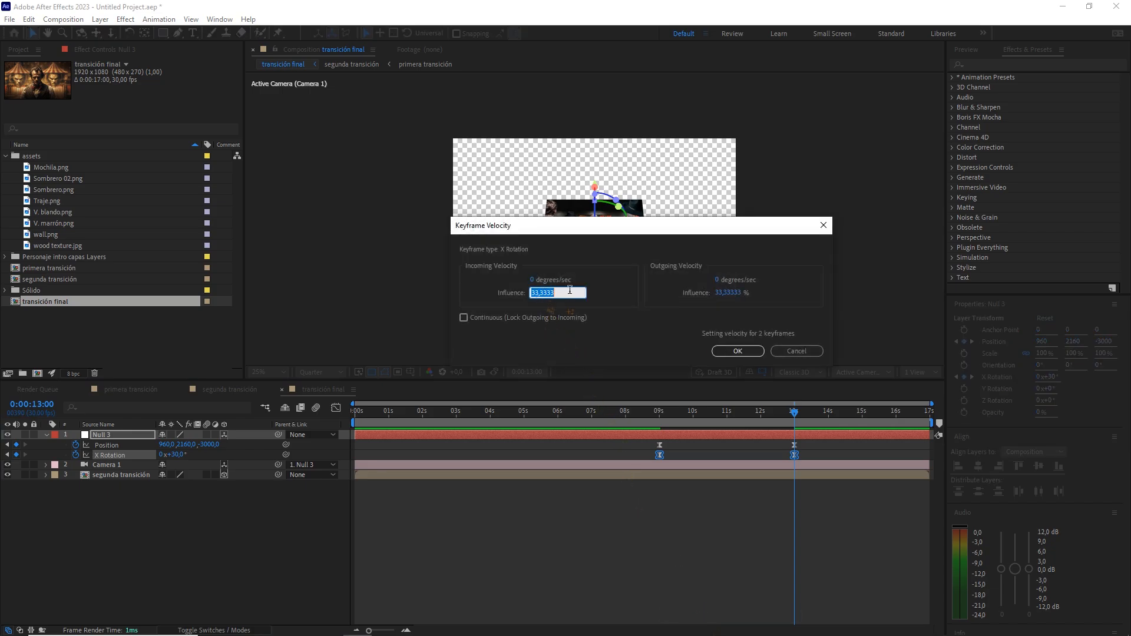
{"action": "left_click", "coordinate": [720, 292]}
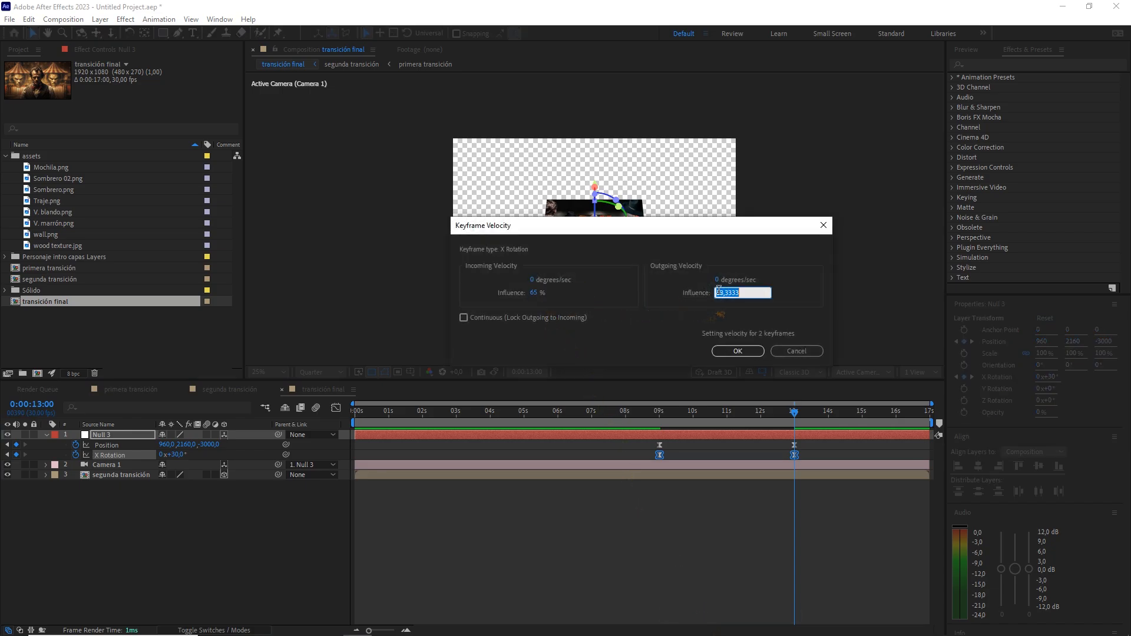
{"action": "type", "text": "65"}
{"action": "left_click", "coordinate": [752, 349]}
{"action": "mouse_move", "coordinate": [705, 414]}
{"action": "left_mouse_down"}
{"action": "mouse_move", "coordinate": [612, 410]}
{"action": "mouse_move", "coordinate": [689, 411]}
{"action": "left_mouse_up"}
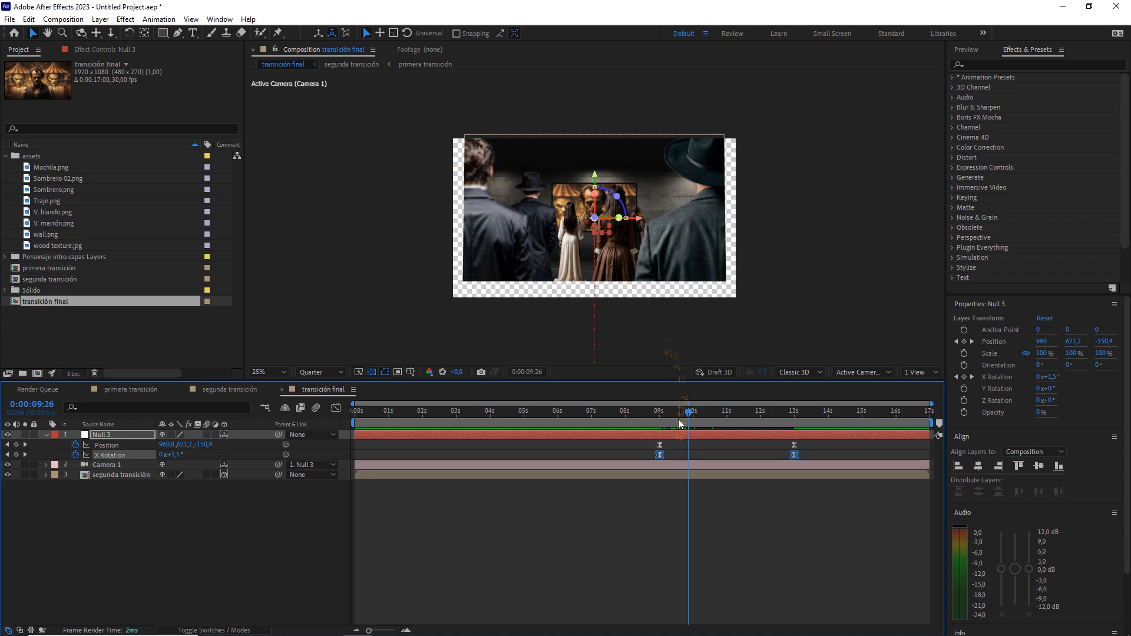
{"action": "left_click_drag", "start_coordinate": [680, 422], "coordinate": [712, 409]}
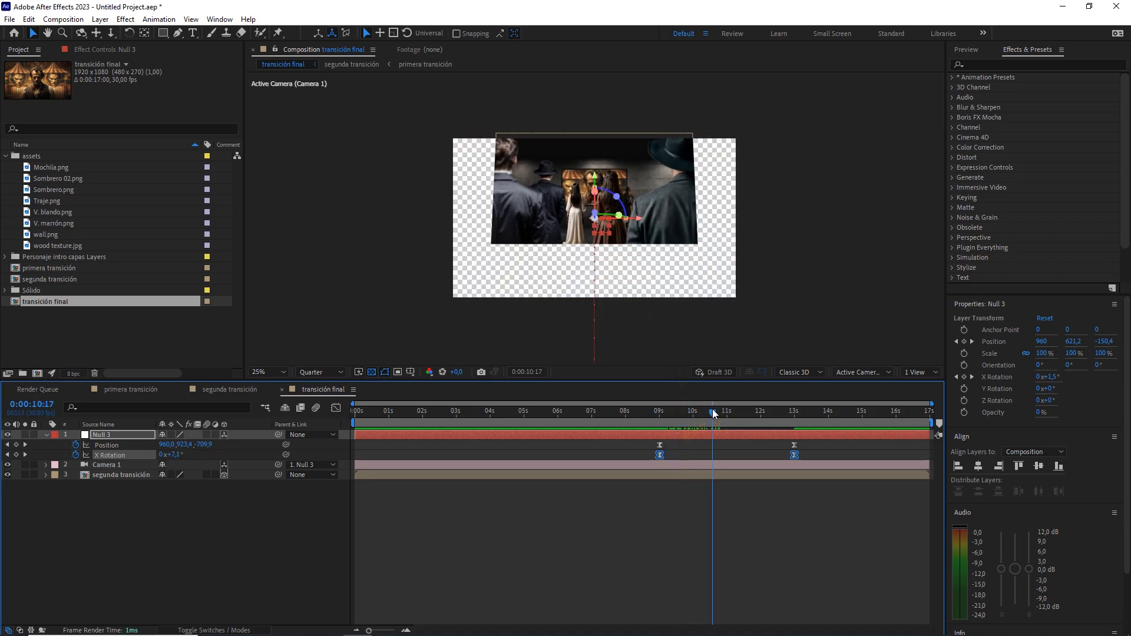
Split the composition viewer into two views and switch the Top view to Left
{"action": "left_click", "coordinate": [828, 454]}
{"action": "left_click", "coordinate": [914, 371]}
{"action": "left_click", "coordinate": [923, 400]}
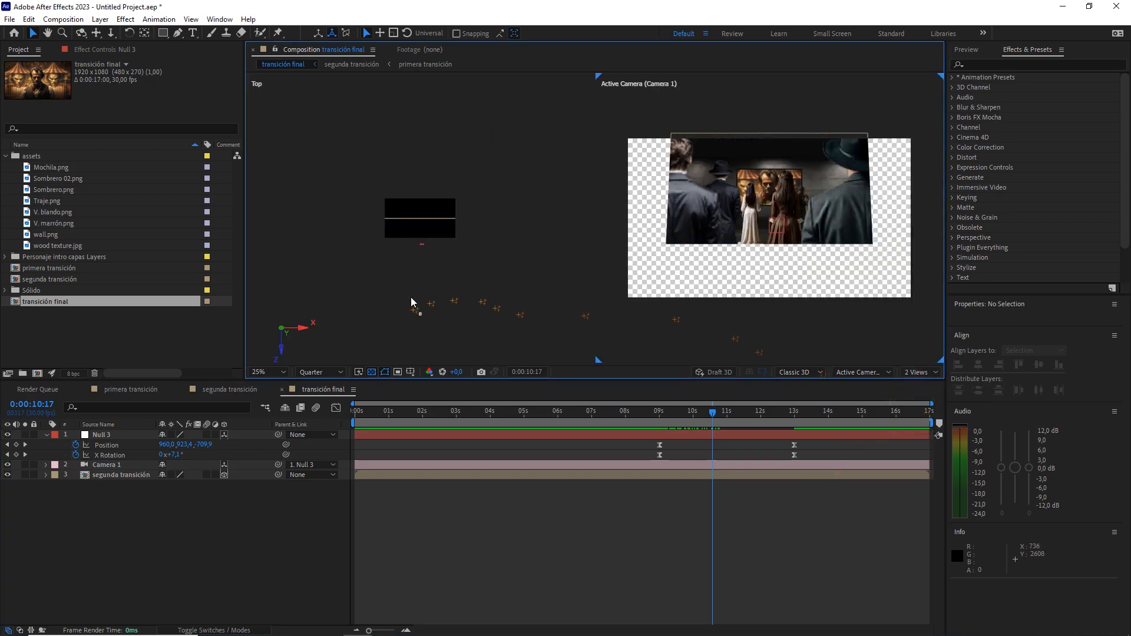
{"action": "scroll", "coordinate": [377, 253], "scroll_direction": "down", "scroll_amount": 2}
{"action": "left_click", "coordinate": [882, 373]}
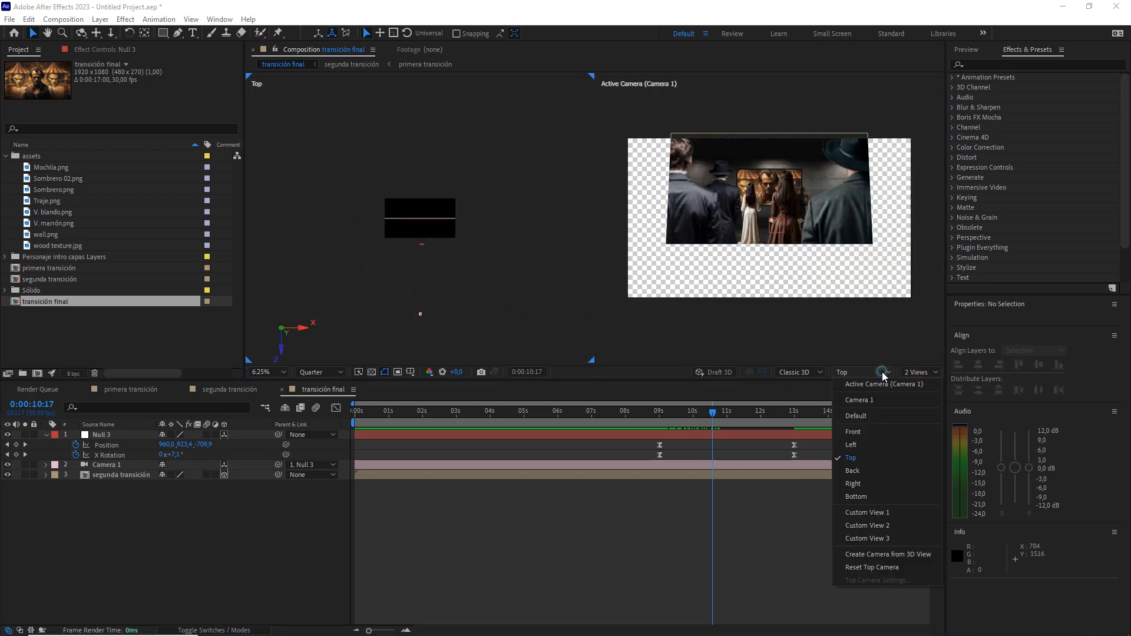
{"action": "left_click", "coordinate": [861, 445]}
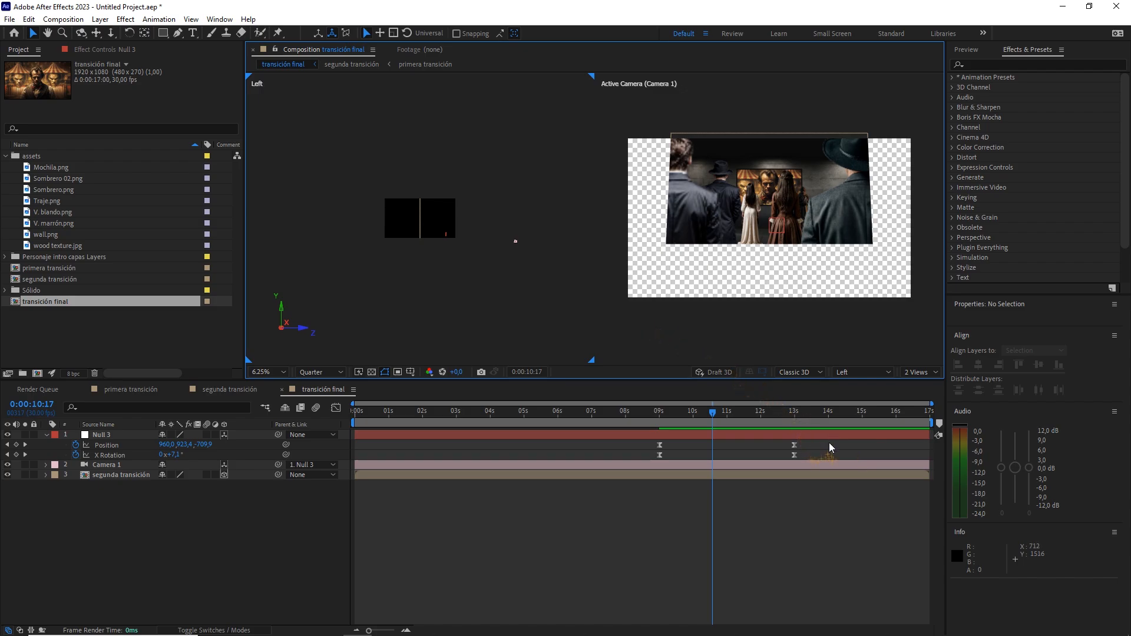
Bend Null 3's motion path into an upward arc in the Left view by pulling a Pen tool handle from the 13-second Position keyframe
{"action": "left_click_drag", "start_coordinate": [823, 443], "coordinate": [782, 448]}
{"action": "left_click_drag", "start_coordinate": [522, 277], "coordinate": [488, 261]}
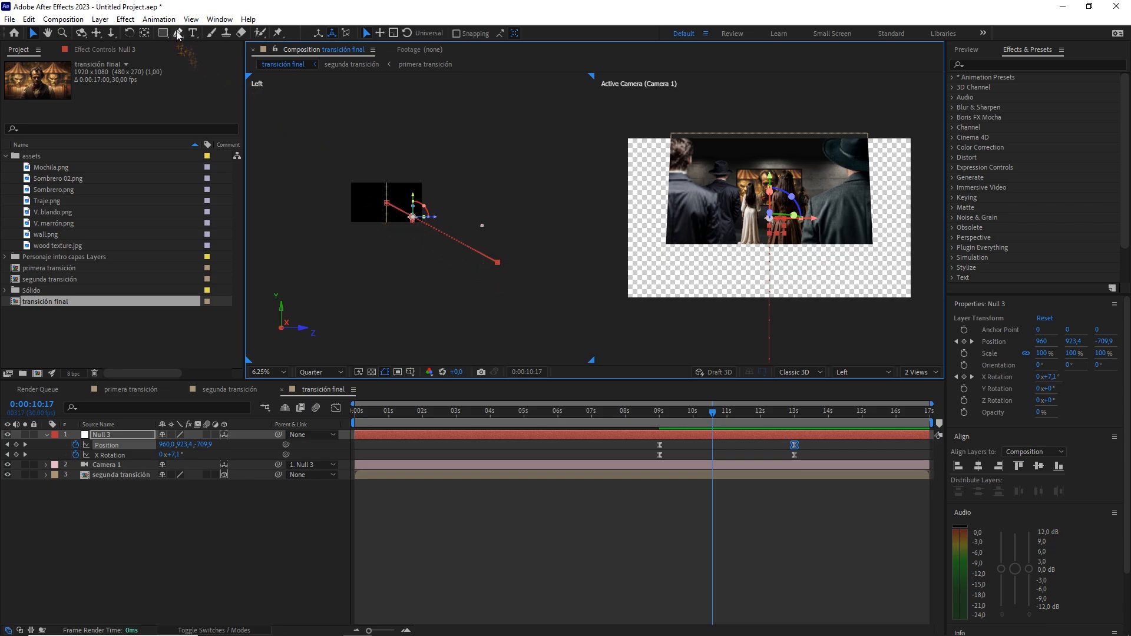
{"action": "left_click_drag", "start_coordinate": [178, 34], "coordinate": [203, 43]}
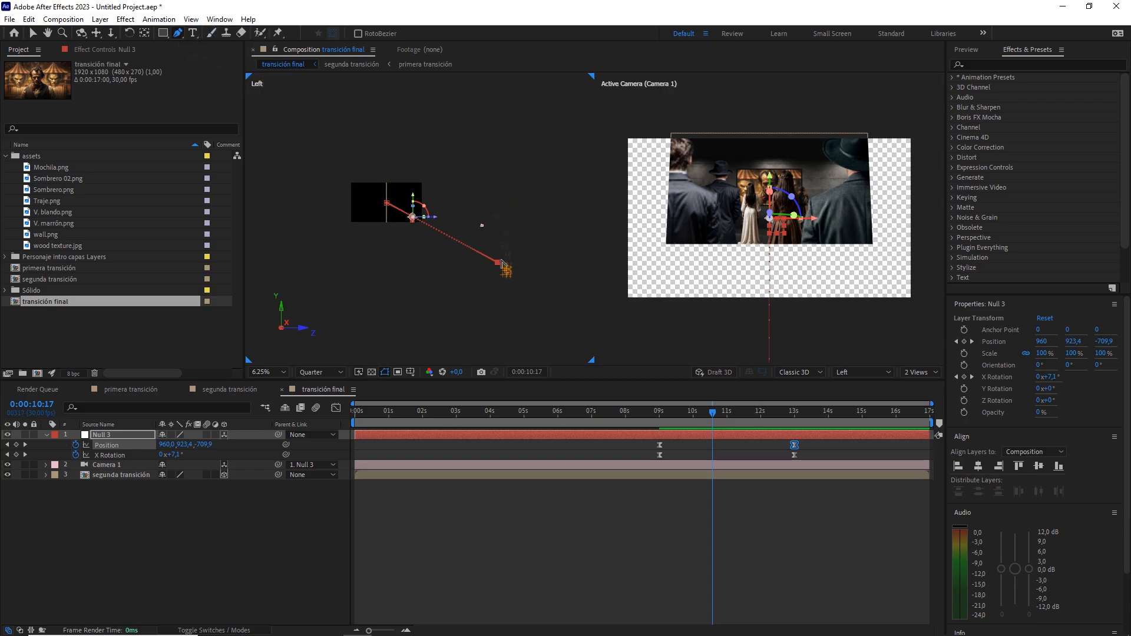
{"action": "left_click_drag", "start_coordinate": [498, 264], "coordinate": [465, 202]}
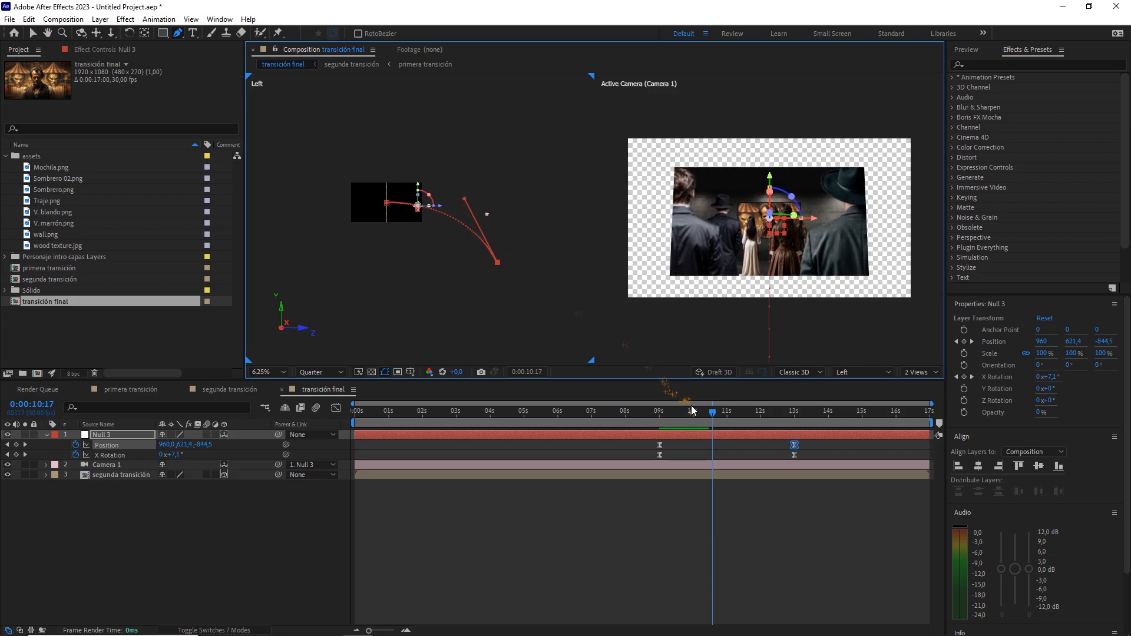
Preview the curved camera move from about 8 seconds and return the composition viewer to a single view
{"action": "left_click", "coordinate": [635, 410]}
{"action": "key", "text": "space"}
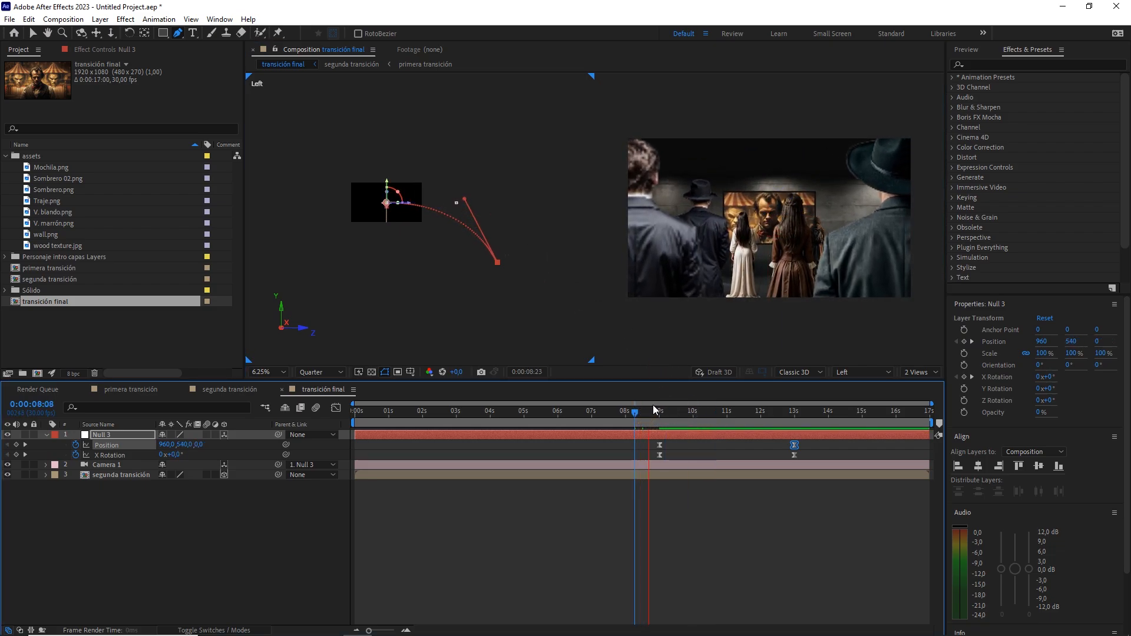
{"action": "left_click", "coordinate": [917, 371]}
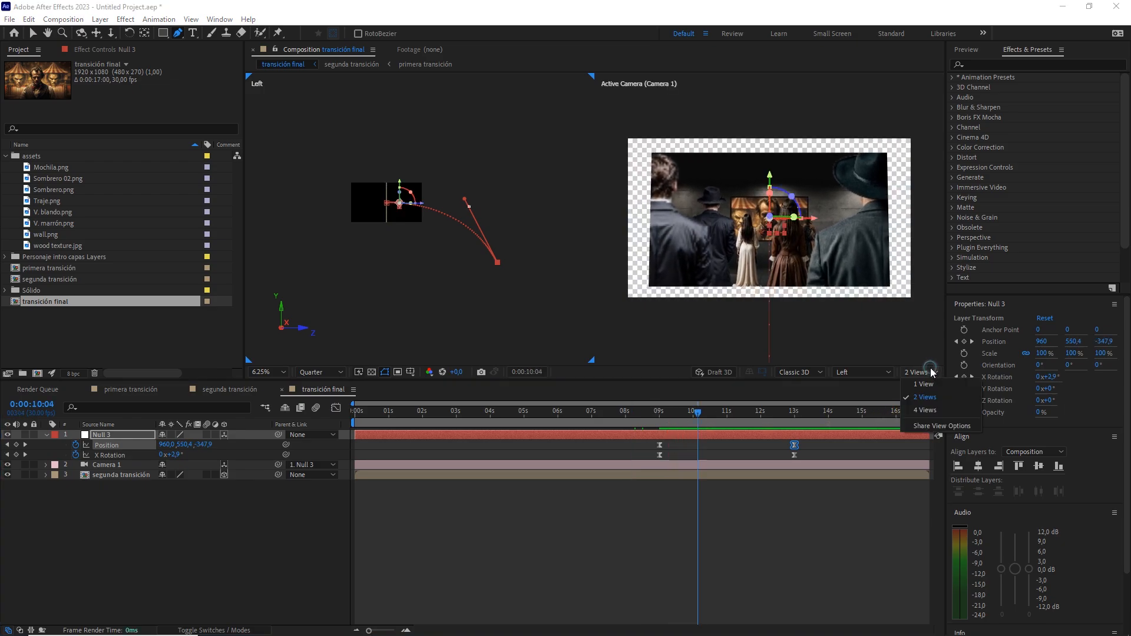
{"action": "left_click", "coordinate": [919, 382]}
{"action": "left_click", "coordinate": [692, 410]}
{"action": "left_click_drag", "start_coordinate": [681, 414], "coordinate": [622, 412]}
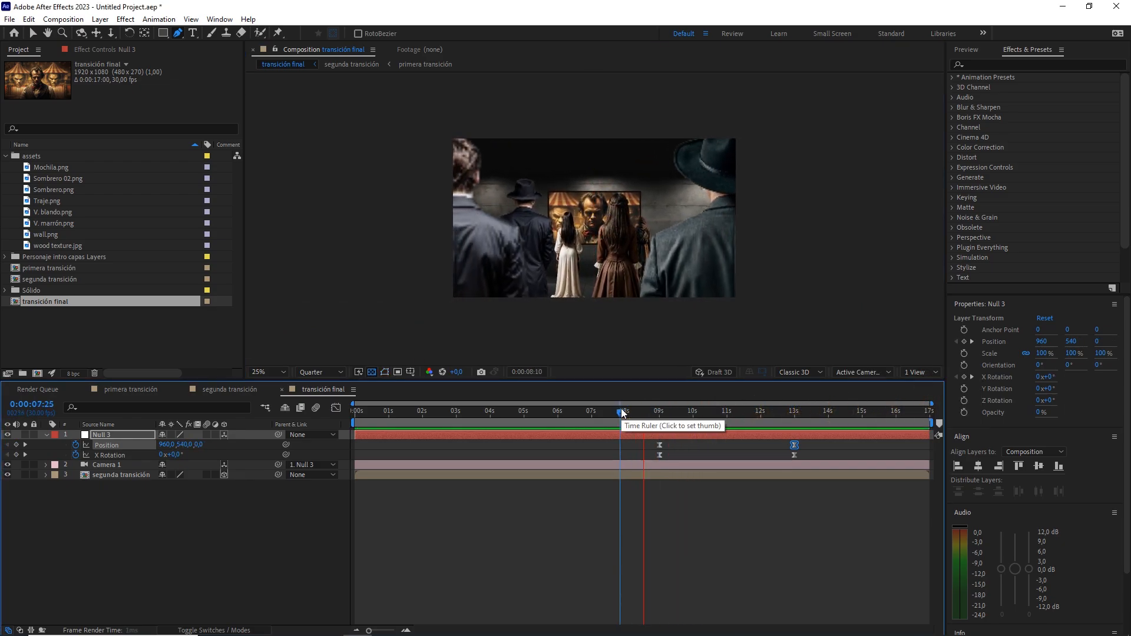
{"action": "left_click_drag", "start_coordinate": [630, 414], "coordinate": [658, 412]}
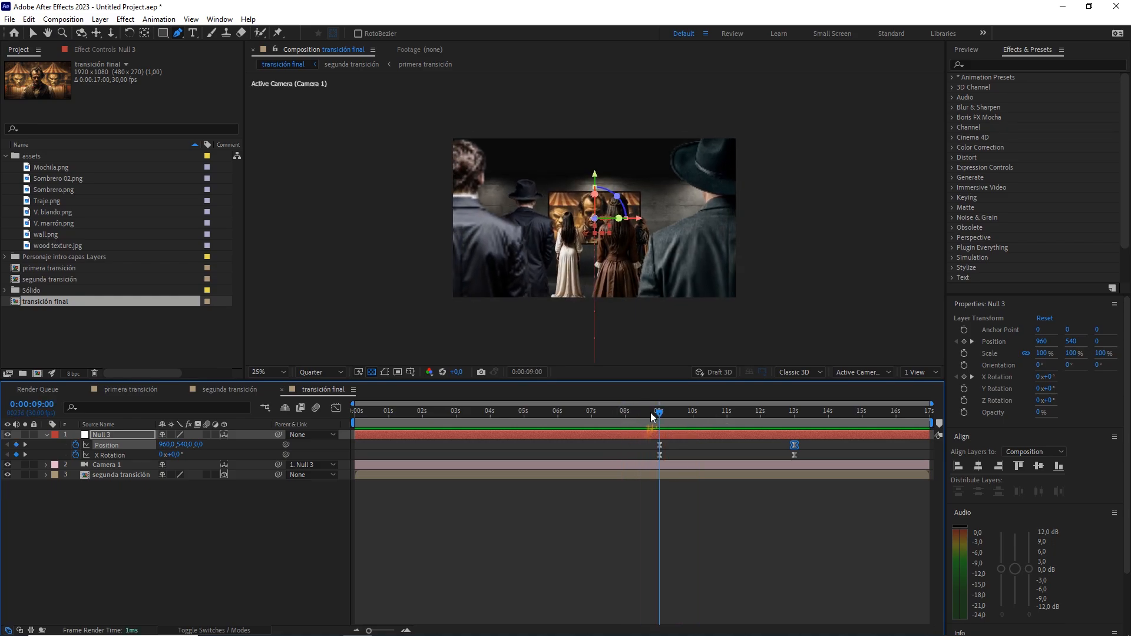
Fit the composition in the viewer and preview the camera handover around the 9-second keyframes
{"action": "left_click", "coordinate": [269, 371]}
{"action": "left_click", "coordinate": [271, 388]}
{"action": "left_click_drag", "start_coordinate": [659, 416], "coordinate": [614, 414]}
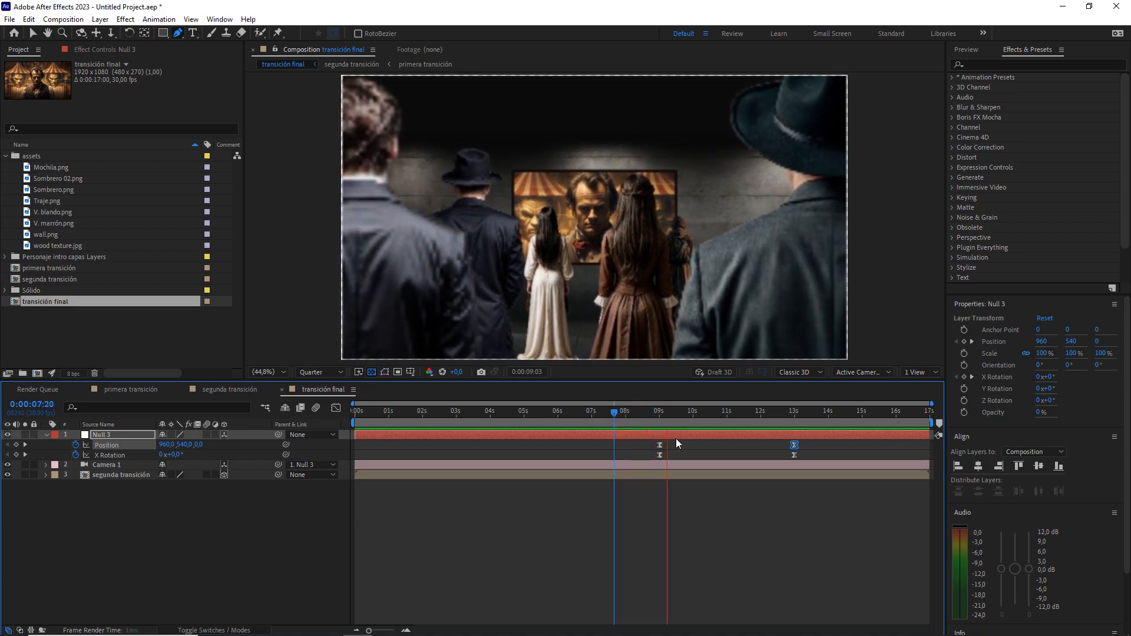
{"action": "left_click", "coordinate": [675, 412]}
{"action": "left_click_drag", "start_coordinate": [675, 415], "coordinate": [634, 415]}
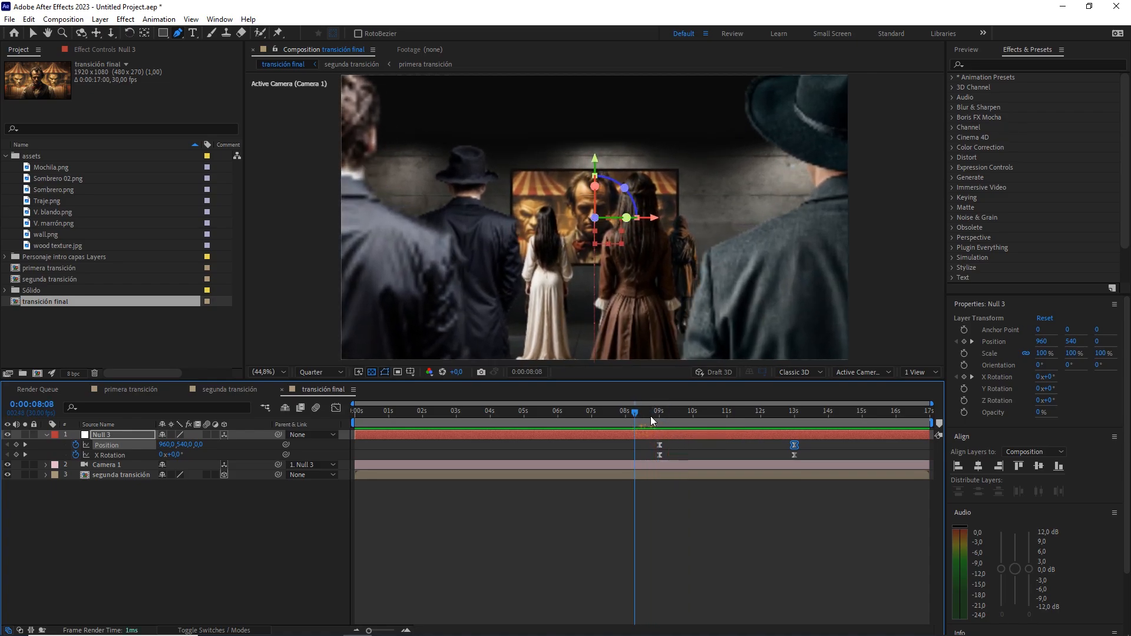
{"action": "key", "text": "space"}
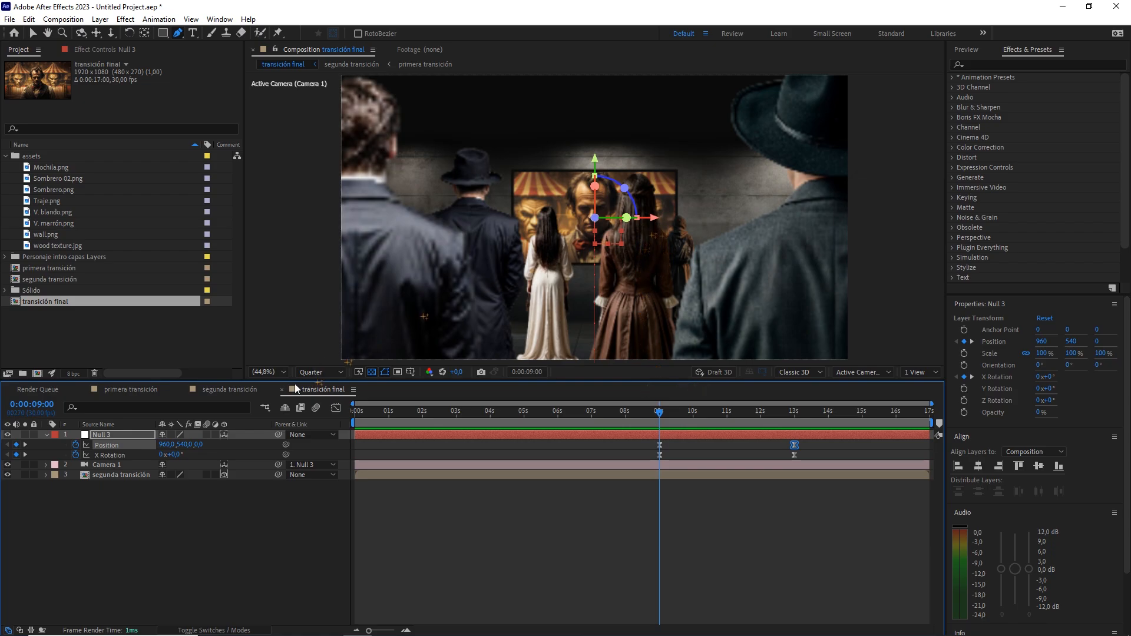
{"action": "left_click", "coordinate": [206, 495]}
{"action": "key", "text": "comma"}
{"action": "key", "text": "comma"}
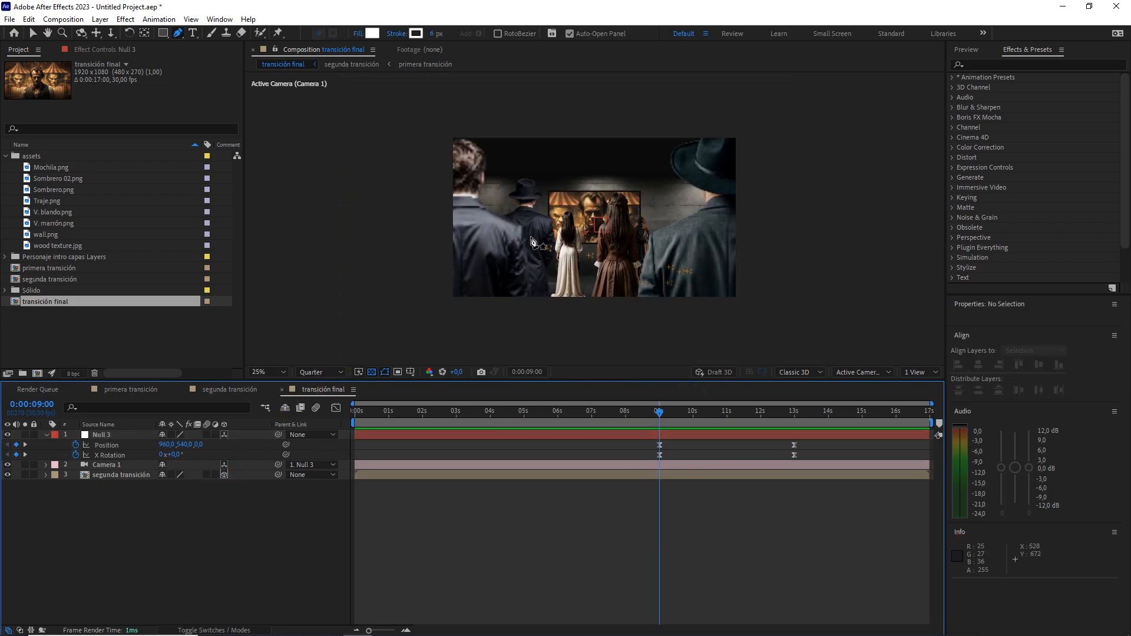
In segunda transición, move Null 2's 9-second Position keyframe to 13 seconds and add a new Position keyframe at 9 seconds
{"action": "left_click", "coordinate": [229, 390]}
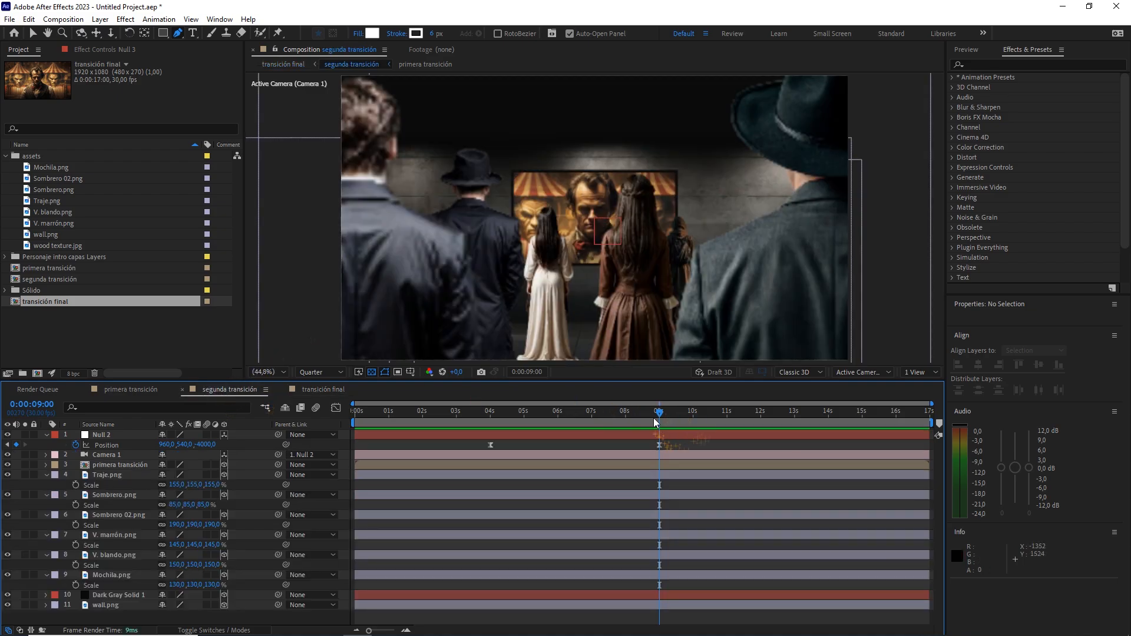
{"action": "left_click", "coordinate": [659, 444]}
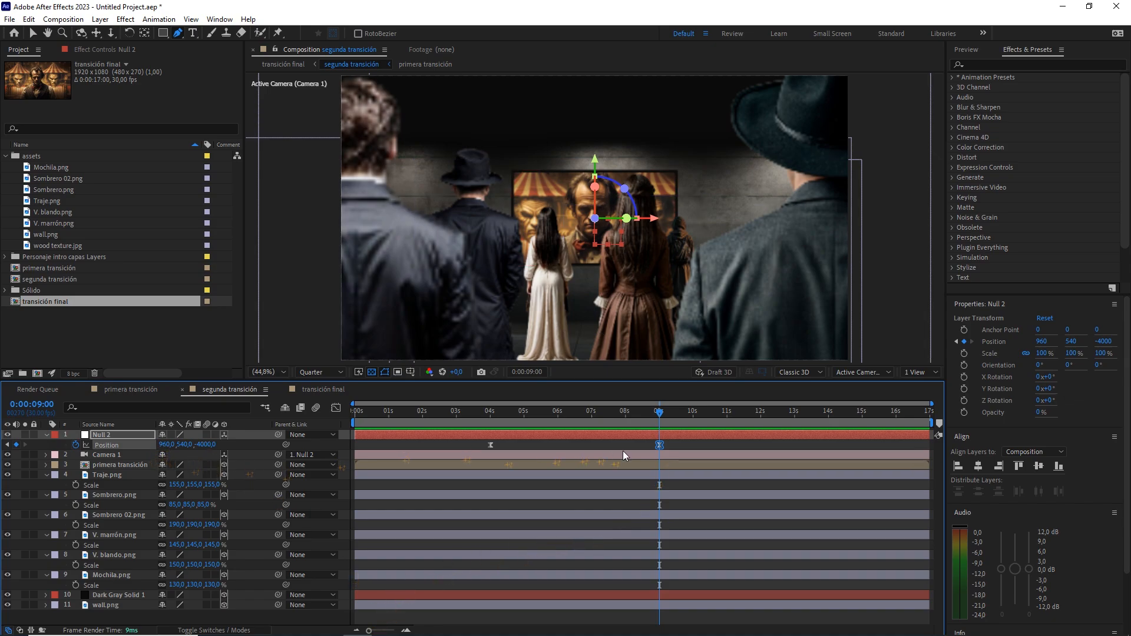
{"action": "left_click_drag", "start_coordinate": [659, 445], "coordinate": [688, 450]}
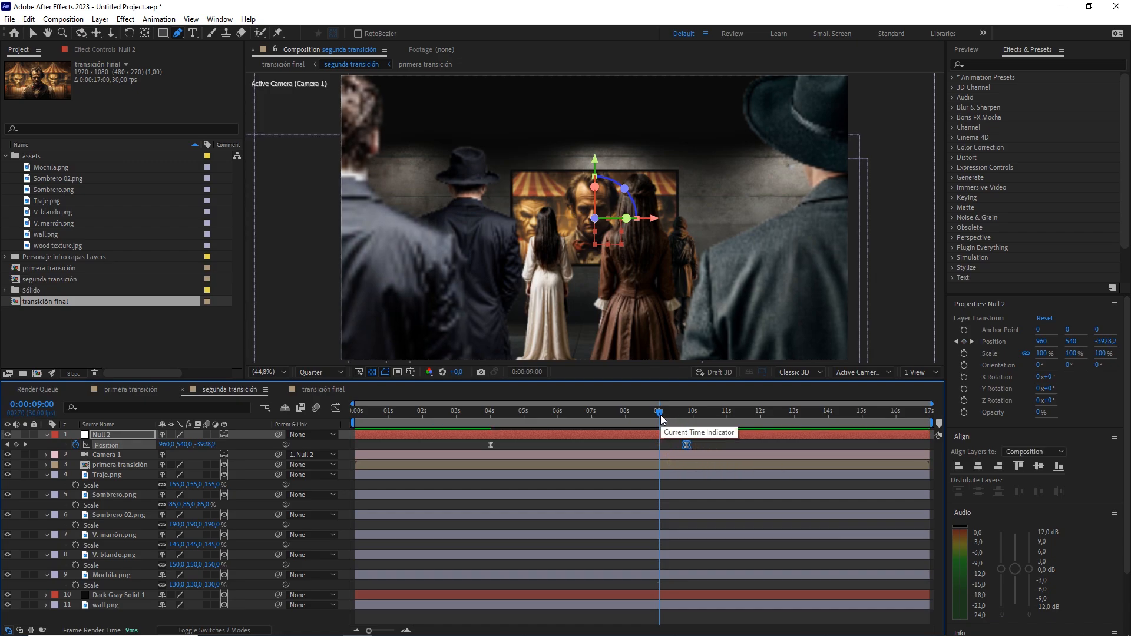
{"action": "left_click", "coordinate": [16, 445]}
{"action": "left_click_drag", "start_coordinate": [687, 444], "coordinate": [794, 423]}
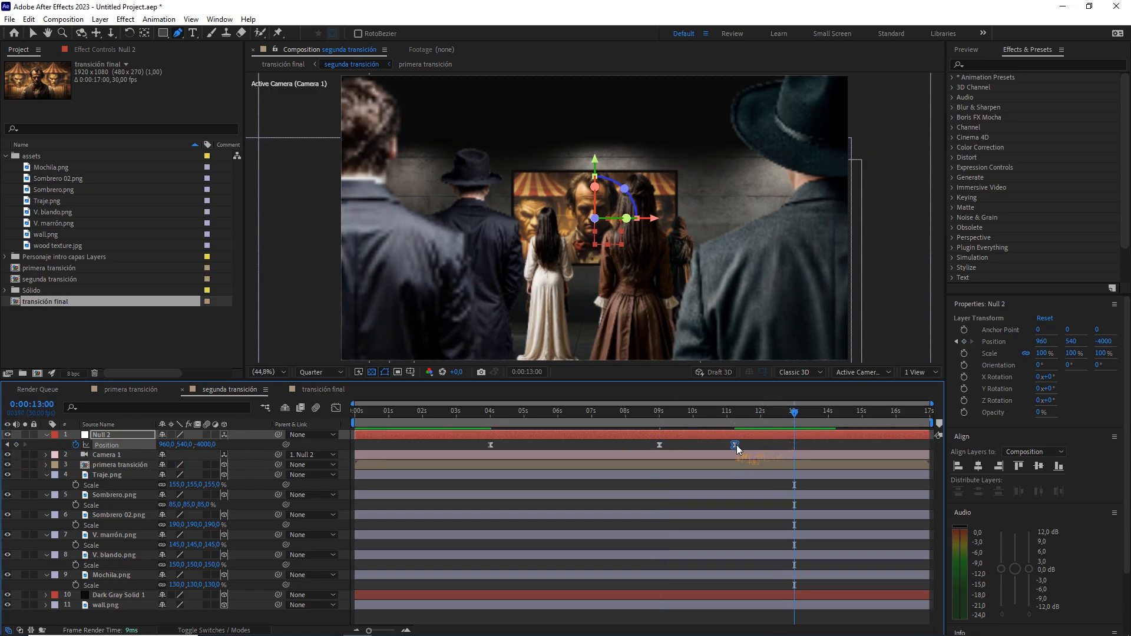
{"action": "left_click_drag", "start_coordinate": [735, 444], "coordinate": [747, 445]}
Set the Z value of Null 2's Position keyframe at 9 seconds to -3895
{"action": "left_click", "coordinate": [659, 445]}
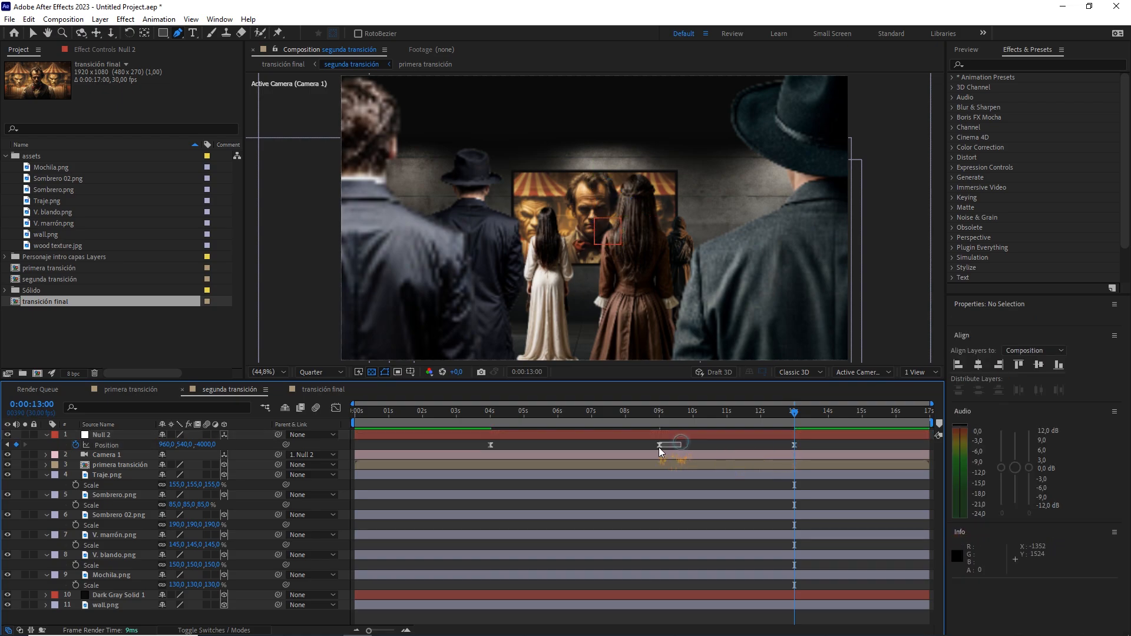
{"action": "left_click", "coordinate": [660, 416]}
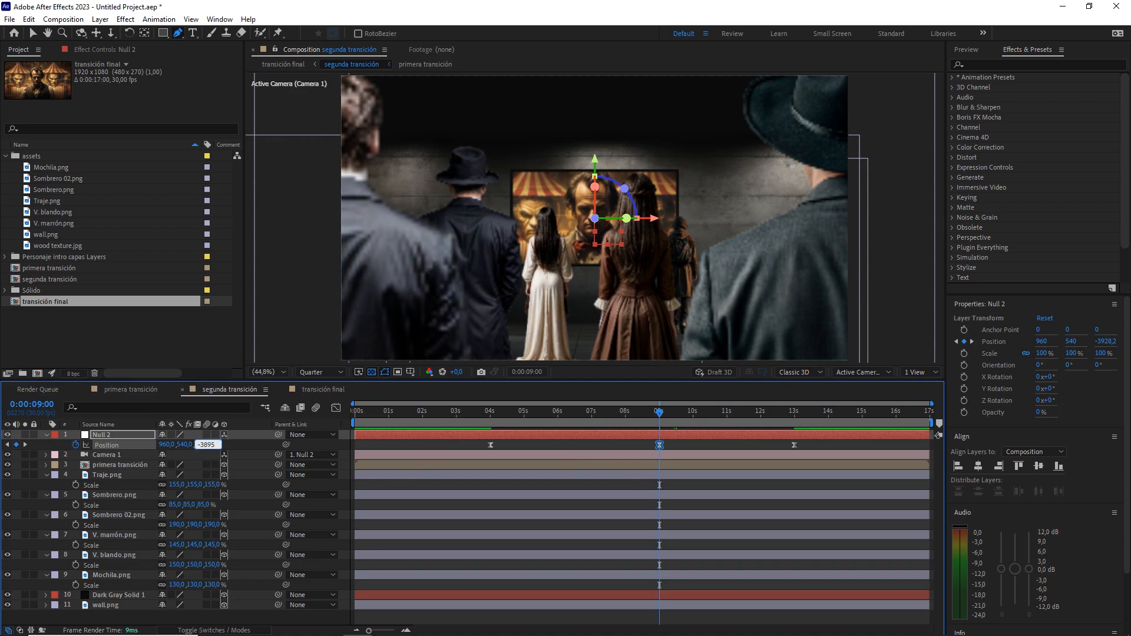
{"action": "key", "text": "Return"}
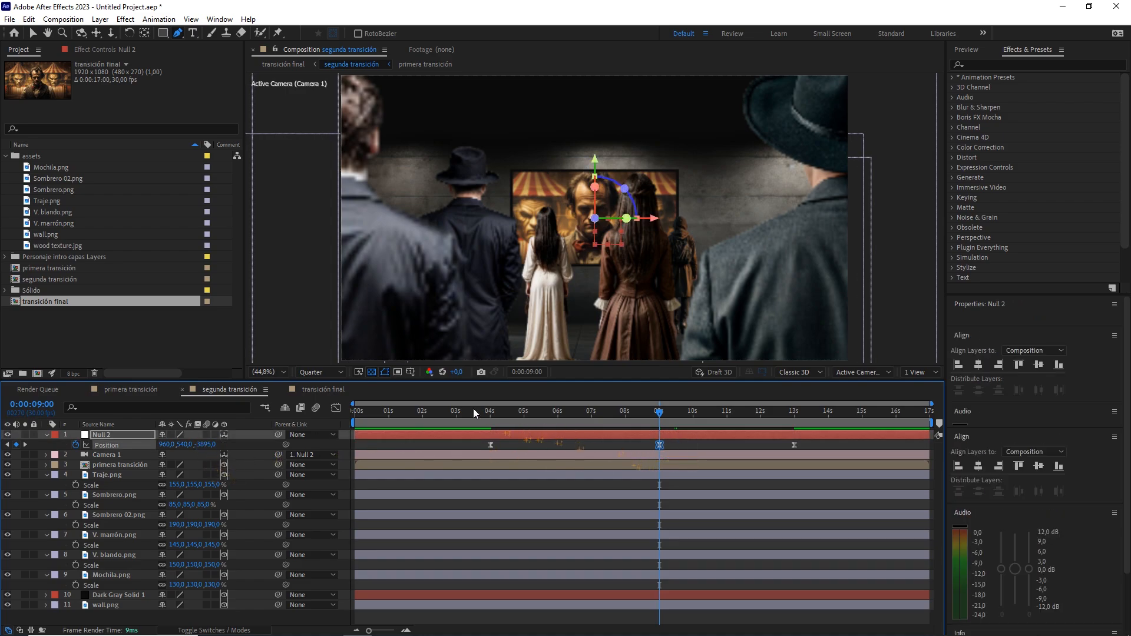
Show Null 2's Position speed graph and make the 9-second keyframe's velocity Continuous, locking outgoing to incoming
{"action": "left_click", "coordinate": [337, 408]}
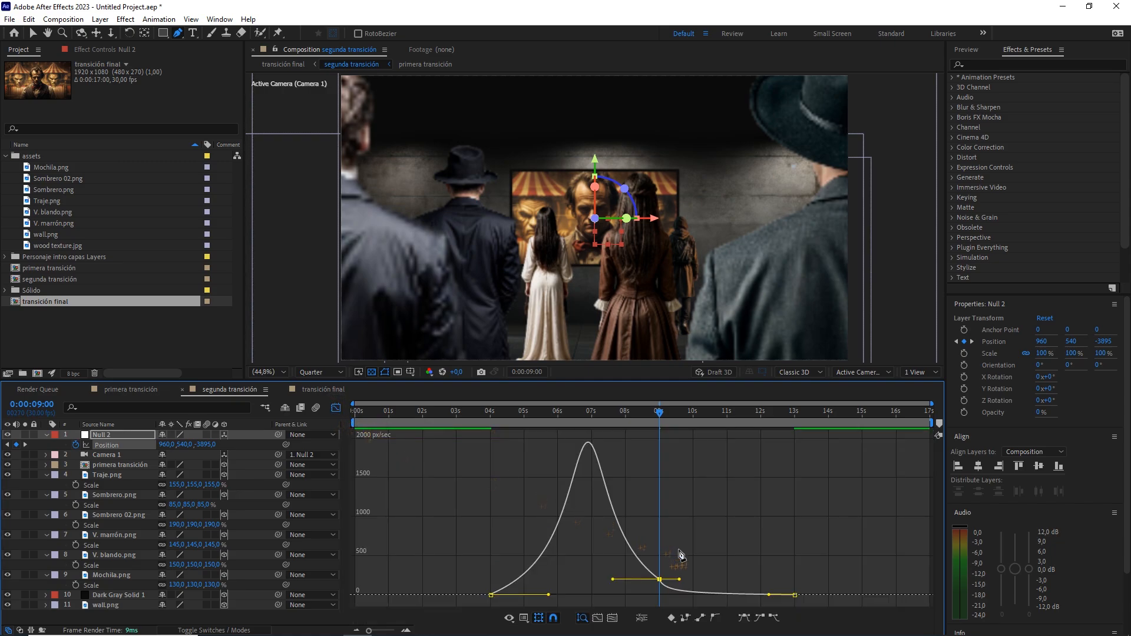
{"action": "key", "text": "v"}
{"action": "left_click_drag", "start_coordinate": [685, 561], "coordinate": [647, 583]}
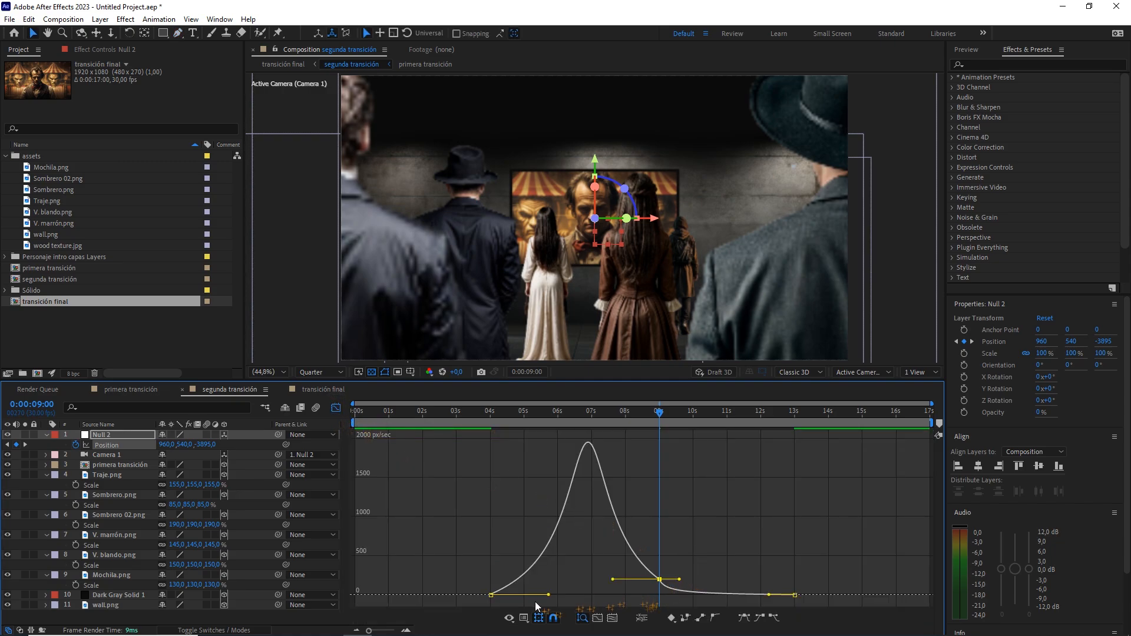
{"action": "left_click_drag", "start_coordinate": [370, 631], "coordinate": [386, 630]}
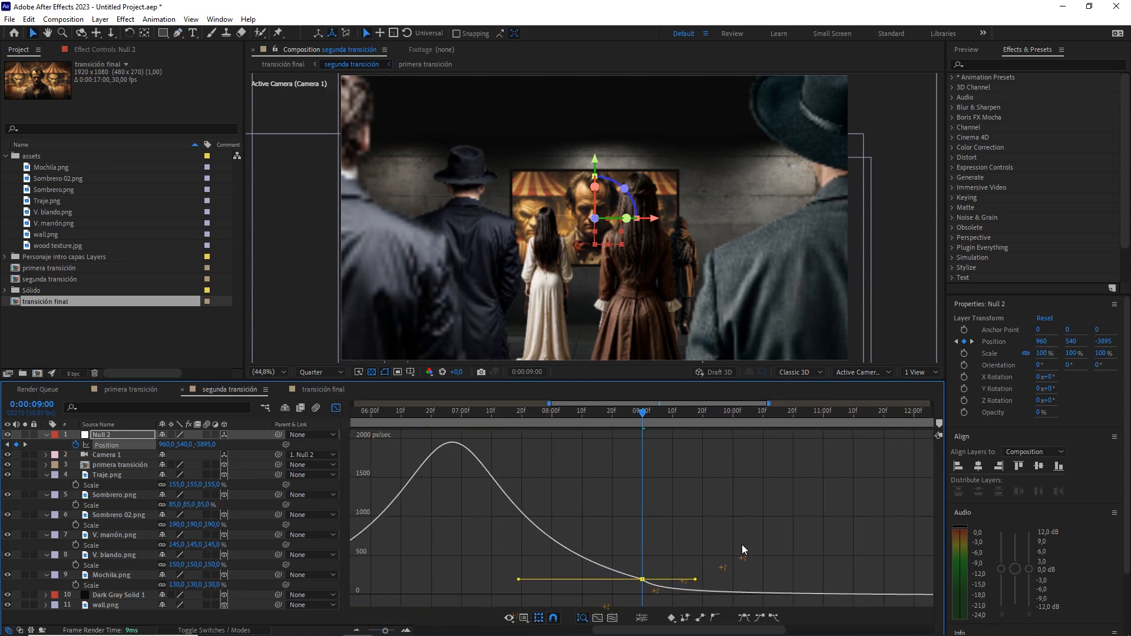
{"action": "left_click", "coordinate": [739, 543]}
{"action": "left_click_drag", "start_coordinate": [646, 410], "coordinate": [684, 420]}
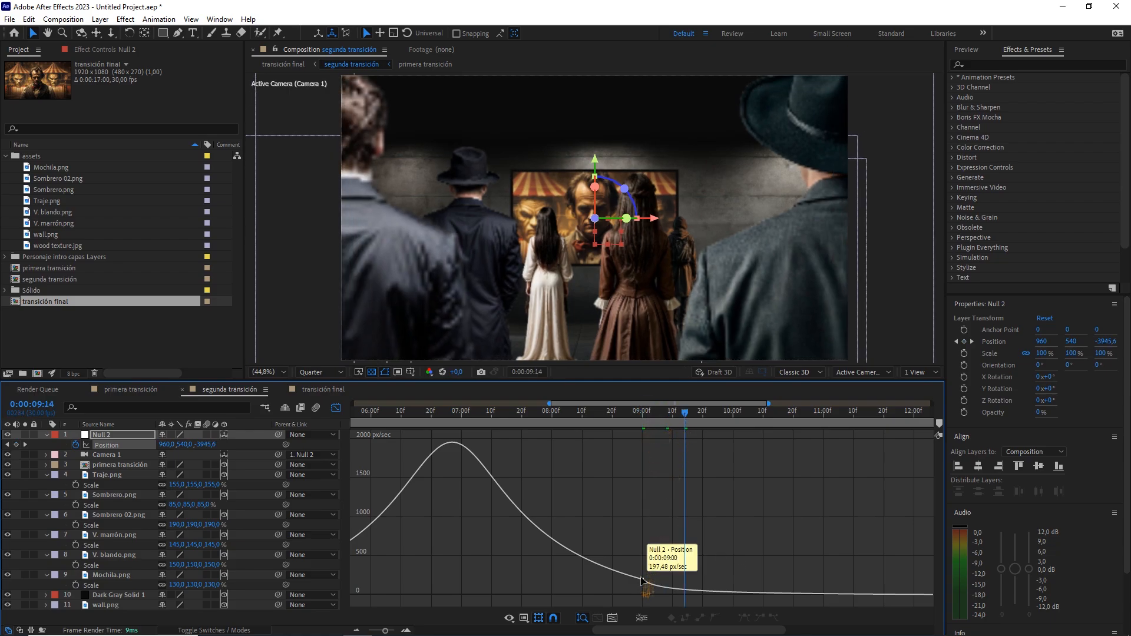
{"action": "double_click", "coordinate": [642, 580]}
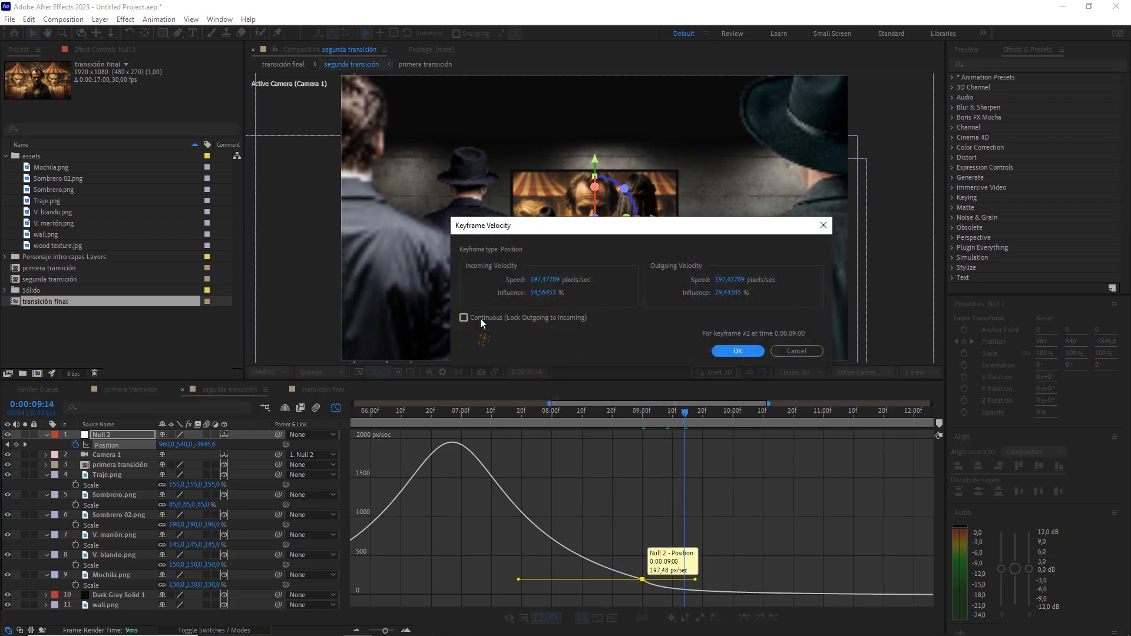
{"action": "left_click", "coordinate": [737, 351]}
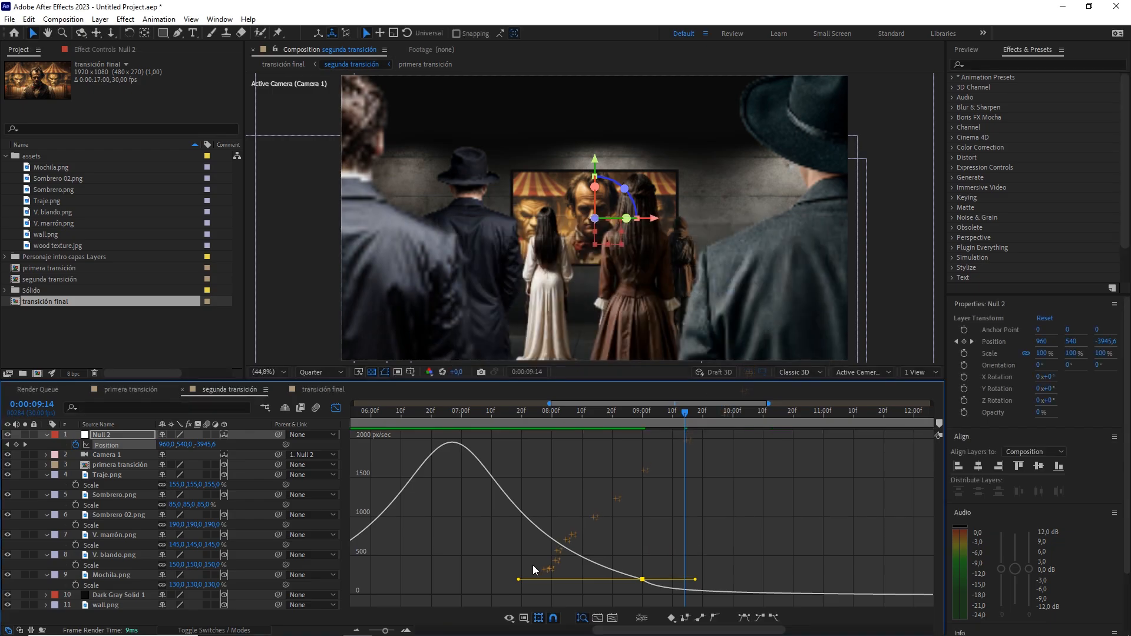
Lower the speed at Null 2's 9-second Position keyframe to about 152 px/sec and scrub through the slower ending
{"action": "left_click_drag", "start_coordinate": [518, 580], "coordinate": [521, 582]}
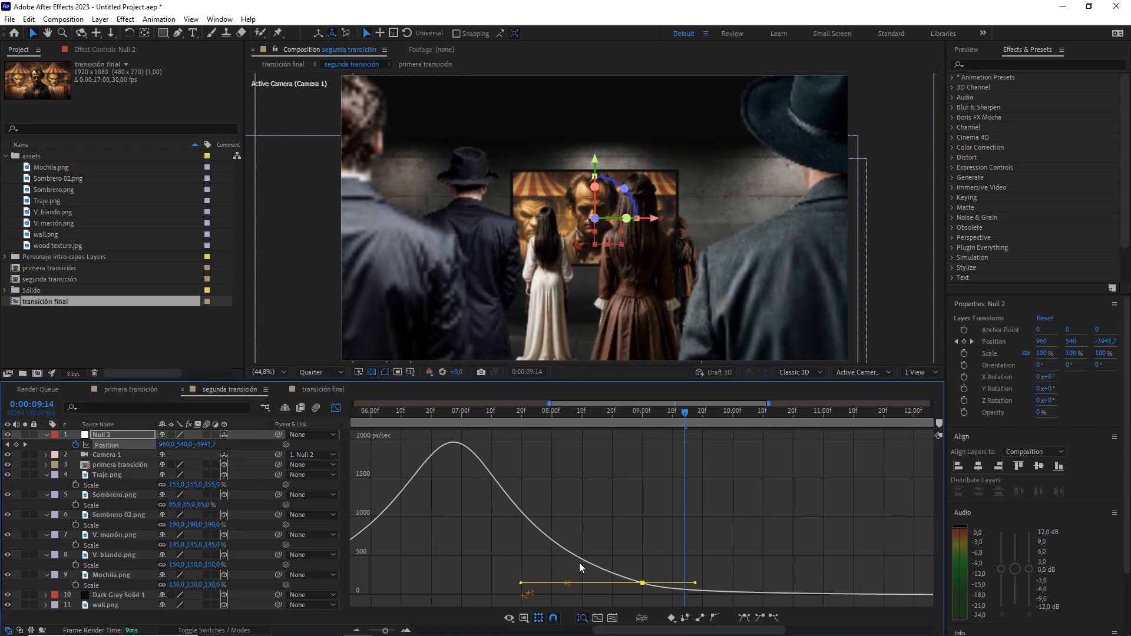
{"action": "left_click", "coordinate": [669, 533]}
{"action": "left_click_drag", "start_coordinate": [387, 630], "coordinate": [379, 632]}
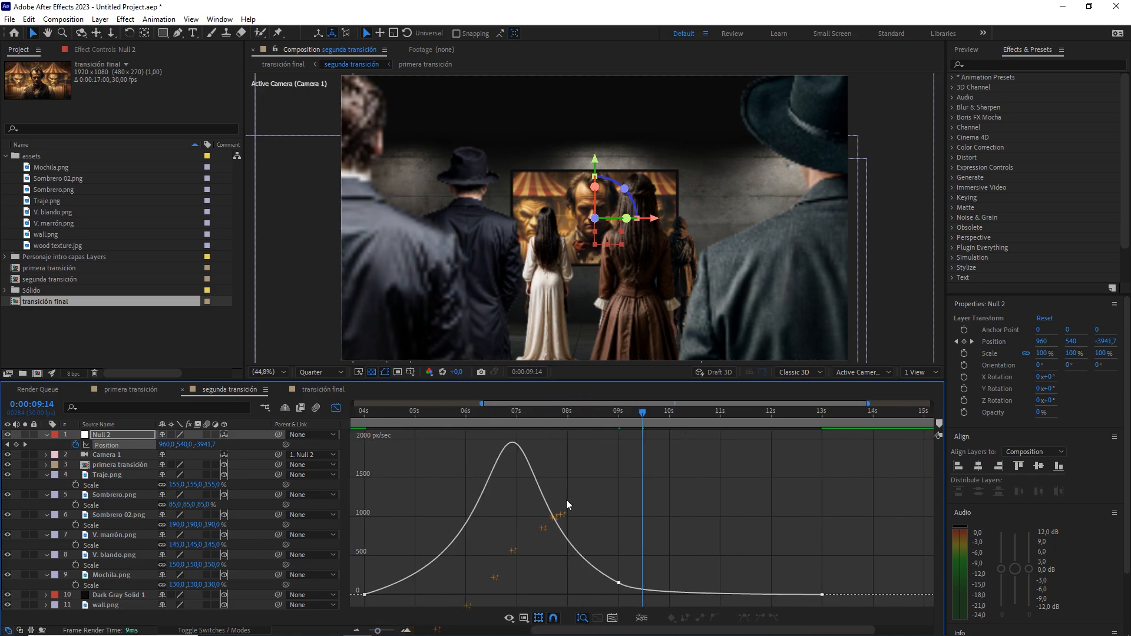
{"action": "left_click_drag", "start_coordinate": [642, 428], "coordinate": [618, 427]}
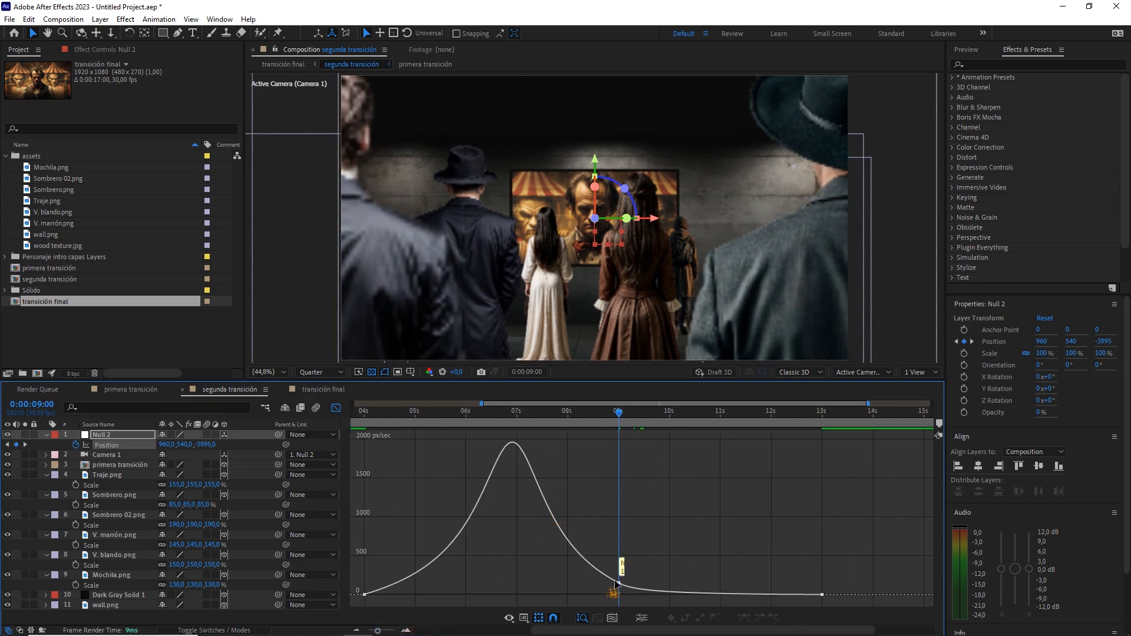
{"action": "left_click", "coordinate": [619, 583]}
{"action": "left_click_drag", "start_coordinate": [618, 419], "coordinate": [800, 434]}
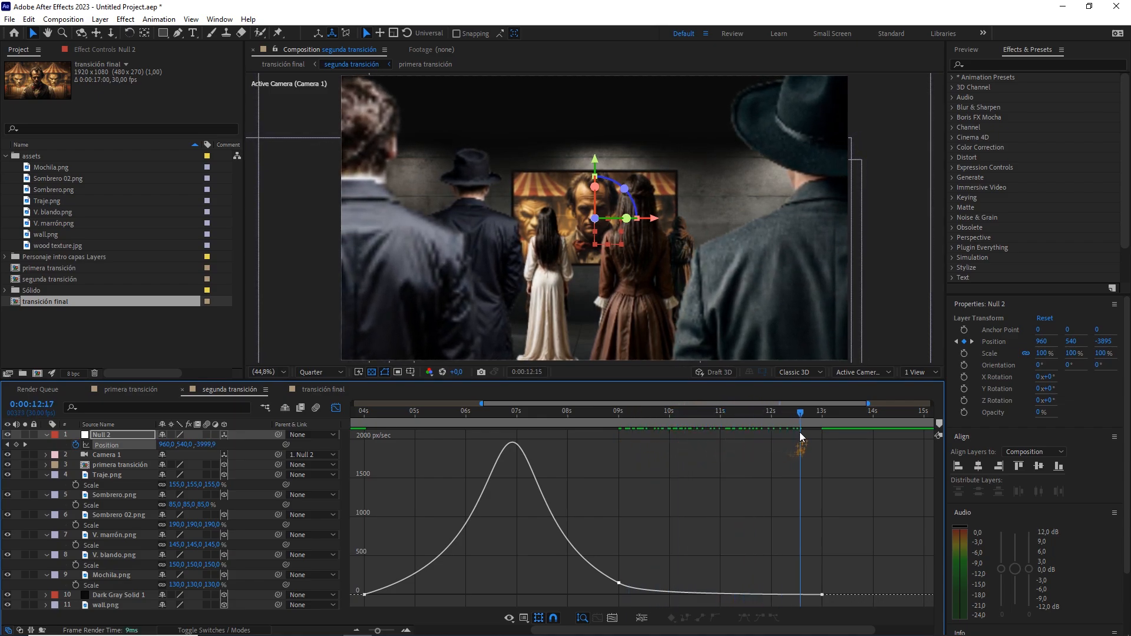
{"action": "left_click", "coordinate": [664, 420]}
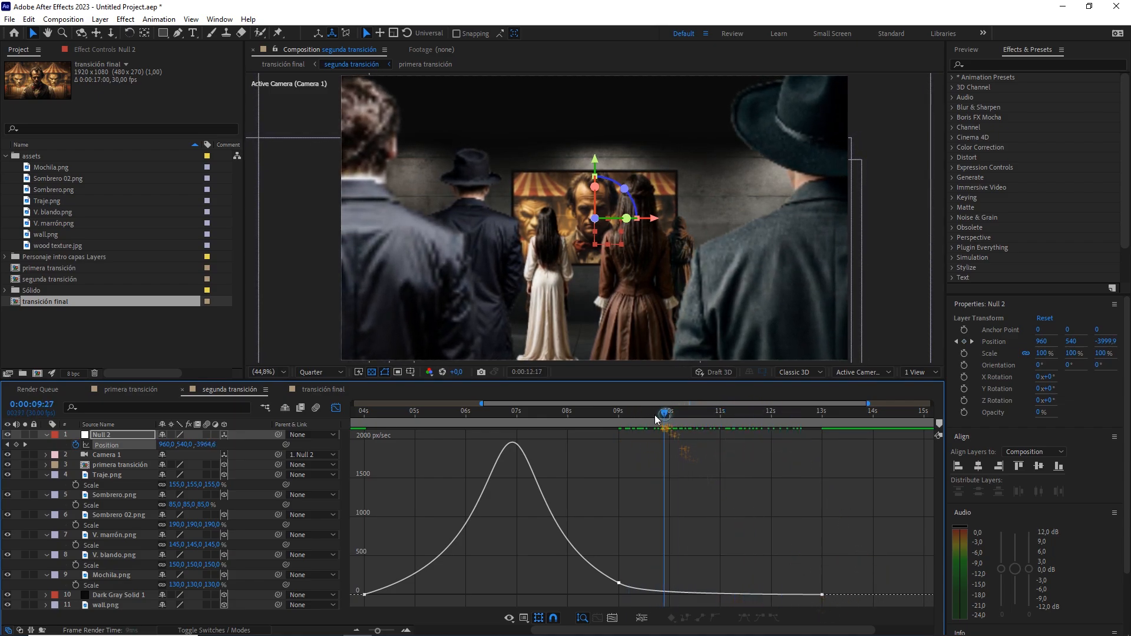
{"action": "mouse_move", "coordinate": [655, 414]}
{"action": "left_mouse_down"}
{"action": "mouse_move", "coordinate": [629, 416]}
{"action": "mouse_move", "coordinate": [656, 423]}
{"action": "left_mouse_up"}
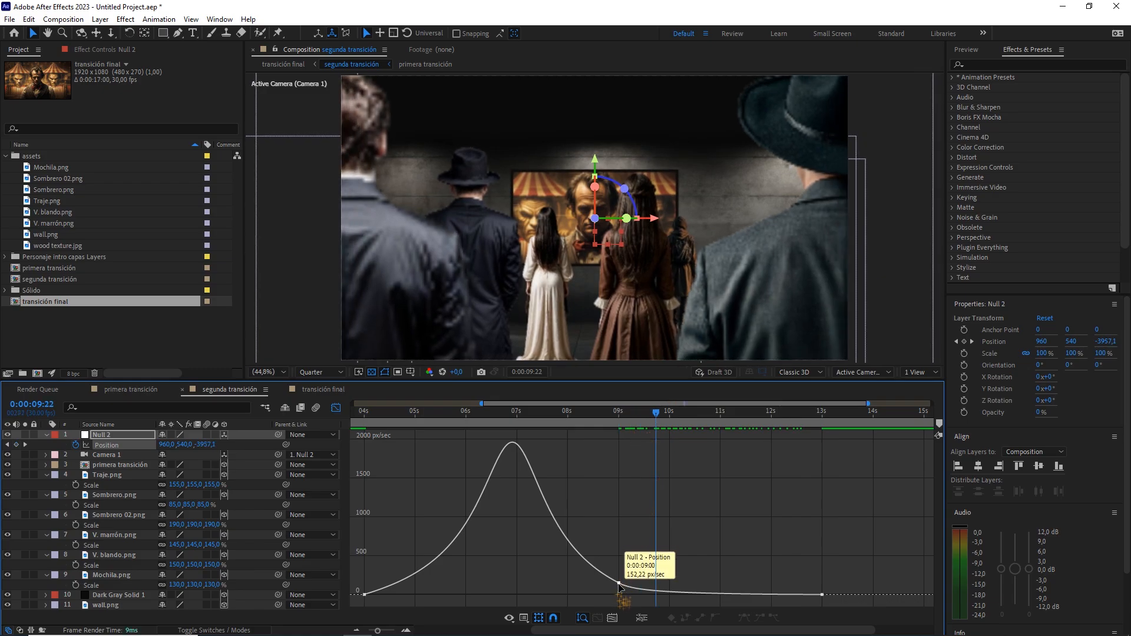
Set the incoming velocity influence of Null 2's 9-second Position keyframe to 65%
{"action": "double_click", "coordinate": [618, 584]}
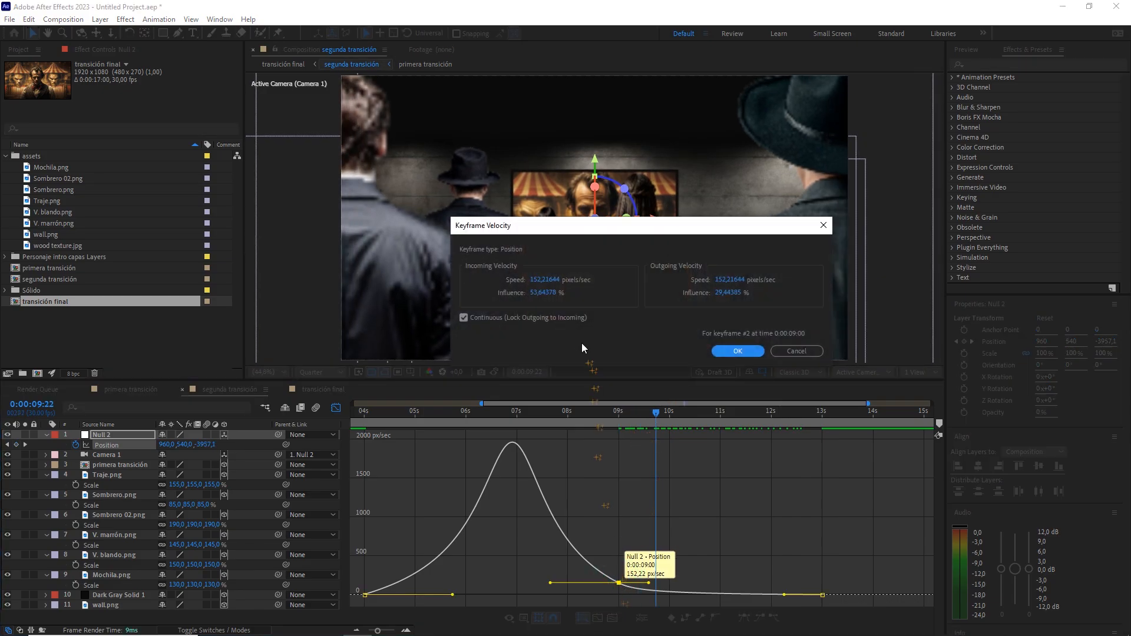
{"action": "left_click", "coordinate": [542, 294]}
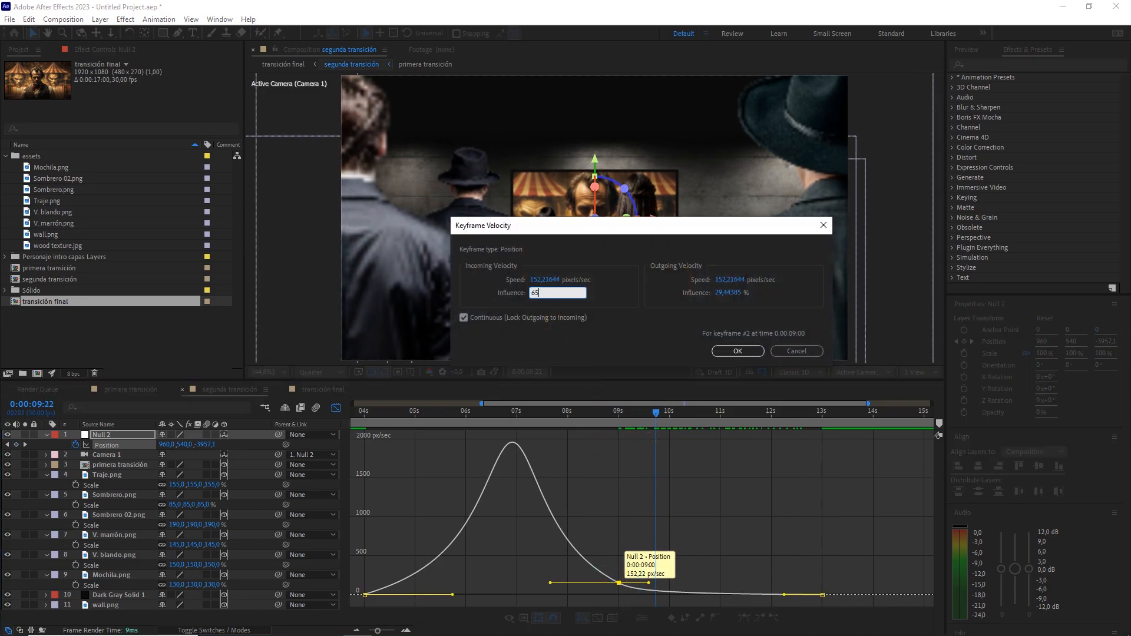
{"action": "left_click", "coordinate": [722, 351]}
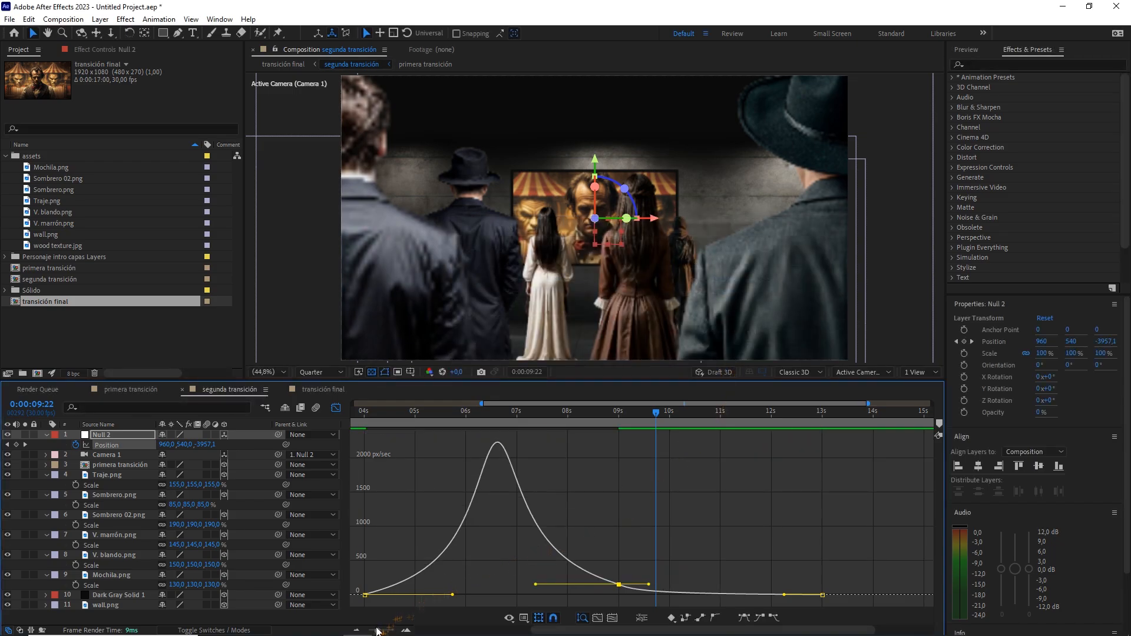
Reduce the speed at Null 2's 9-second Position keyframe to about 126 px/sec in the speed graph
{"action": "left_click_drag", "start_coordinate": [376, 631], "coordinate": [382, 631]}
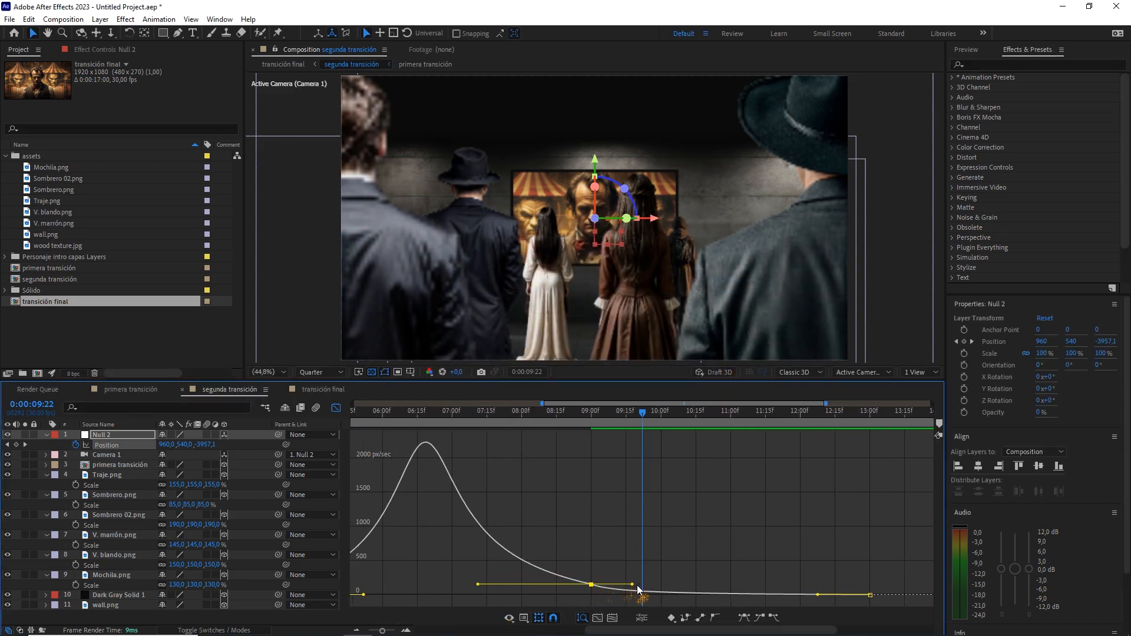
{"action": "left_click_drag", "start_coordinate": [632, 587], "coordinate": [633, 588]}
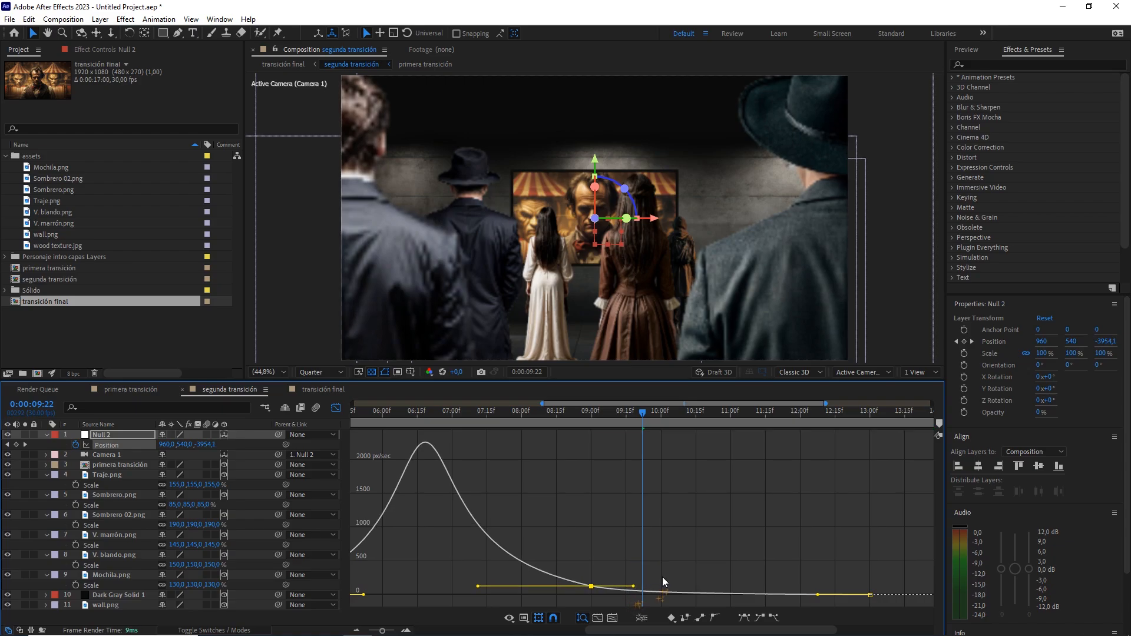
{"action": "left_click", "coordinate": [662, 578]}
Check the 9-second keyframe's velocity influence values and examine the whole Null 2 speed curve
{"action": "double_click", "coordinate": [590, 586]}
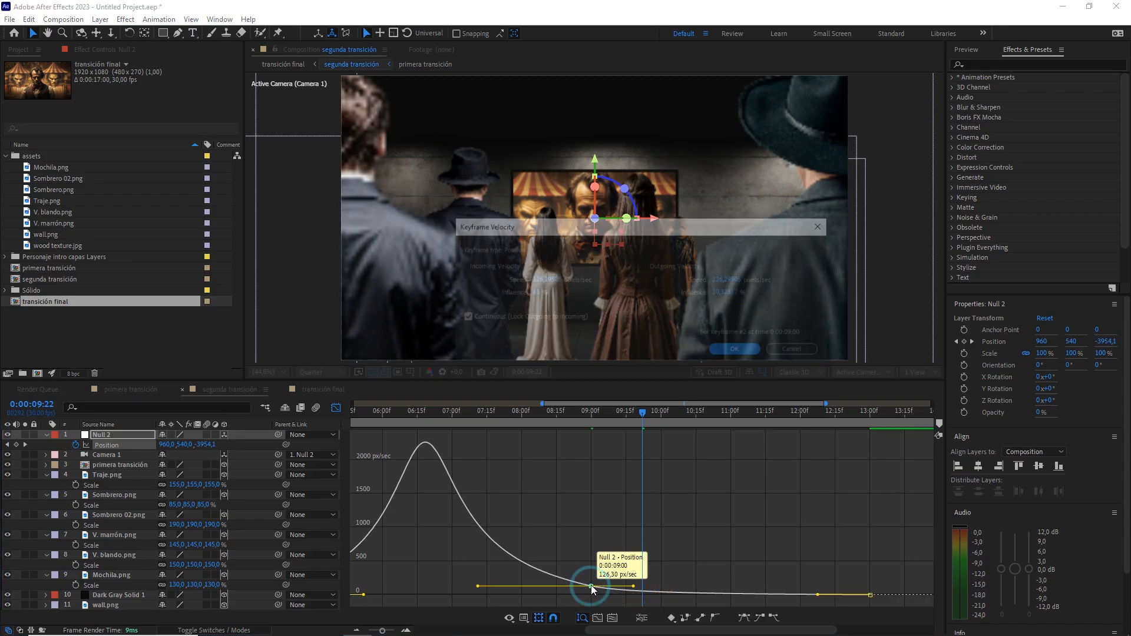
{"action": "left_click", "coordinate": [535, 299]}
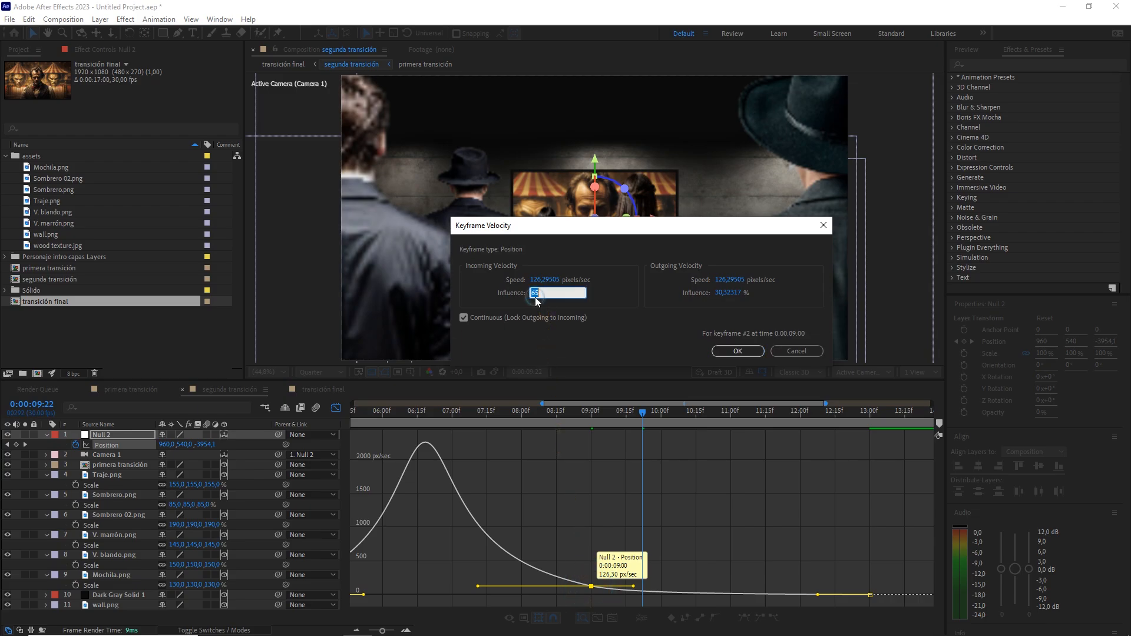
{"action": "left_click", "coordinate": [736, 352]}
{"action": "left_click_drag", "start_coordinate": [384, 631], "coordinate": [369, 631]}
{"action": "left_click", "coordinate": [708, 514]}
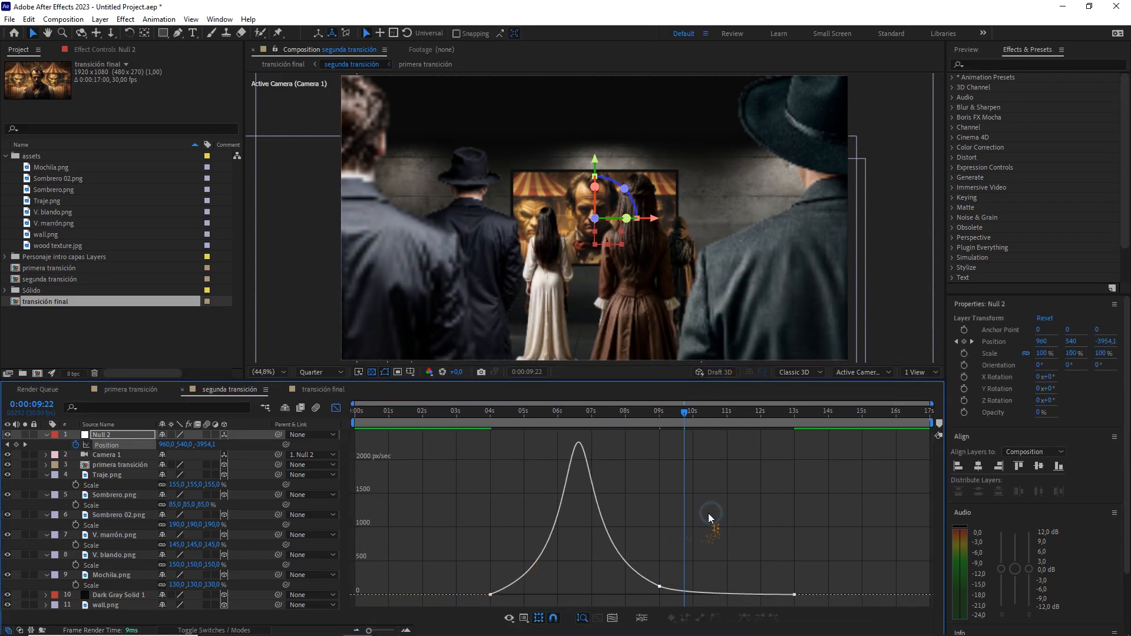
Scrub back through segunda transición's ending, and preview transición final from about 7.5 seconds through the 9-second join
{"action": "left_click_drag", "start_coordinate": [683, 412], "coordinate": [641, 415]}
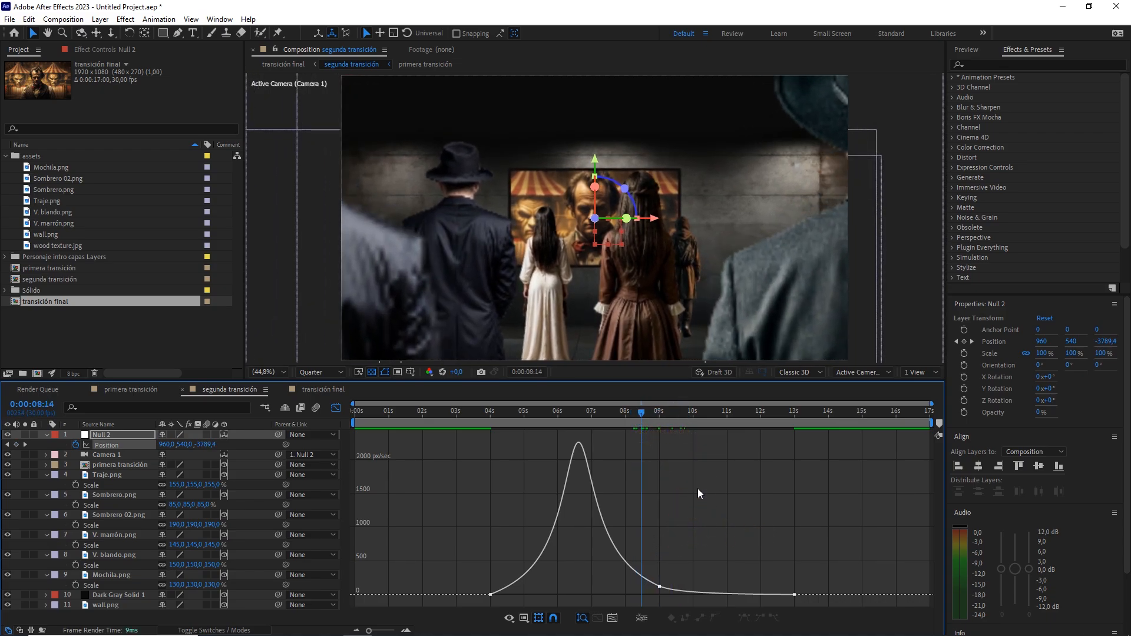
{"action": "left_click", "coordinate": [331, 391]}
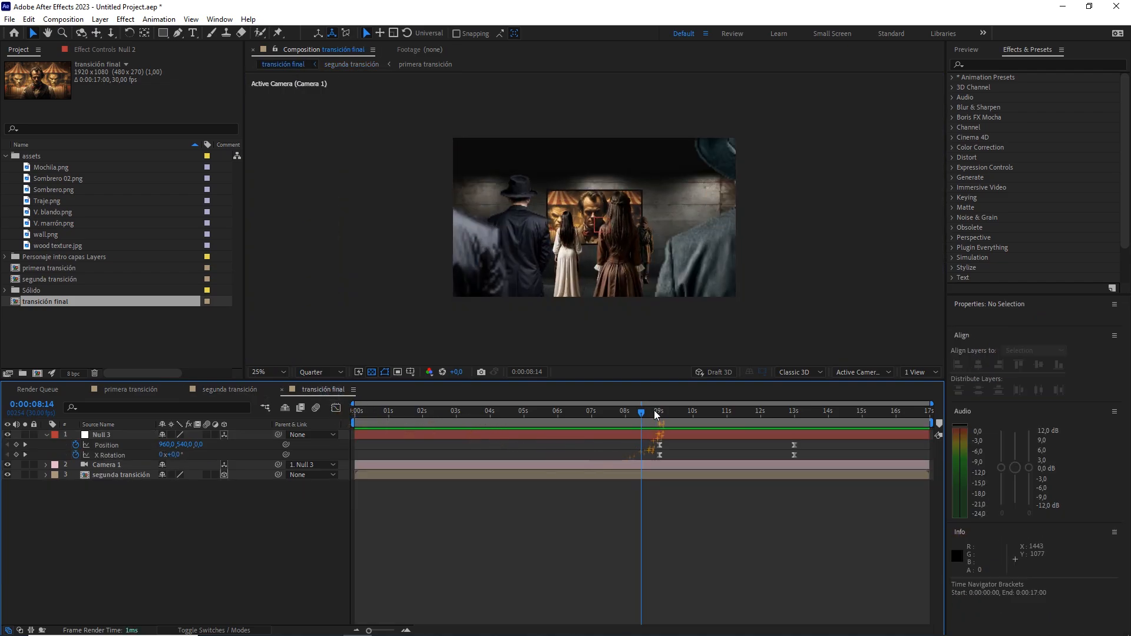
{"action": "left_click_drag", "start_coordinate": [655, 414], "coordinate": [605, 402]}
{"action": "key", "text": "space"}
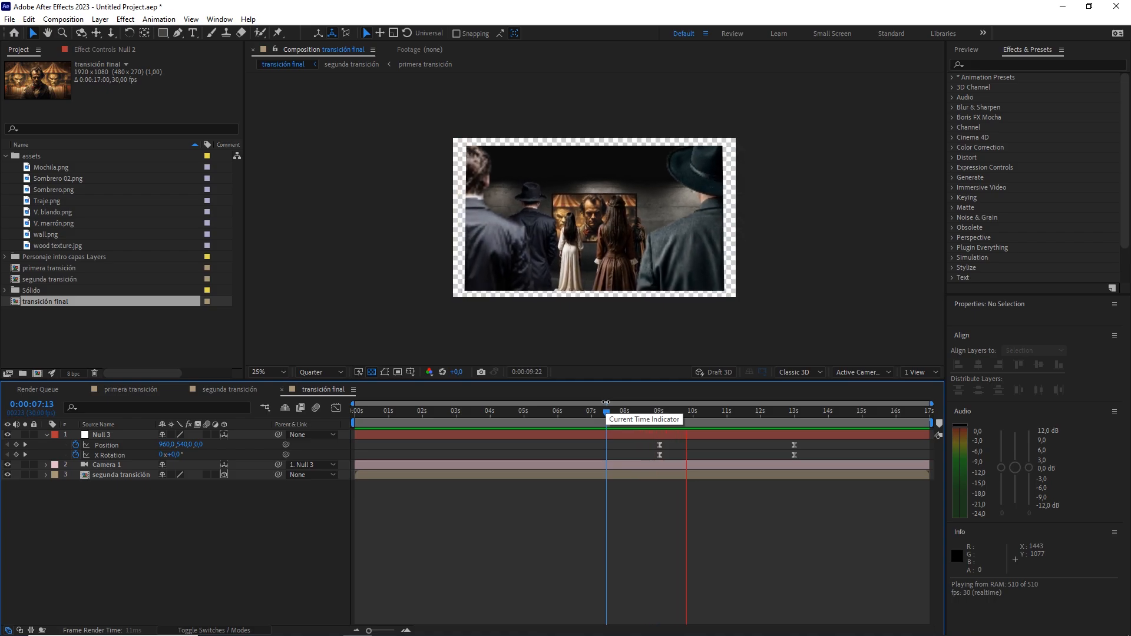
{"action": "left_click_drag", "start_coordinate": [605, 402], "coordinate": [651, 415]}
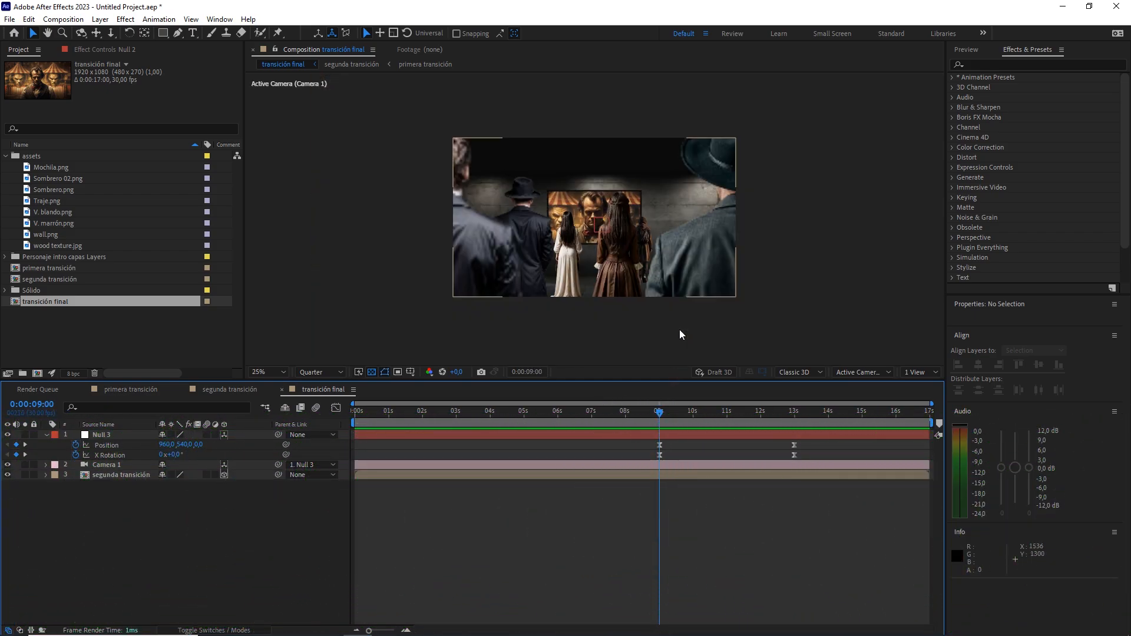
{"action": "left_click_drag", "start_coordinate": [660, 412], "coordinate": [605, 415]}
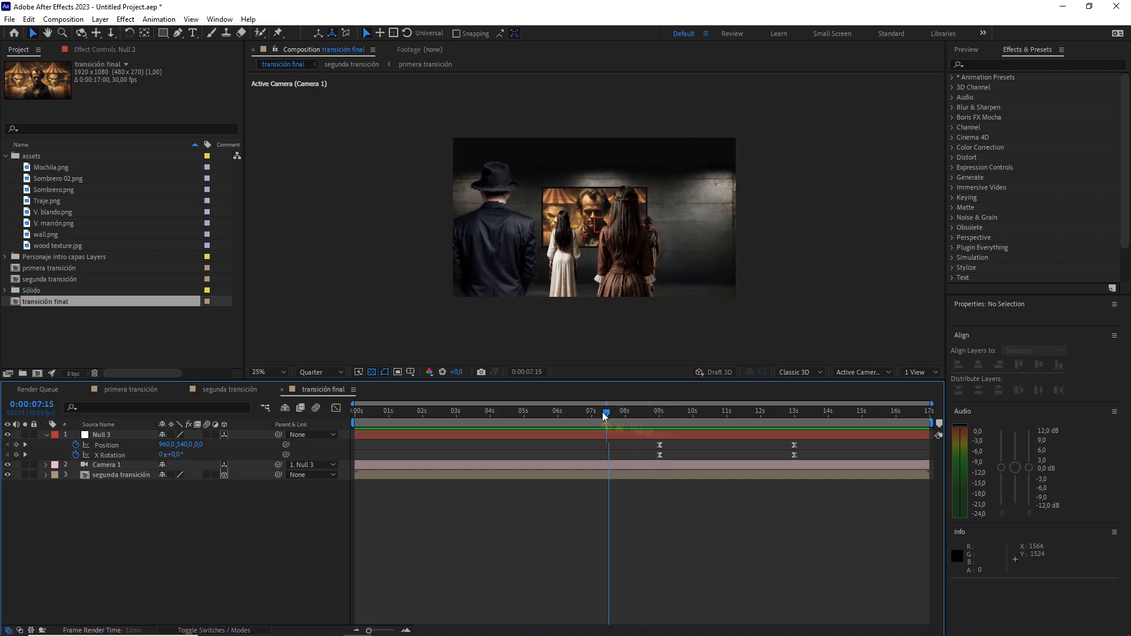
{"action": "key", "text": "space"}
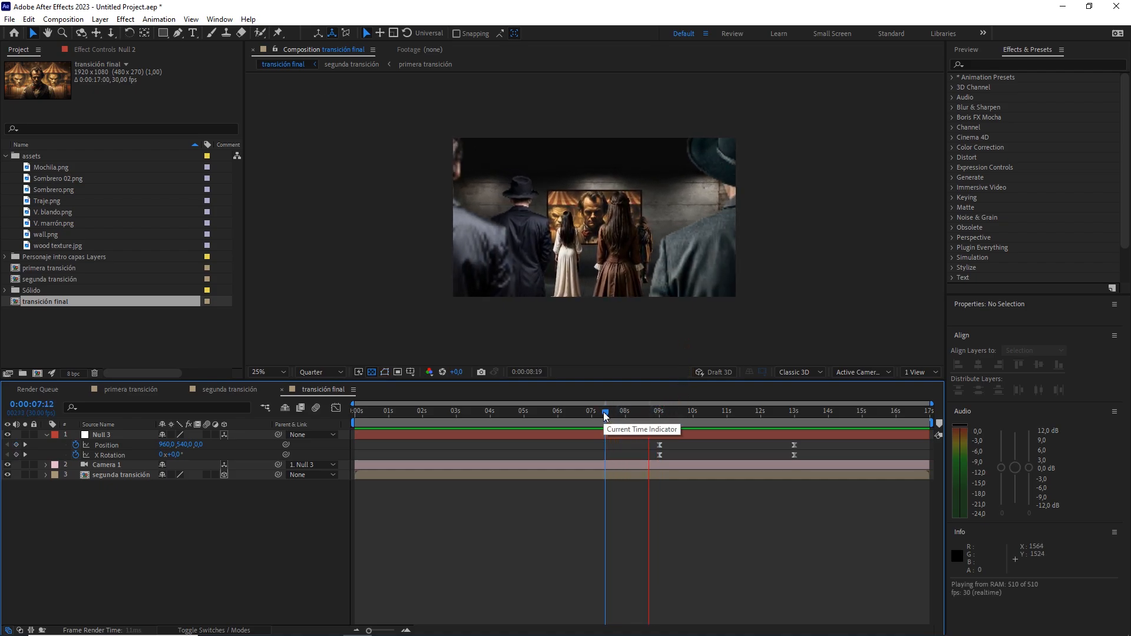
{"action": "key", "text": "space"}
Play transición final from the beginning to review the full camera move into the pull-back
{"action": "left_click_drag", "start_coordinate": [603, 416], "coordinate": [351, 416]}
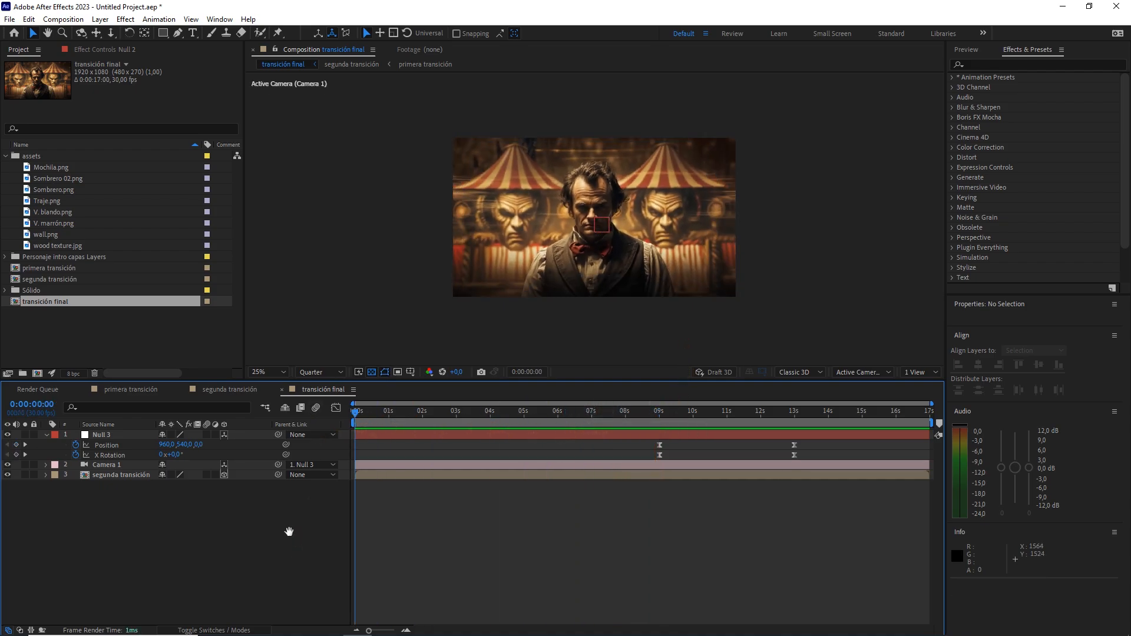
{"action": "key", "text": "space"}
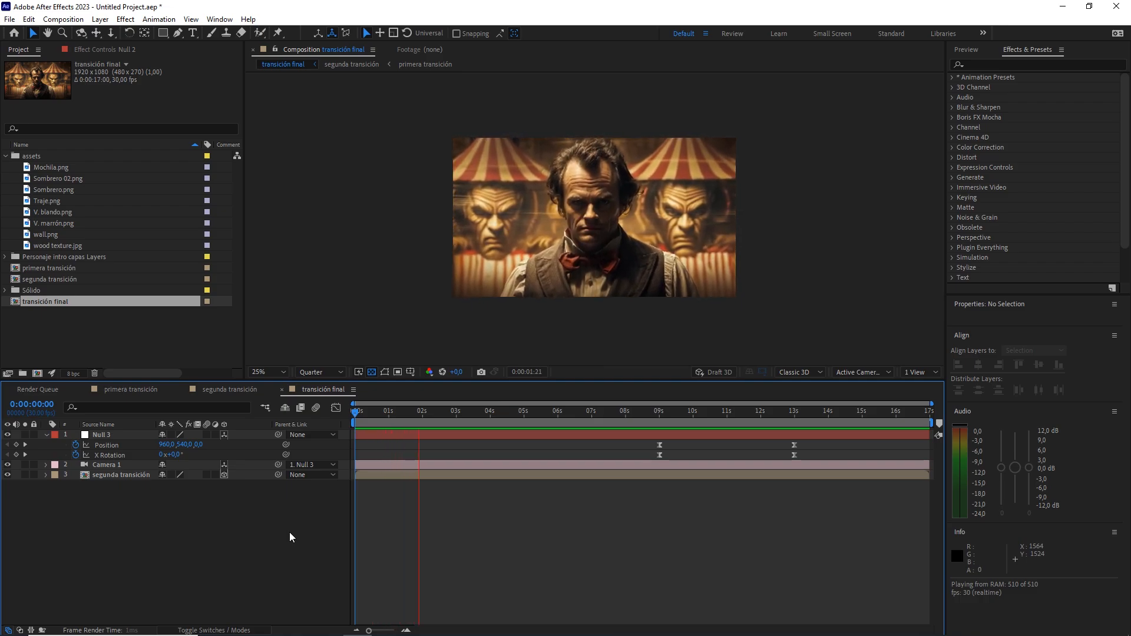
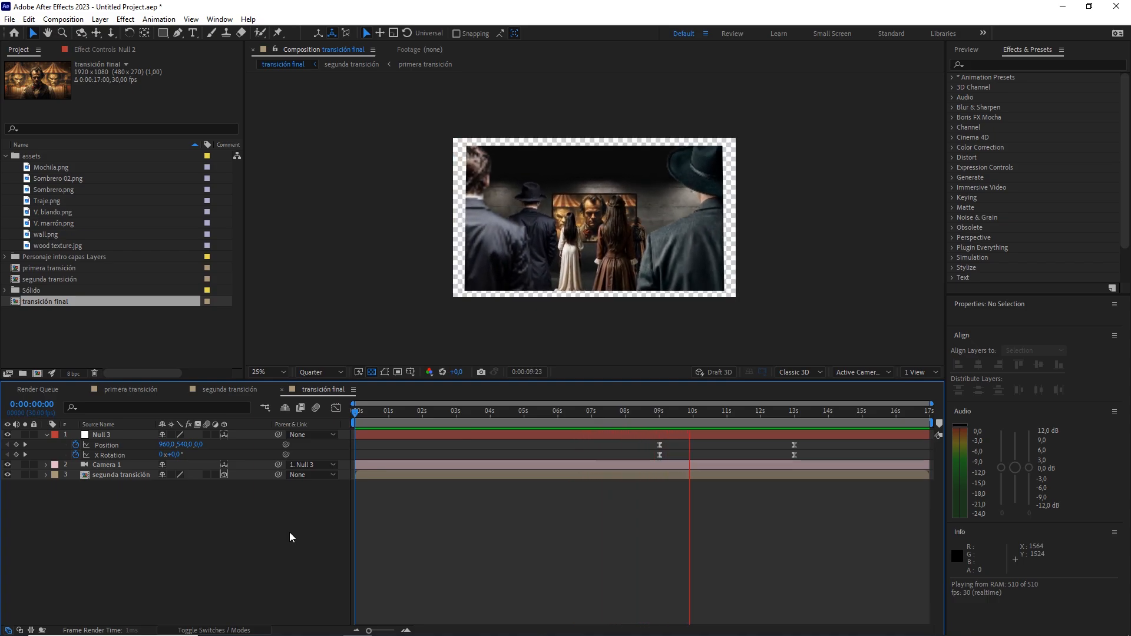
{"action": "left_click", "coordinate": [638, 412]}
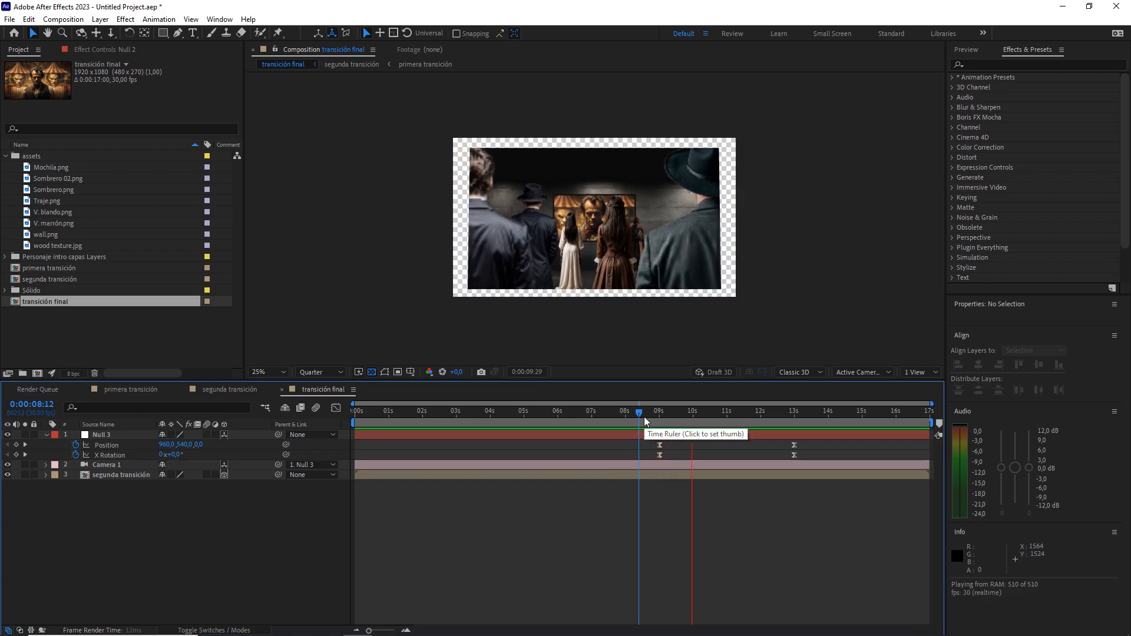
At 9 seconds, create a white 1920 × 1080 px solid named frame in transición final
{"action": "left_click", "coordinate": [661, 419]}
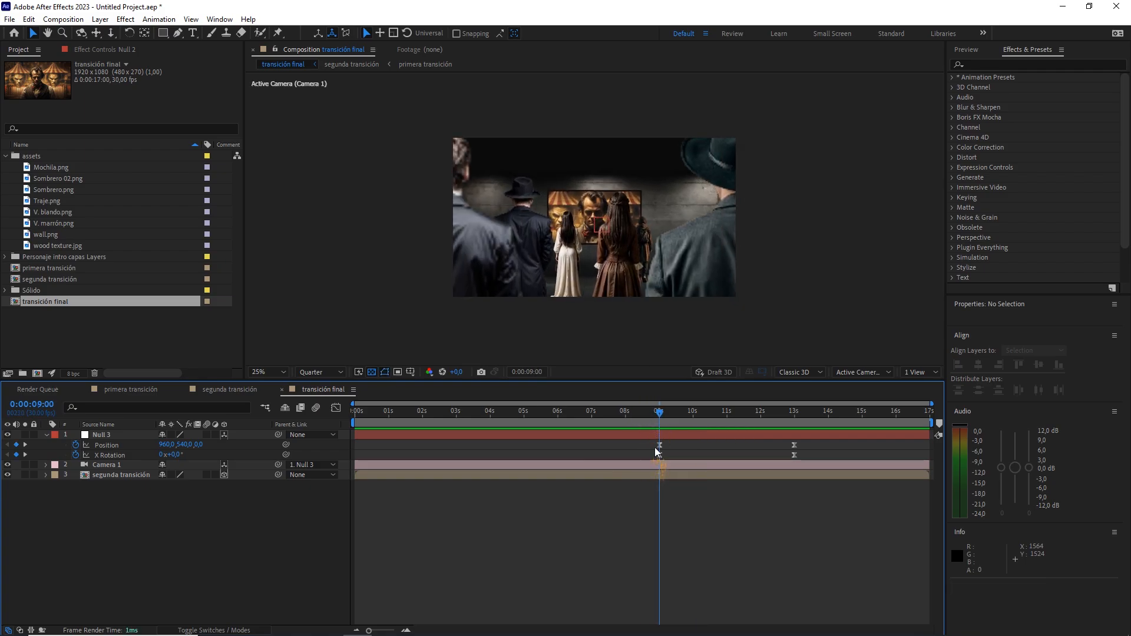
{"action": "right_click", "coordinate": [222, 524]}
{"action": "mouse_move", "coordinate": [321, 378]}
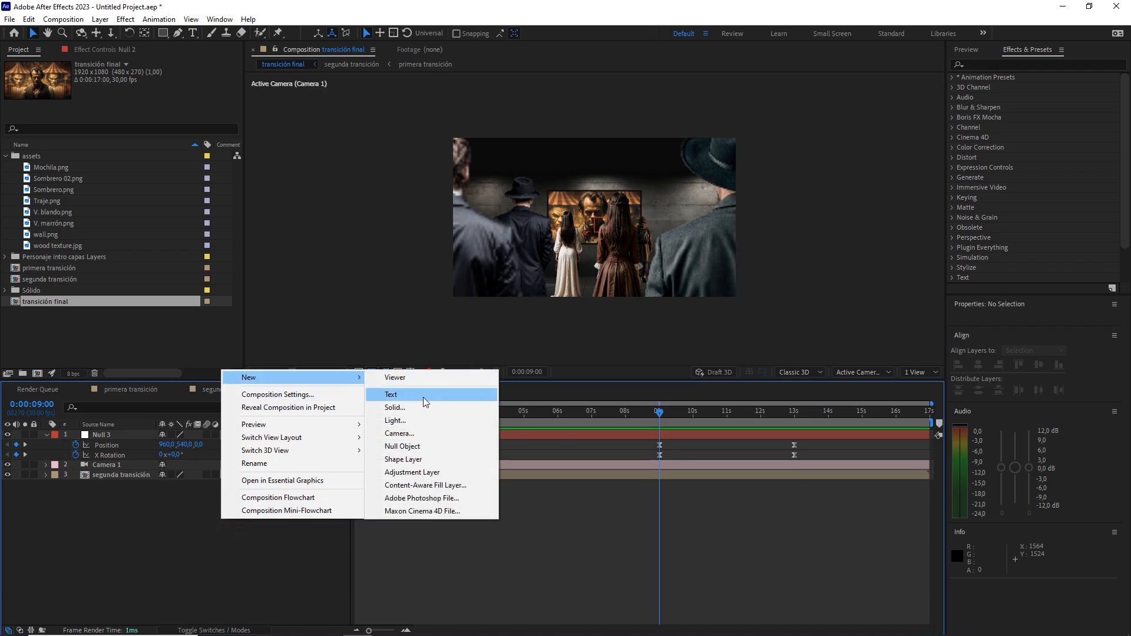
{"action": "left_click", "coordinate": [407, 408]}
{"action": "left_click", "coordinate": [557, 456]}
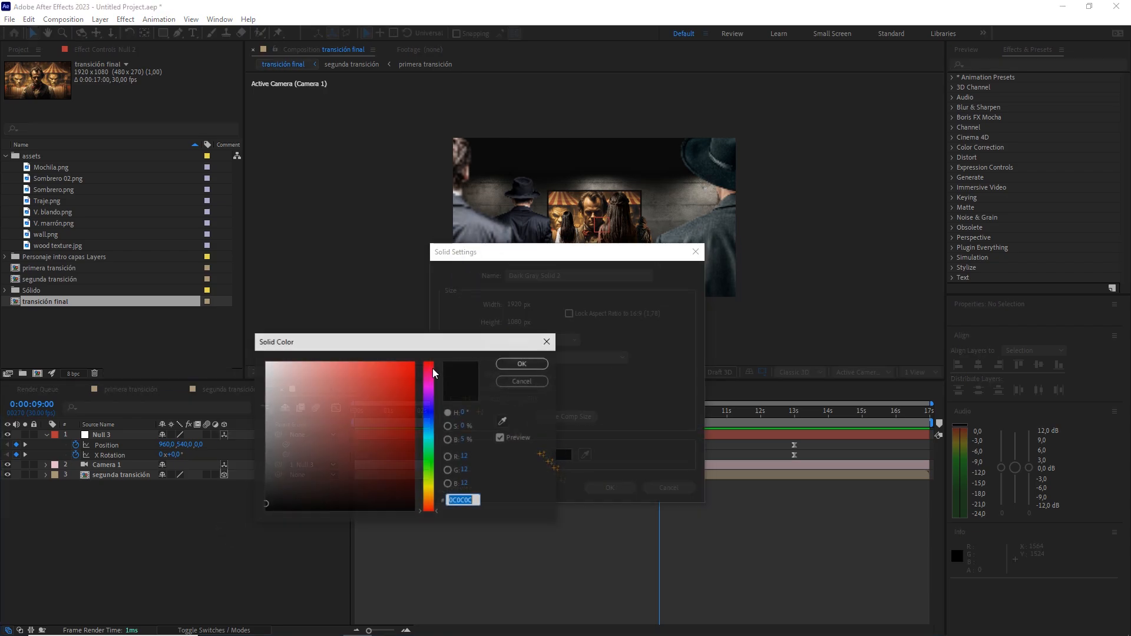
{"action": "left_click_drag", "start_coordinate": [284, 384], "coordinate": [228, 346]}
{"action": "left_click", "coordinate": [519, 366]}
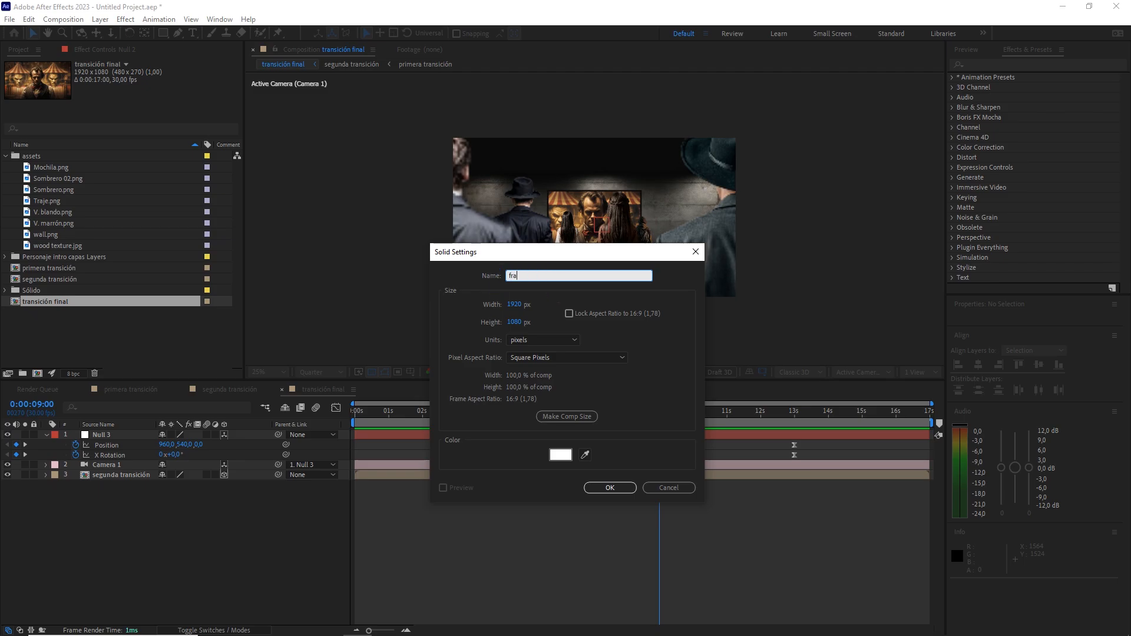
{"action": "left_click", "coordinate": [616, 488]}
Make frame a 3D layer and enlarge it to about 104.4% width and 108.9% height
{"action": "left_click_drag", "start_coordinate": [637, 297], "coordinate": [618, 278]}
{"action": "left_click", "coordinate": [224, 434]}
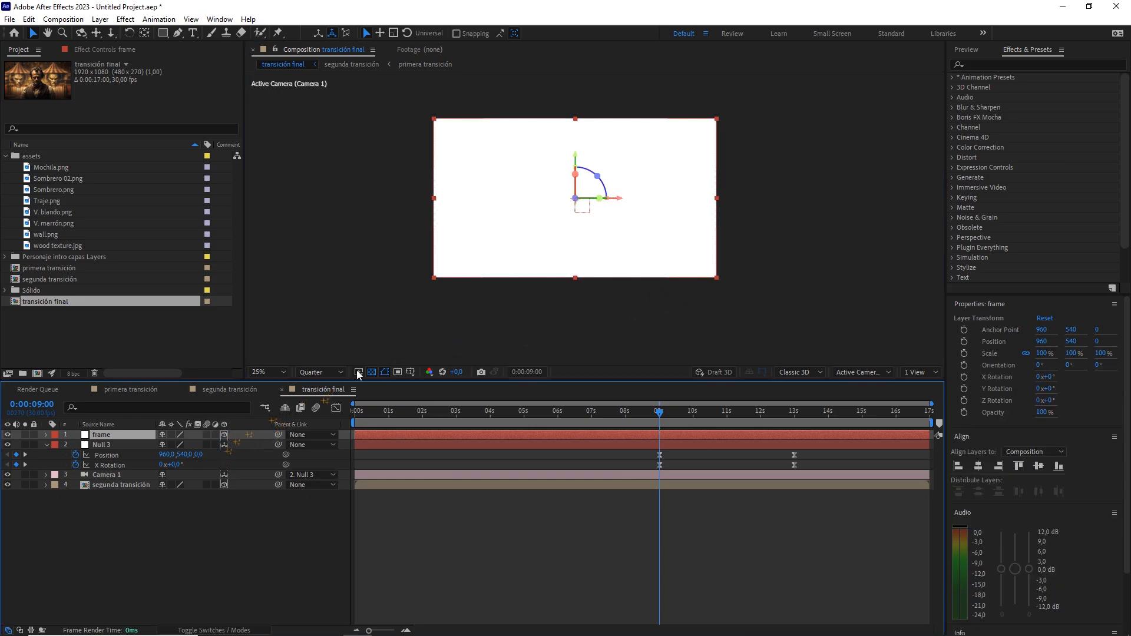
{"action": "scroll", "coordinate": [695, 295], "scroll_direction": "up", "scroll_amount": 3}
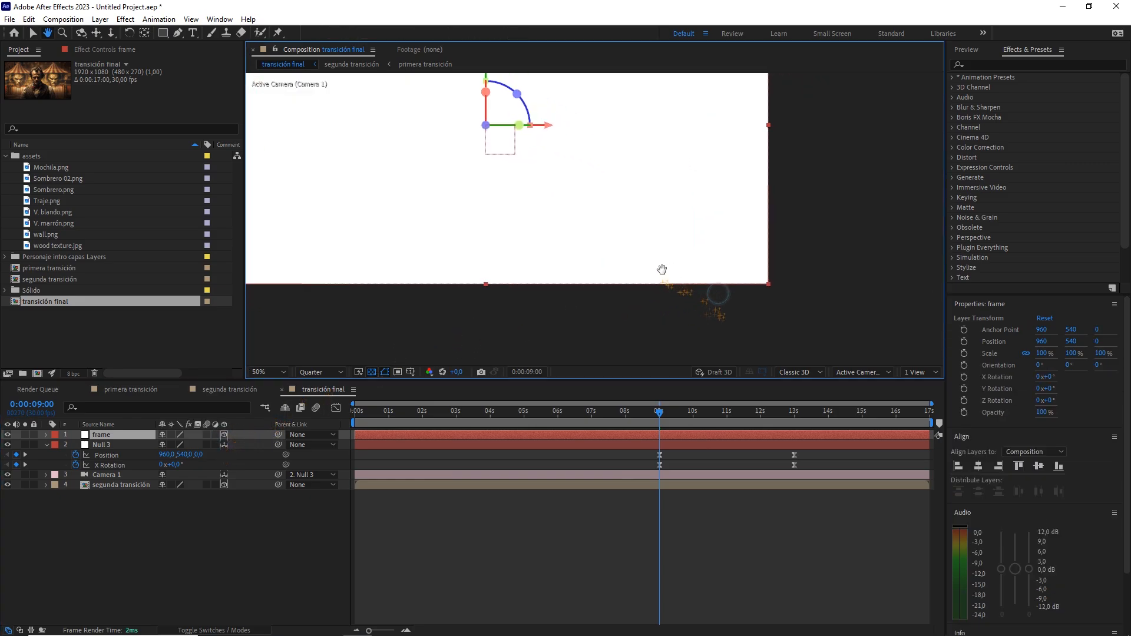
{"action": "left_click_drag", "start_coordinate": [768, 285], "coordinate": [780, 304]}
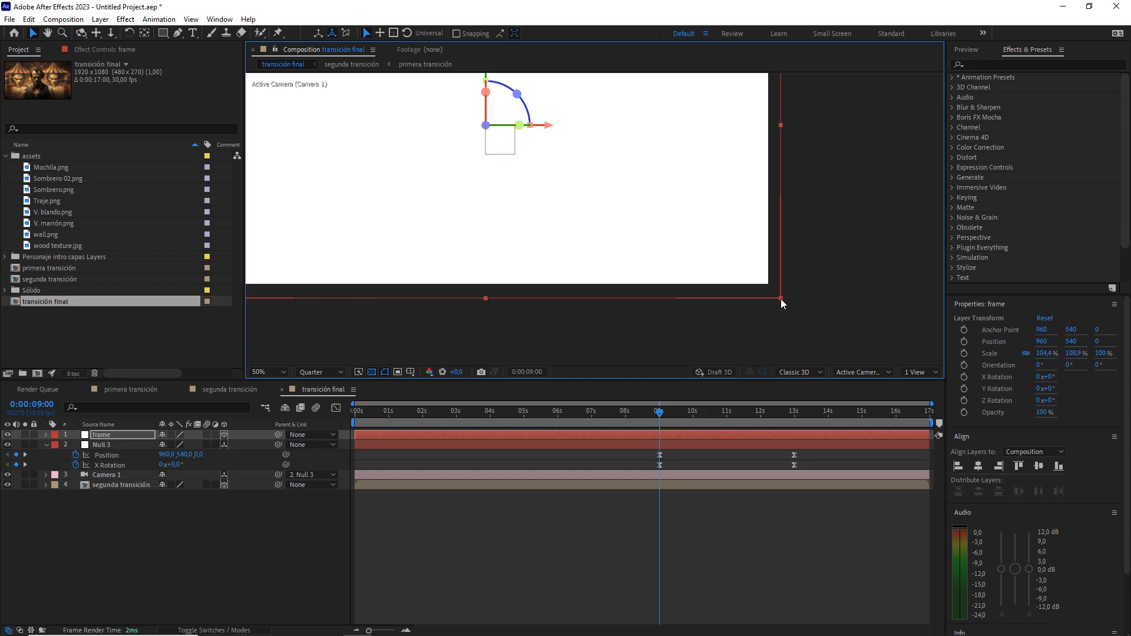
{"action": "scroll", "coordinate": [758, 188], "scroll_direction": "down", "scroll_amount": 2}
{"action": "left_click_drag", "start_coordinate": [599, 148], "coordinate": [624, 175]}
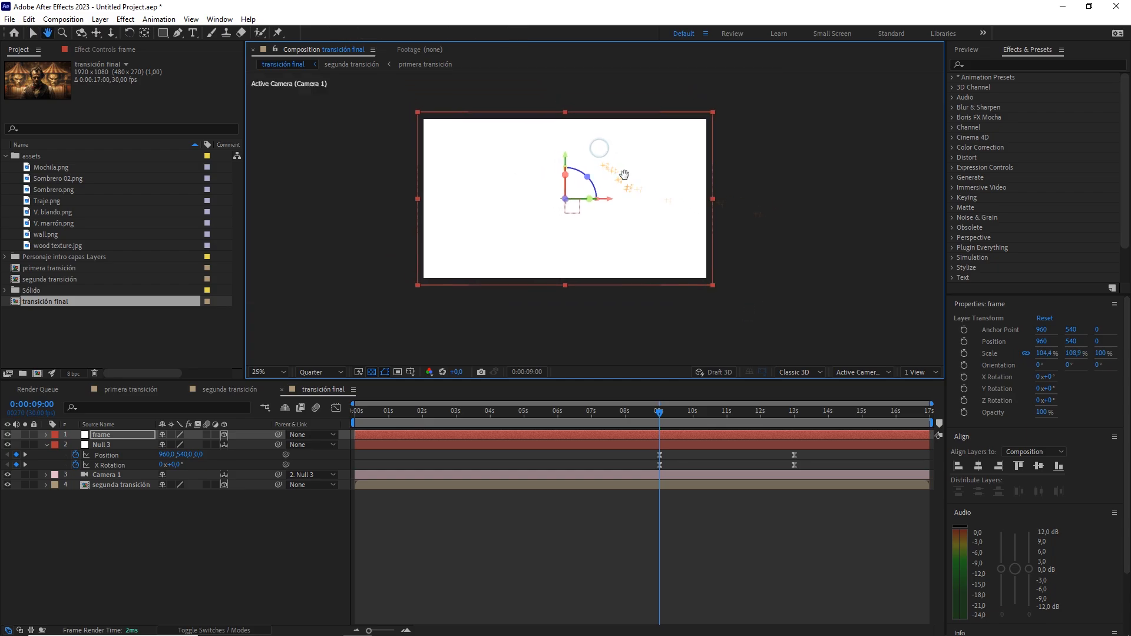
{"action": "key", "text": "v"}
Move the frame layer beneath segunda transición and preview the white border during the pull-back
{"action": "left_click_drag", "start_coordinate": [120, 439], "coordinate": [129, 492]}
{"action": "key", "text": "space"}
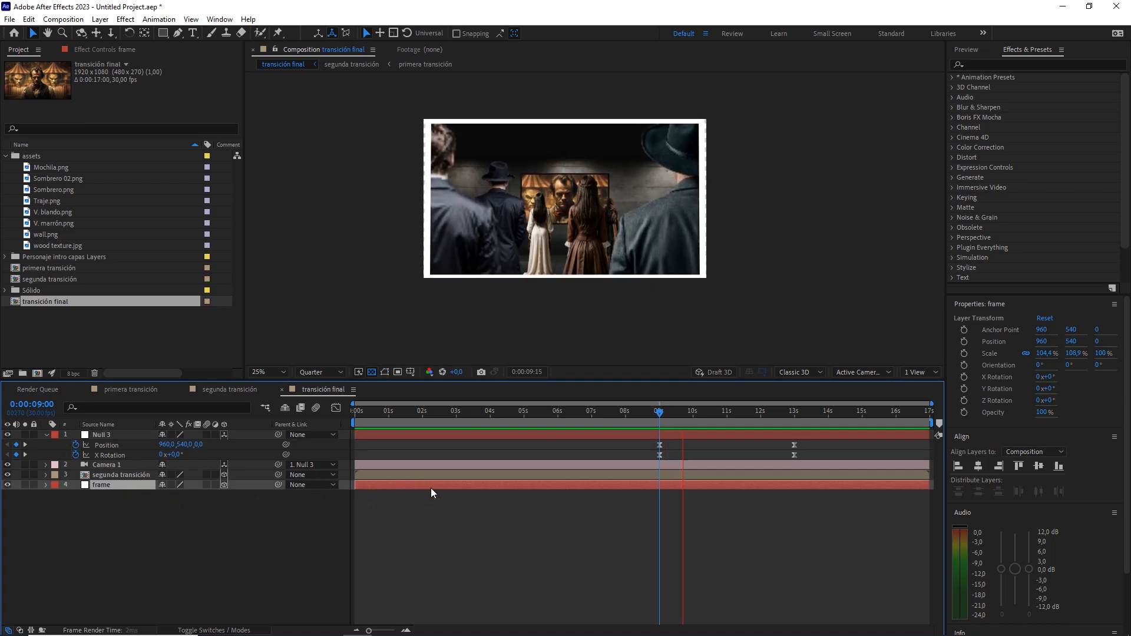
{"action": "key", "text": "space"}
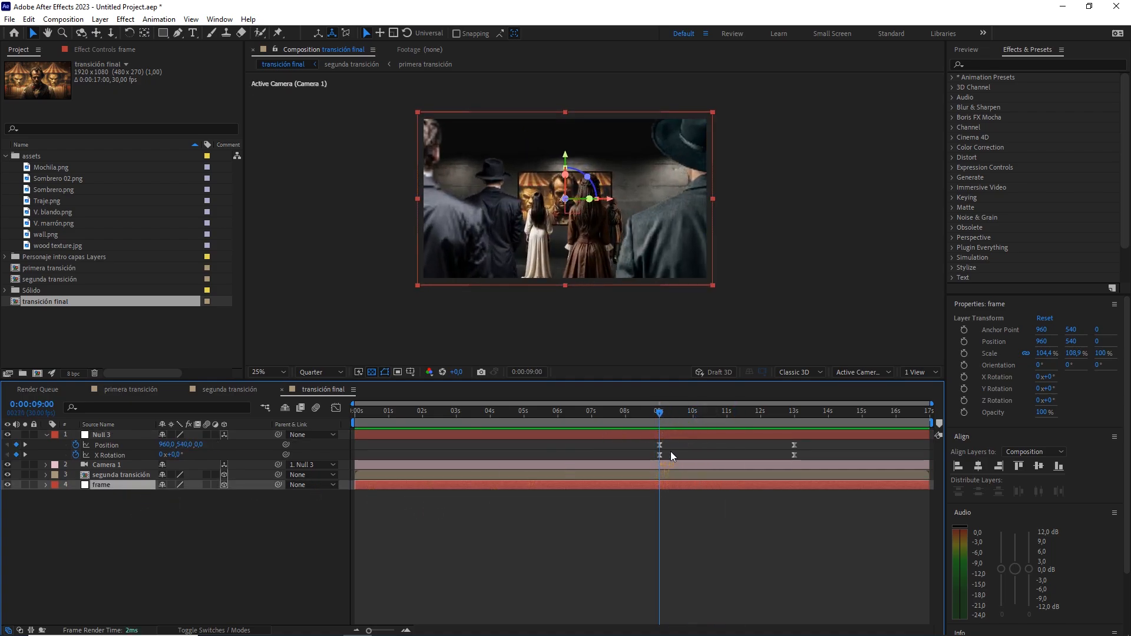
Add wood texture.jpg beneath the frame layer, check it in isolation, and make it a 3D layer
{"action": "left_click", "coordinate": [62, 246]}
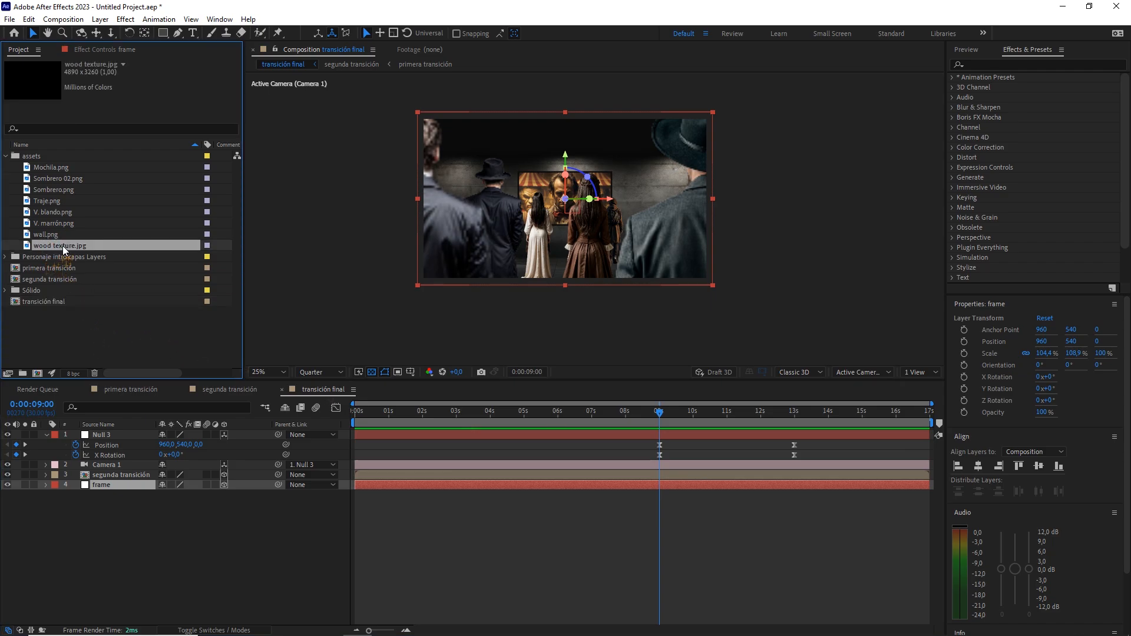
{"action": "left_click_drag", "start_coordinate": [62, 245], "coordinate": [111, 498]}
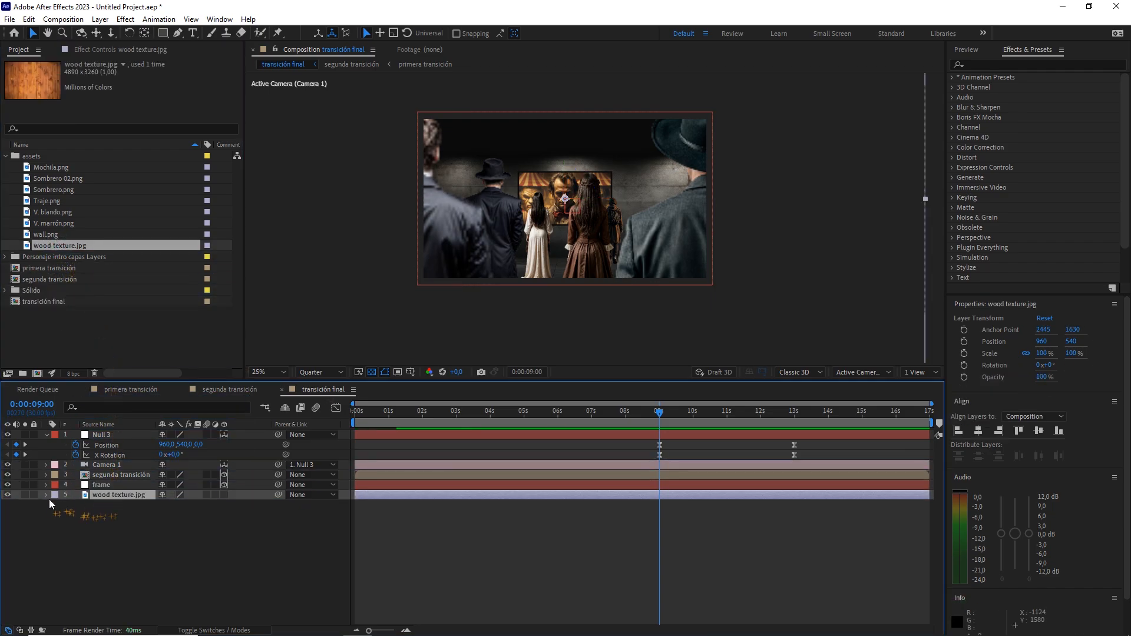
{"action": "left_click", "coordinate": [25, 495]}
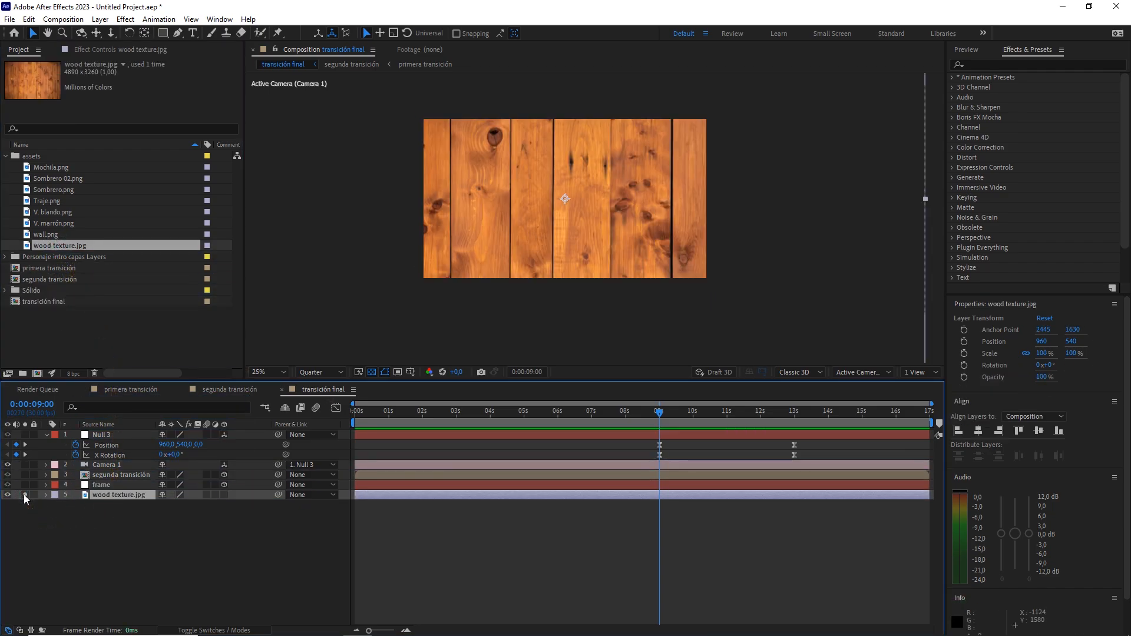
{"action": "left_click", "coordinate": [25, 495]}
{"action": "left_click", "coordinate": [223, 494]}
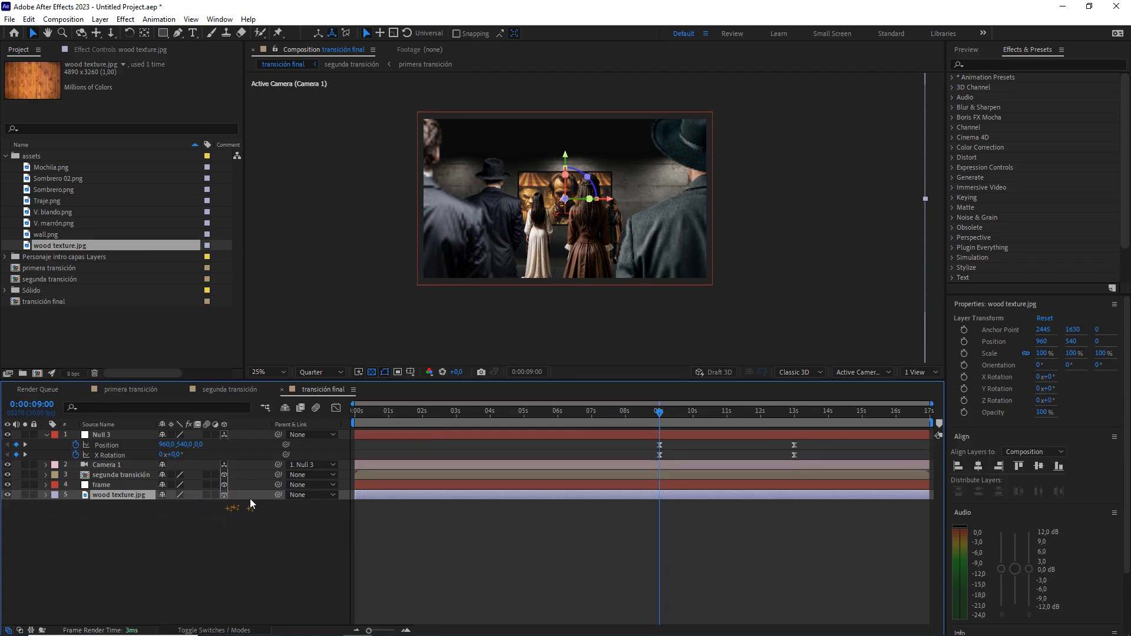
At 13 seconds, add a full-layer elliptical mask to wood texture.jpg and shift the ellipse downward around the framed picture
{"action": "left_click_drag", "start_coordinate": [668, 415], "coordinate": [795, 412]}
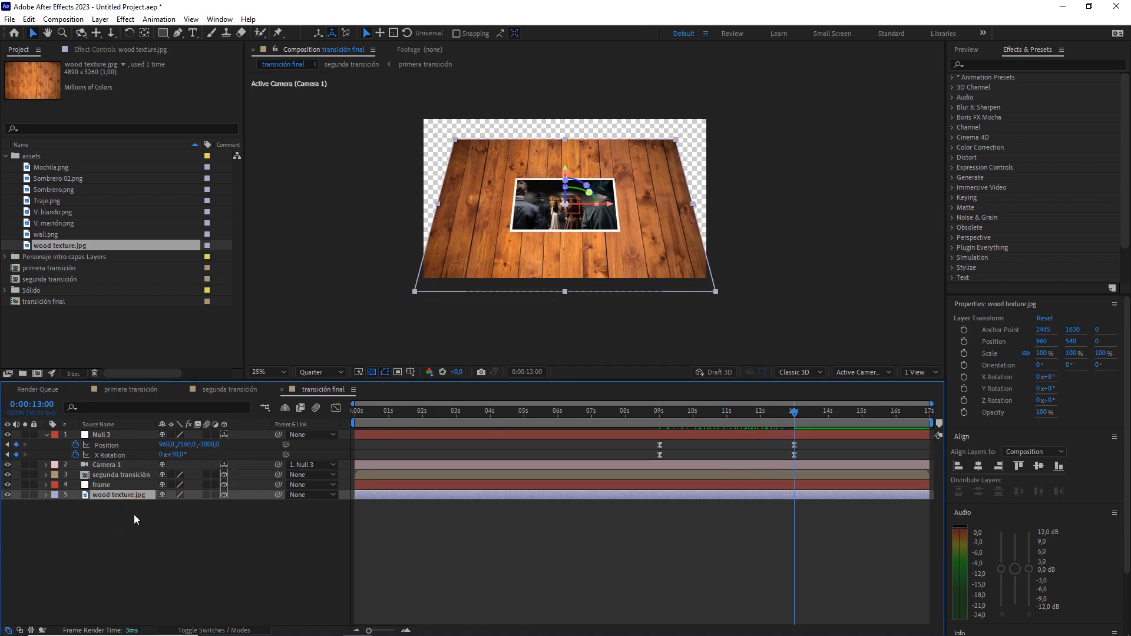
{"action": "left_click_drag", "start_coordinate": [164, 33], "coordinate": [198, 64]}
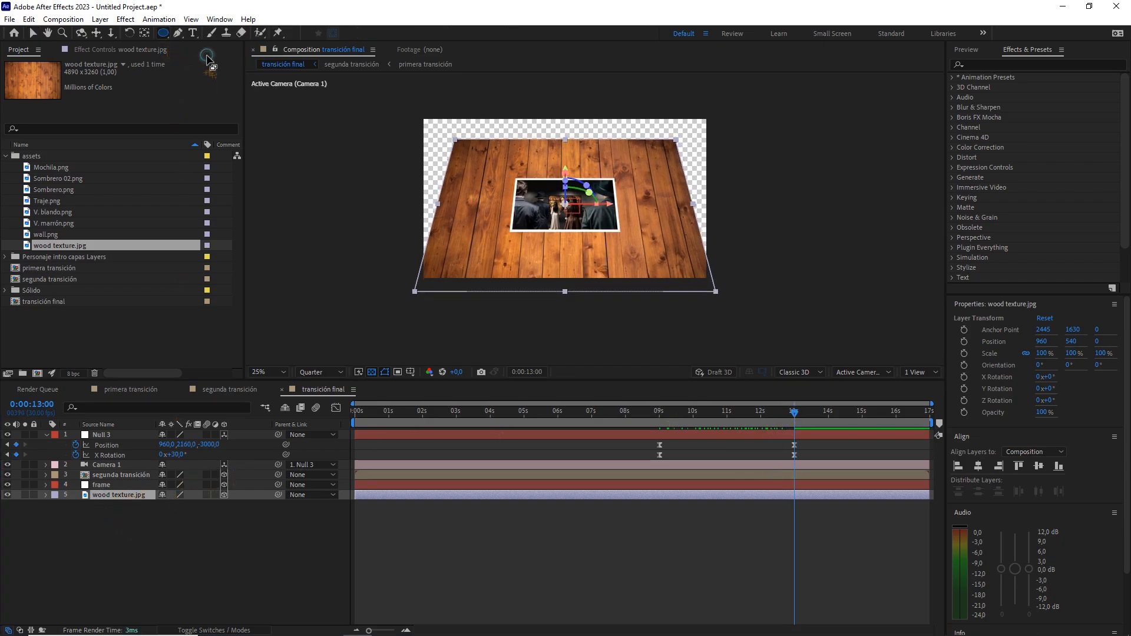
{"action": "double_click", "coordinate": [164, 33]}
{"action": "key", "text": "v"}
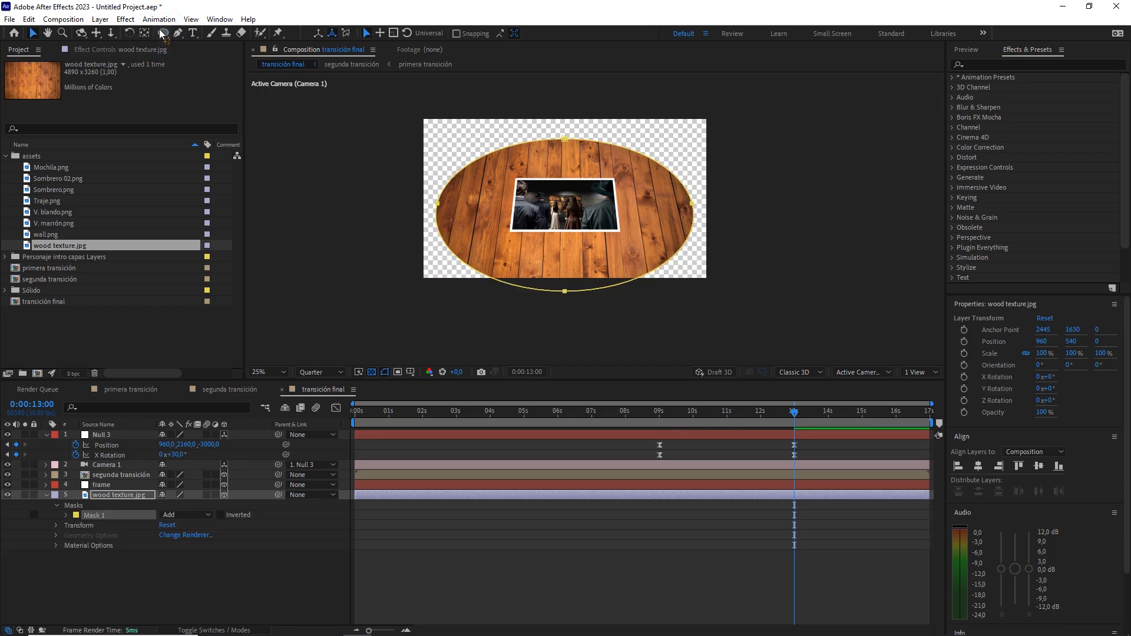
{"action": "double_click", "coordinate": [566, 141]}
{"action": "left_click_drag", "start_coordinate": [567, 142], "coordinate": [569, 181]}
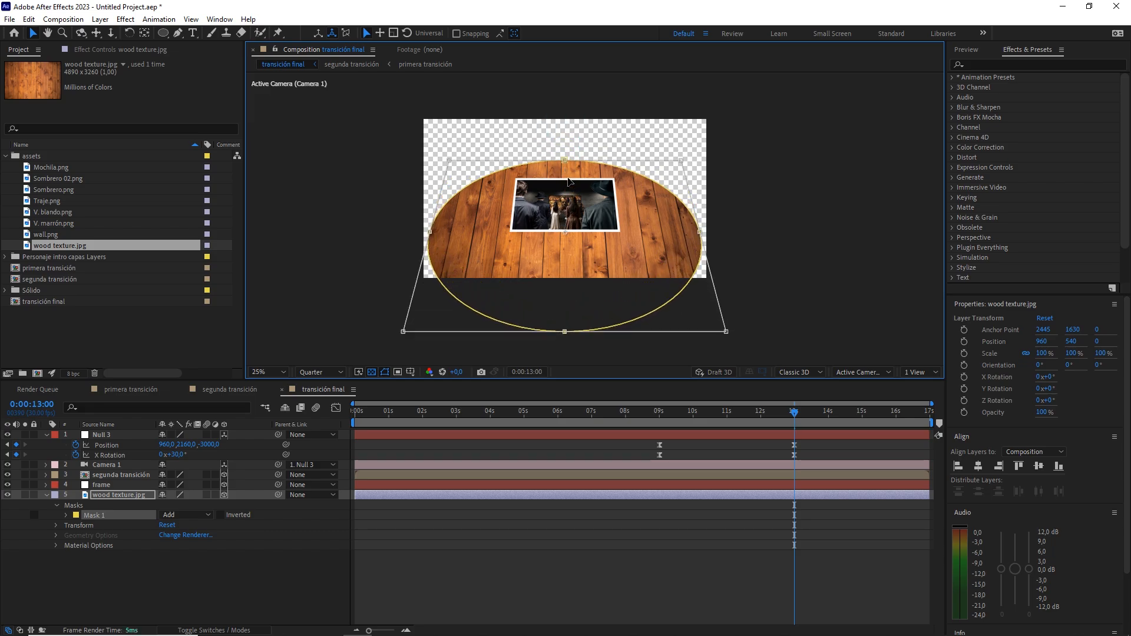
Set the wood texture.jpg mask's feather to 280 pixels and collapse the layer's properties
{"action": "left_click", "coordinate": [65, 514]}
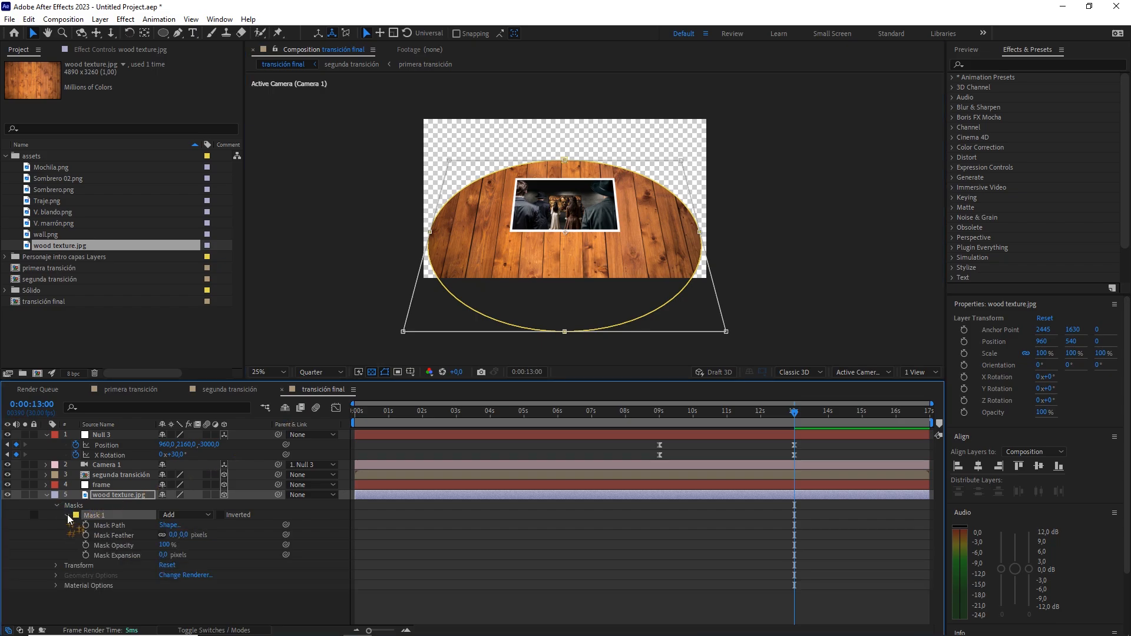
{"action": "left_click_drag", "start_coordinate": [174, 534], "coordinate": [228, 533]}
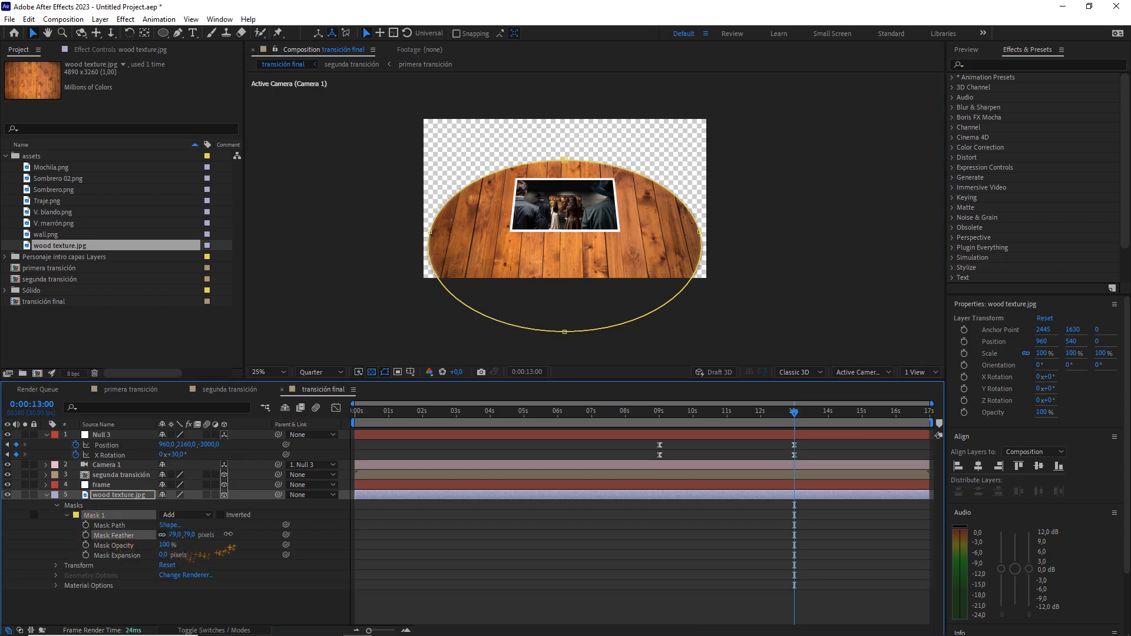
{"action": "left_click", "coordinate": [190, 534]}
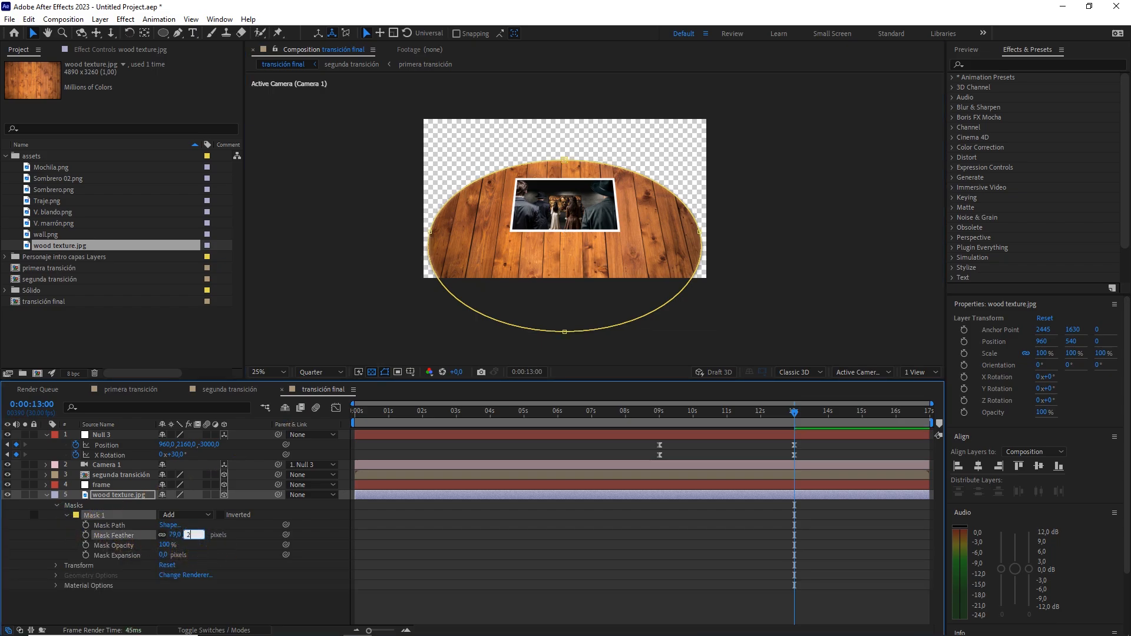
{"action": "type", "text": "280"}
{"action": "left_click", "coordinate": [231, 556]}
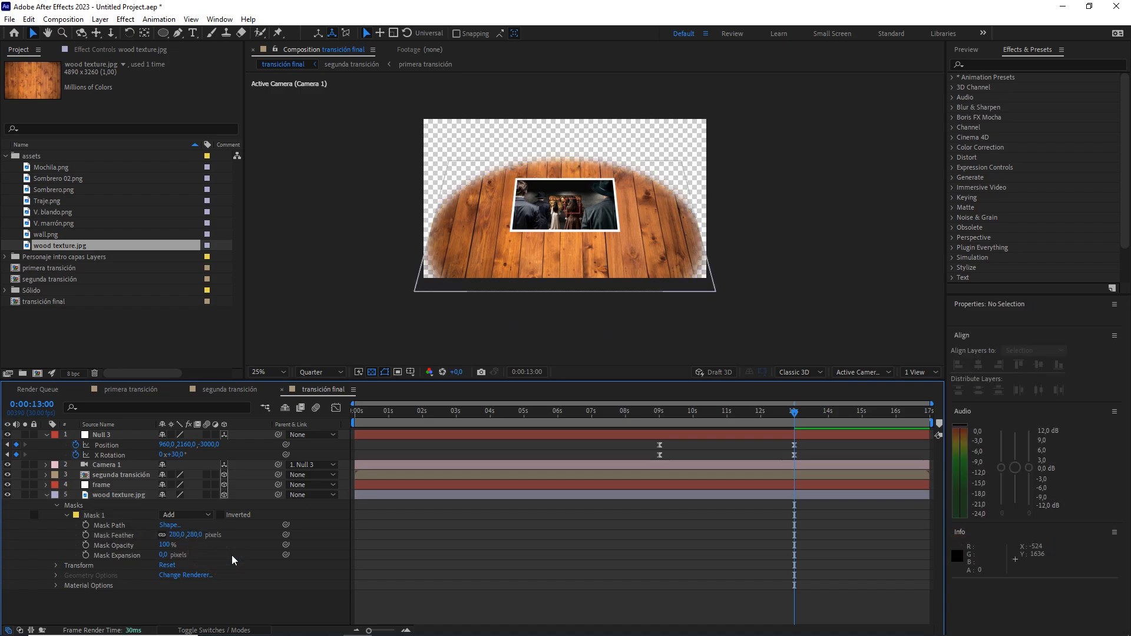
{"action": "left_click", "coordinate": [47, 495]}
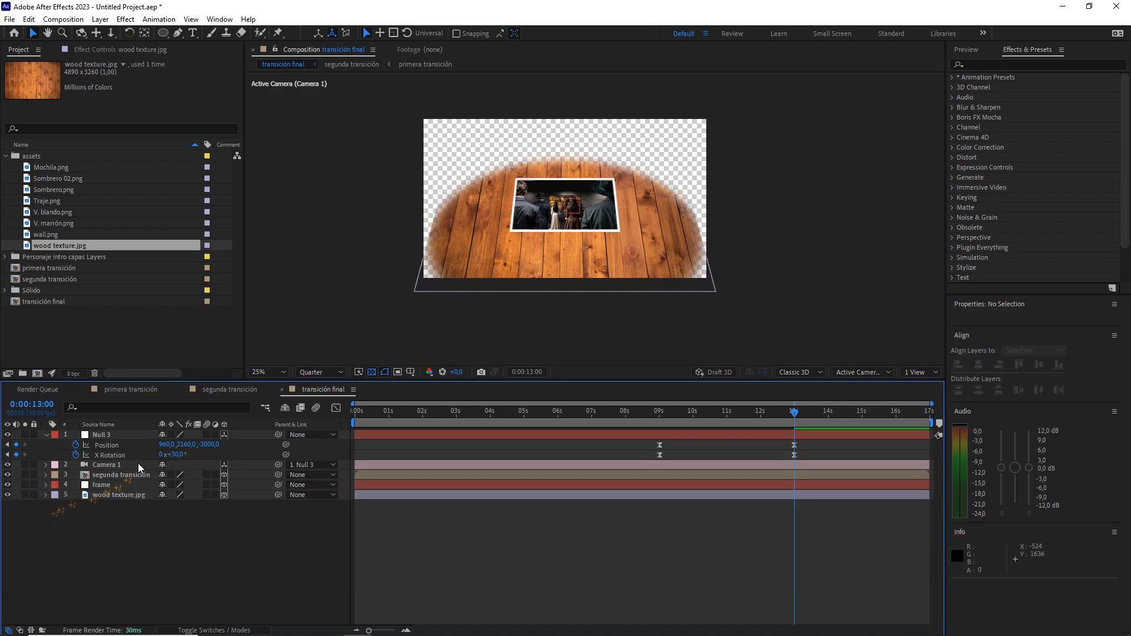
Scale the wood texture.jpg layer to 115% on all axes
{"action": "left_click", "coordinate": [127, 495]}
{"action": "key", "text": "s"}
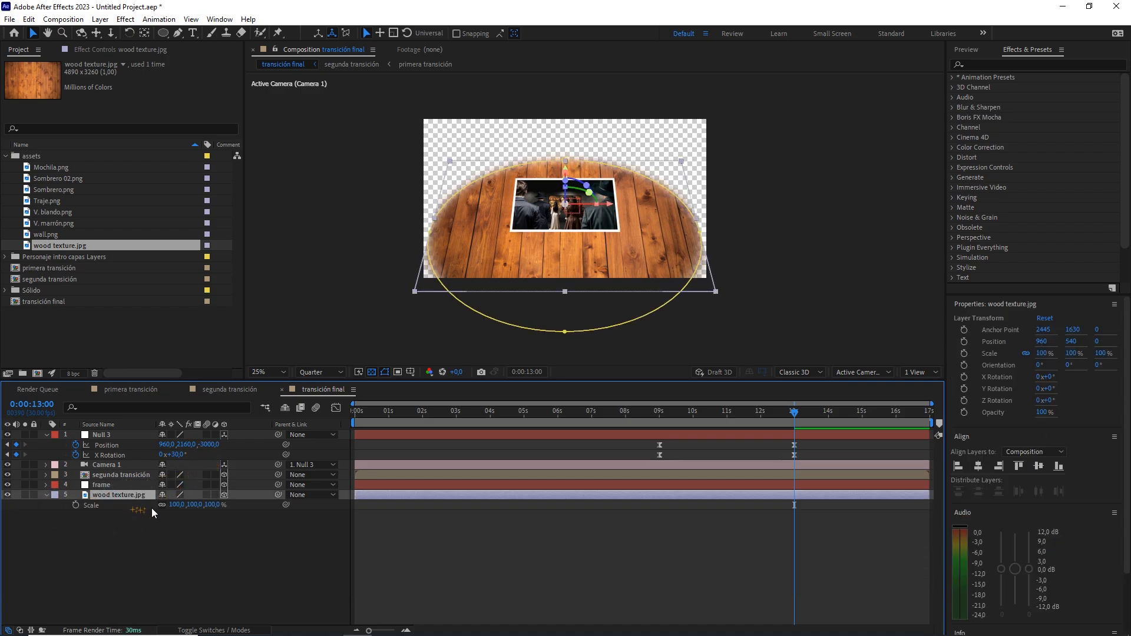
{"action": "left_click_drag", "start_coordinate": [212, 504], "coordinate": [220, 507]}
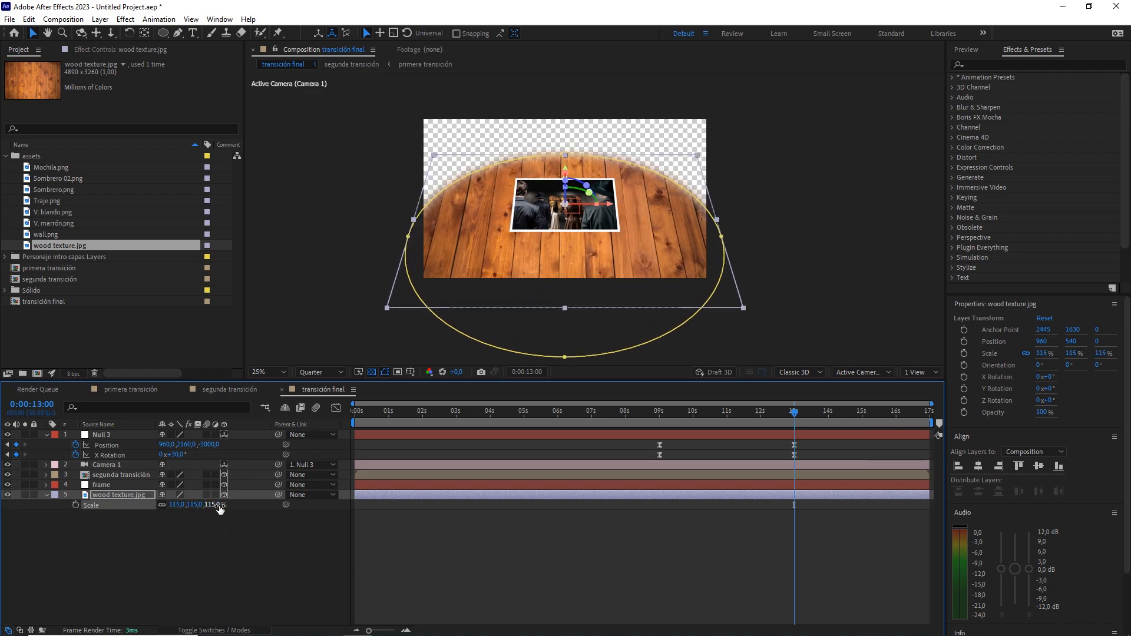
Create a 1920 × 1080 px black solid in transición final and make it a 3D layer
{"action": "right_click", "coordinate": [172, 553]}
{"action": "mouse_move", "coordinate": [236, 412]}
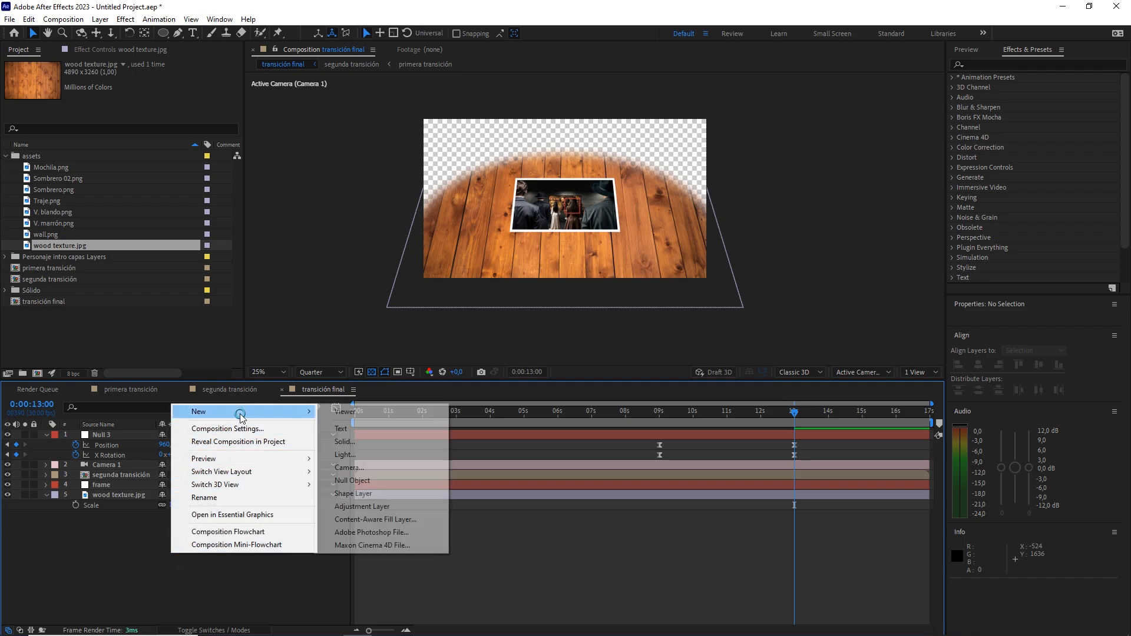
{"action": "left_click", "coordinate": [341, 442]}
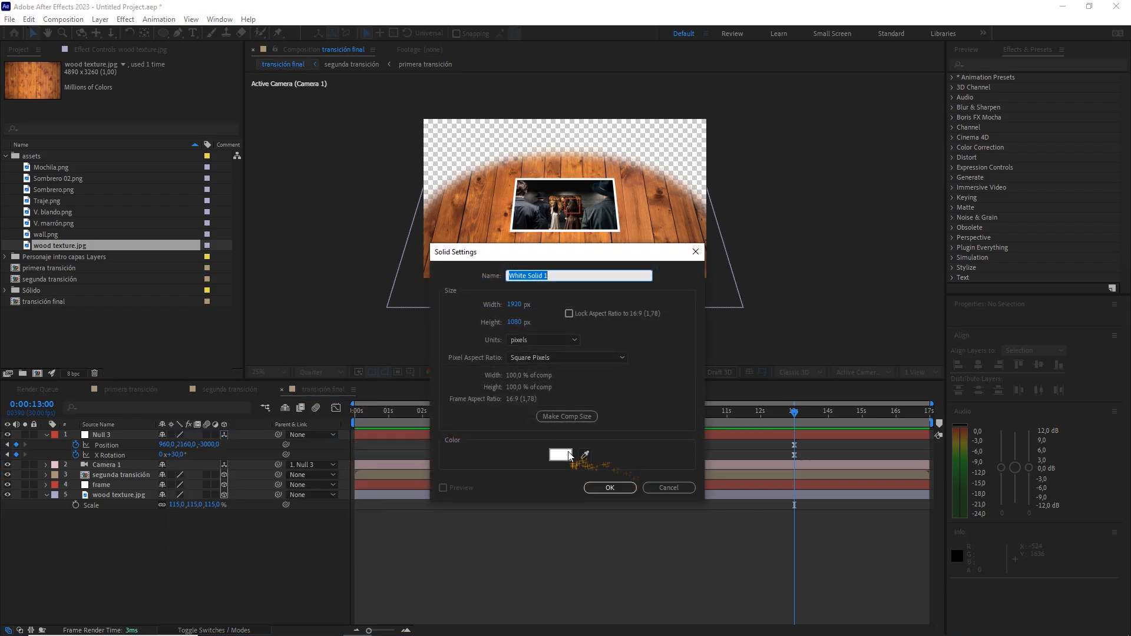
{"action": "left_click", "coordinate": [560, 454]}
{"action": "left_click_drag", "start_coordinate": [342, 411], "coordinate": [193, 542]}
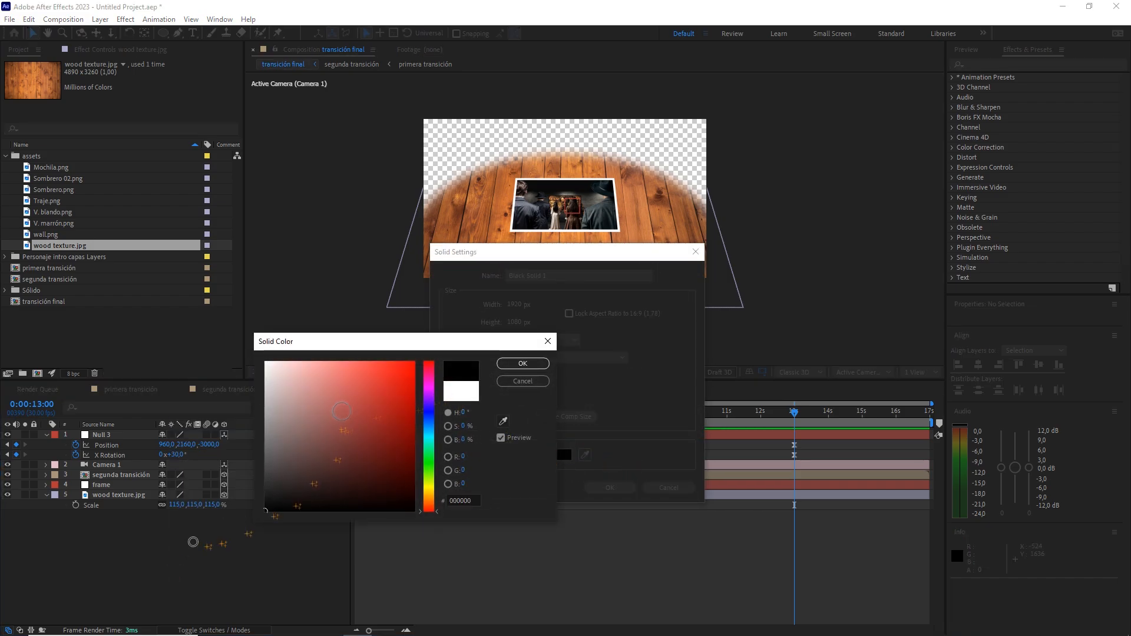
{"action": "left_click", "coordinate": [522, 363]}
{"action": "left_click", "coordinate": [609, 488]}
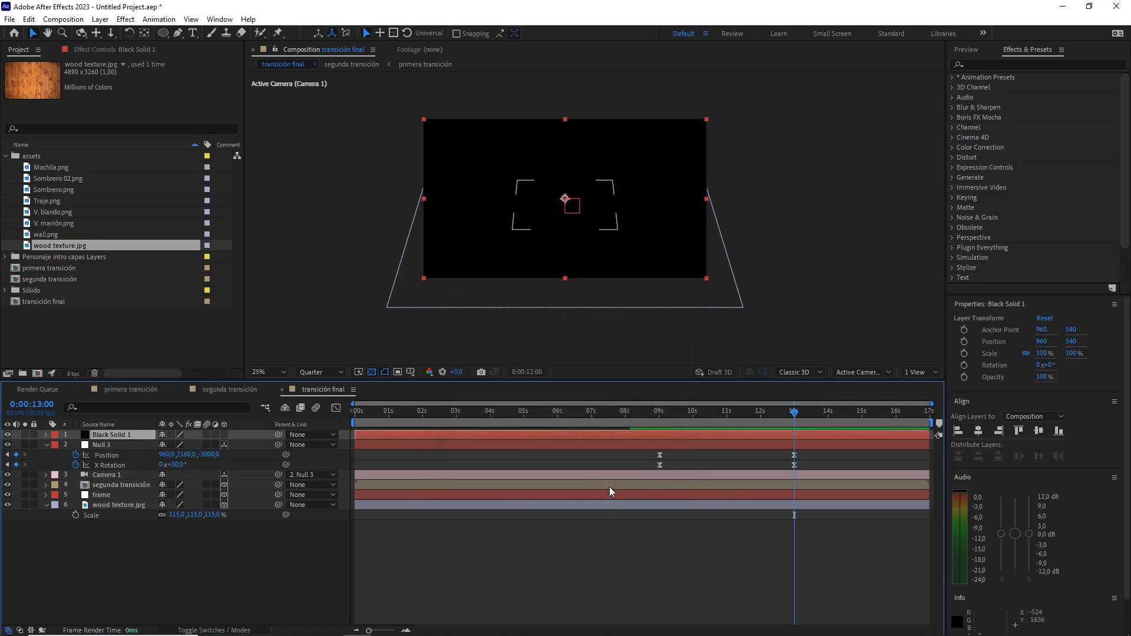
{"action": "left_click", "coordinate": [224, 435]}
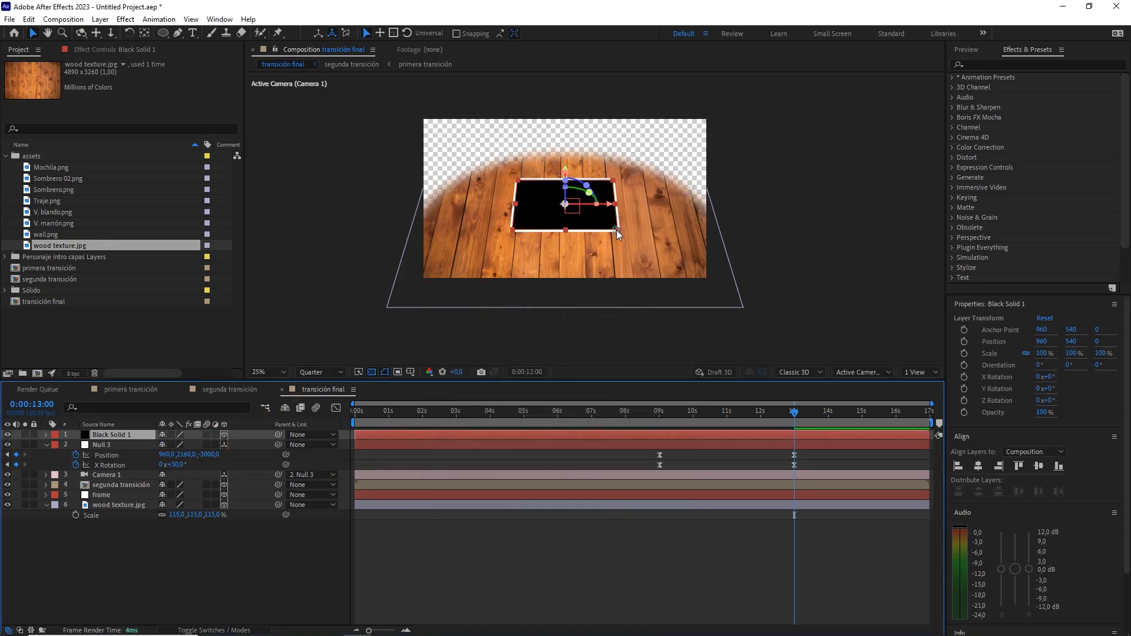
Enlarge the black solid to about 374% and raise it to a Y position of -530
{"action": "left_click_drag", "start_coordinate": [616, 229], "coordinate": [719, 302]}
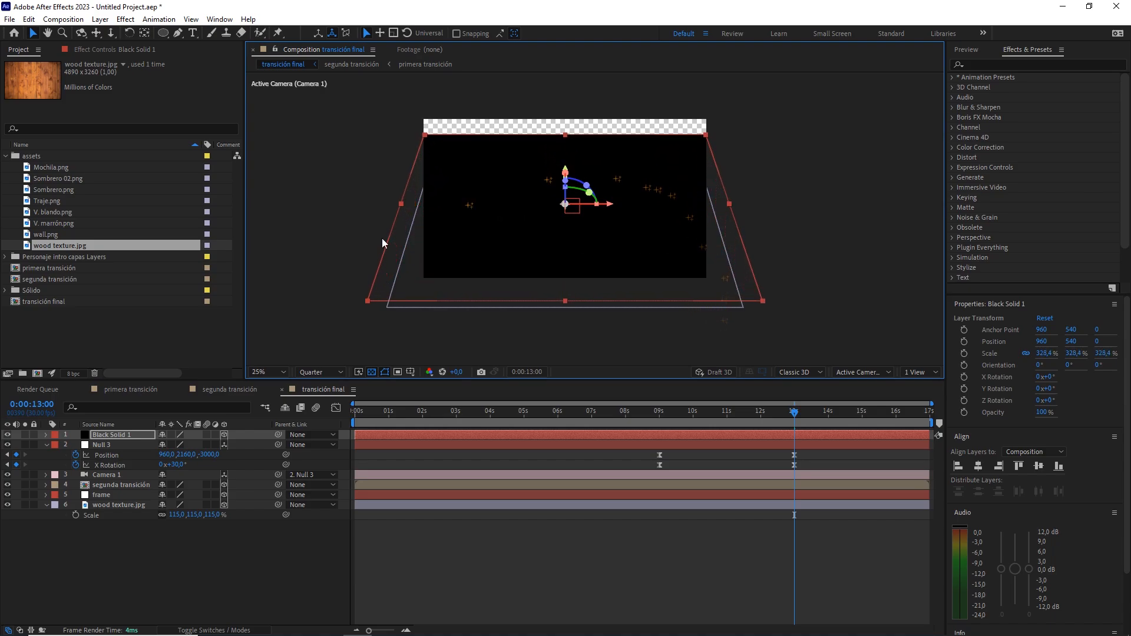
{"action": "left_click", "coordinate": [140, 437]}
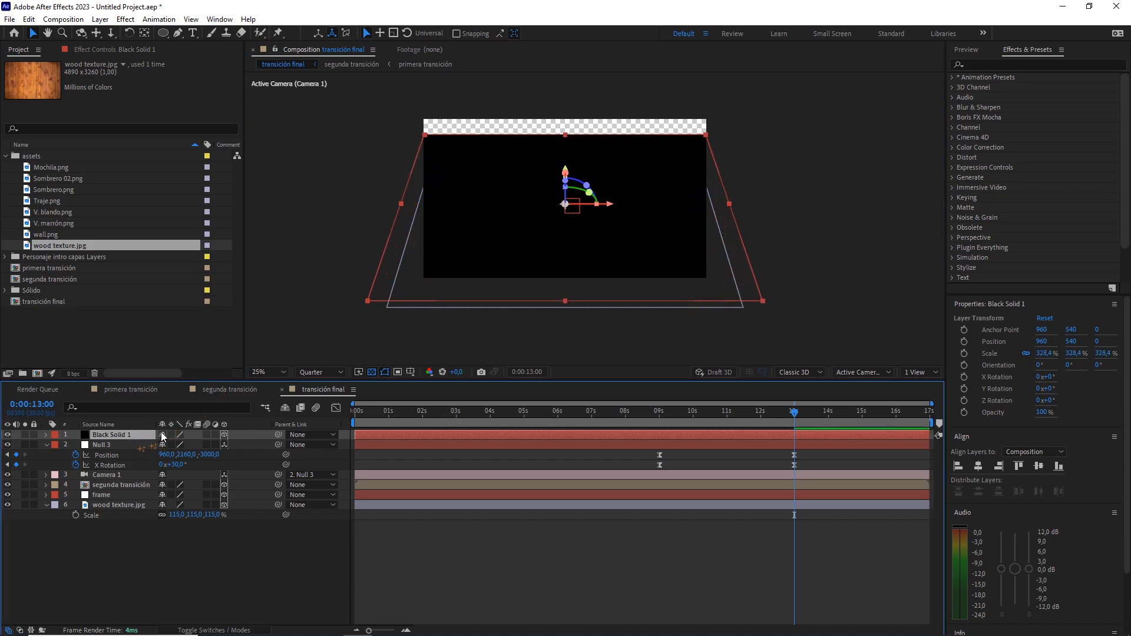
{"action": "key", "text": "p"}
{"action": "left_click_drag", "start_coordinate": [184, 444], "coordinate": [118, 447]}
{"action": "left_click_drag", "start_coordinate": [726, 162], "coordinate": [729, 168]}
Place the black solid beneath wood texture.jpg in the layer stack and check the backdrop around 13 seconds
{"action": "left_click_drag", "start_coordinate": [108, 440], "coordinate": [123, 533]}
{"action": "mouse_move", "coordinate": [793, 415]}
{"action": "left_mouse_down"}
{"action": "mouse_move", "coordinate": [670, 417]}
{"action": "mouse_move", "coordinate": [765, 404]}
{"action": "mouse_move", "coordinate": [776, 405]}
{"action": "mouse_move", "coordinate": [749, 407]}
{"action": "mouse_move", "coordinate": [791, 417]}
{"action": "left_mouse_up"}
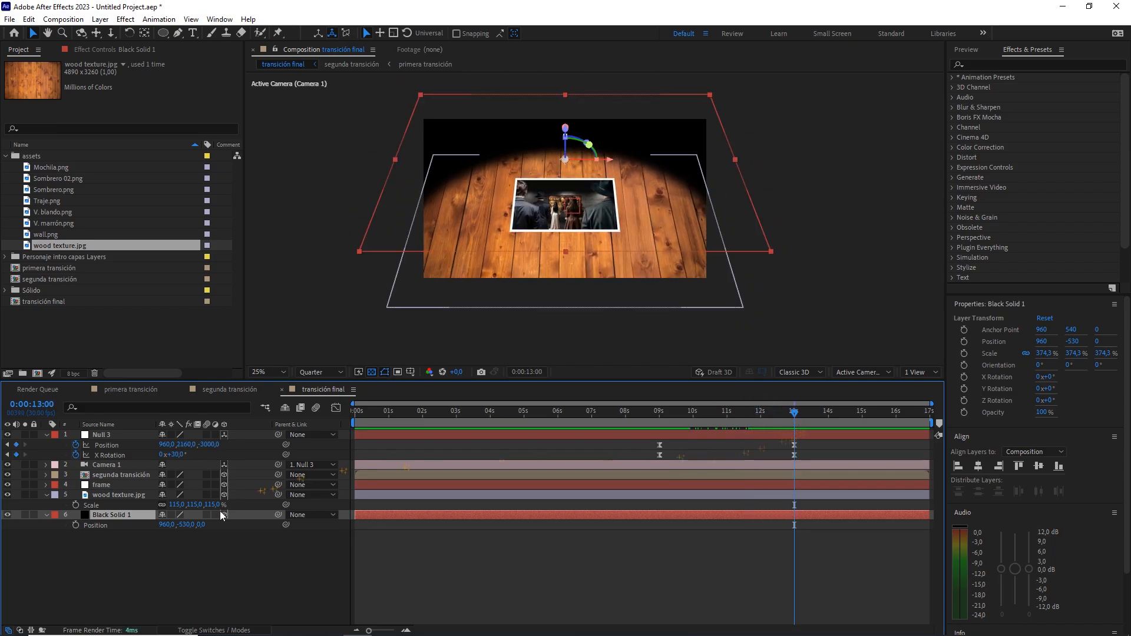
{"action": "left_click", "coordinate": [183, 553]}
Start keyframing Camera 1's Position at 12 seconds
{"action": "left_click", "coordinate": [123, 464]}
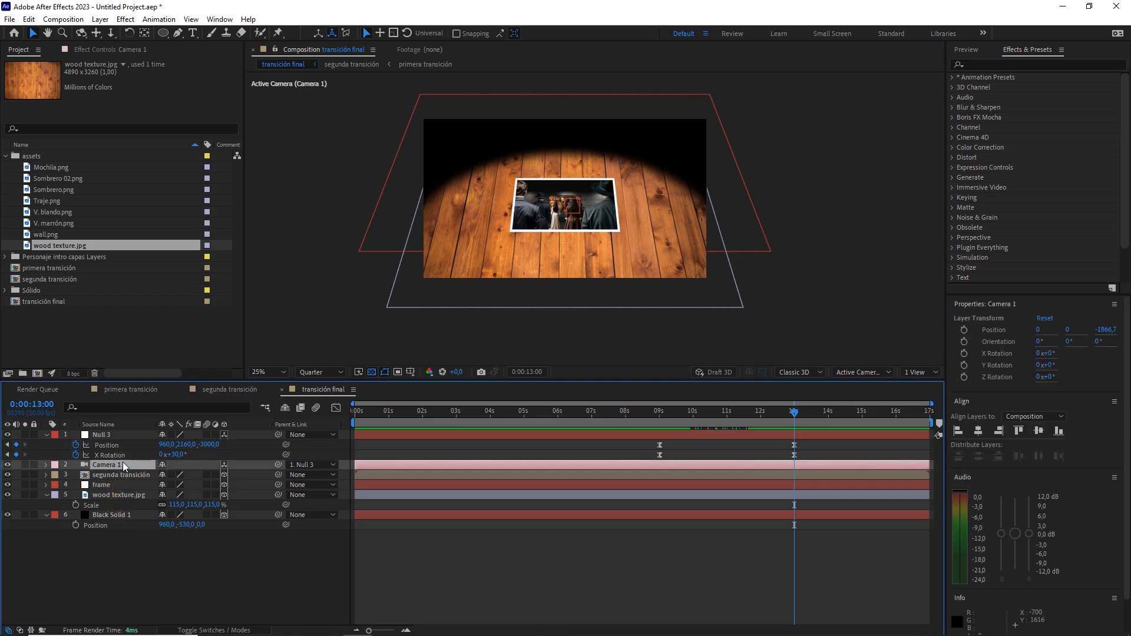
{"action": "key", "text": "p"}
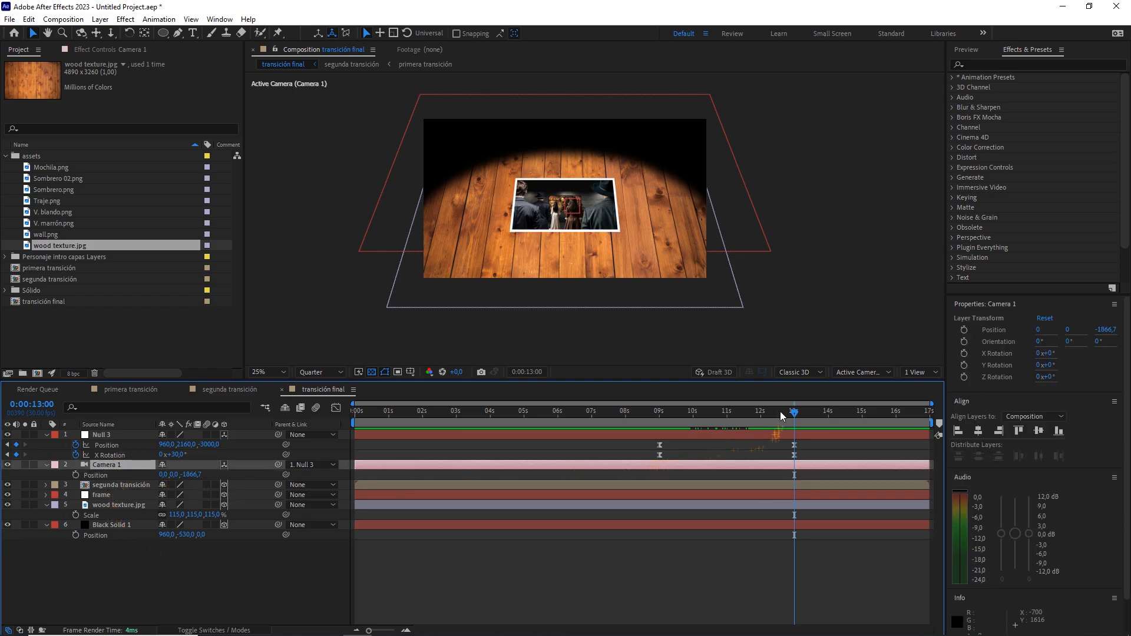
{"action": "left_click_drag", "start_coordinate": [780, 411], "coordinate": [761, 421]}
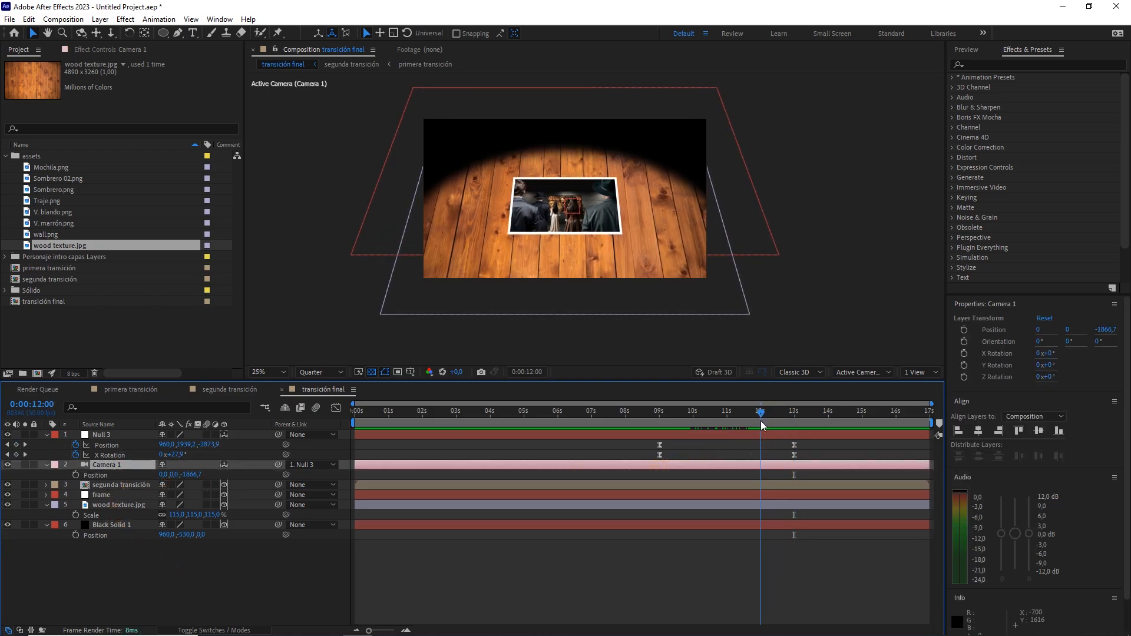
{"action": "left_click", "coordinate": [75, 475]}
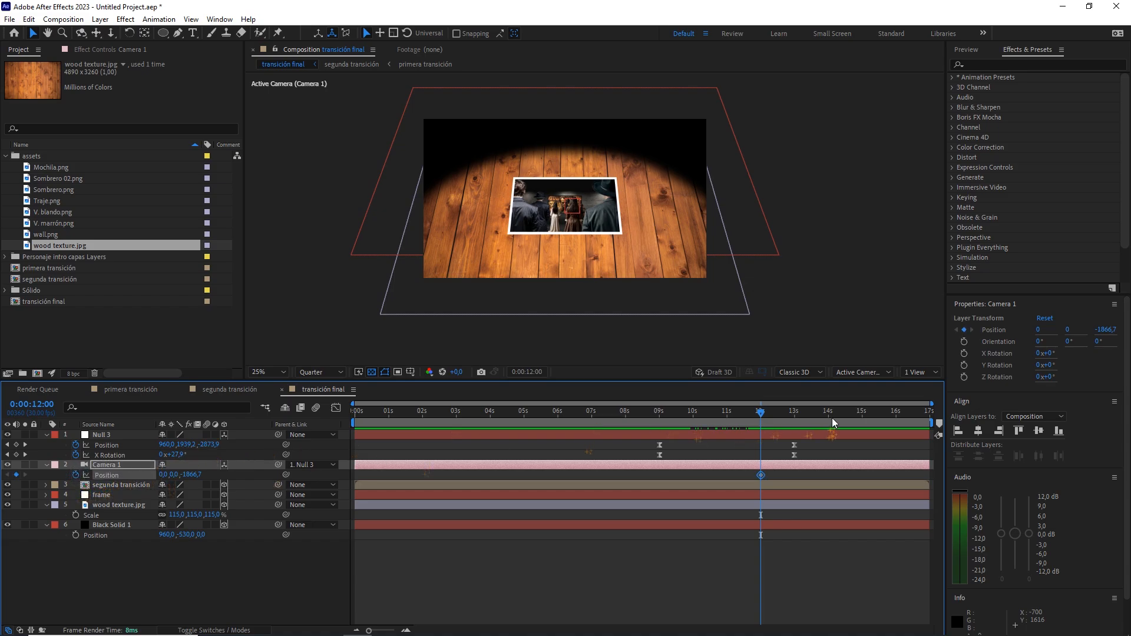
At 16 seconds, set Camera 1's Y position to 3200 to add the end keyframe of the move
{"action": "left_click_drag", "start_coordinate": [831, 417], "coordinate": [896, 429]}
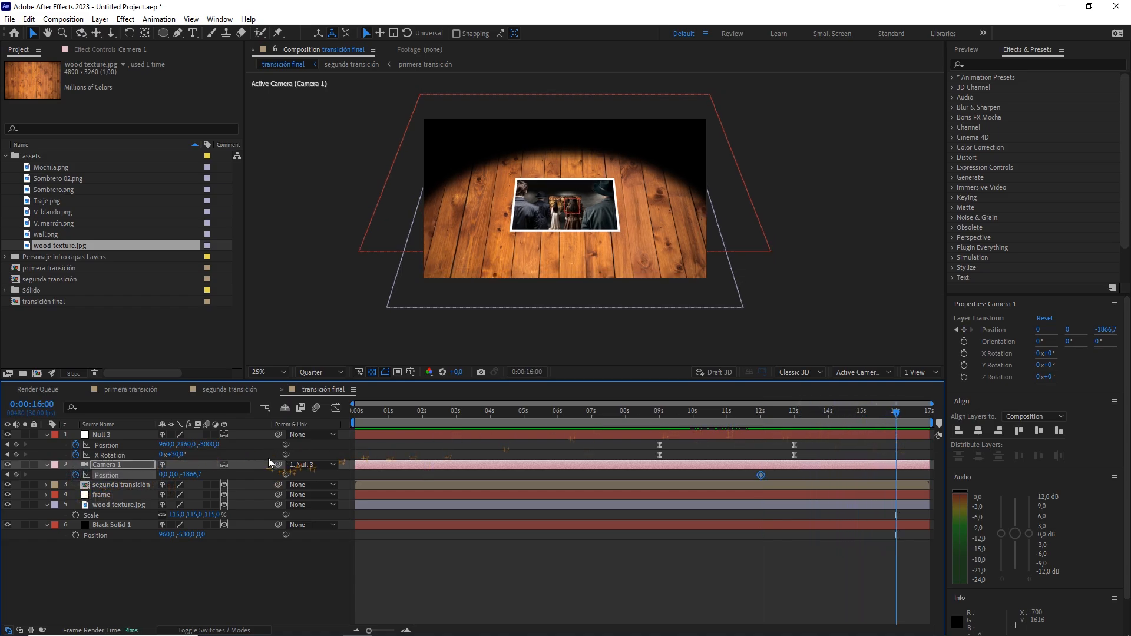
{"action": "left_click_drag", "start_coordinate": [170, 480], "coordinate": [377, 444]}
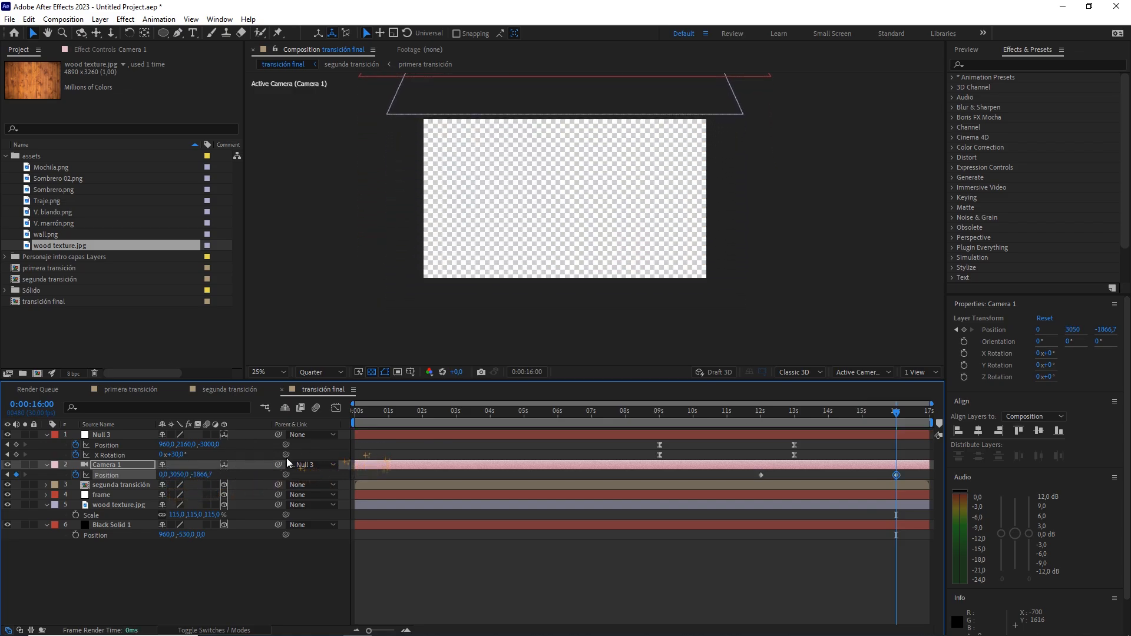
{"action": "left_click", "coordinate": [180, 475]}
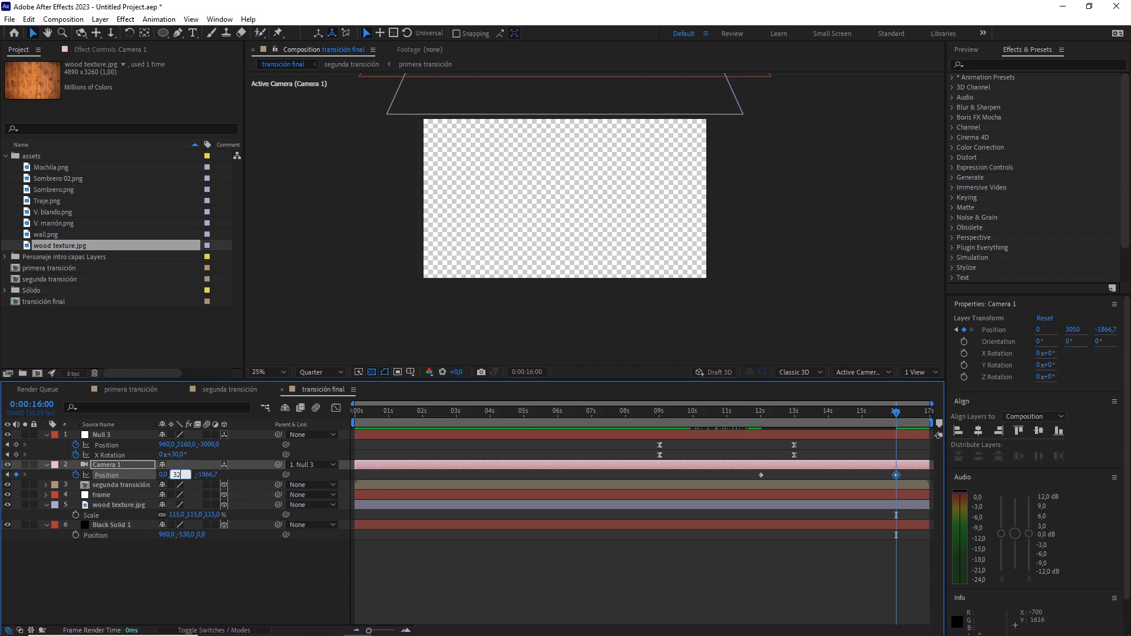
{"action": "key", "text": "Return"}
{"action": "left_click", "coordinate": [230, 564]}
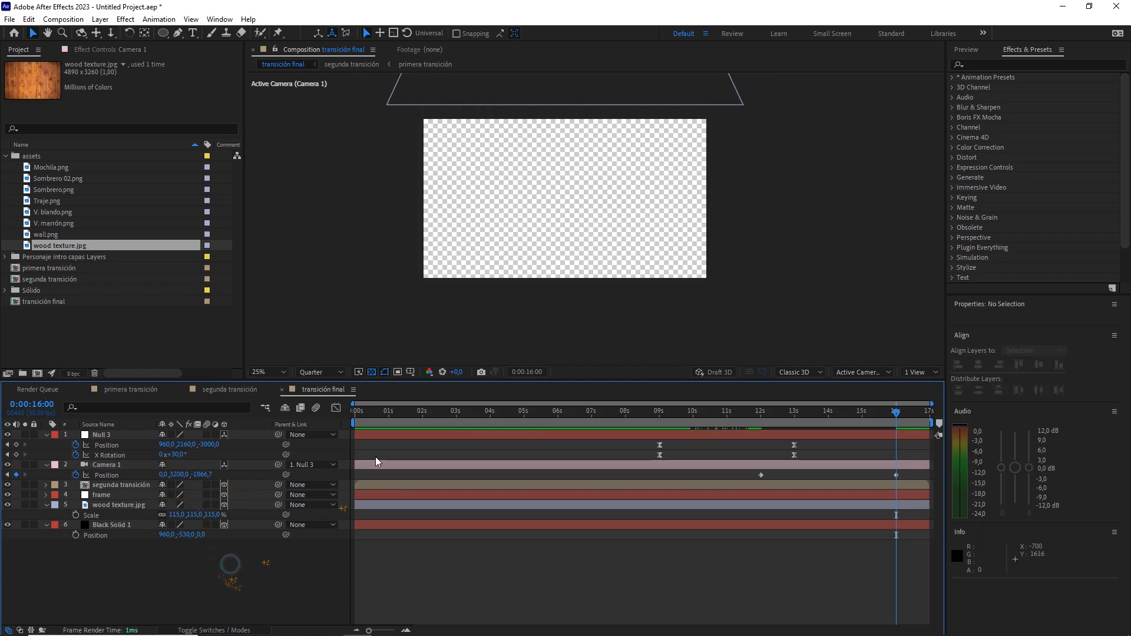
At 0:00:14:10, hide the transparency grid and examine the lower edge and mask outline of wood texture.jpg
{"action": "left_click", "coordinate": [839, 410]}
{"action": "scroll", "coordinate": [737, 240], "scroll_direction": "up", "scroll_amount": 2}
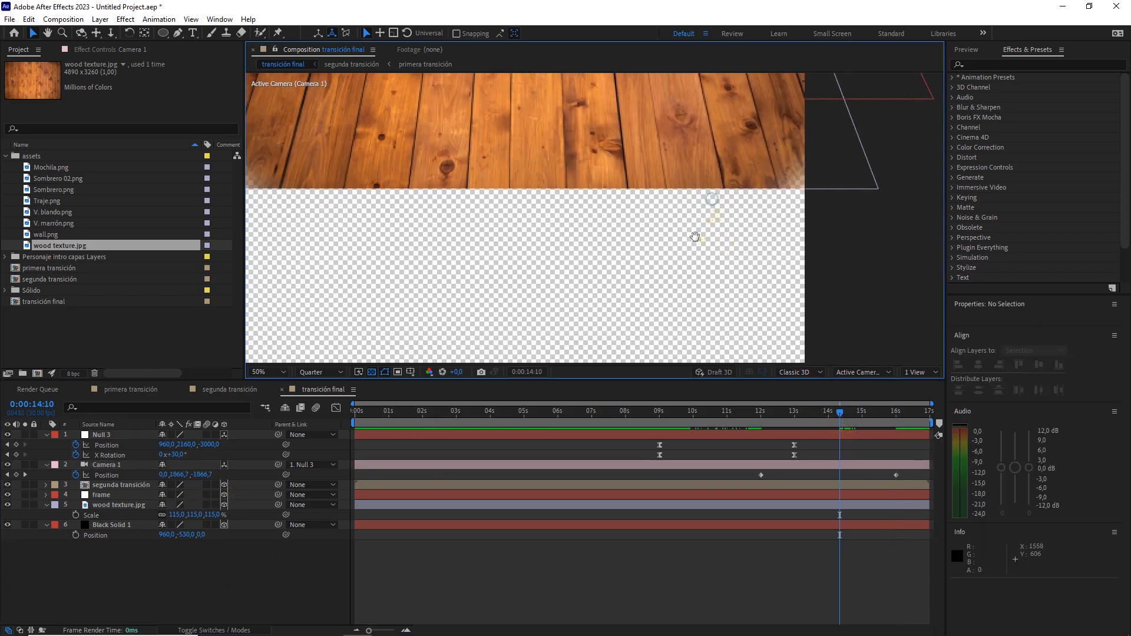
{"action": "left_click", "coordinate": [359, 373]}
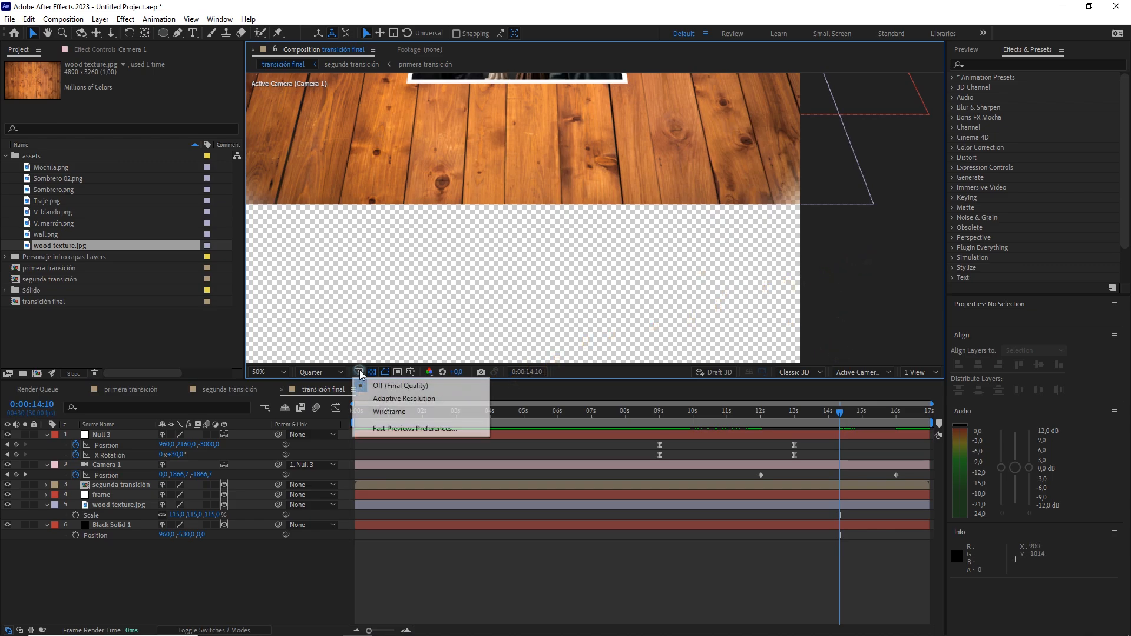
{"action": "left_click", "coordinate": [372, 373]}
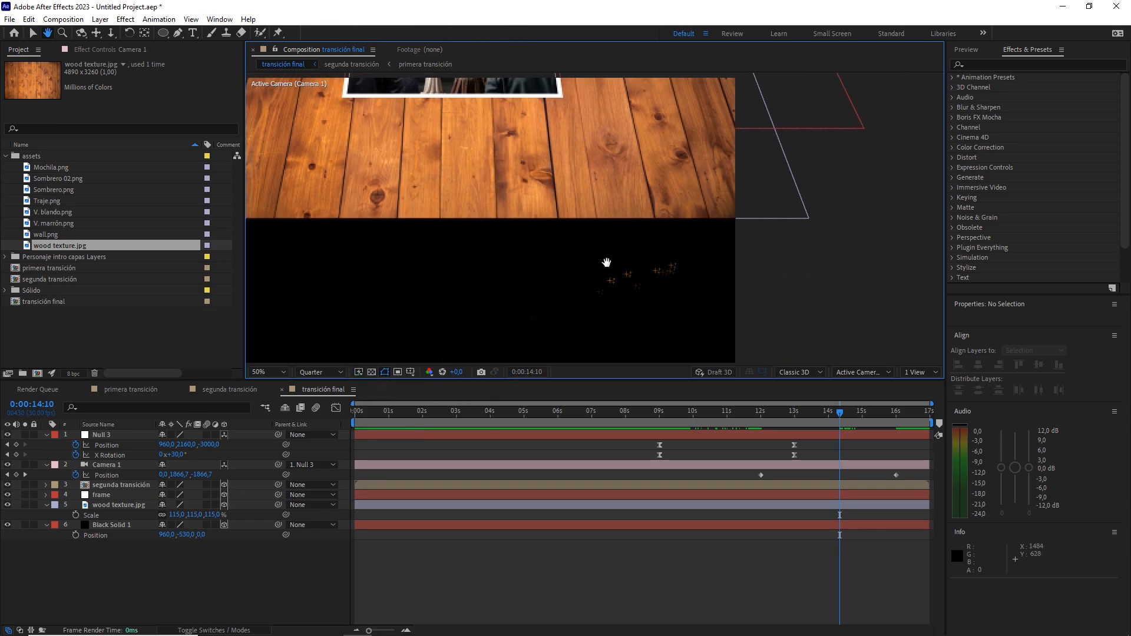
{"action": "left_click", "coordinate": [769, 209]}
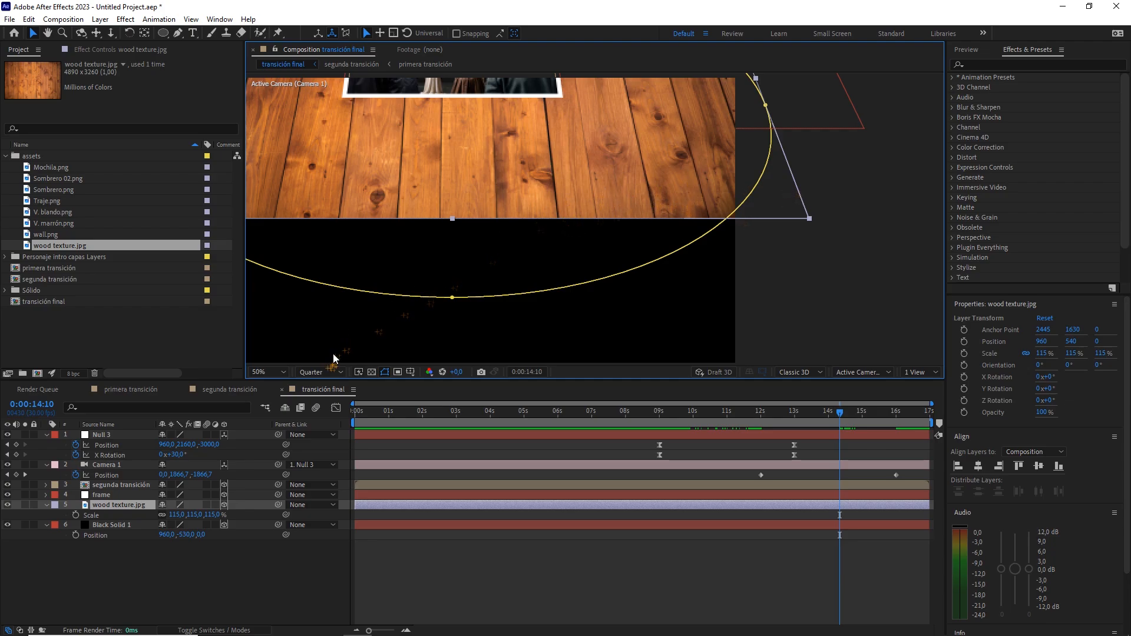
{"action": "left_click_drag", "start_coordinate": [563, 183], "coordinate": [619, 206]}
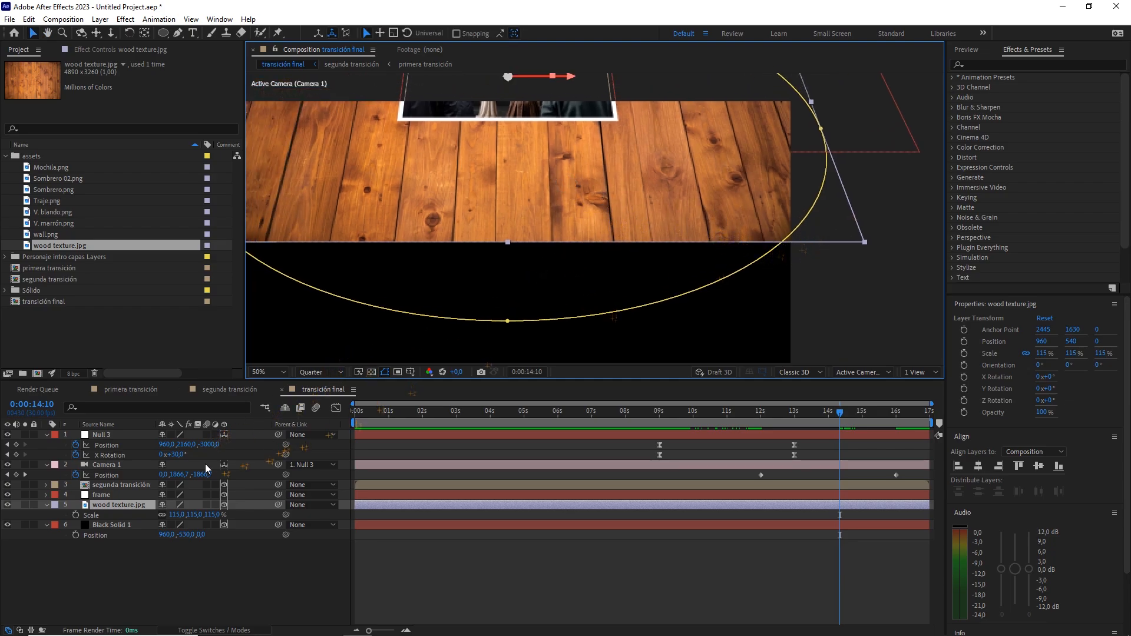
{"action": "scroll", "coordinate": [607, 235], "scroll_direction": "down", "scroll_amount": 2}
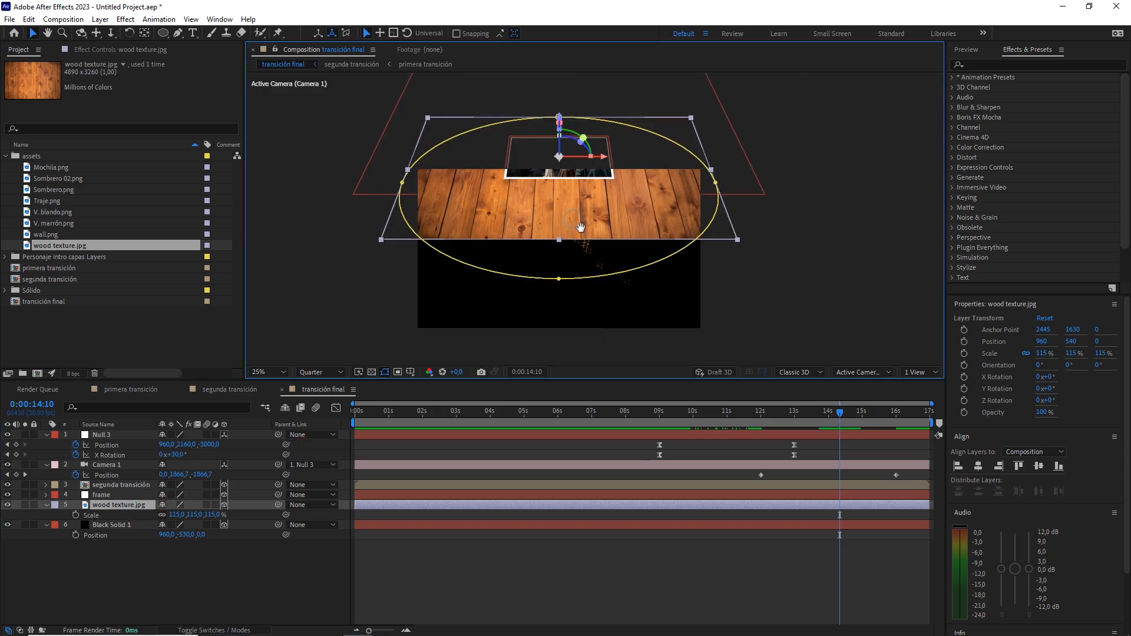
Pull the wood mask's lowest point down and widen its curve, then scrub the camera move with the transparency grid shown
{"action": "left_click", "coordinate": [559, 280]}
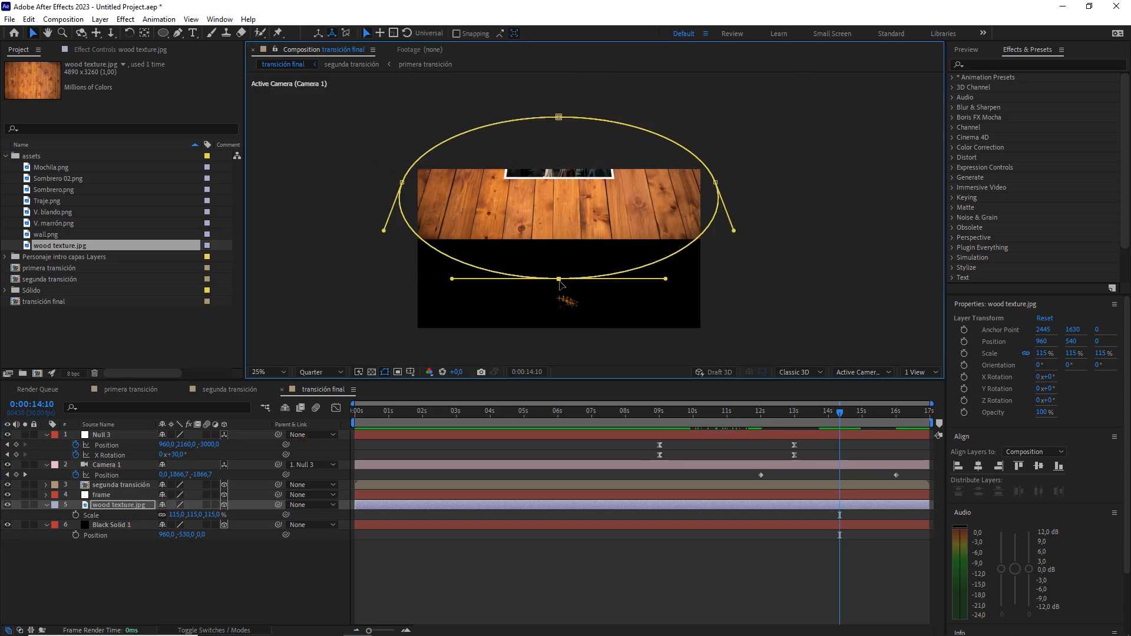
{"action": "left_click_drag", "start_coordinate": [559, 280], "coordinate": [513, 330]}
{"action": "left_click_drag", "start_coordinate": [629, 331], "coordinate": [717, 334]}
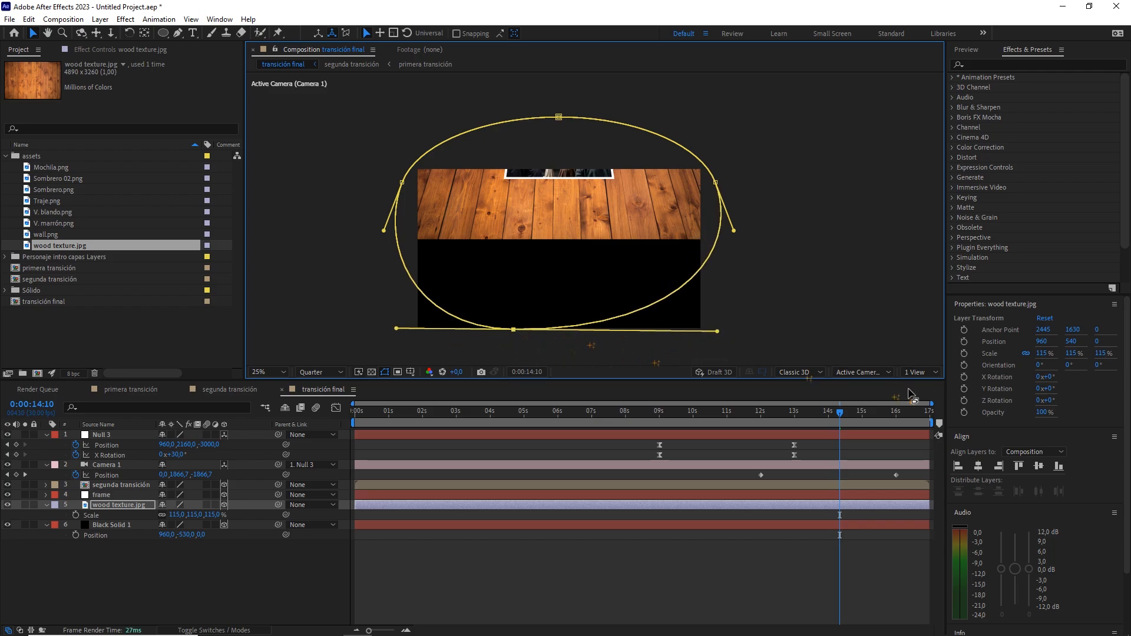
{"action": "left_click_drag", "start_coordinate": [808, 415], "coordinate": [830, 407]}
{"action": "left_click", "coordinate": [372, 371]}
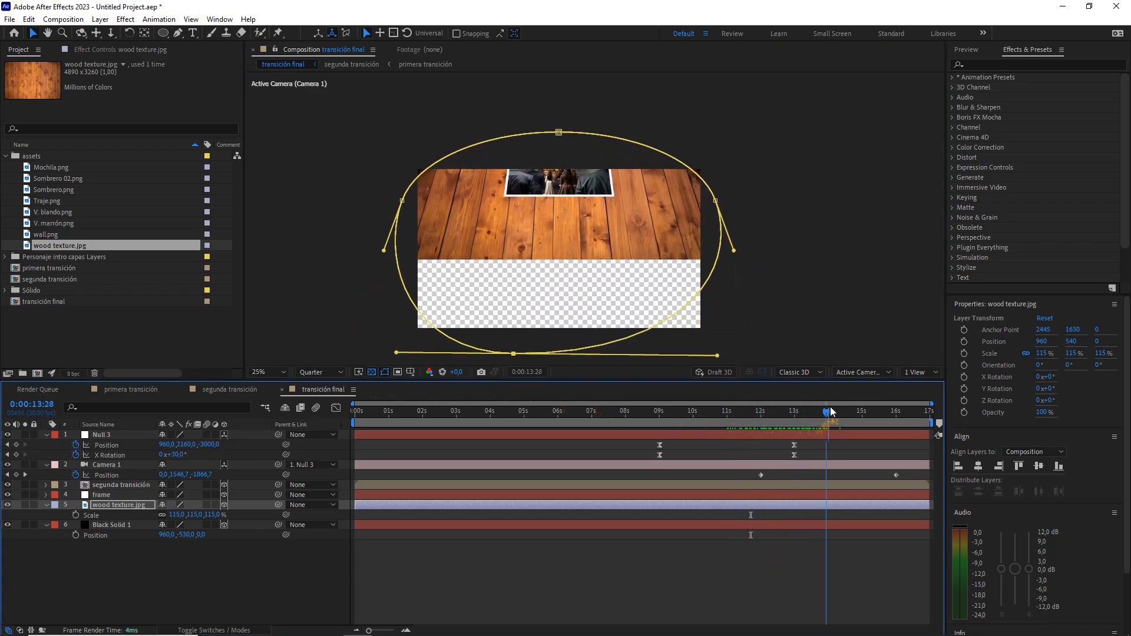
Easy-ease both Camera 1 Position keyframes with 65% incoming and outgoing velocity influence, and preview the move from about 12 seconds
{"action": "left_click_drag", "start_coordinate": [751, 470], "coordinate": [902, 482]}
{"action": "key", "text": "F9"}
{"action": "right_click", "coordinate": [895, 474]}
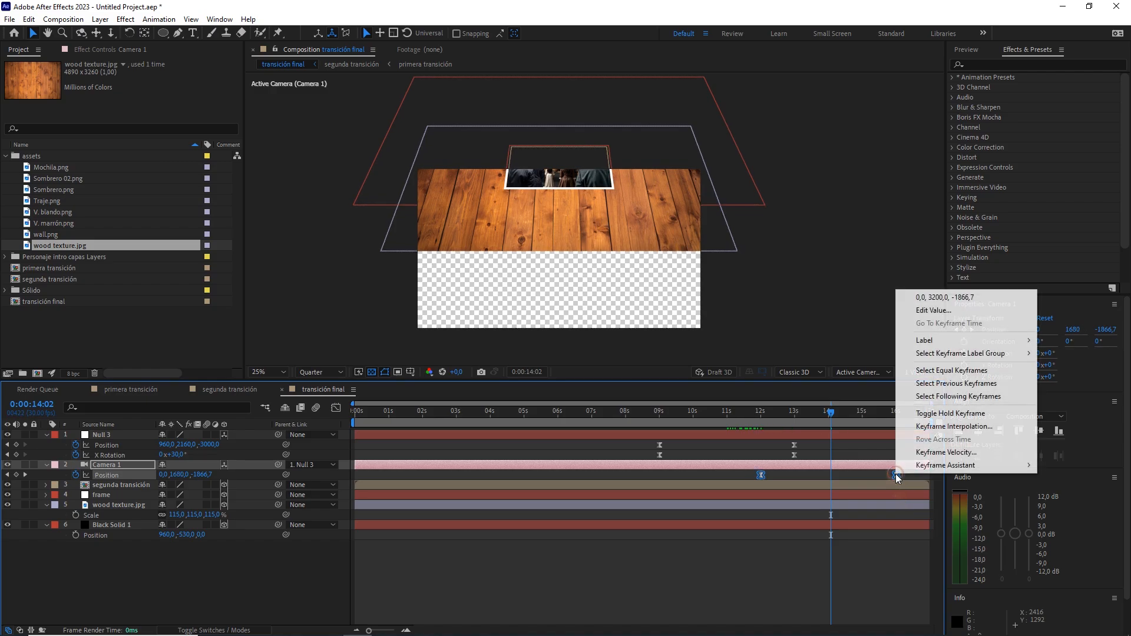
{"action": "left_click", "coordinate": [916, 458]}
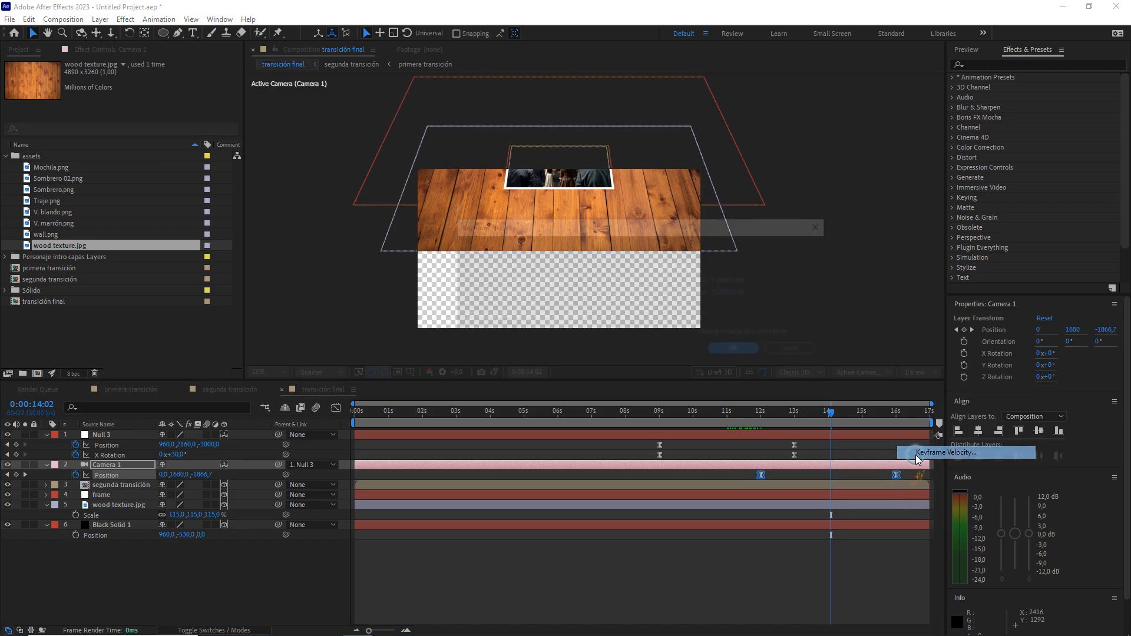
{"action": "double_click", "coordinate": [736, 292]}
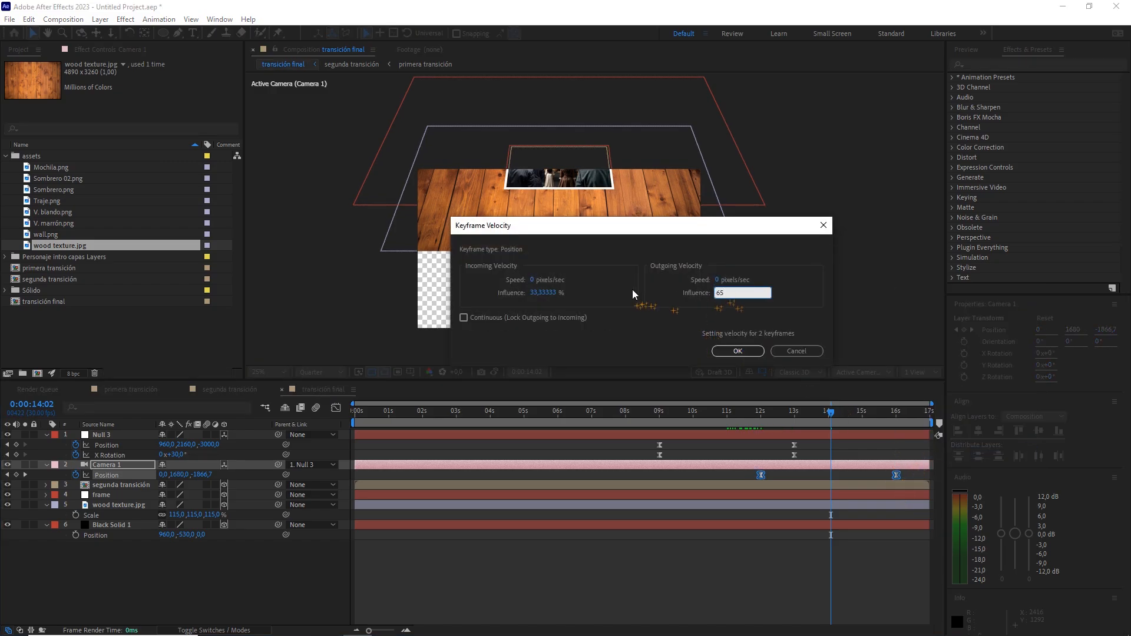
{"action": "double_click", "coordinate": [556, 291]}
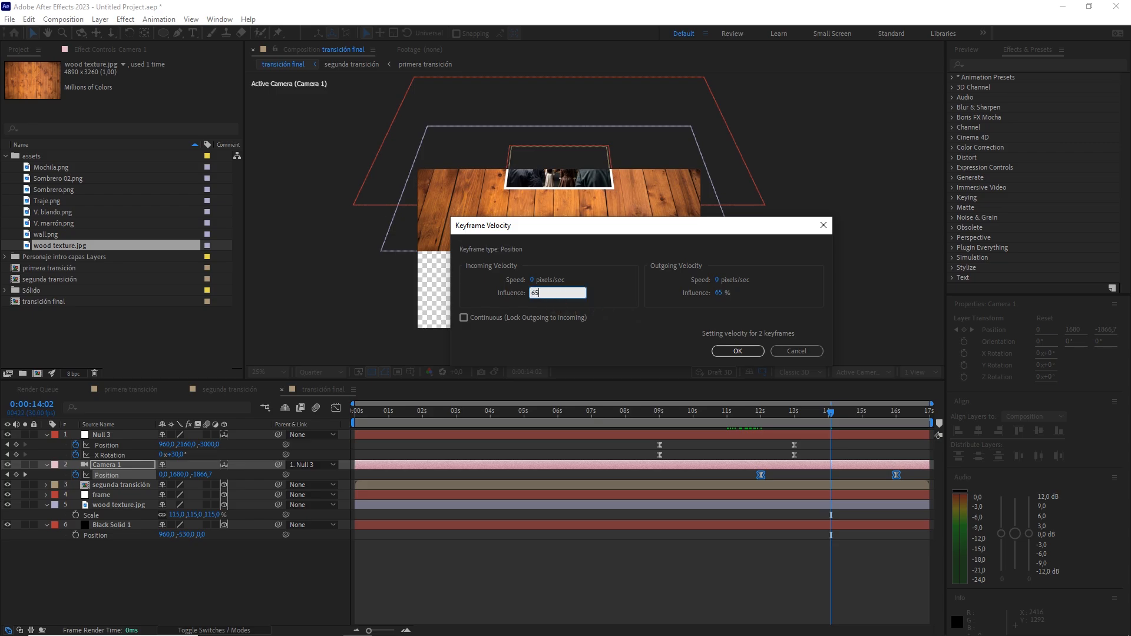
{"action": "type", "text": "65"}
{"action": "left_click", "coordinate": [733, 349]}
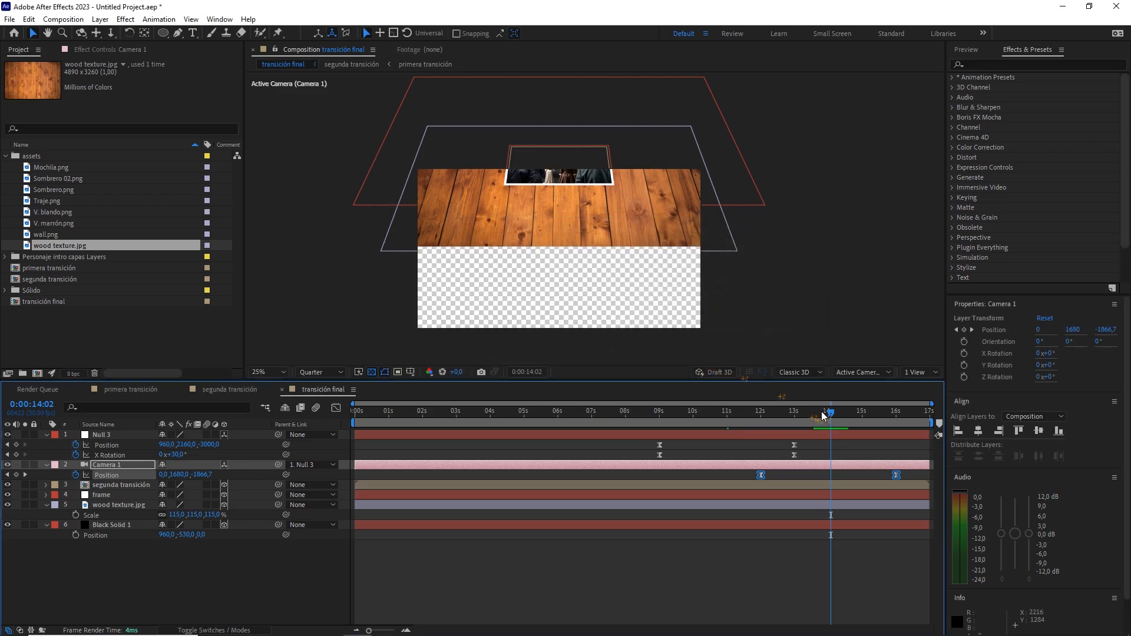
{"action": "left_click_drag", "start_coordinate": [830, 412], "coordinate": [761, 413]}
{"action": "key", "text": "space"}
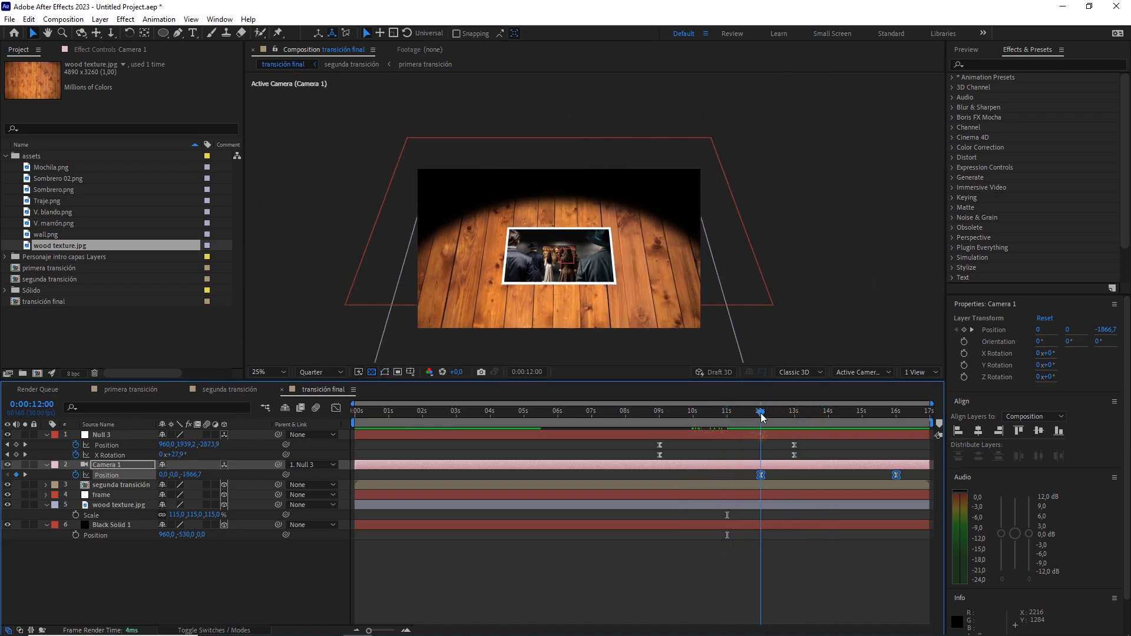
Create a new composition from the wood texture.jpg asset and fit its whole image in view
{"action": "left_click", "coordinate": [158, 326]}
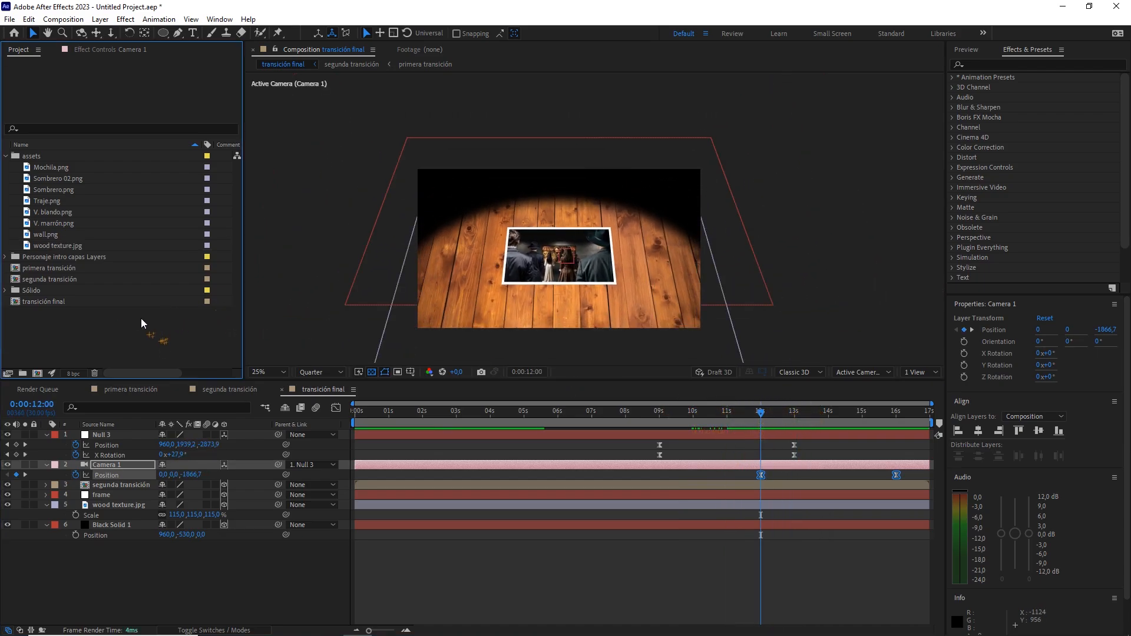
{"action": "left_click", "coordinate": [44, 246]}
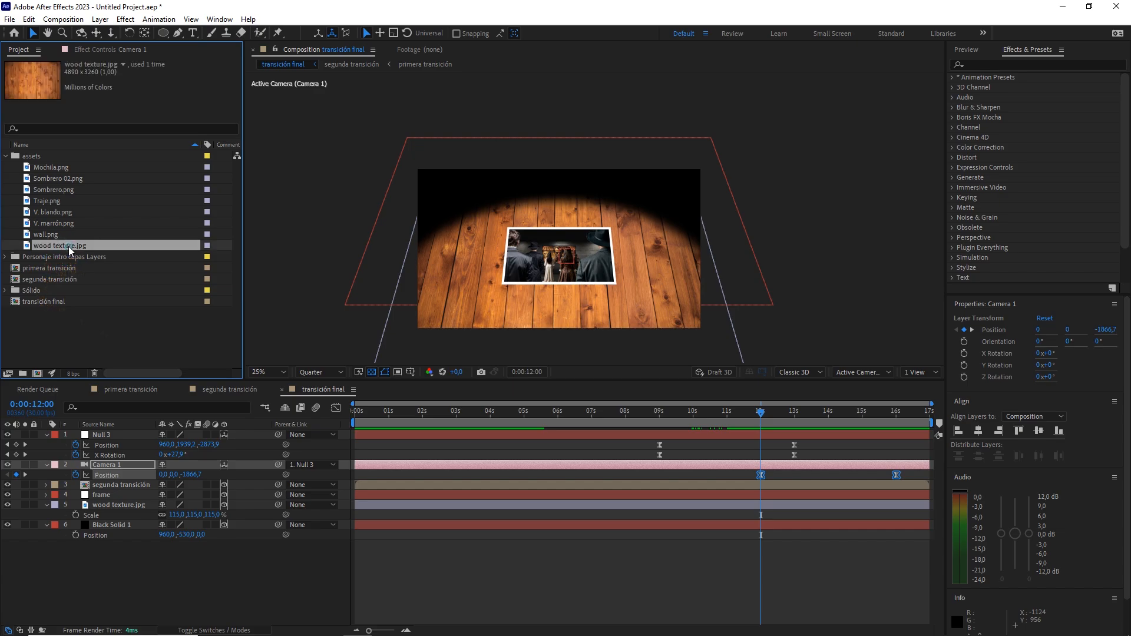
{"action": "left_click_drag", "start_coordinate": [68, 246], "coordinate": [39, 372]}
{"action": "key", "text": "comma"}
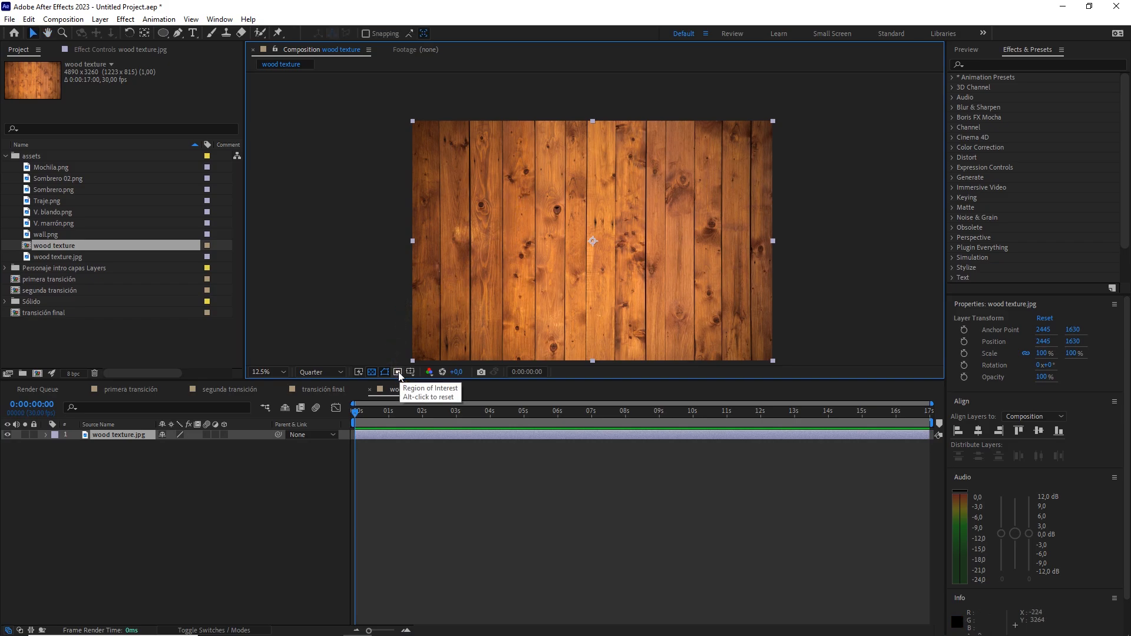
Draw a full-height region of interest around one plank, about 184 px wide, and crop the wood texture composition to it
{"action": "left_click", "coordinate": [398, 373]}
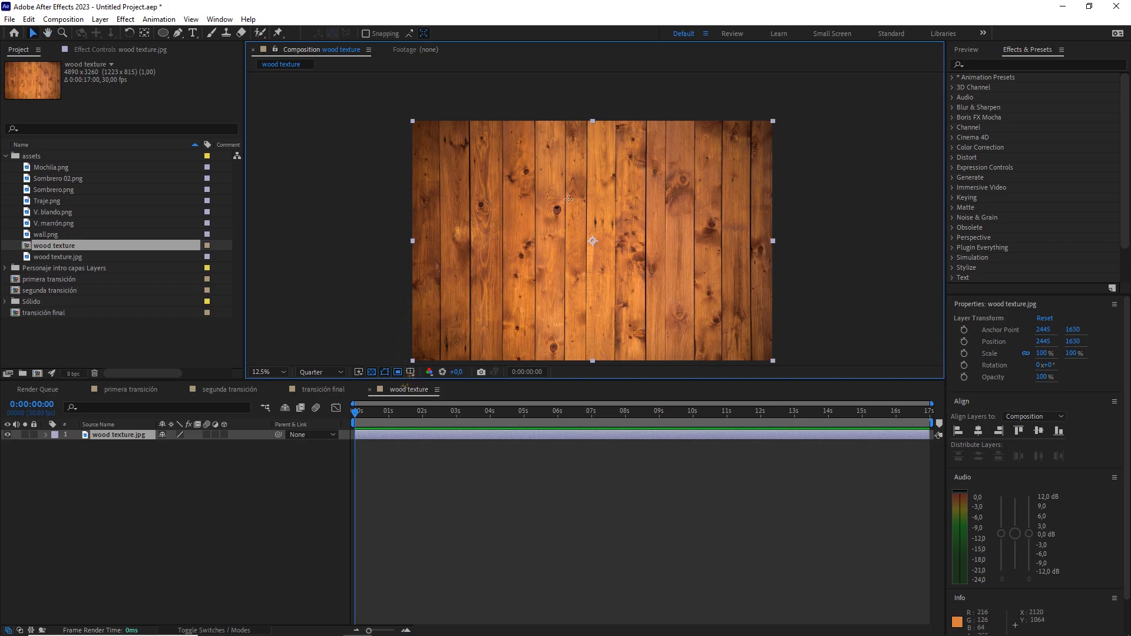
{"action": "left_click_drag", "start_coordinate": [578, 207], "coordinate": [580, 176]}
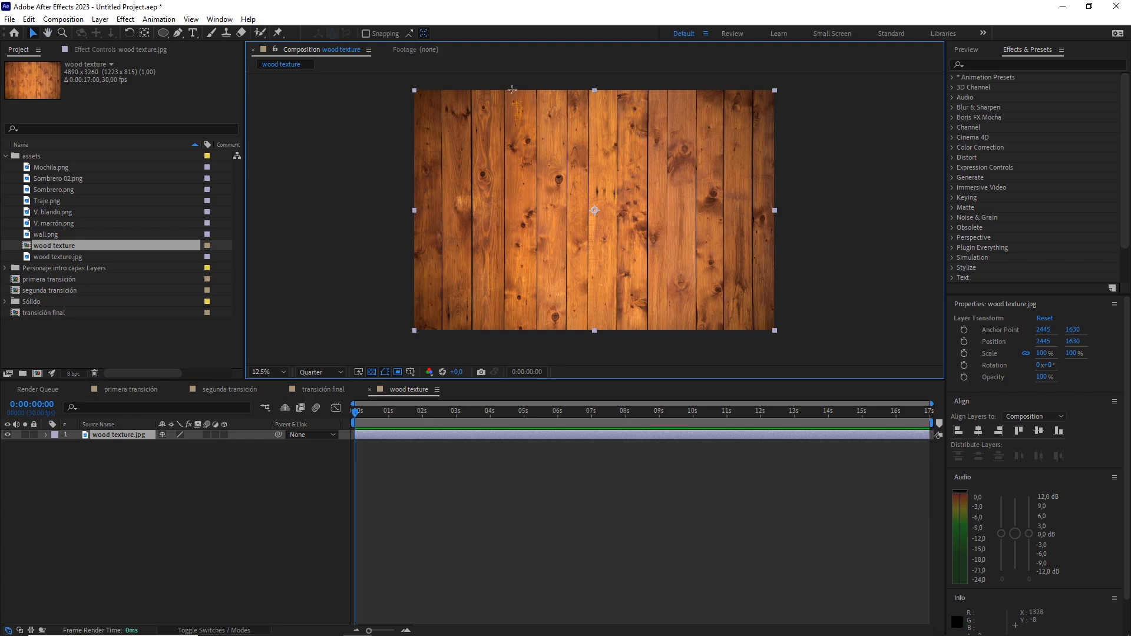
{"action": "left_click_drag", "start_coordinate": [510, 89], "coordinate": [525, 332]}
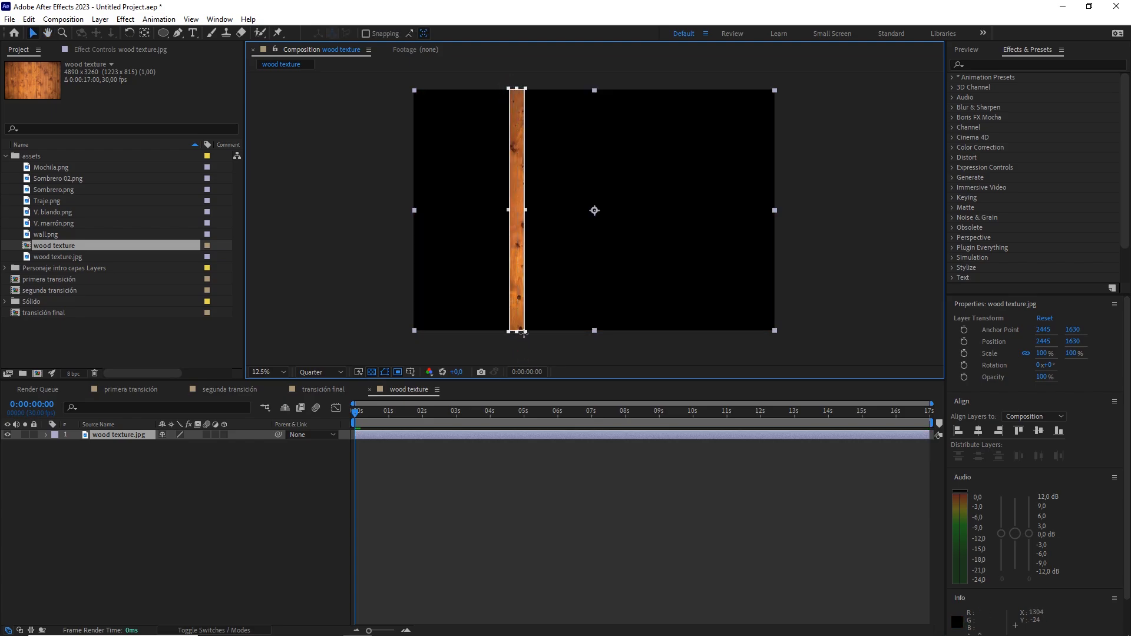
{"action": "left_click", "coordinate": [63, 19]}
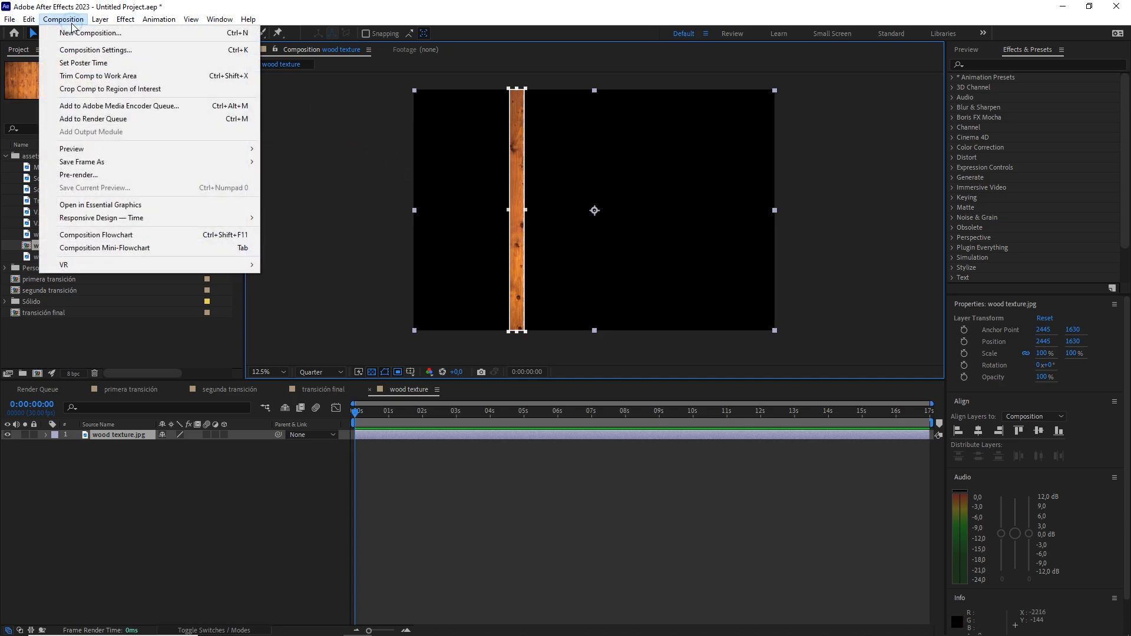
{"action": "left_click", "coordinate": [125, 89]}
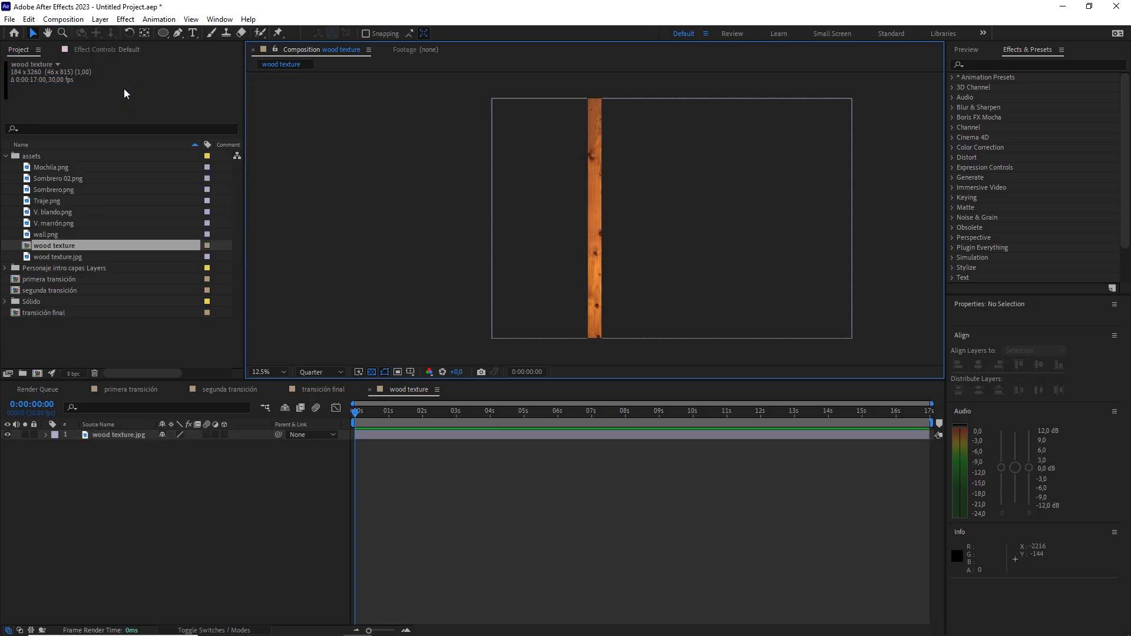
Add the wood texture composition to transición final above segunda transición, make it a 3D layer, and go to 0:00:13:28
{"action": "left_click", "coordinate": [326, 388]}
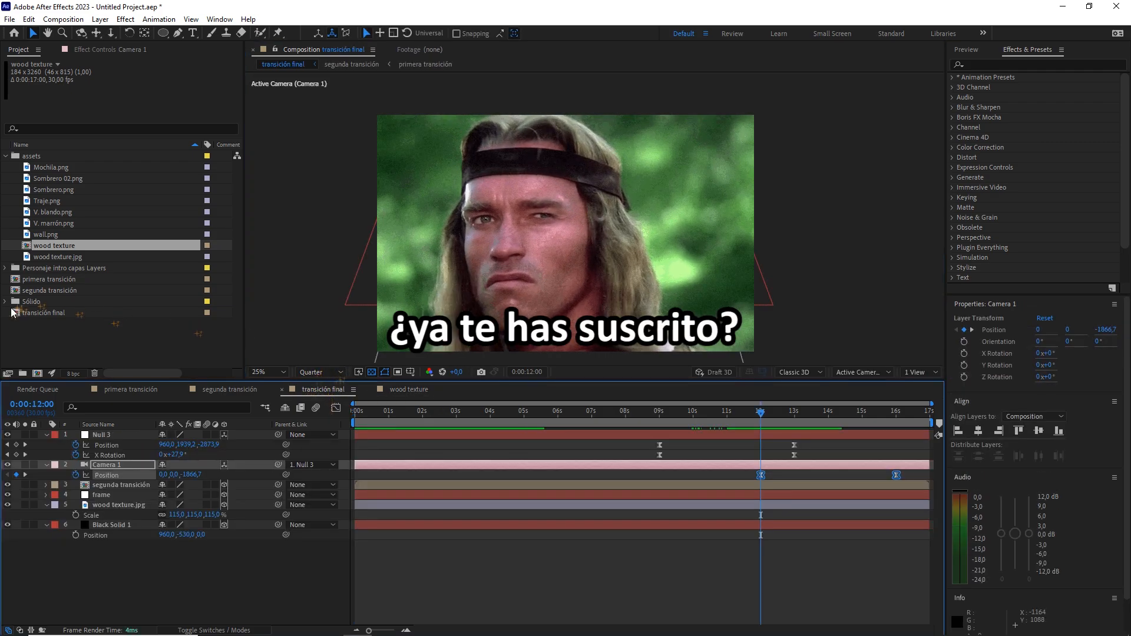
{"action": "left_click_drag", "start_coordinate": [65, 354], "coordinate": [123, 479]}
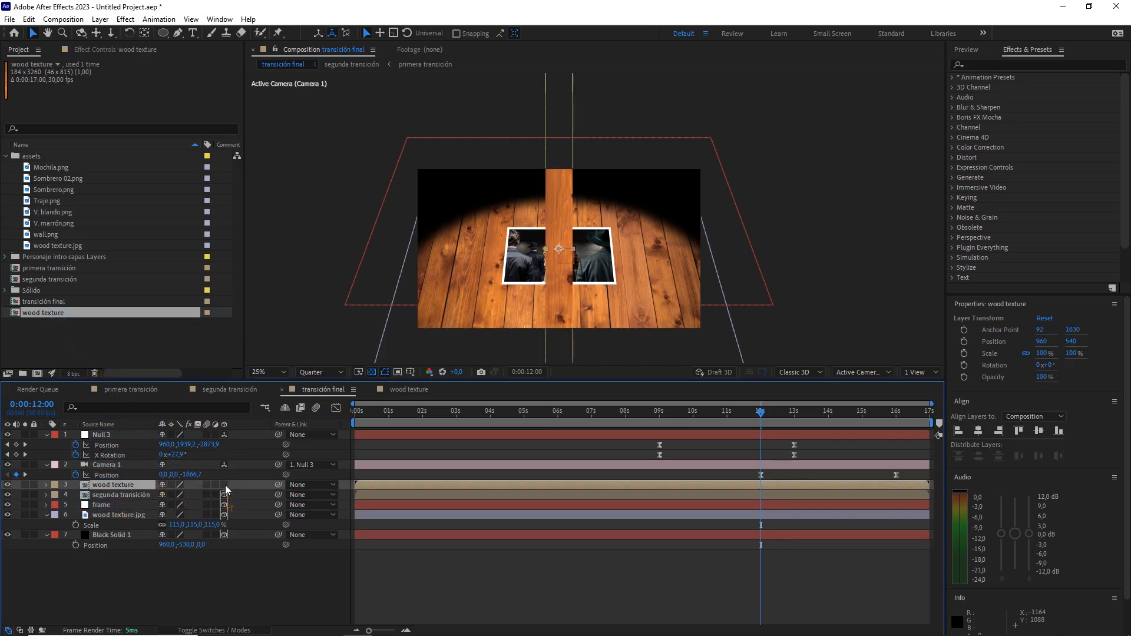
{"action": "left_click", "coordinate": [225, 485]}
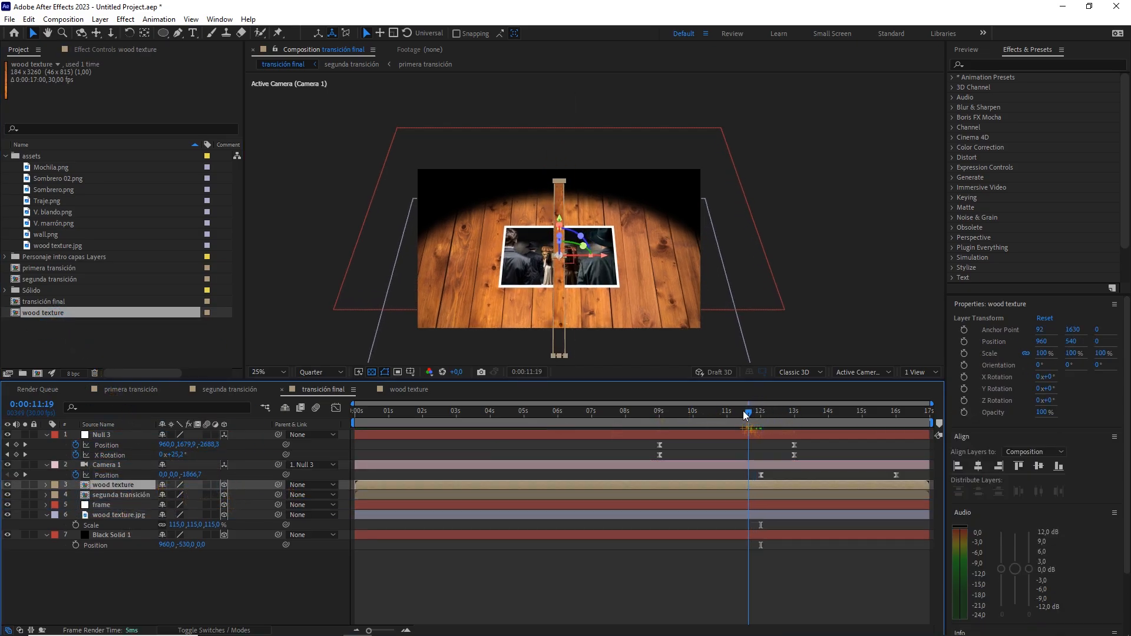
{"action": "left_click_drag", "start_coordinate": [760, 414], "coordinate": [825, 414]}
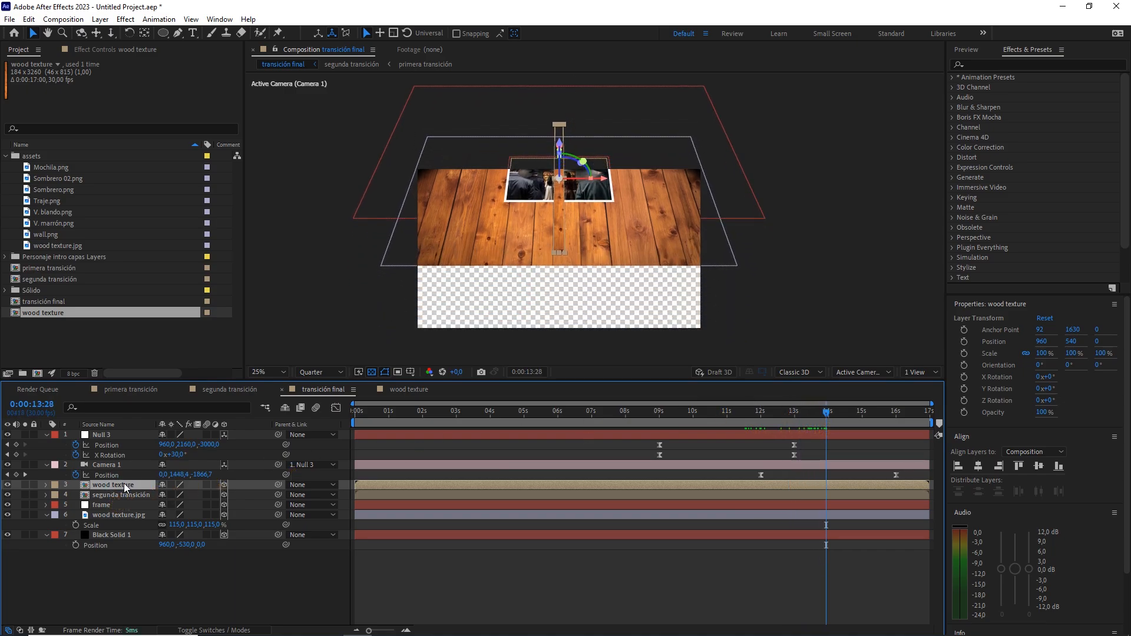
Set the wood texture plank layer's Z Rotation to 90°
{"action": "key", "text": "r"}
{"action": "left_click_drag", "start_coordinate": [178, 526], "coordinate": [210, 521]}
{"action": "left_click", "coordinate": [182, 525]}
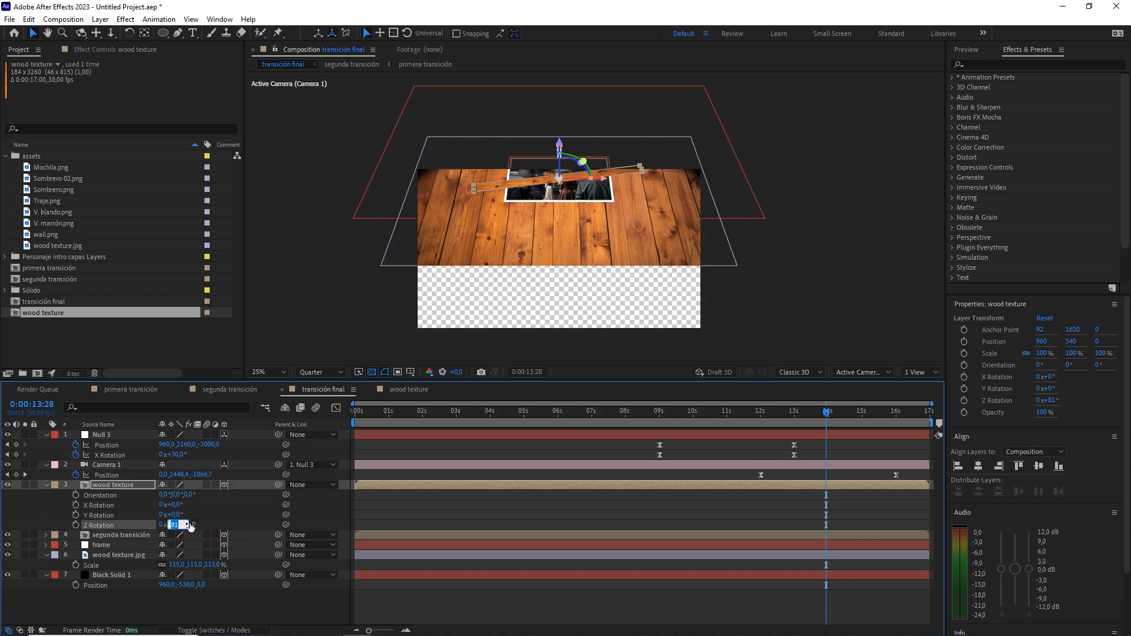
{"action": "type", "text": "90"}
{"action": "left_click", "coordinate": [206, 525]}
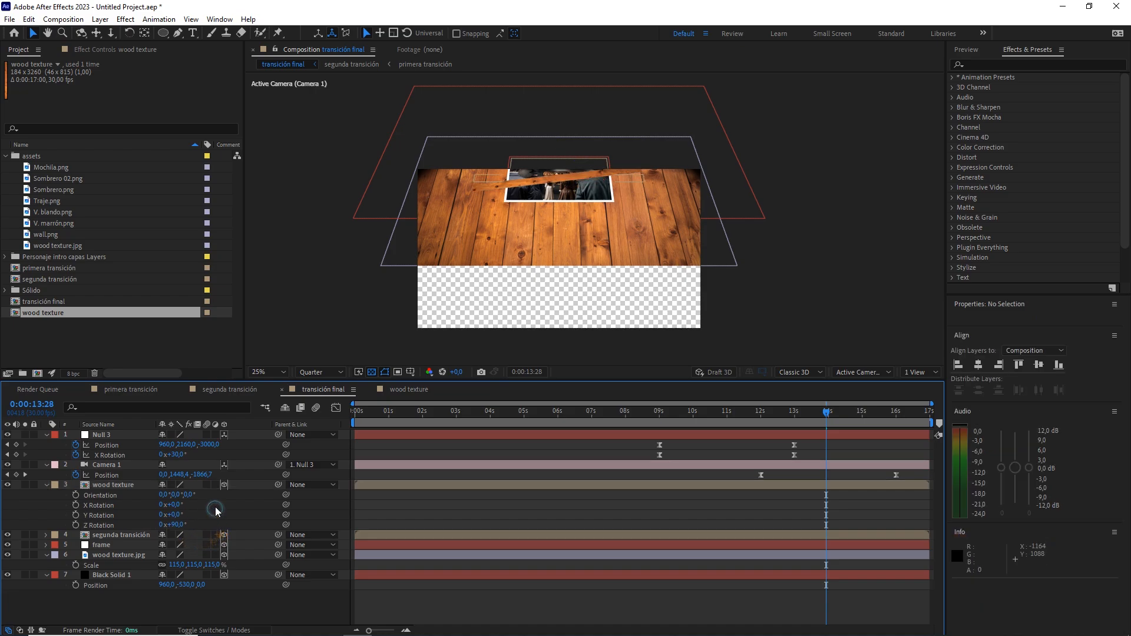
Check Null 3's X Rotation and set the wood texture plank layer's X Rotation to 30°
{"action": "left_click", "coordinate": [177, 455]}
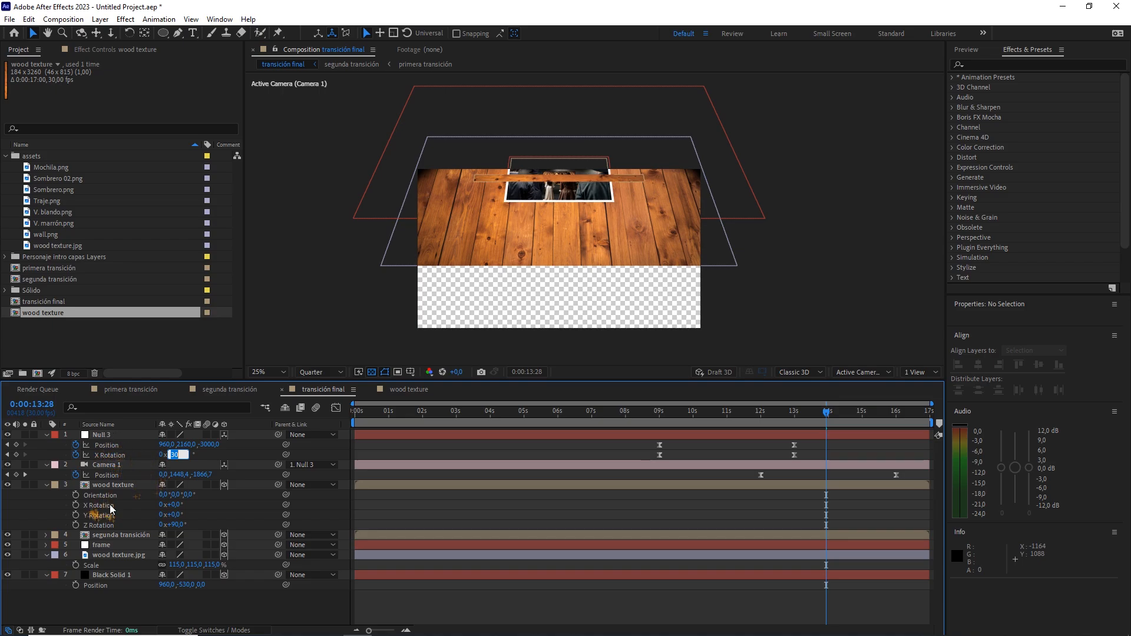
{"action": "left_click", "coordinate": [108, 485]}
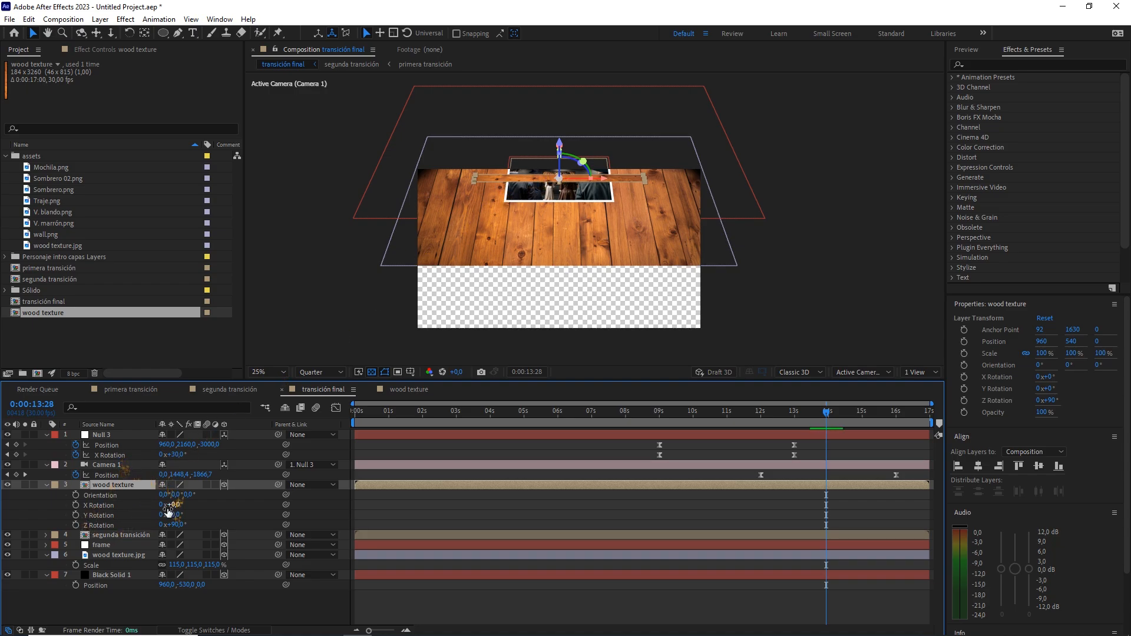
{"action": "left_click_drag", "start_coordinate": [180, 508], "coordinate": [193, 504]}
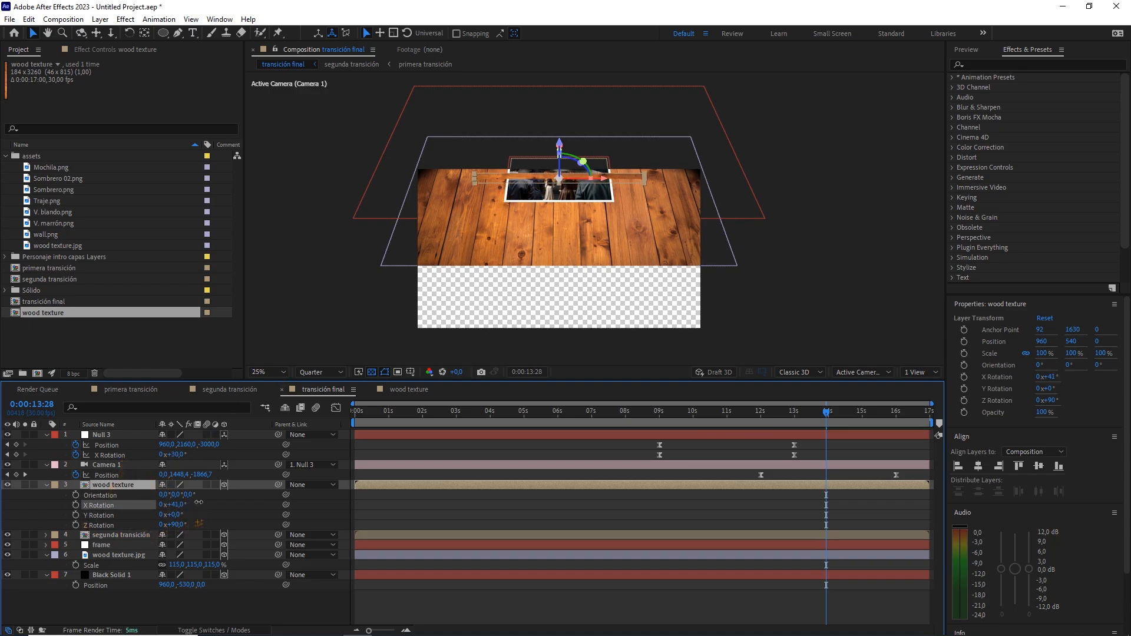
{"action": "left_click", "coordinate": [175, 505]}
{"action": "type", "text": "30"}
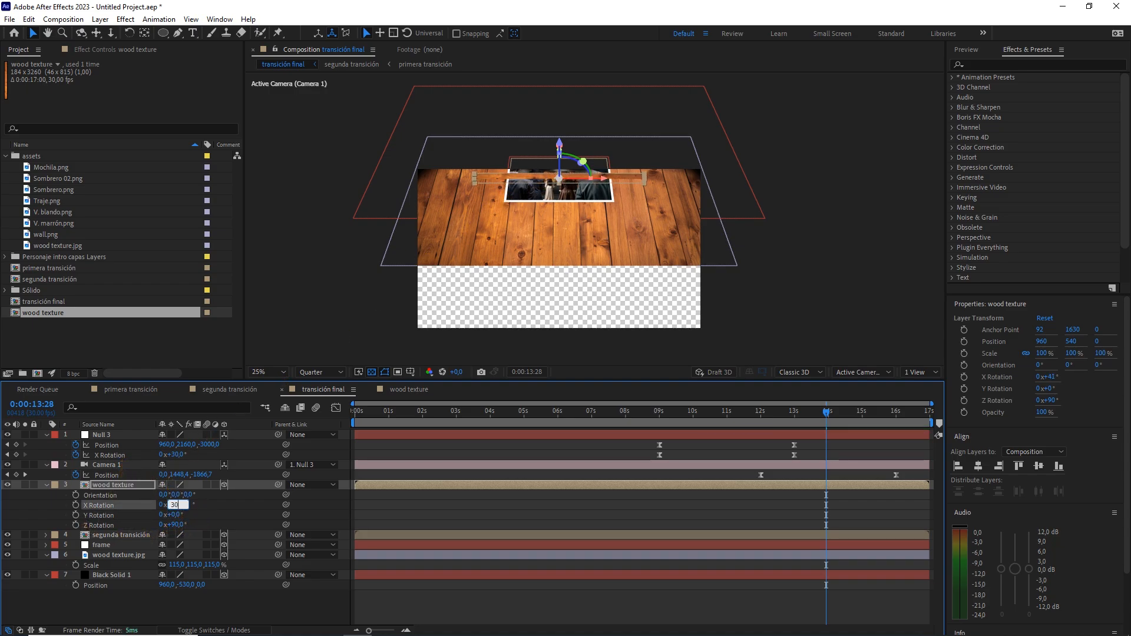
{"action": "left_click", "coordinate": [239, 515]}
{"action": "left_click", "coordinate": [150, 489]}
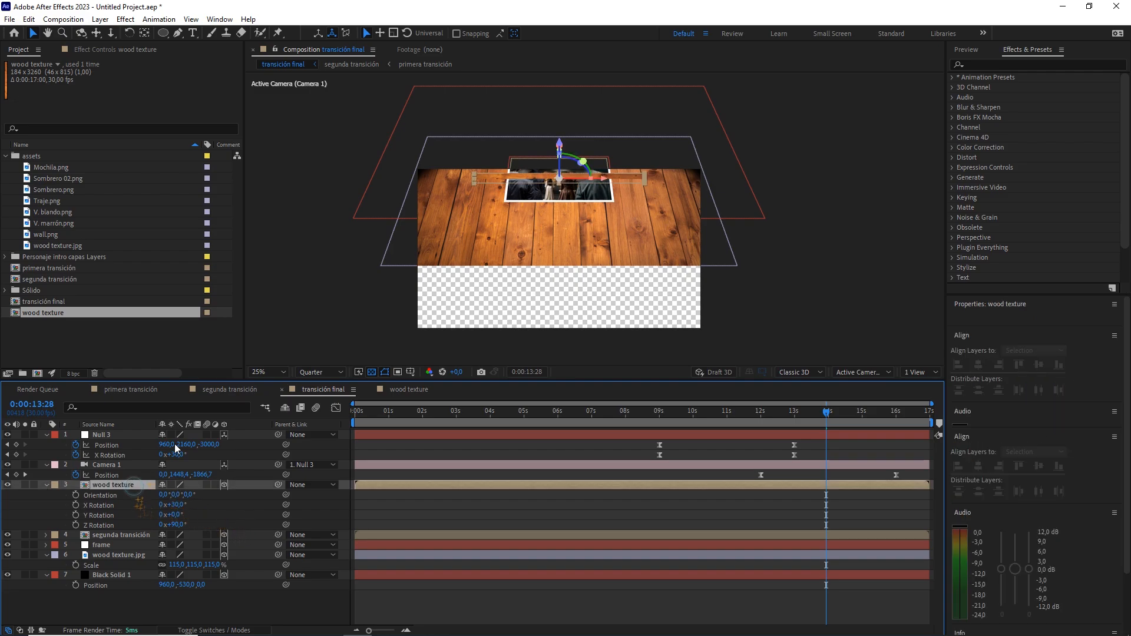
Move the plank below the framed picture and, with snapping enabled, attach its upper edge to the wood surface's front edge
{"action": "scroll", "coordinate": [529, 243], "scroll_direction": "up", "scroll_amount": 2}
{"action": "left_click", "coordinate": [612, 218]}
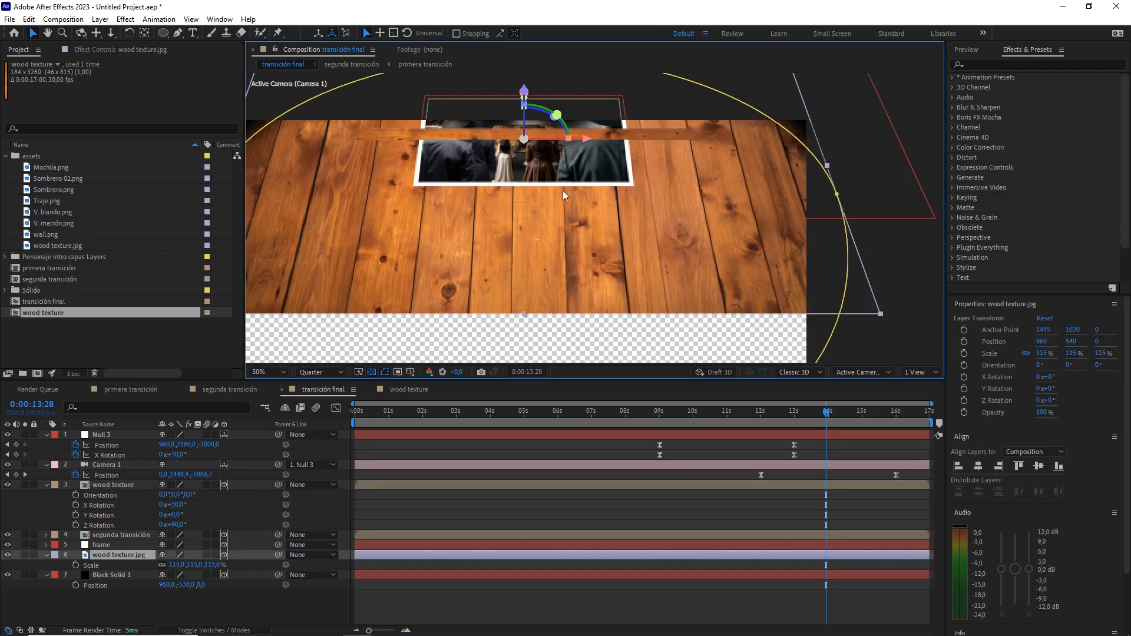
{"action": "scroll", "coordinate": [518, 170], "scroll_direction": "left", "scroll_amount": 2}
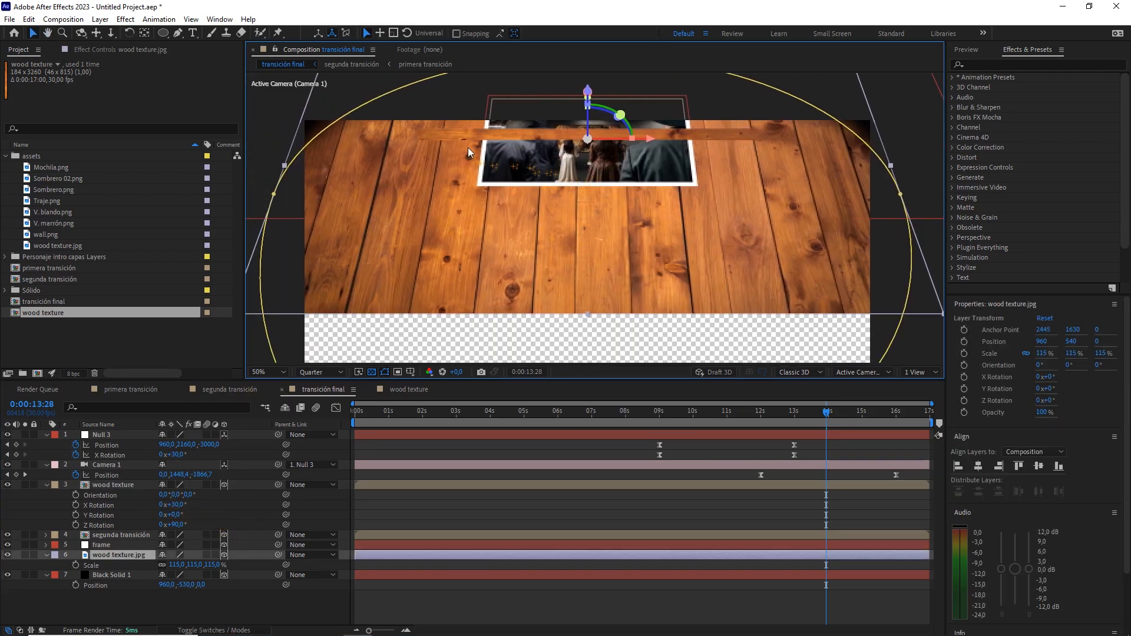
{"action": "left_click", "coordinate": [112, 488]}
{"action": "left_click_drag", "start_coordinate": [498, 131], "coordinate": [508, 338]}
{"action": "left_click_drag", "start_coordinate": [542, 261], "coordinate": [564, 207]}
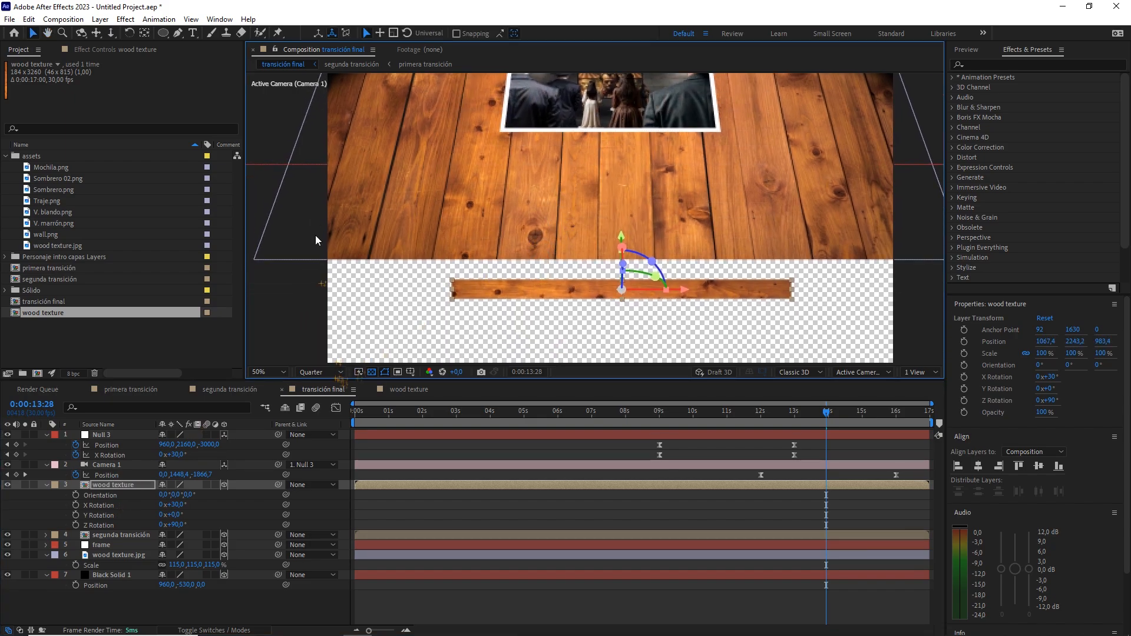
{"action": "left_click", "coordinate": [457, 34]}
{"action": "left_click_drag", "start_coordinate": [606, 281], "coordinate": [605, 277]}
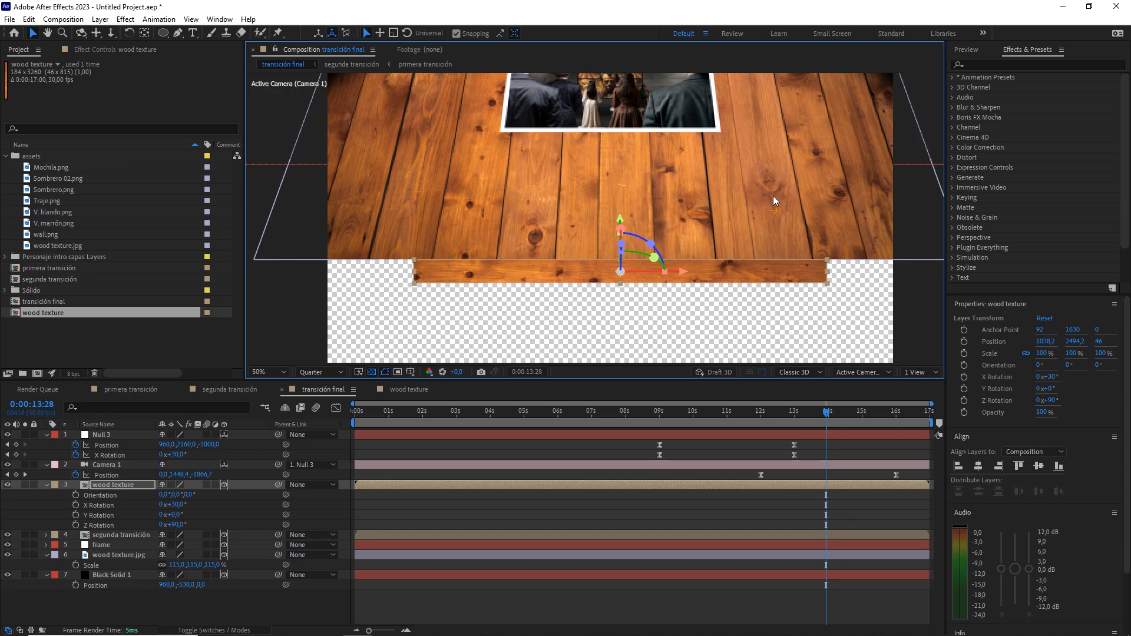
Scale the plank layer up to 151% so it spans the full width of the frame
{"action": "key", "text": "comma"}
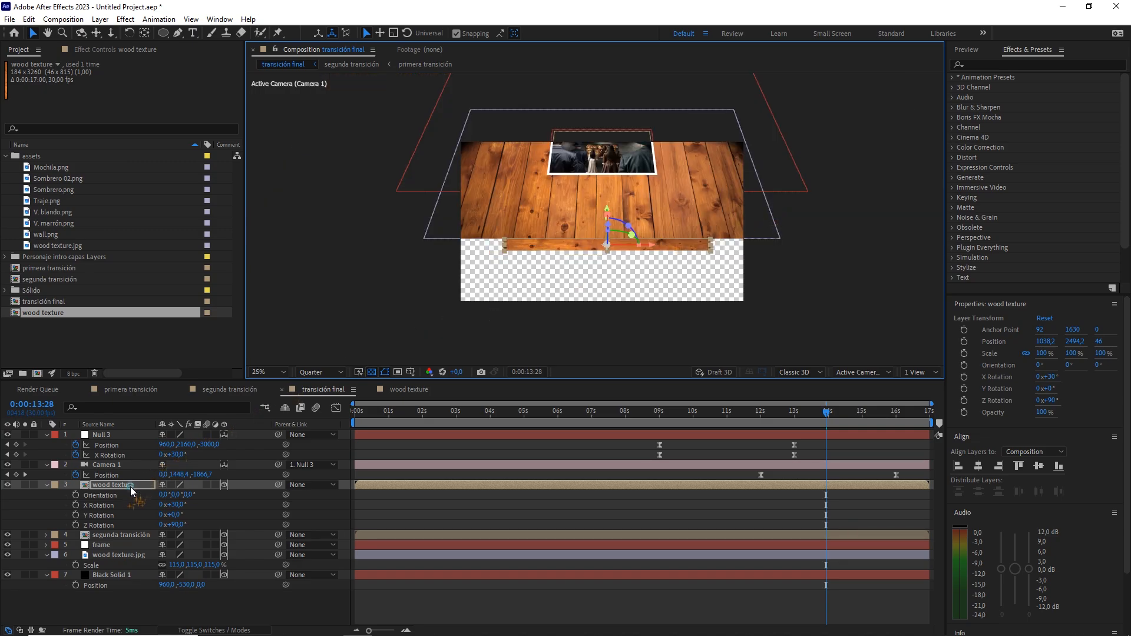
{"action": "key", "text": "s"}
{"action": "left_click_drag", "start_coordinate": [210, 495], "coordinate": [241, 495]}
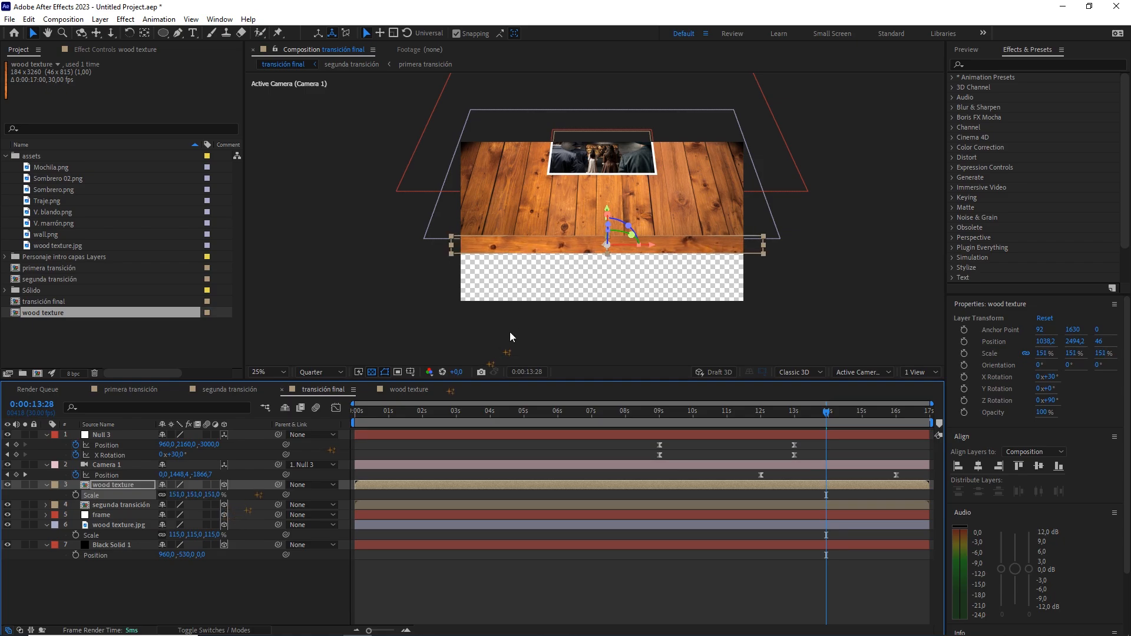
At full preview resolution, realign the enlarged plank so its upper edge meets the wood surface's front edge without a gap
{"action": "key", "text": "period"}
{"action": "left_click_drag", "start_coordinate": [589, 270], "coordinate": [566, 209]}
{"action": "key", "text": "period"}
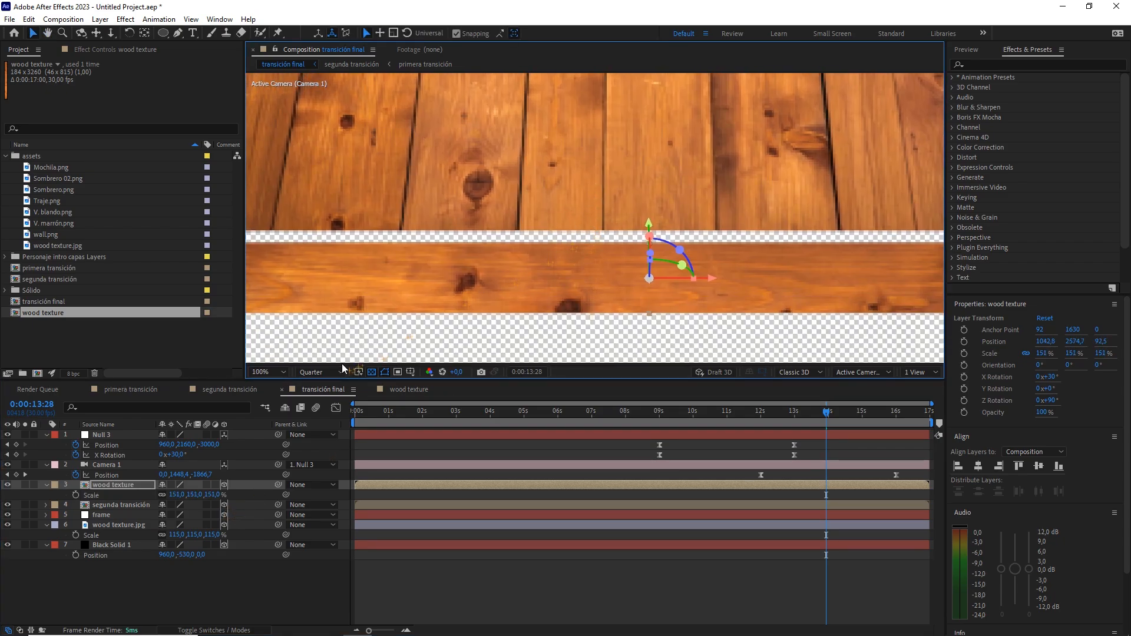
{"action": "key", "text": "ctrl+j"}
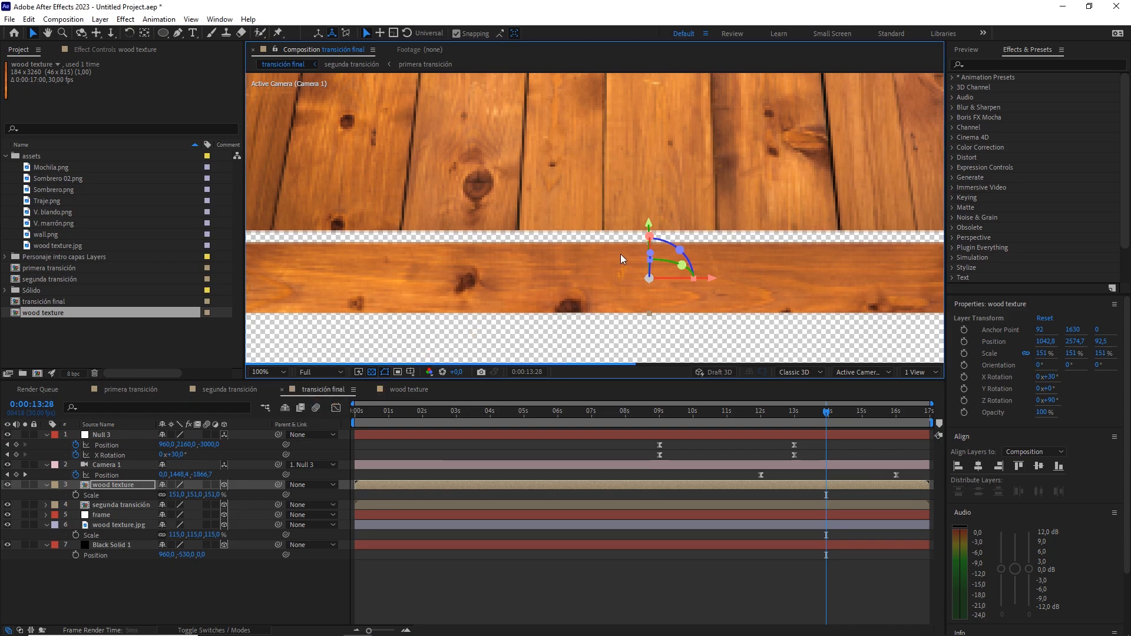
{"action": "left_click_drag", "start_coordinate": [626, 253], "coordinate": [626, 245]}
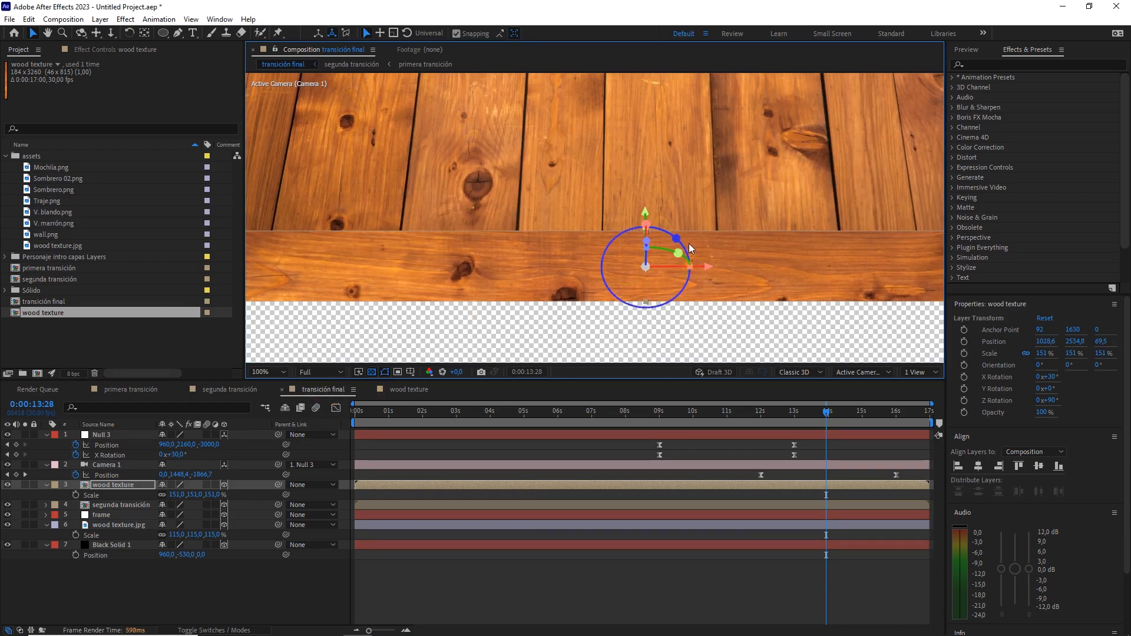
{"action": "key", "text": "comma"}
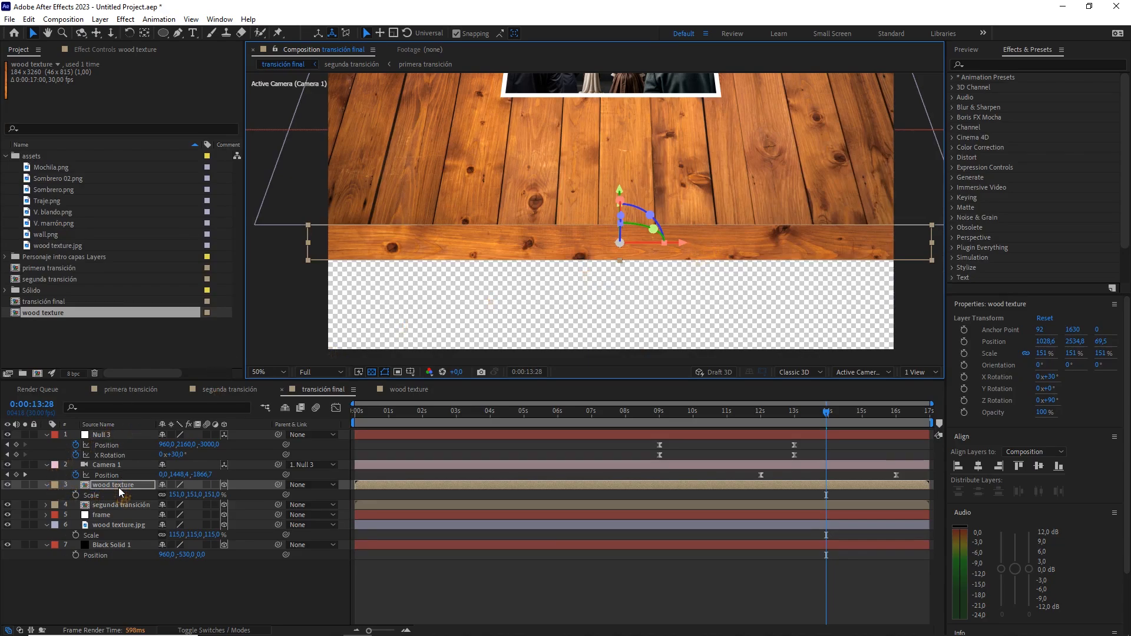
Apply the Levels effect to the plank layer and darken it by lowering Output White to 118, then deselect the layer
{"action": "left_click", "coordinate": [1008, 63]}
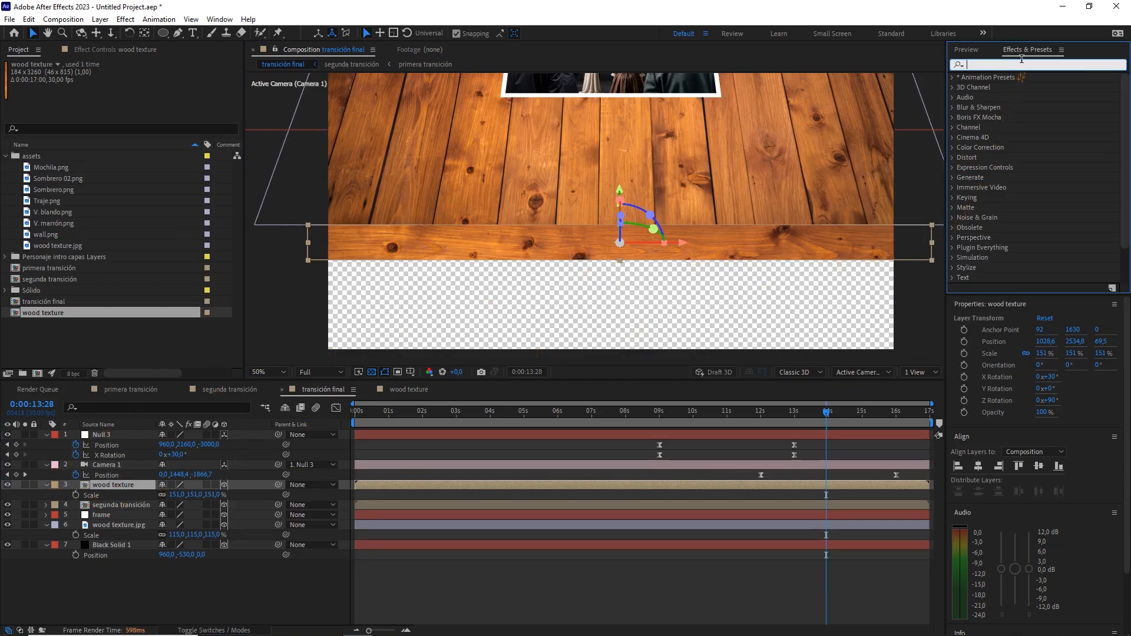
{"action": "type", "text": "level"}
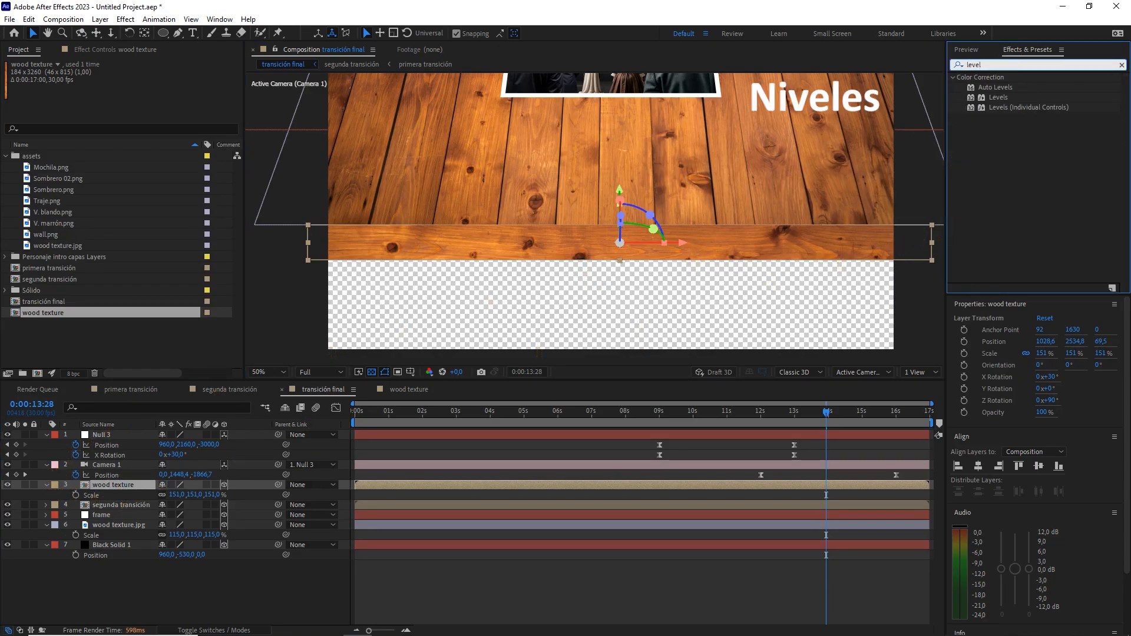
{"action": "left_click_drag", "start_coordinate": [1019, 90], "coordinate": [125, 484]}
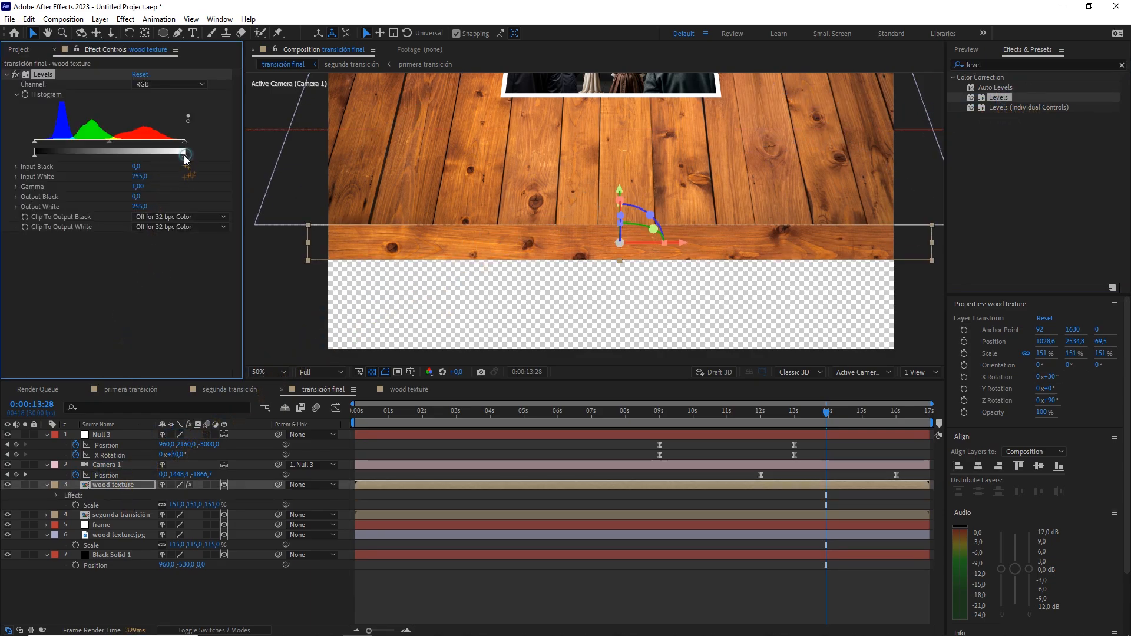
{"action": "left_click_drag", "start_coordinate": [171, 158], "coordinate": [104, 155]}
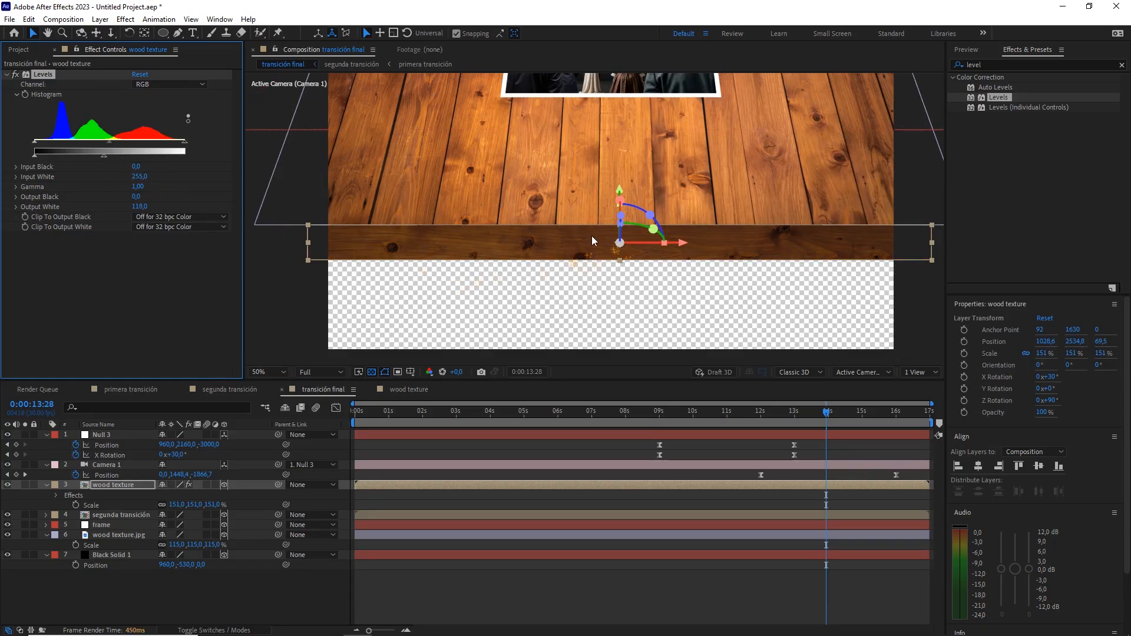
{"action": "scroll", "coordinate": [595, 220], "scroll_direction": "down", "scroll_amount": 2}
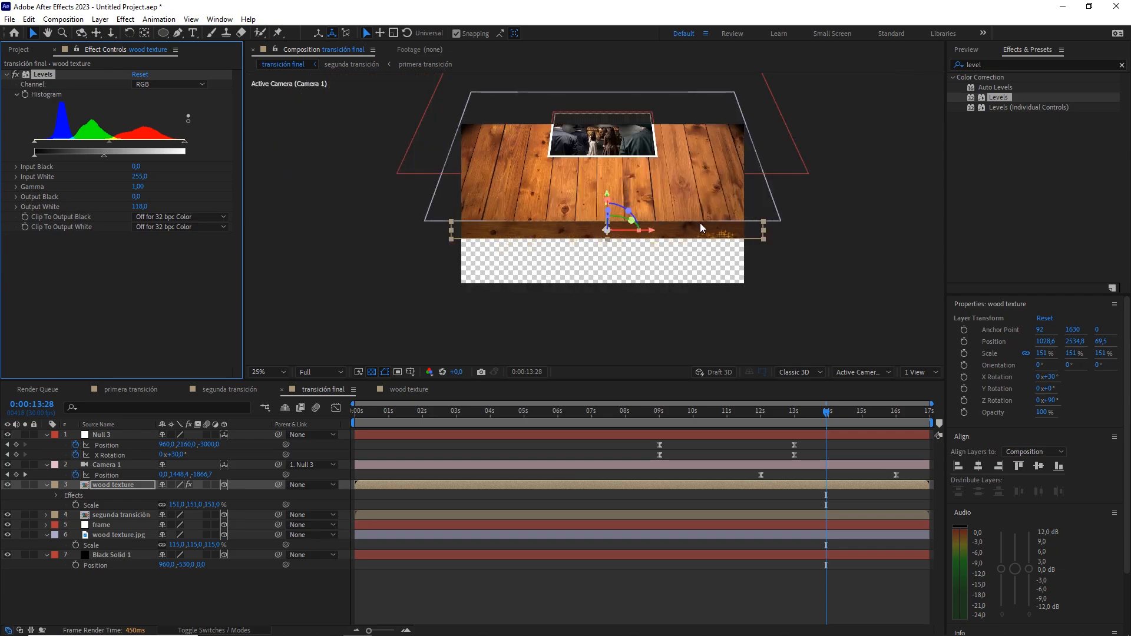
{"action": "left_click", "coordinate": [803, 298]}
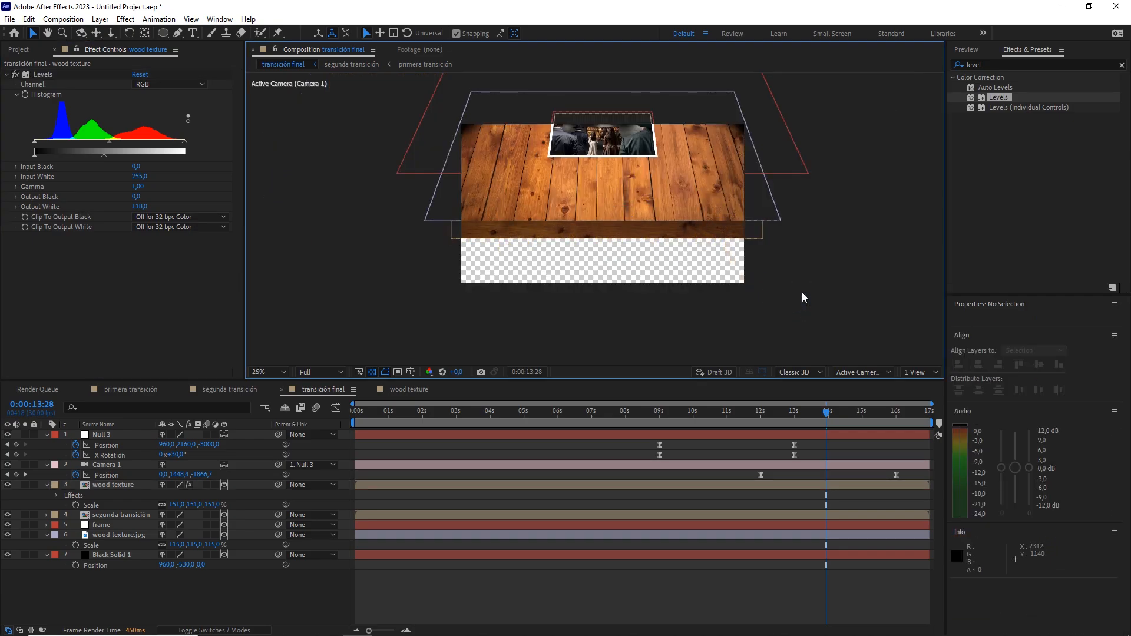
In segunda transición, leave the graph editor, collapse the layer properties and enable motion blur for every layer from primera transición down to wall.png
{"action": "left_click_drag", "start_coordinate": [832, 422], "coordinate": [760, 413]}
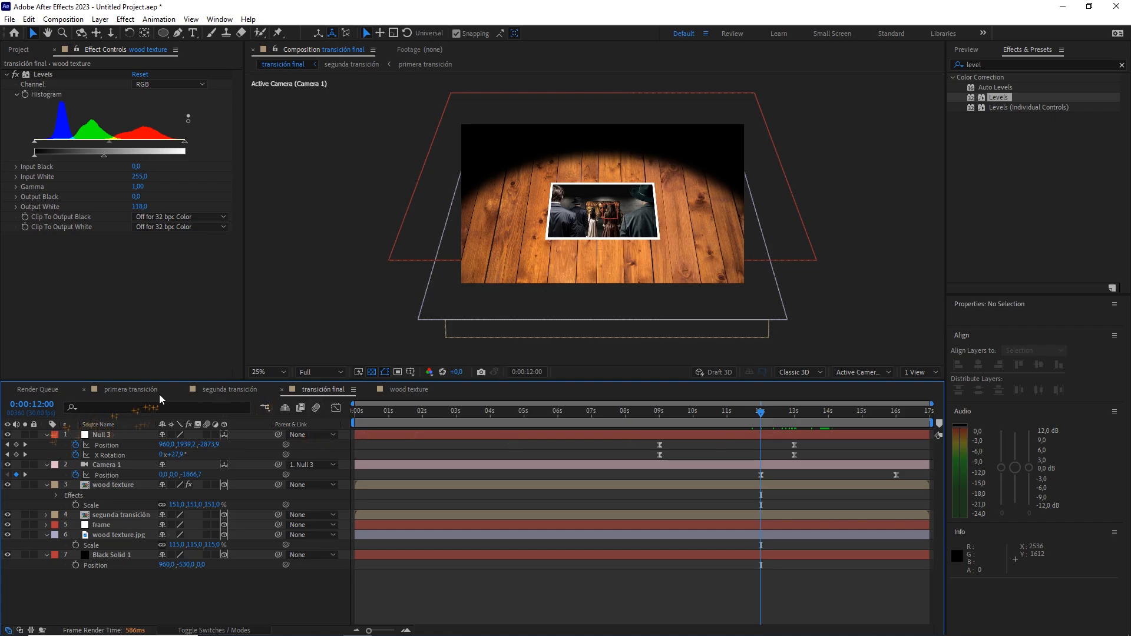
{"action": "left_click", "coordinate": [227, 389]}
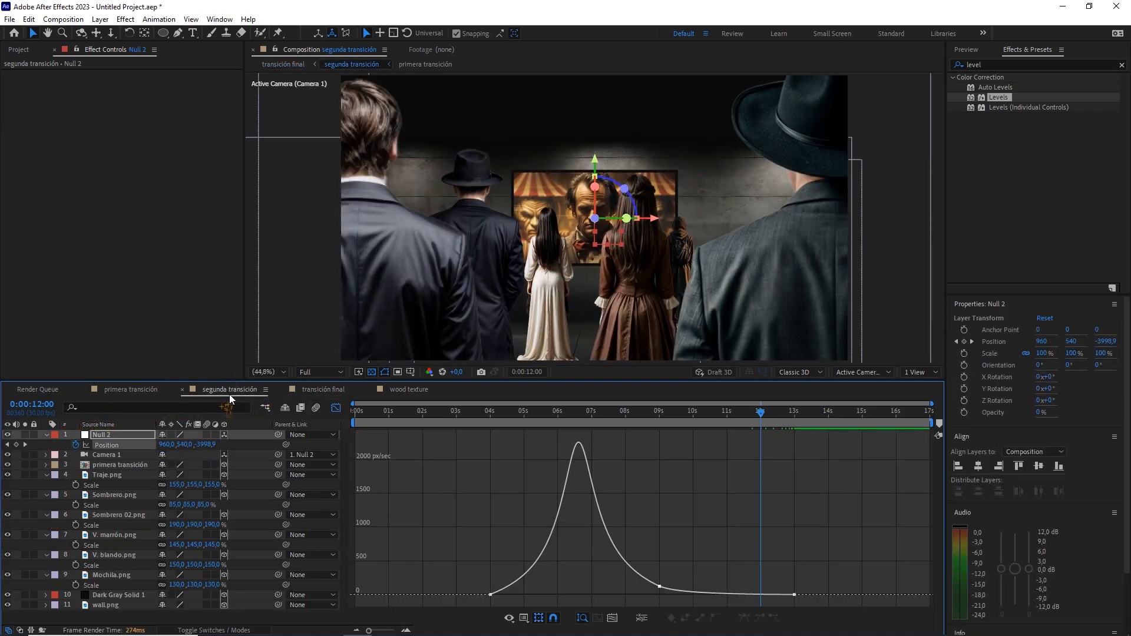
{"action": "key", "text": "ctrl+a"}
{"action": "left_click", "coordinate": [46, 434]}
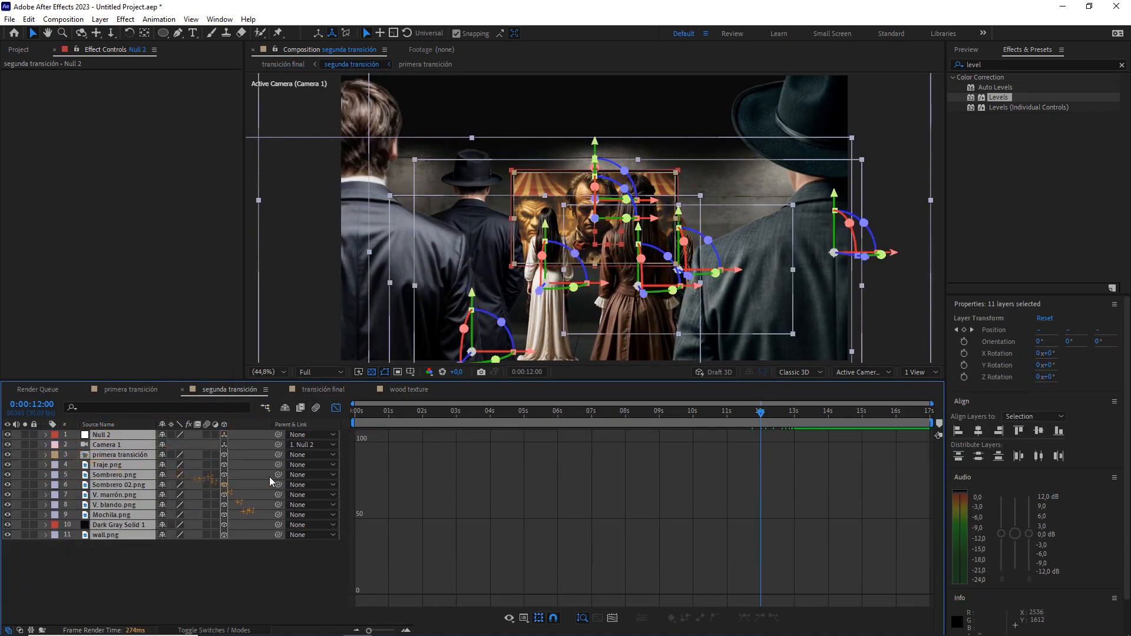
{"action": "left_click", "coordinate": [337, 406]}
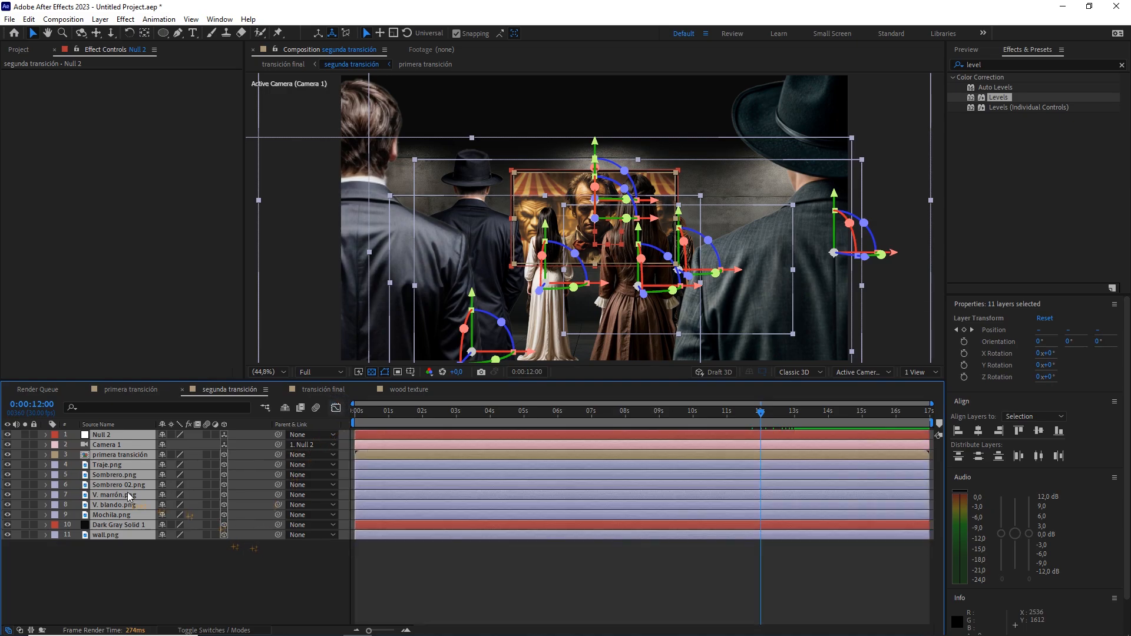
{"action": "left_click", "coordinate": [131, 545]}
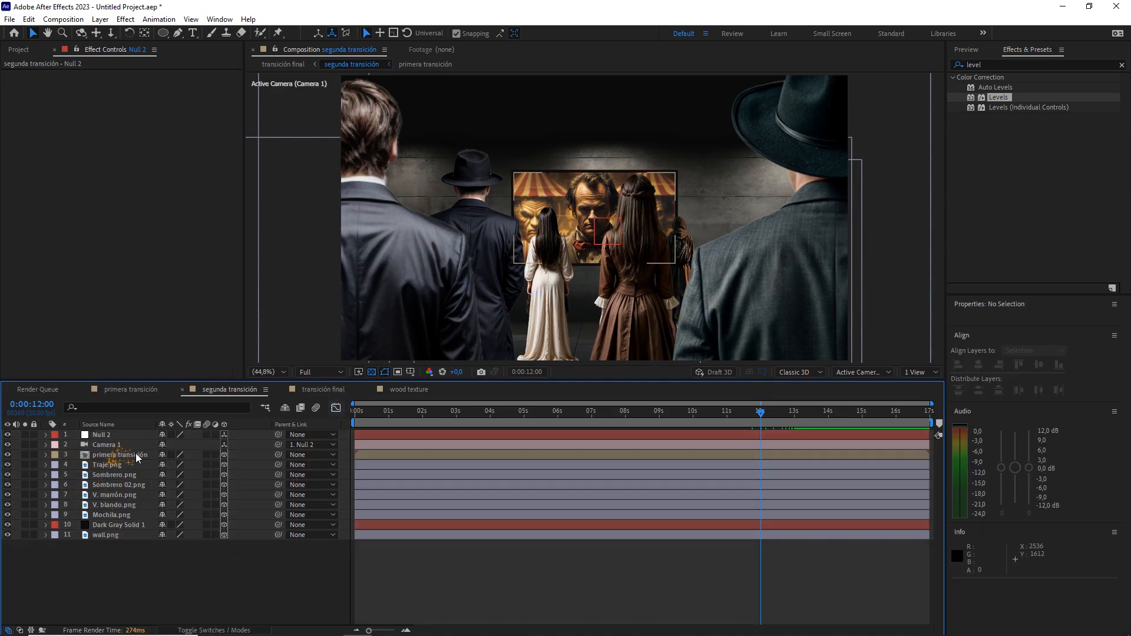
{"action": "left_click_drag", "start_coordinate": [207, 455], "coordinate": [211, 541]}
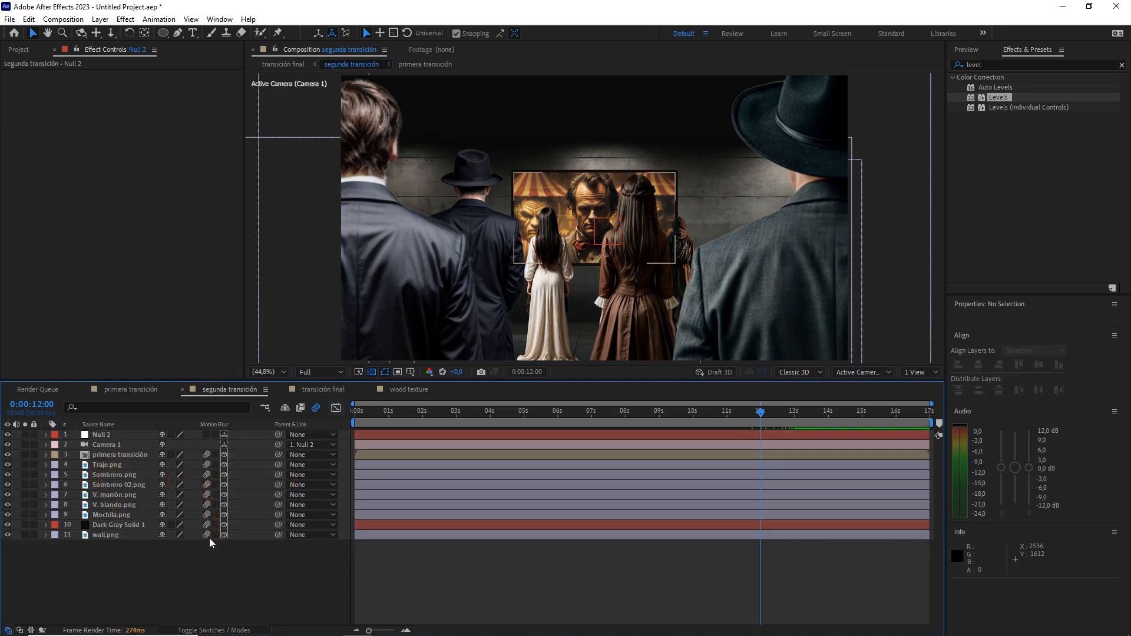
In transición final, collapse the layer properties and enable motion blur for every layer from wood texture down to Black Solid 1
{"action": "left_click", "coordinate": [323, 389]}
{"action": "key", "text": "ctrl+a"}
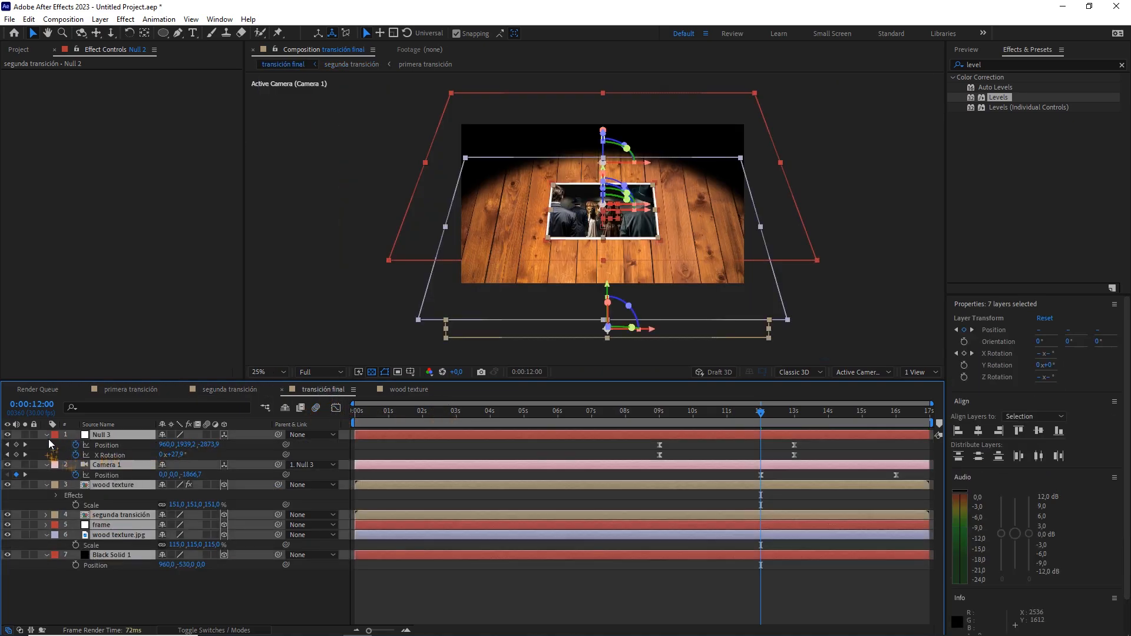
{"action": "left_click", "coordinate": [46, 434]}
{"action": "left_click", "coordinate": [180, 516]}
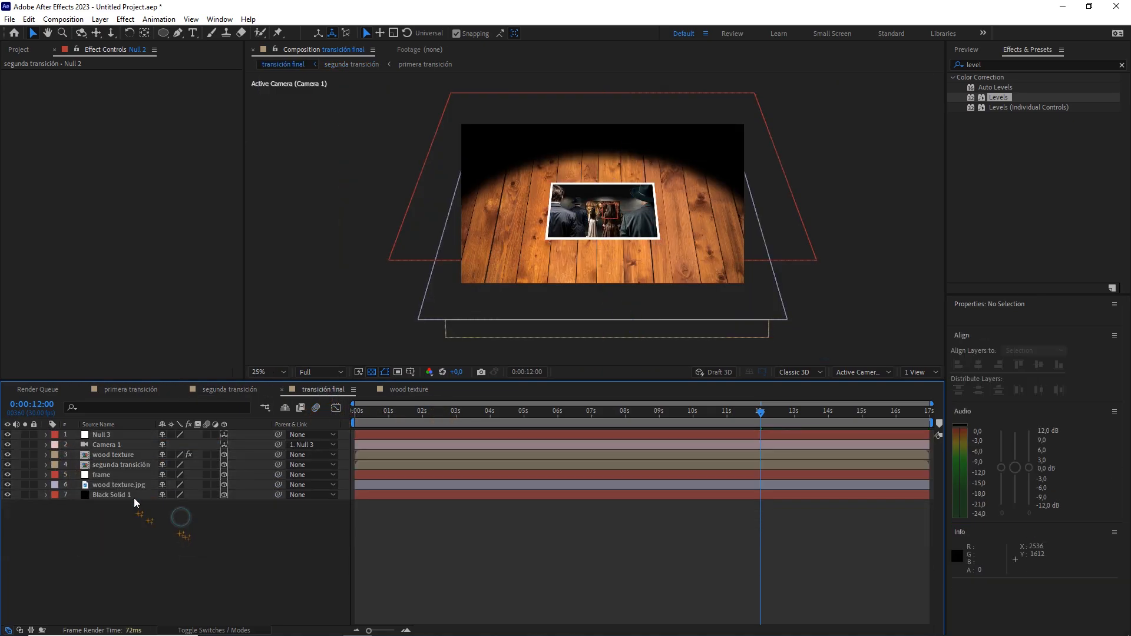
{"action": "left_click", "coordinate": [118, 455]}
{"action": "left_click", "coordinate": [141, 465], "text": "ctrl"}
{"action": "left_click", "coordinate": [207, 464]}
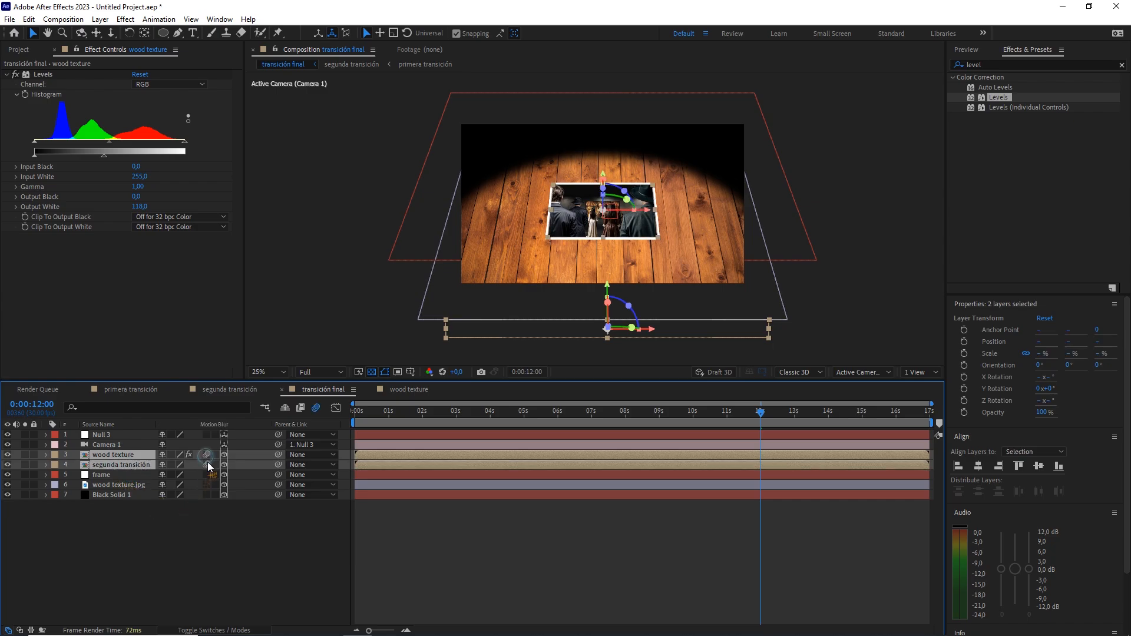
{"action": "left_click", "coordinate": [102, 475]}
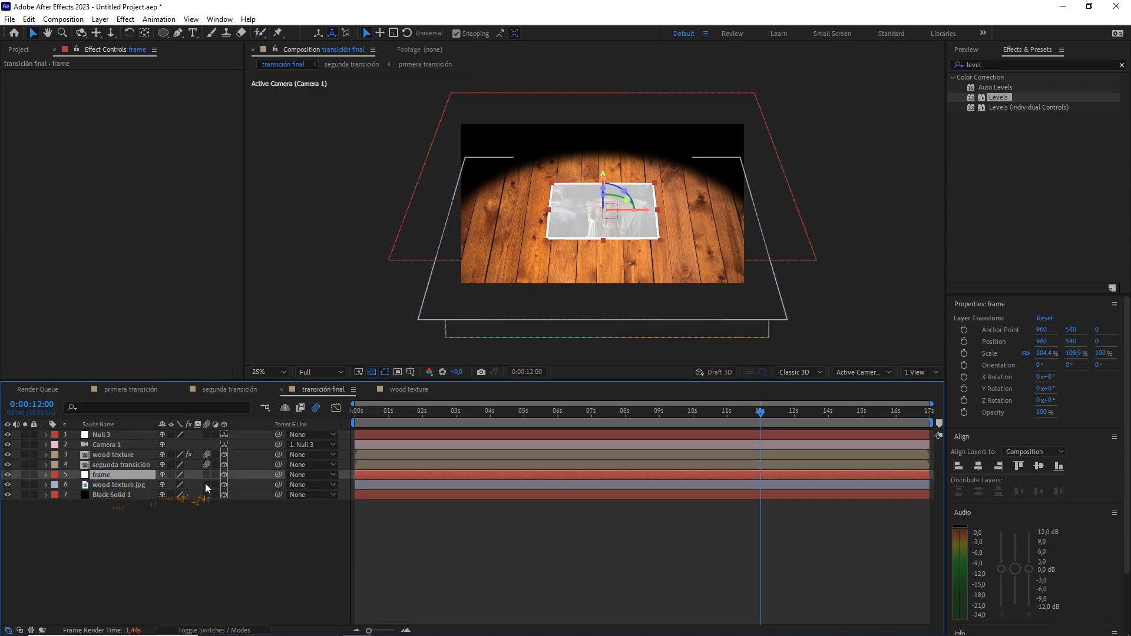
{"action": "left_click_drag", "start_coordinate": [207, 474], "coordinate": [207, 497]}
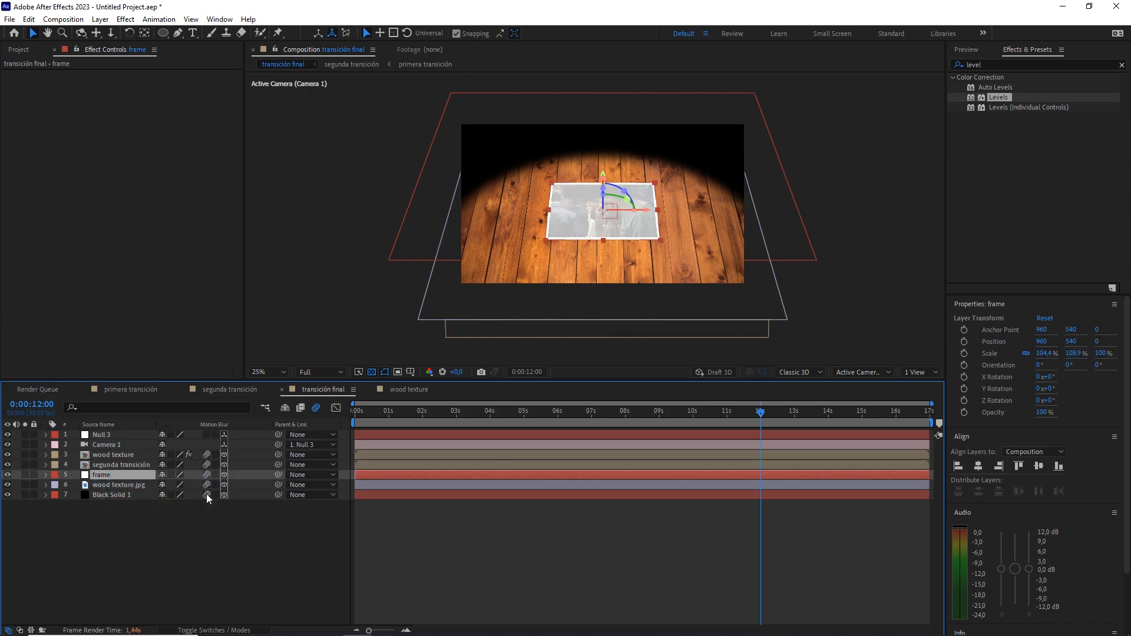
{"action": "left_click", "coordinate": [263, 536]}
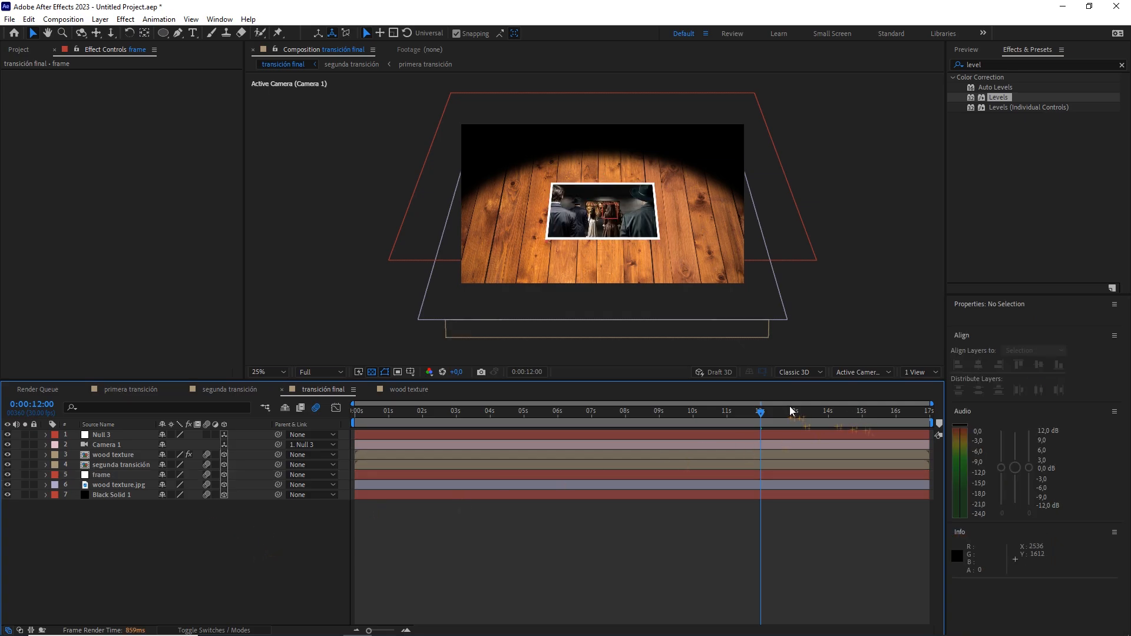
Add a Drop Shadow layer style to the frame layer so the picture casts a shadow on the wood
{"action": "left_click", "coordinate": [268, 372]}
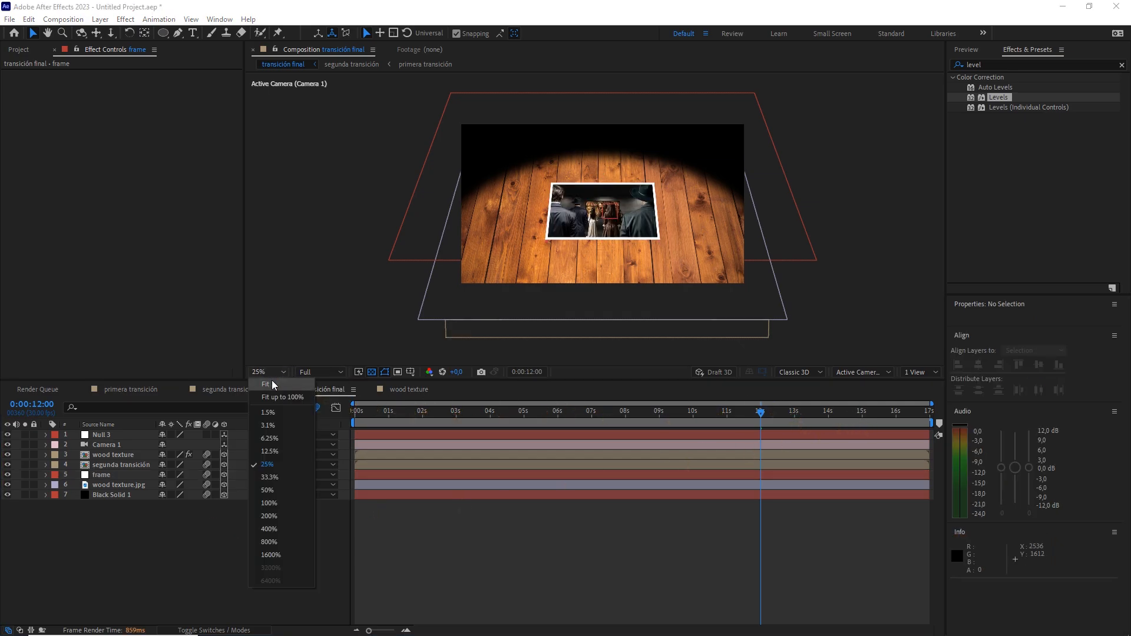
{"action": "left_click", "coordinate": [274, 422]}
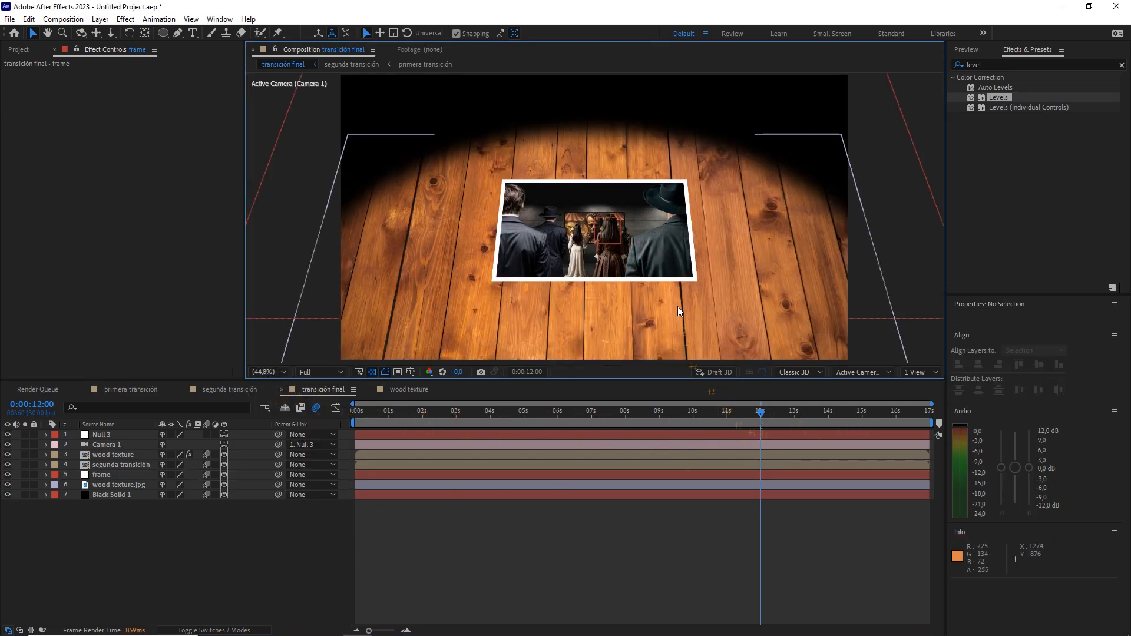
{"action": "scroll", "coordinate": [677, 306], "scroll_direction": "up", "scroll_amount": 4}
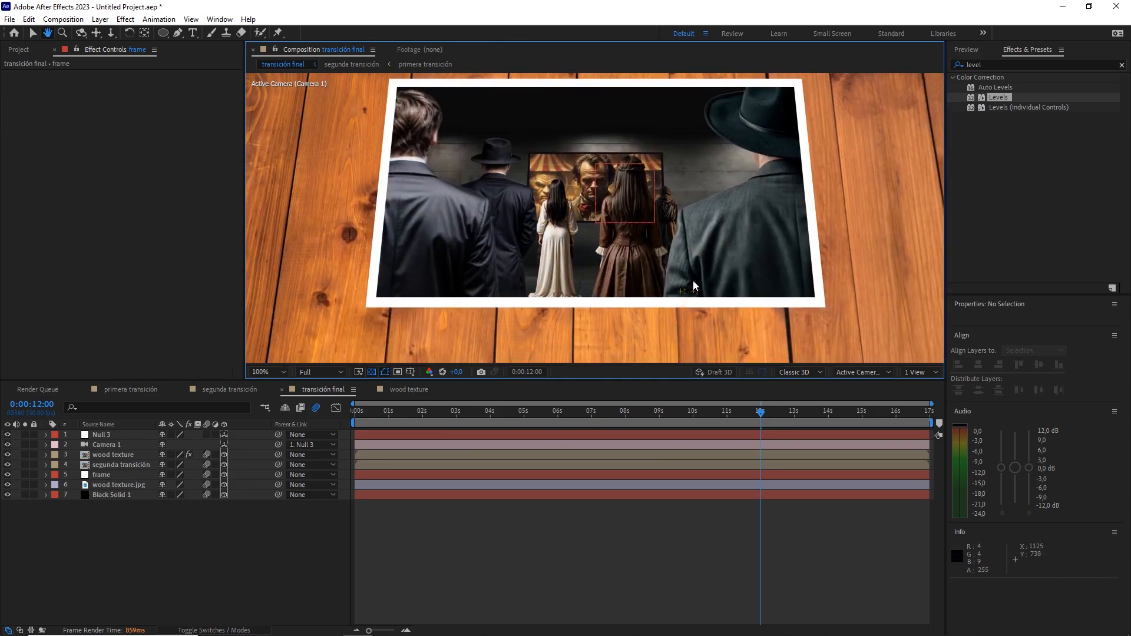
{"action": "key", "text": "v"}
{"action": "left_click", "coordinate": [102, 475]}
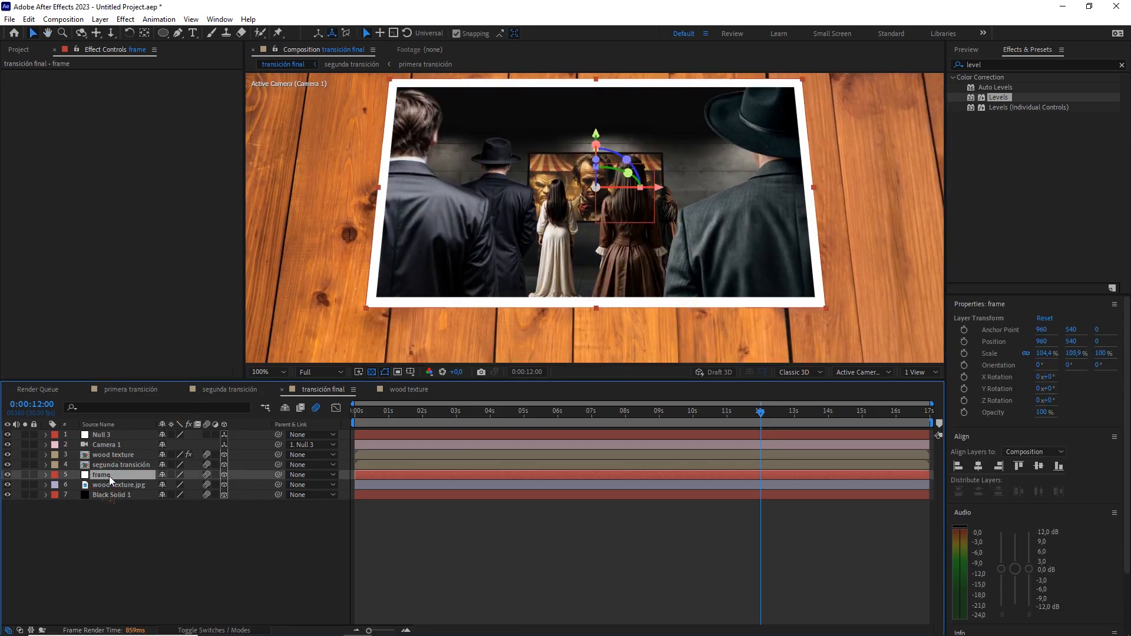
{"action": "right_click", "coordinate": [109, 475]}
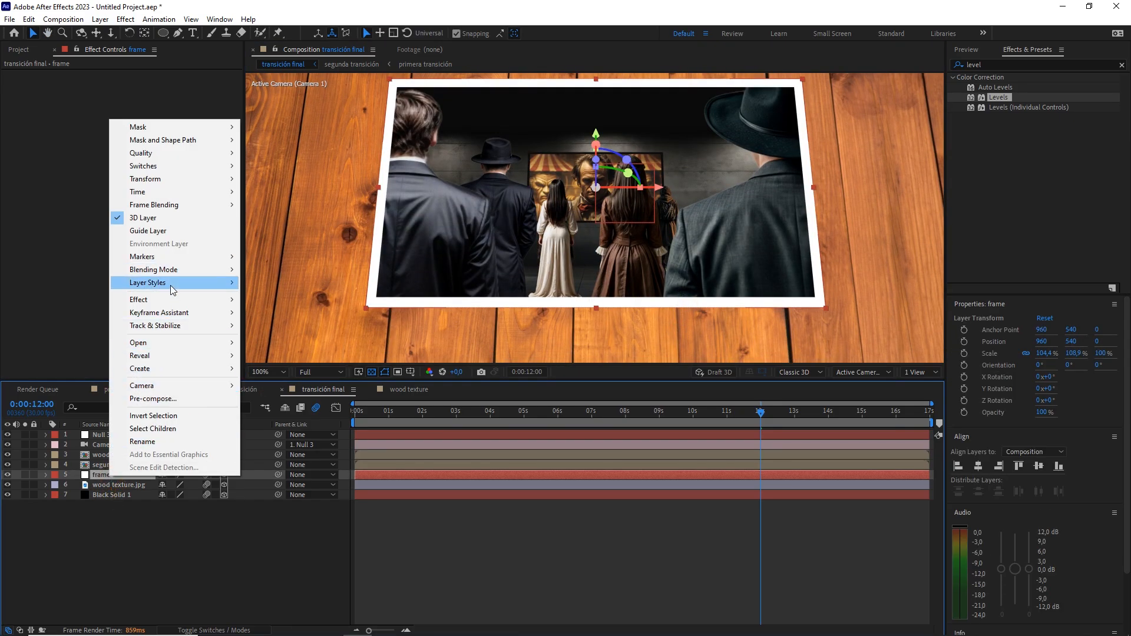
{"action": "mouse_move", "coordinate": [171, 285]}
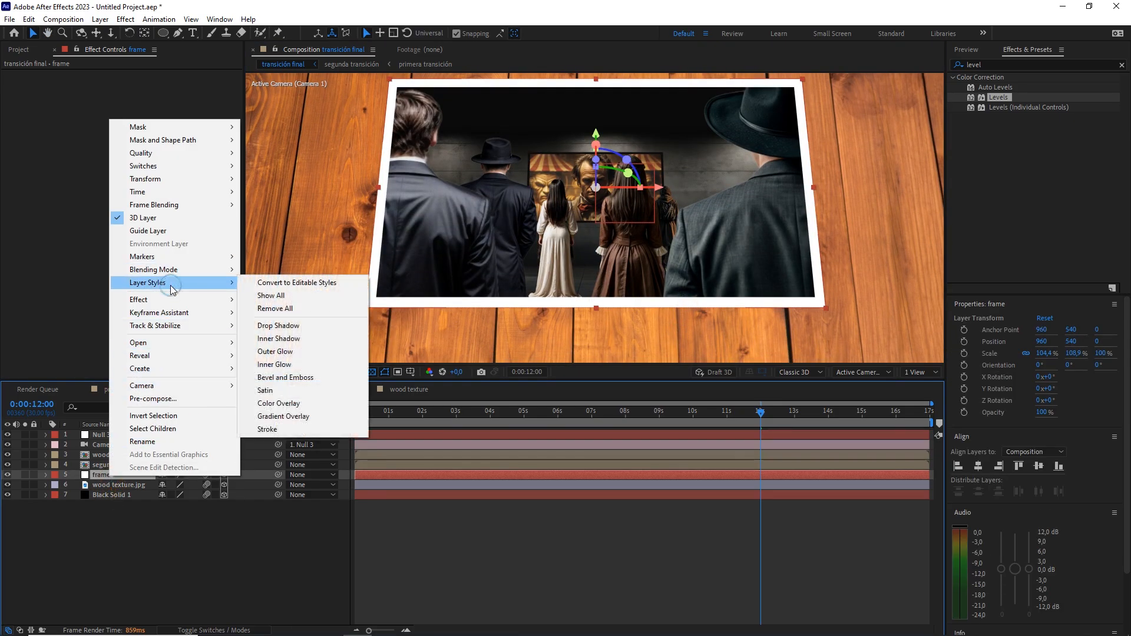
{"action": "left_click", "coordinate": [279, 326]}
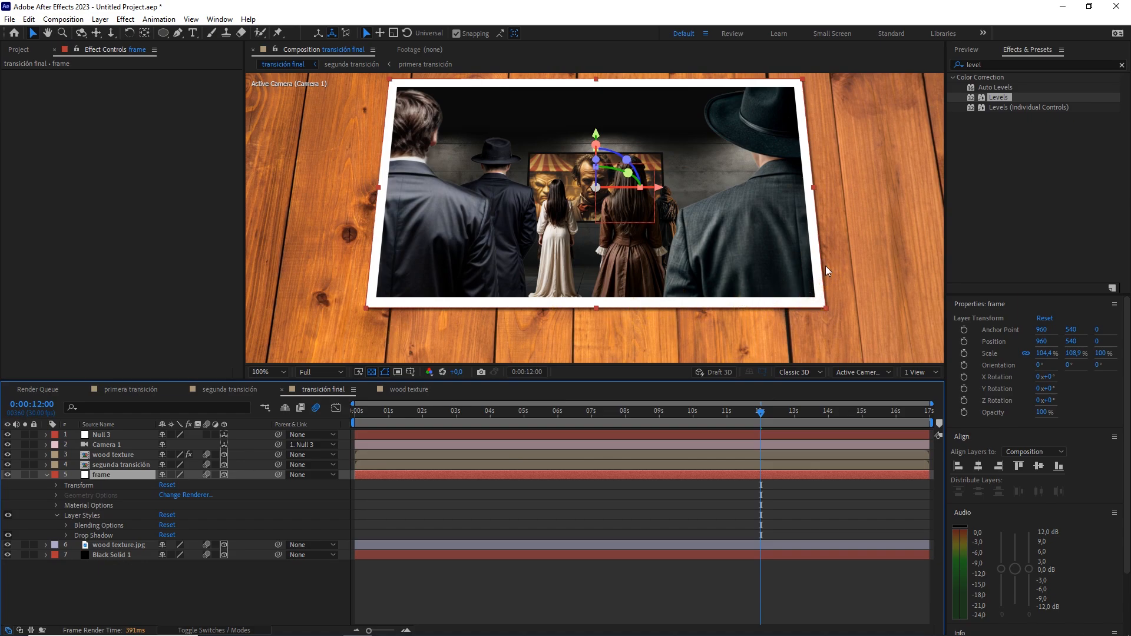
Inspect the shadow along the frame's lower edge up close, comparing it with the layer styles hidden and shown, then collapse the frame layer
{"action": "key", "text": "period"}
{"action": "scroll", "coordinate": [585, 322], "scroll_direction": "down", "scroll_amount": 5}
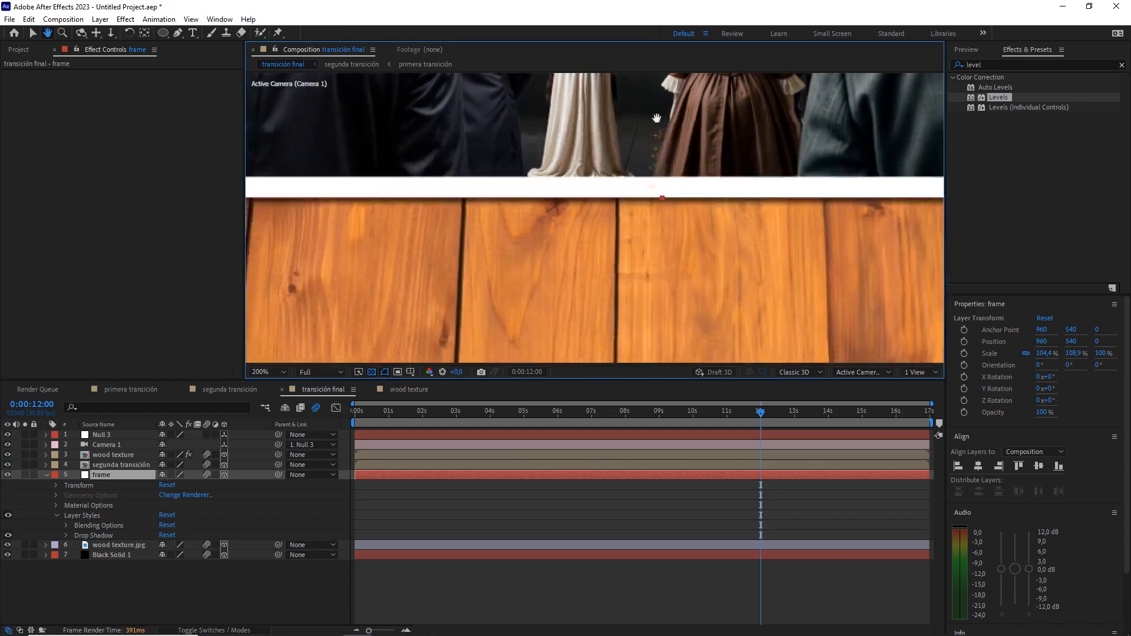
{"action": "left_click", "coordinate": [10, 516]}
{"action": "left_click", "coordinate": [10, 516]}
{"action": "key", "text": "comma"}
{"action": "key", "text": "comma"}
{"action": "key", "text": "comma"}
{"action": "key", "text": "comma"}
{"action": "key", "text": "comma"}
{"action": "key", "text": "comma"}
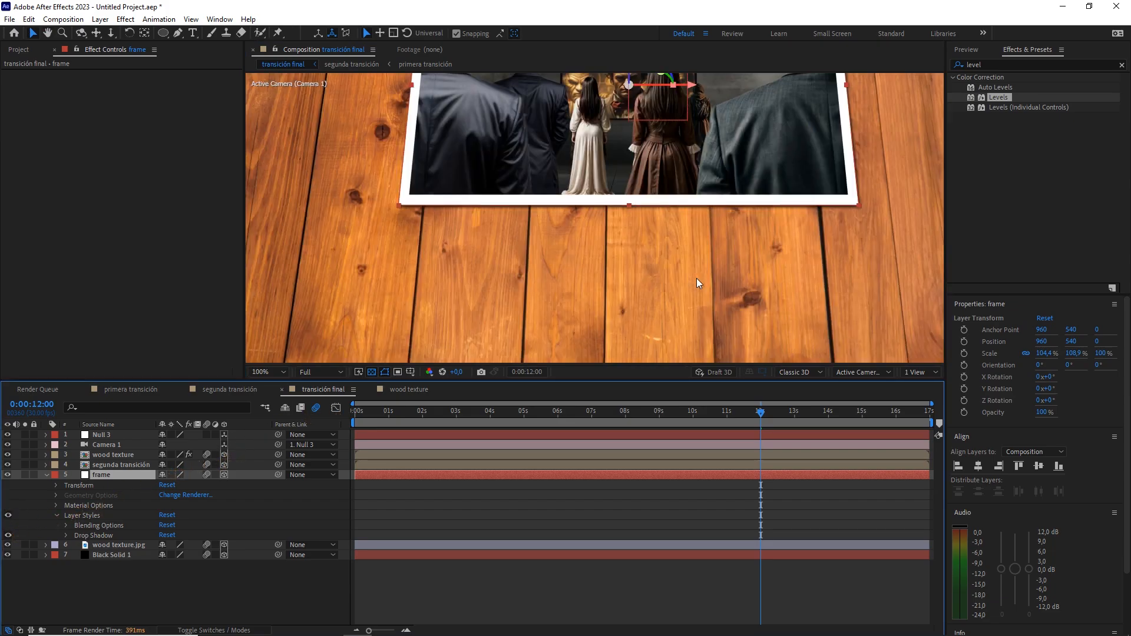
{"action": "left_click", "coordinate": [265, 372]}
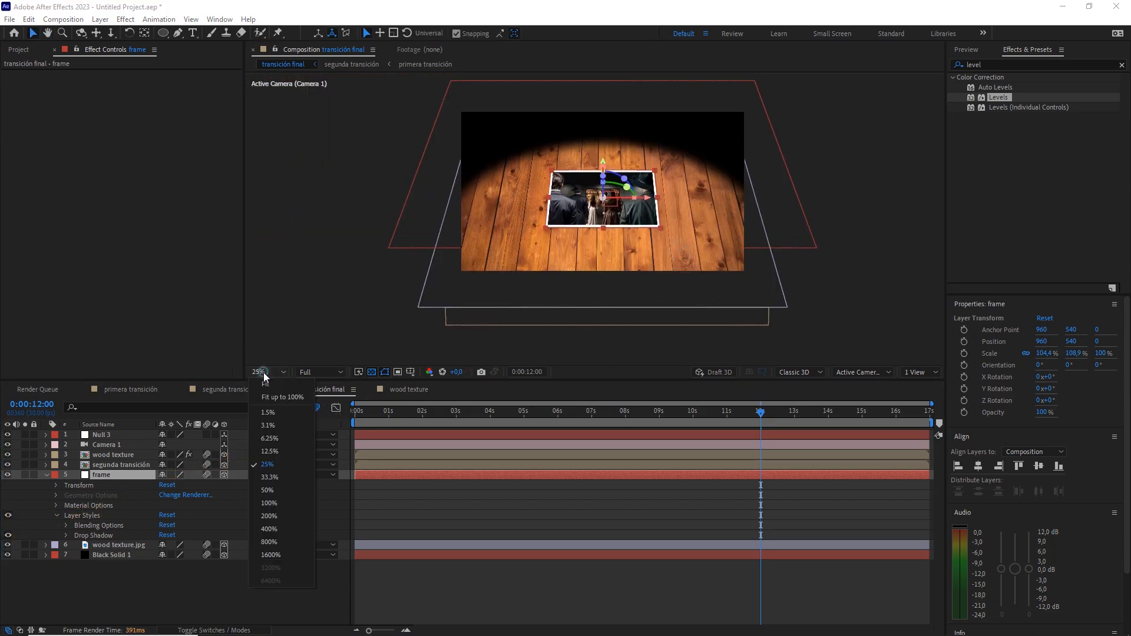
{"action": "left_click", "coordinate": [268, 427]}
{"action": "left_click", "coordinate": [49, 474]}
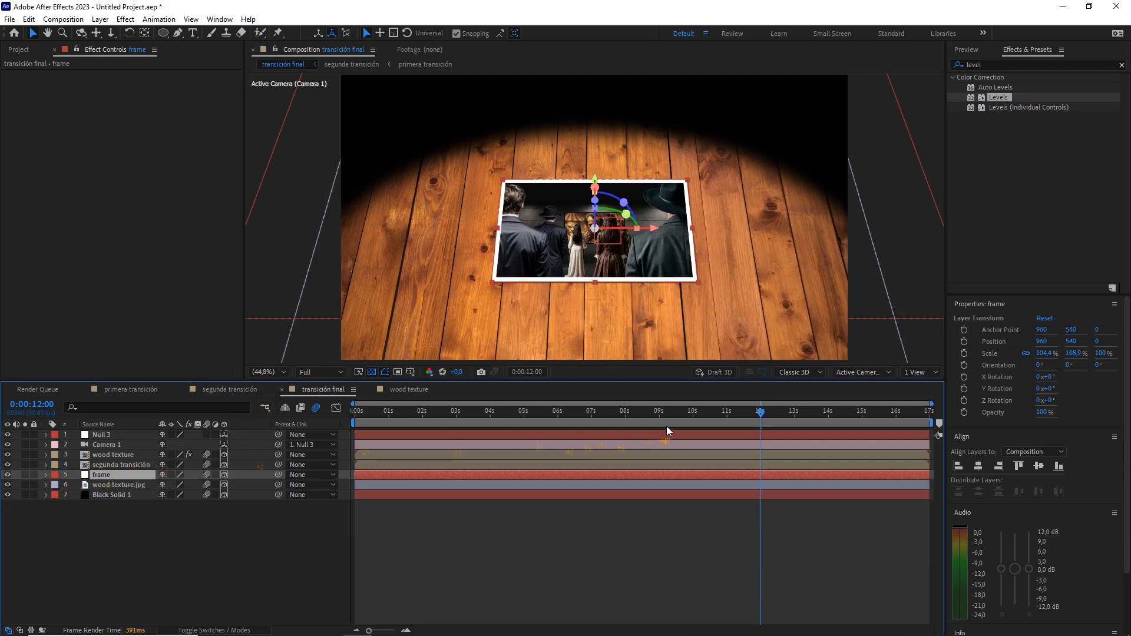
Lower the preview resolution to Quarter and play transición final from the first frame
{"action": "left_click_drag", "start_coordinate": [679, 419], "coordinate": [353, 416]}
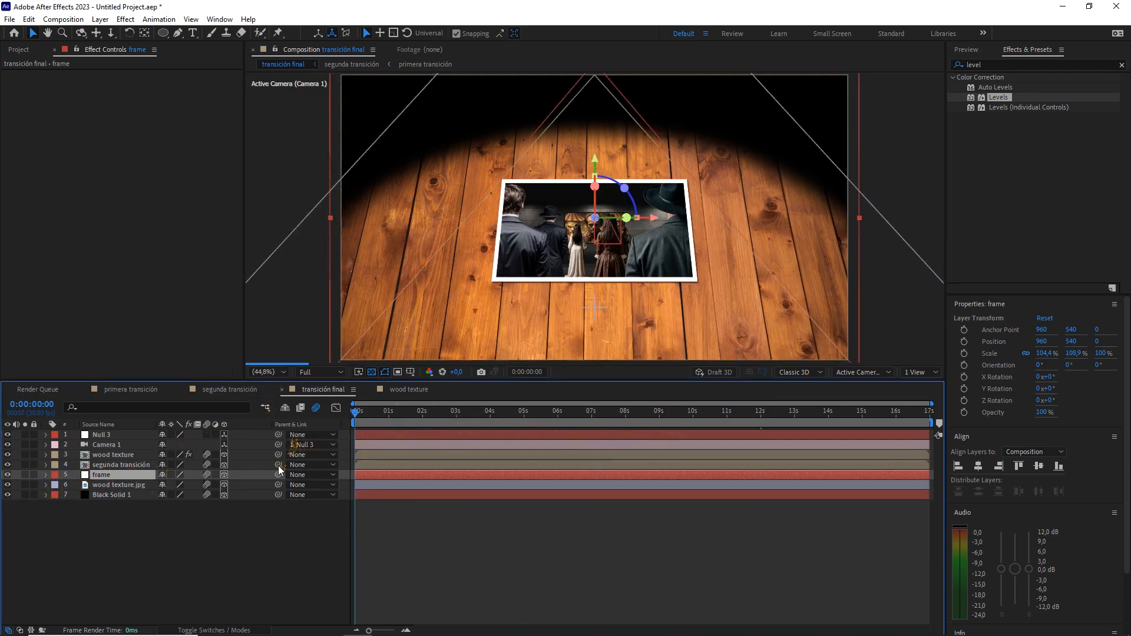
{"action": "left_click", "coordinate": [266, 529]}
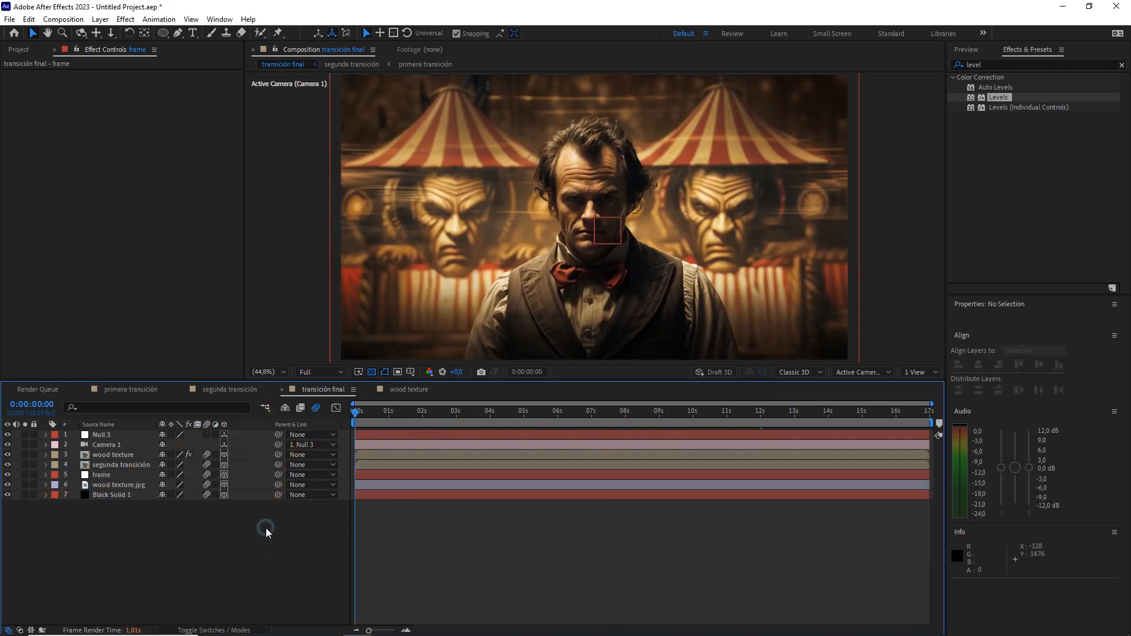
{"action": "left_click", "coordinate": [320, 372]}
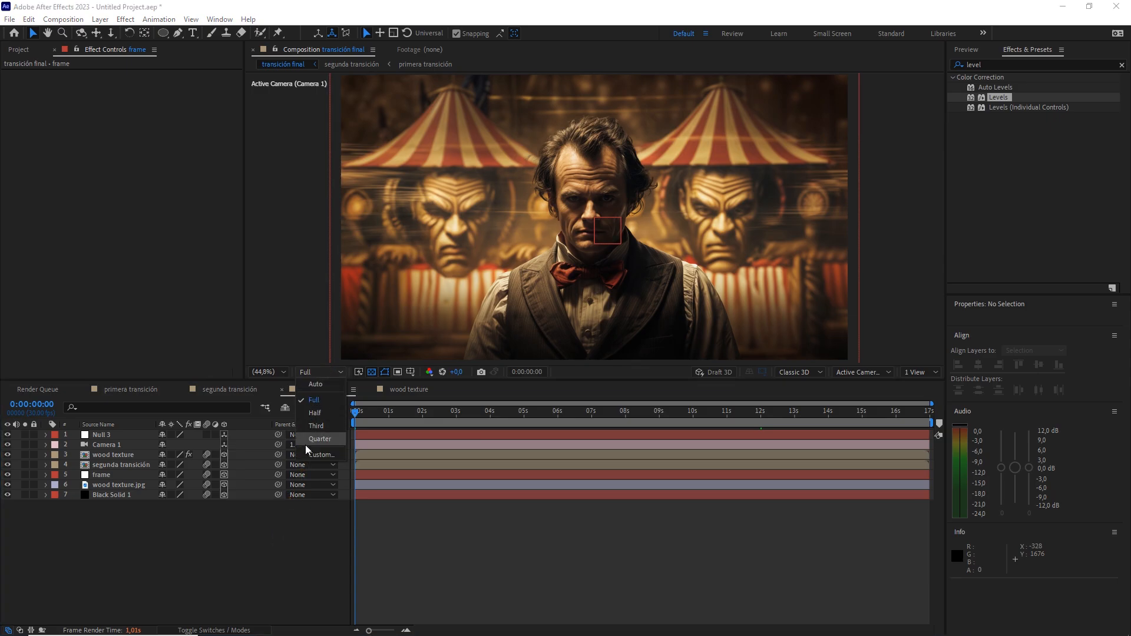
{"action": "left_click", "coordinate": [319, 439]}
{"action": "left_click", "coordinate": [285, 529]}
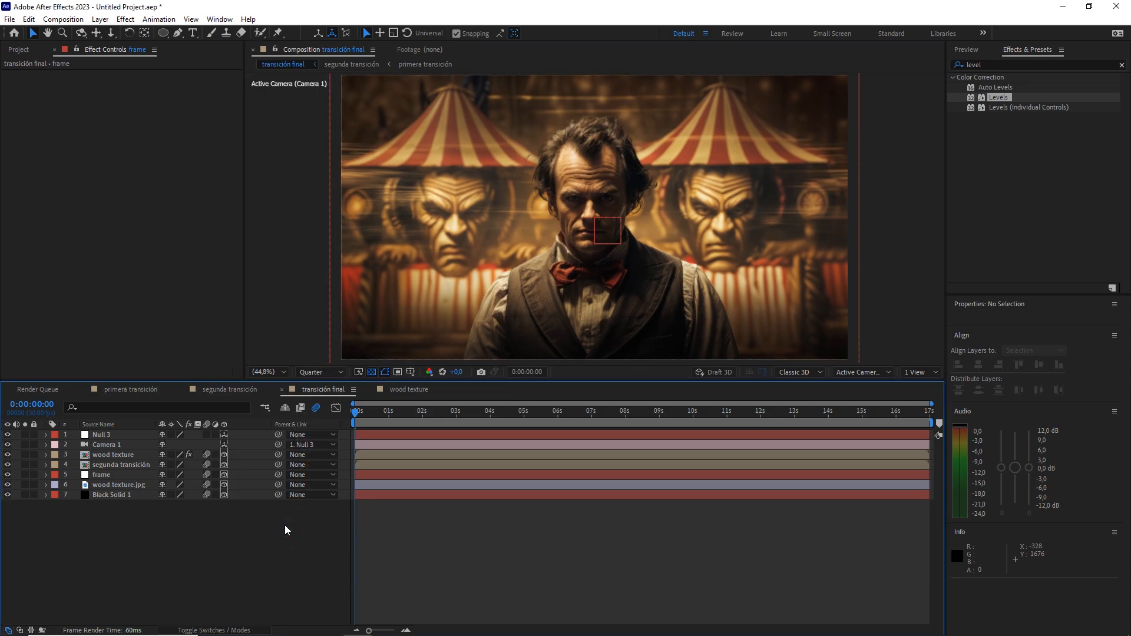
{"action": "key", "text": "space"}
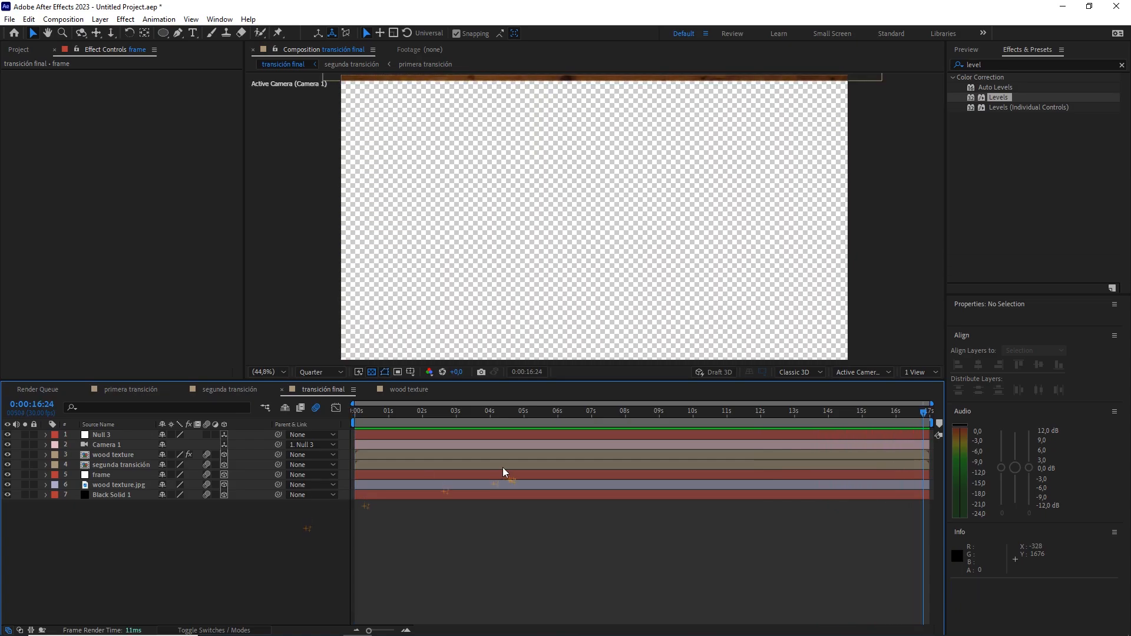
Reveal the layers' keyframes and raise Camera 1's Y position to 3296 at the 16-second keyframe
{"action": "left_click_drag", "start_coordinate": [268, 561], "coordinate": [99, 437]}
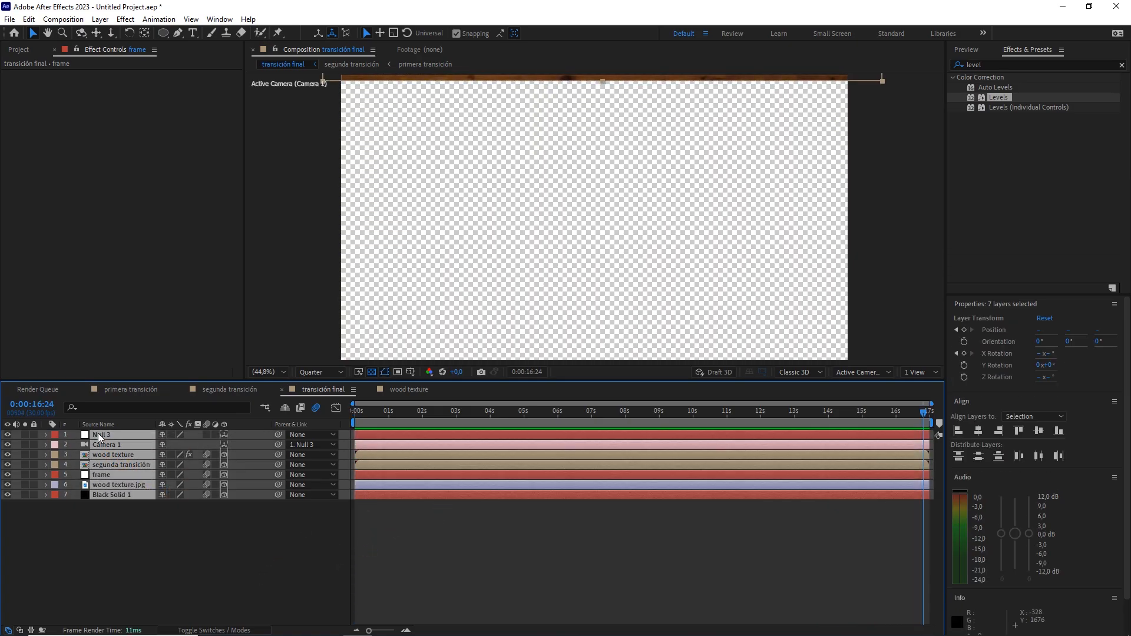
{"action": "key", "text": "u"}
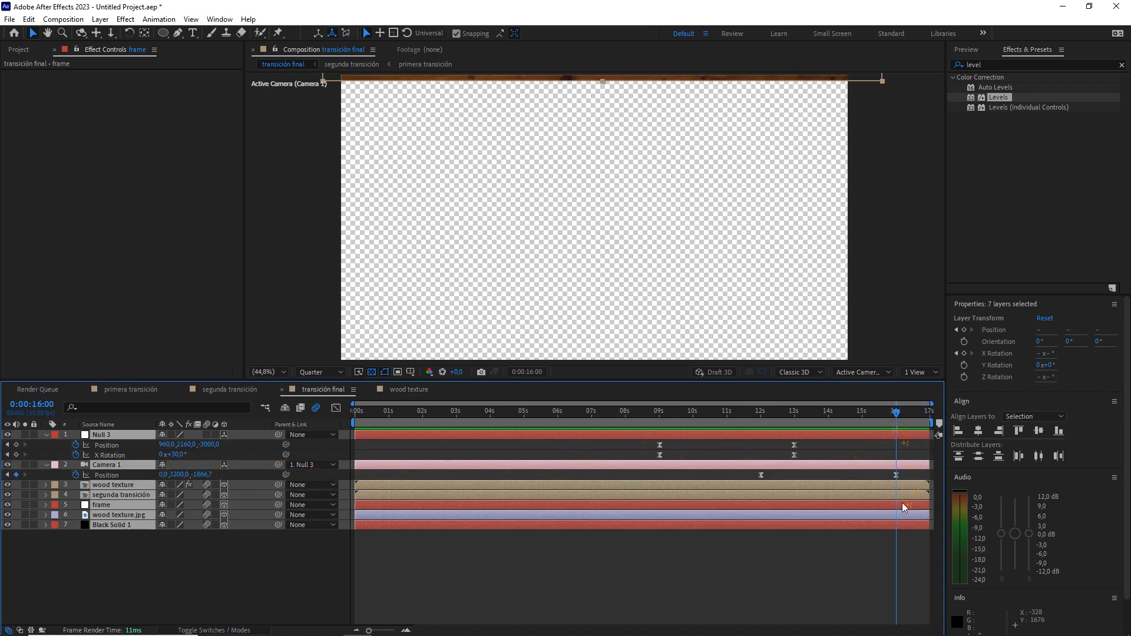
{"action": "left_click", "coordinate": [896, 474]}
{"action": "left_click_drag", "start_coordinate": [677, 156], "coordinate": [680, 204]}
{"action": "left_click_drag", "start_coordinate": [185, 475], "coordinate": [255, 463]}
{"action": "left_click", "coordinate": [180, 474]}
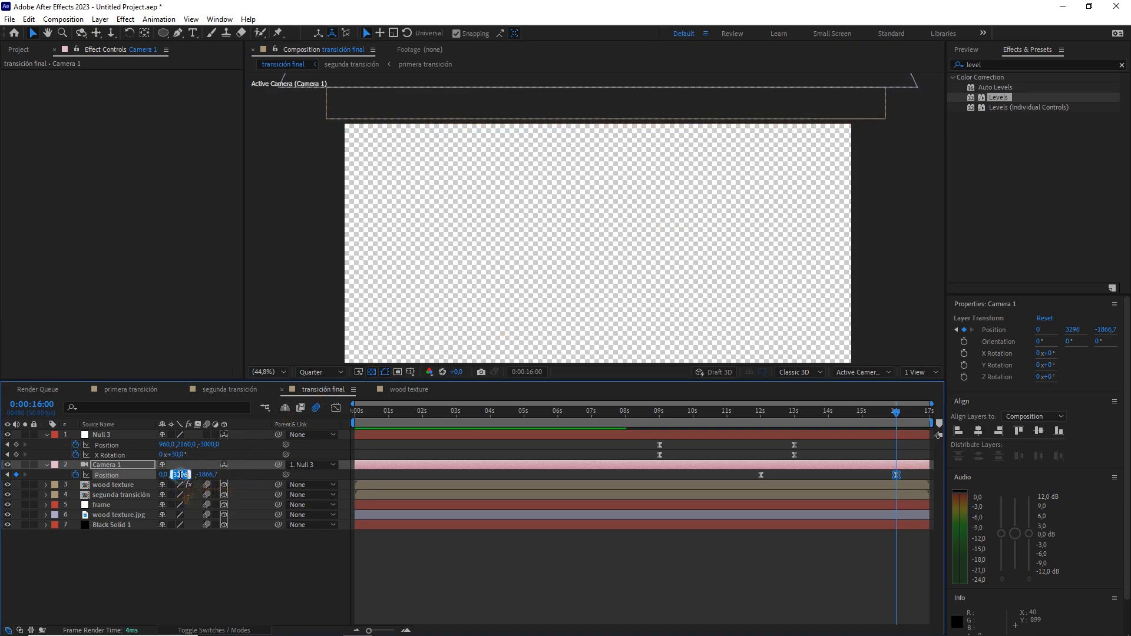
{"action": "left_click", "coordinate": [253, 563]}
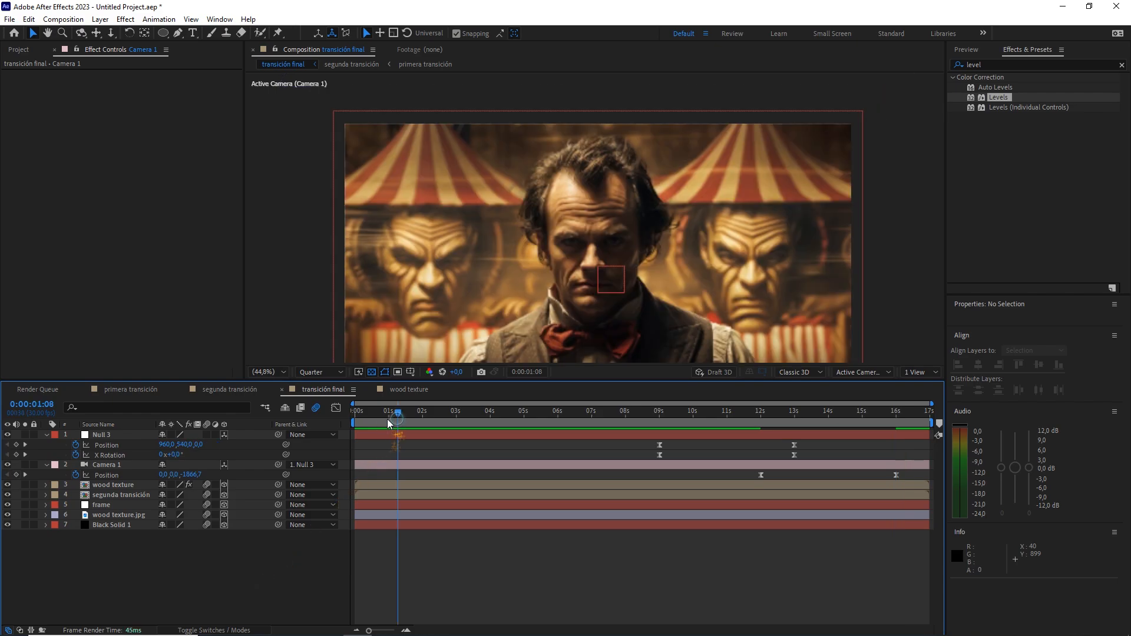
Fit the whole frame in the composition viewer and replay the adjusted camera animation from the start
{"action": "key", "text": "Home"}
{"action": "left_click", "coordinate": [271, 371]}
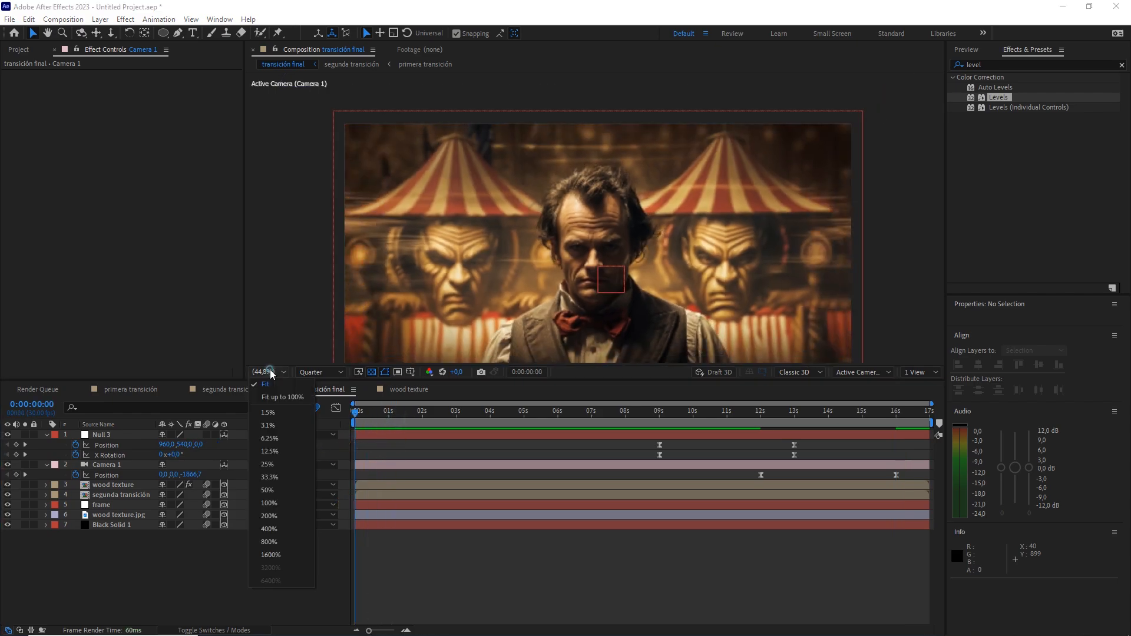
{"action": "left_click", "coordinate": [273, 385]}
{"action": "left_click", "coordinate": [280, 553]}
{"action": "key", "text": "space"}
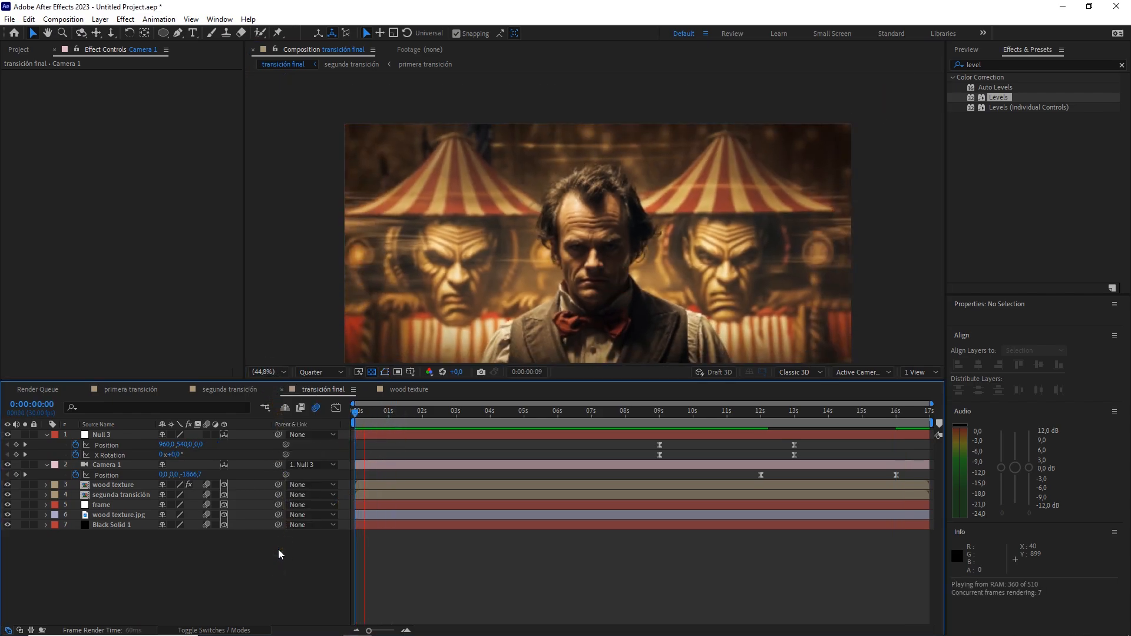
{"action": "left_click", "coordinate": [267, 372]}
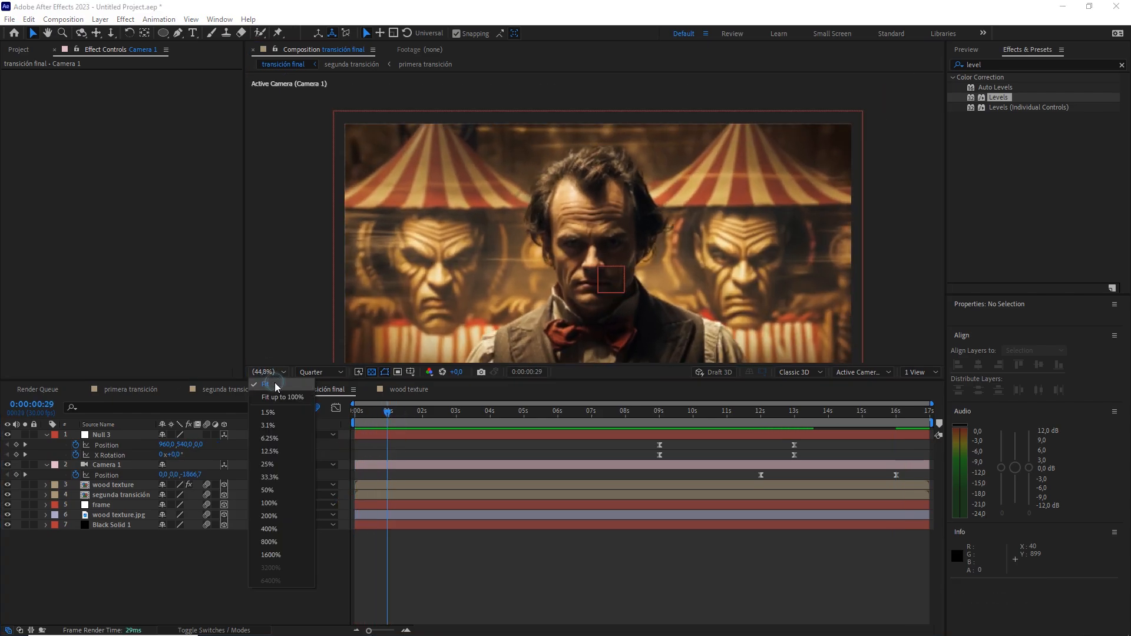
{"action": "left_click", "coordinate": [276, 385]}
{"action": "left_click_drag", "start_coordinate": [534, 303], "coordinate": [535, 260]}
{"action": "scroll", "coordinate": [512, 277], "scroll_direction": "down", "scroll_amount": 2}
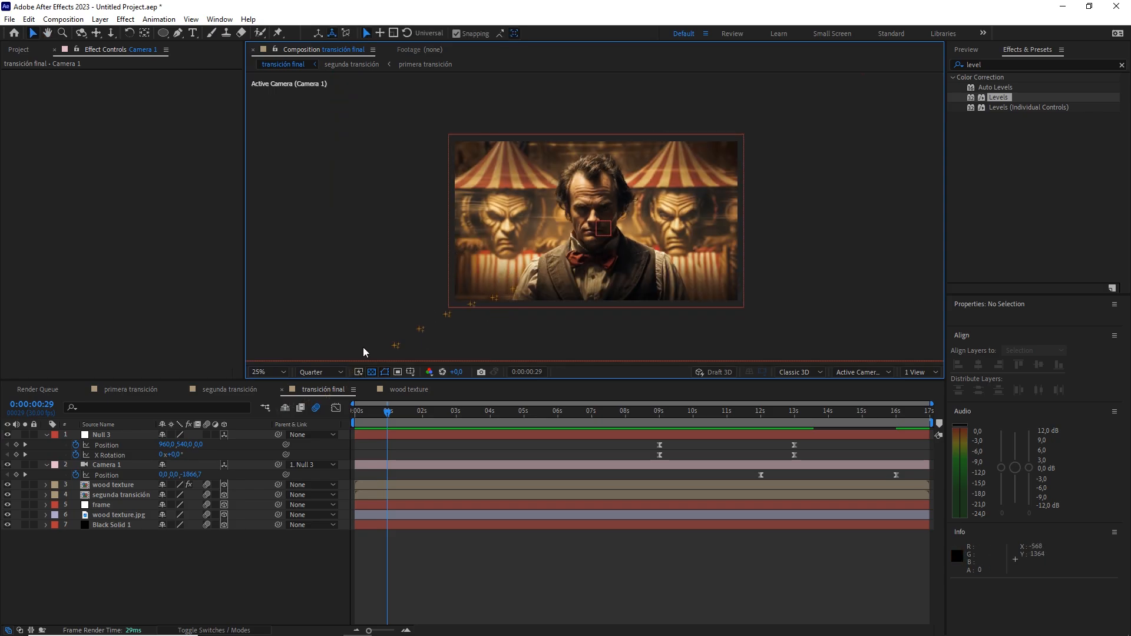
{"action": "left_click", "coordinate": [265, 372]}
{"action": "left_click", "coordinate": [267, 385]}
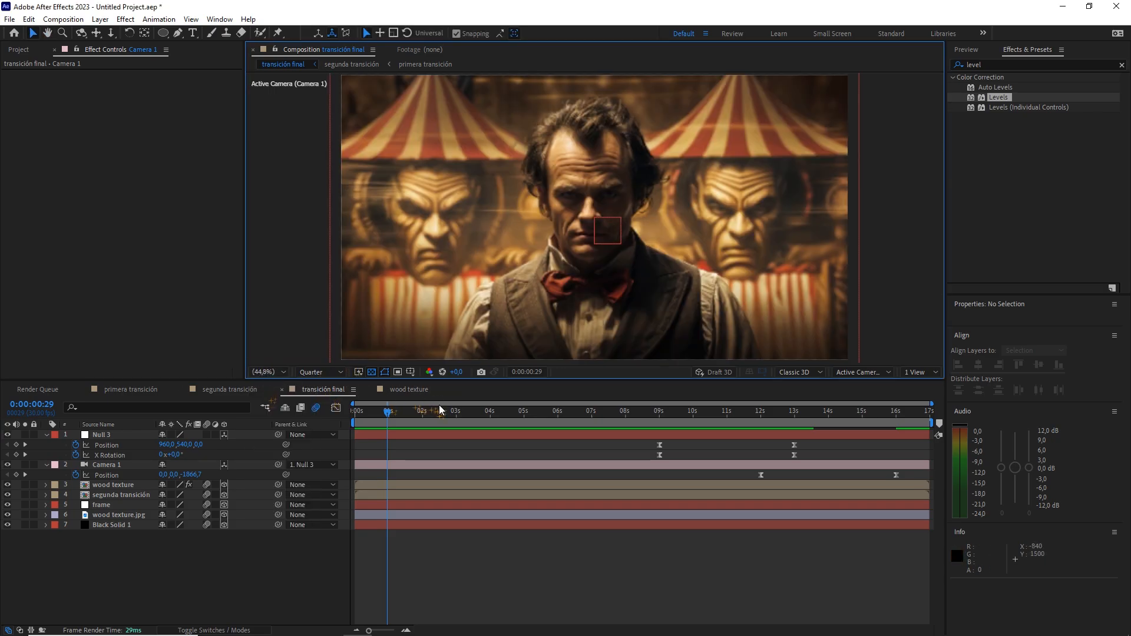
{"action": "left_click_drag", "start_coordinate": [440, 409], "coordinate": [306, 425]}
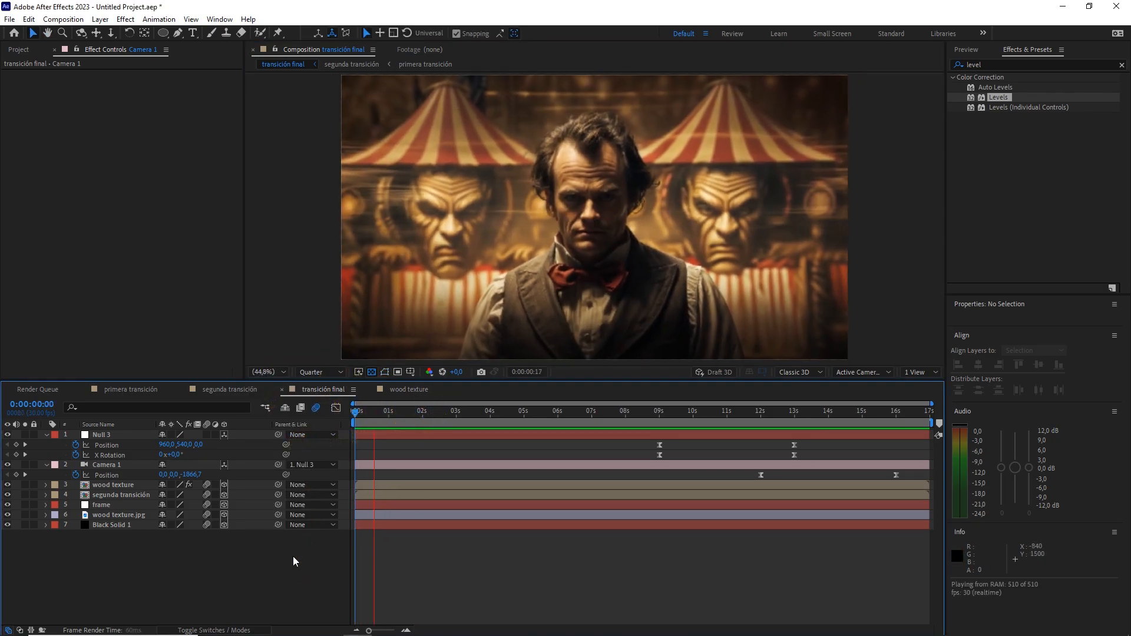